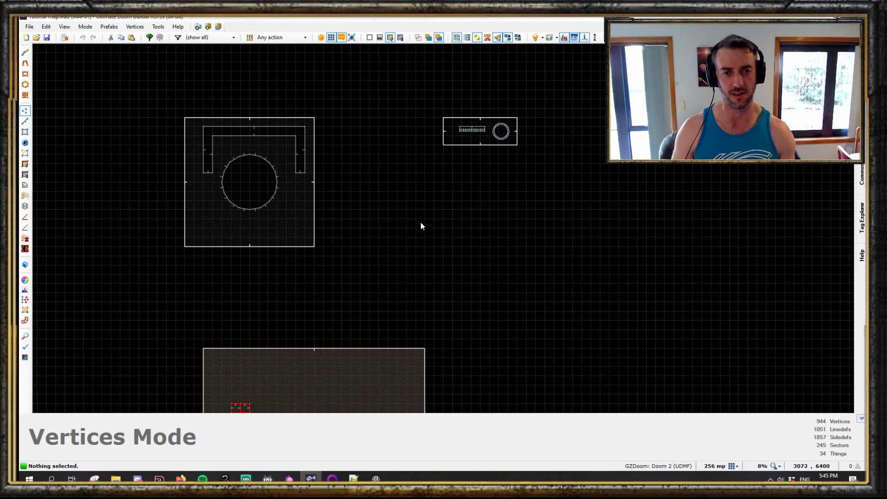
# - Draw a square sector about 1536 by 1536 units in an empty area of the map
pyautogui.scroll(1, 417, 221)
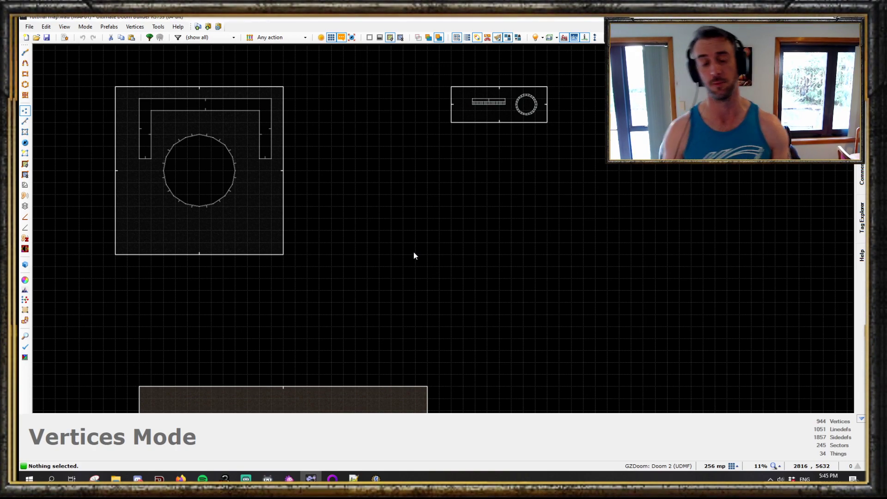
pyautogui.scroll(1, 436, 267)
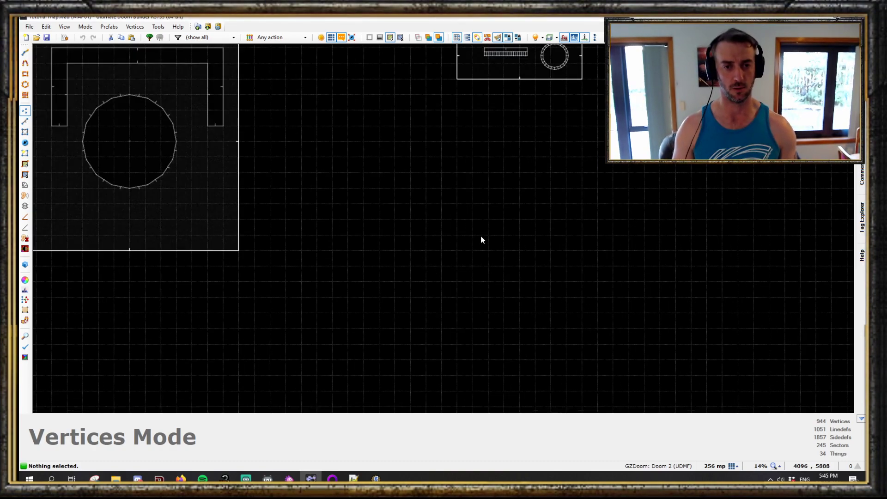
pyautogui.hotkey('ctrl', 'd')
pyautogui.moveTo(503, 235); pyautogui.dragTo(351, 197, button='middle')
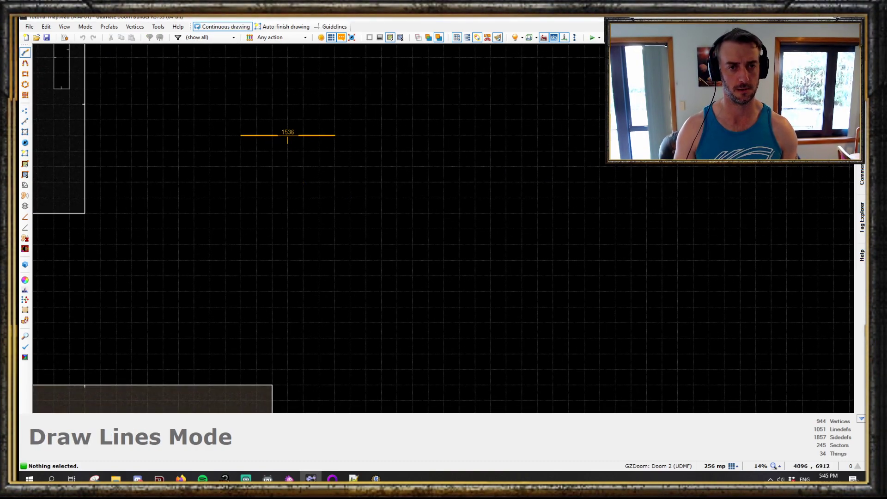
pyautogui.click(335, 228)
pyautogui.click(242, 230)
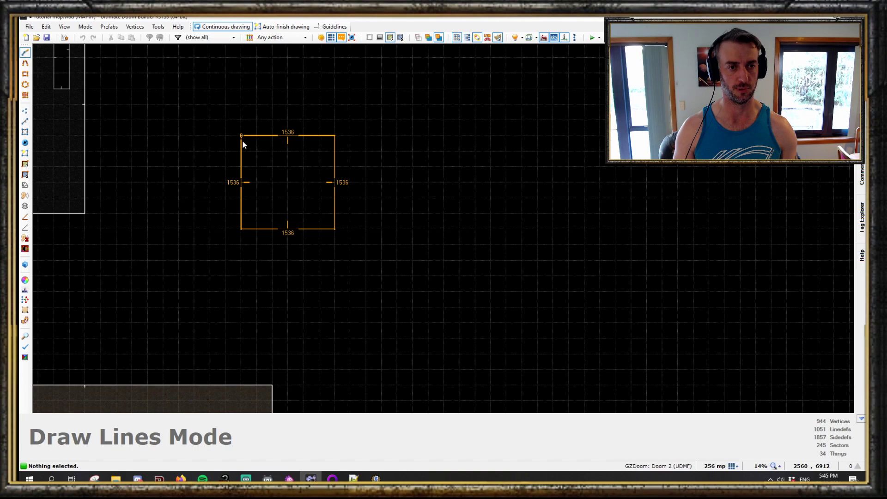
pyautogui.click(241, 136)
# - Preview the new room in 3D visual mode with full brightness switched on
pyautogui.scroll(5, 261, 171)
pyautogui.moveTo(252, 172); pyautogui.dragTo(337, 212, button='middle')
pyautogui.scroll(3, 357, 249)
pyautogui.scroll(-2, 402, 185)
pyautogui.scroll(3, 424, 173)
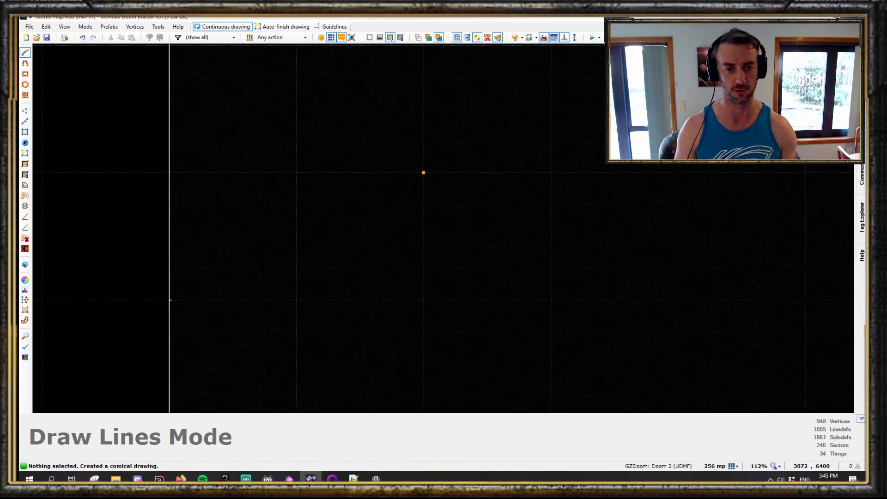
pyautogui.scroll(3, 463, 328)
pyautogui.press('q')
pyautogui.press('b')
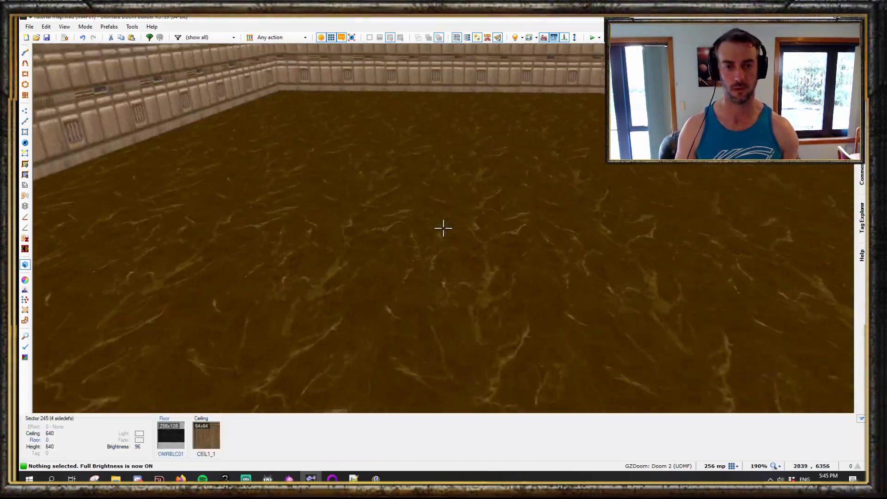
pyautogui.press('q')
# - Draw a tall, narrow rectangular sector inside the new room
pyautogui.click(309, 149)
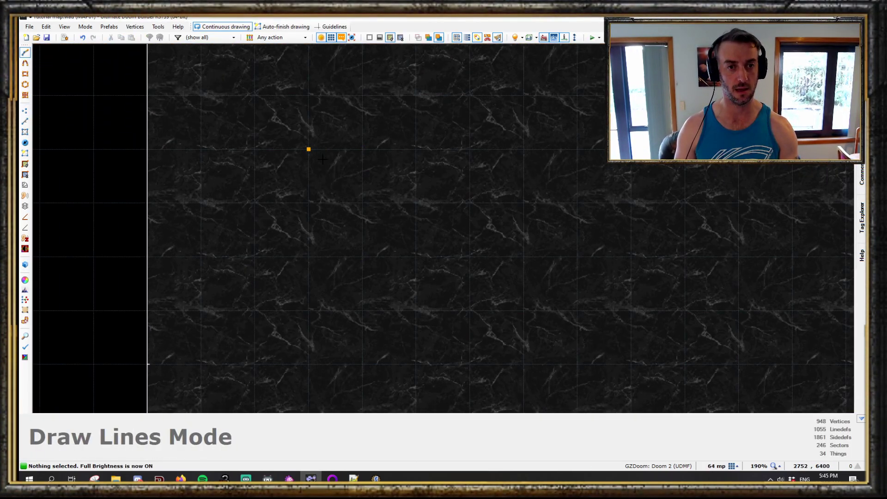
pyautogui.click(362, 310)
pyautogui.click(309, 310)
pyautogui.click(309, 149)
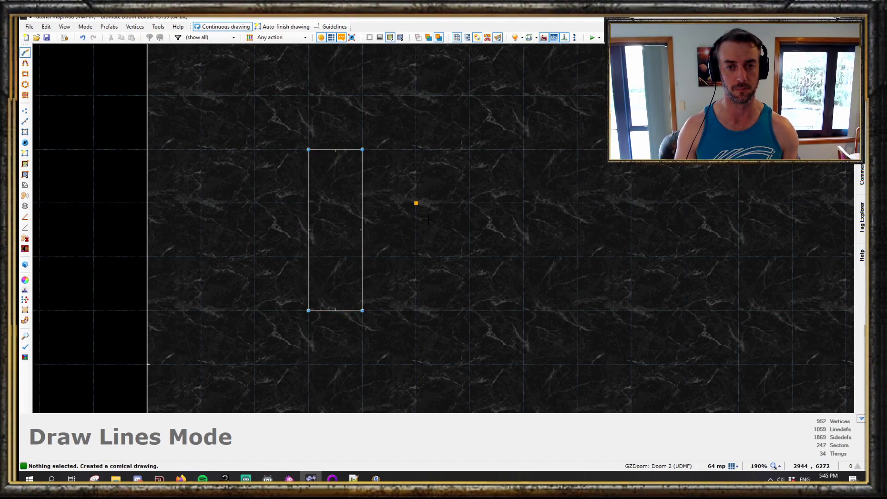
# - Draw a small parallelogram-shaped sector beside the rectangle
pyautogui.click(440, 178)
pyautogui.click(394, 232)
pyautogui.click(334, 231)
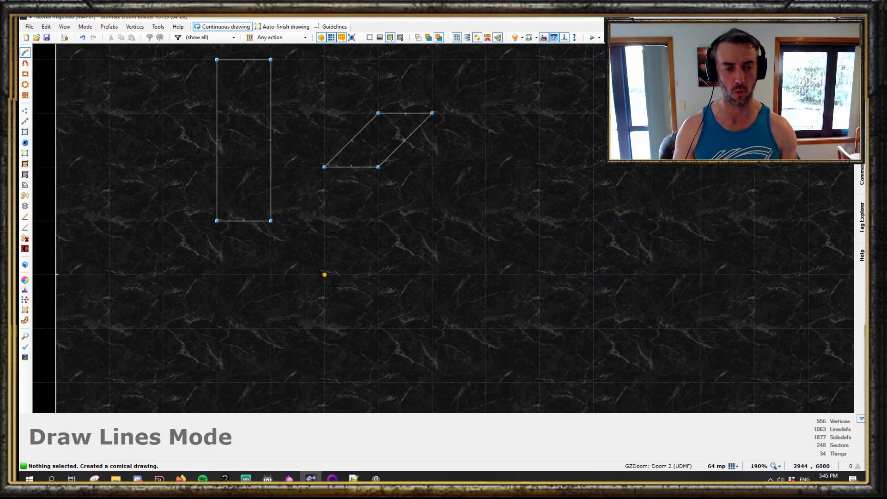
# - Draw an arrow-like sector with 64-unit straight sides and 91-unit diagonal sides below the other shapes
pyautogui.click(377, 222)
pyautogui.click(437, 336)
pyautogui.click(488, 334)
pyautogui.moveTo(490, 337); pyautogui.dragTo(498, 140, button='middle')
pyautogui.click(444, 189)
pyautogui.click(387, 240)
pyautogui.click(333, 186)
pyautogui.click(333, 133)
pyautogui.moveTo(280, 133); pyautogui.dragTo(361, 235, button='middle')
pyautogui.click(361, 235)
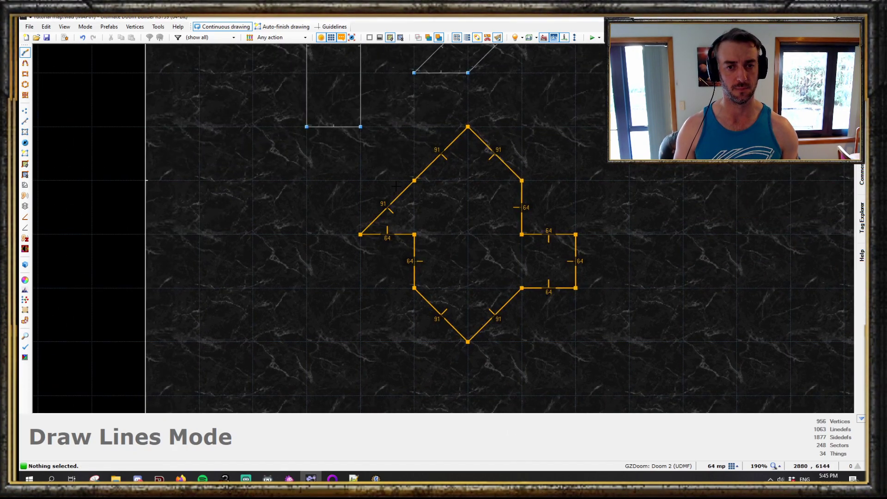
# - Inspect the three new sectors in the 2D map and in 3D visual mode
pyautogui.scroll(-3, 449, 245)
pyautogui.scroll(-4, 449, 245)
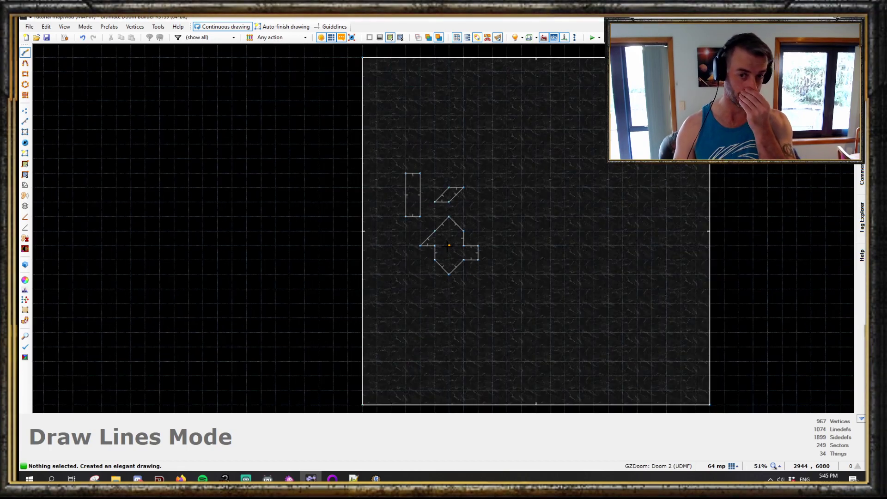
pyautogui.scroll(4, 425, 216)
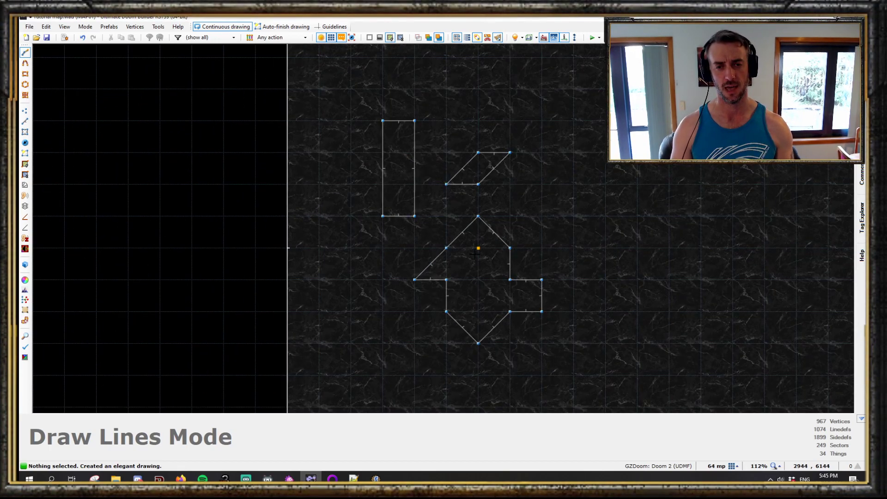
pyautogui.scroll(-5, 476, 253)
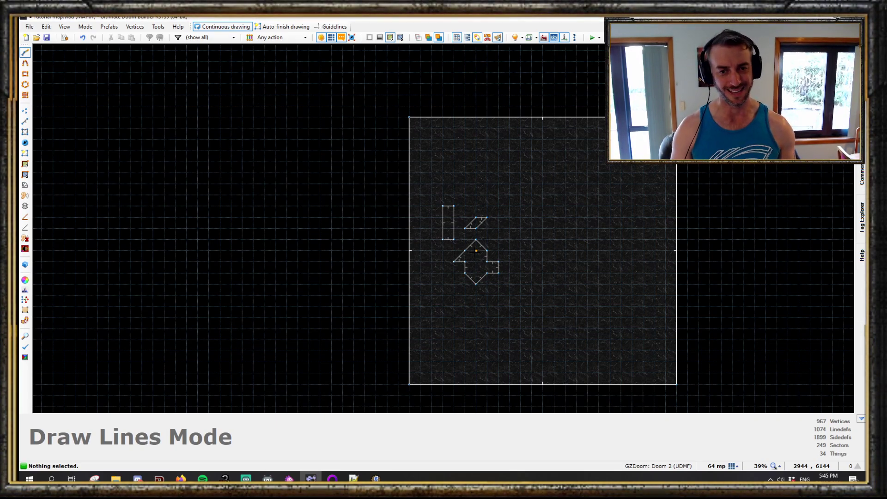
pyautogui.scroll(4, 476, 251)
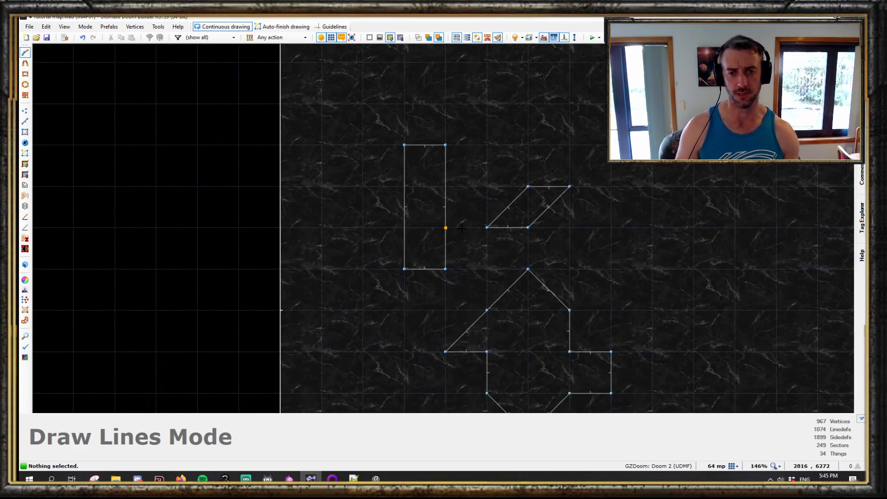
pyautogui.scroll(3, 466, 331)
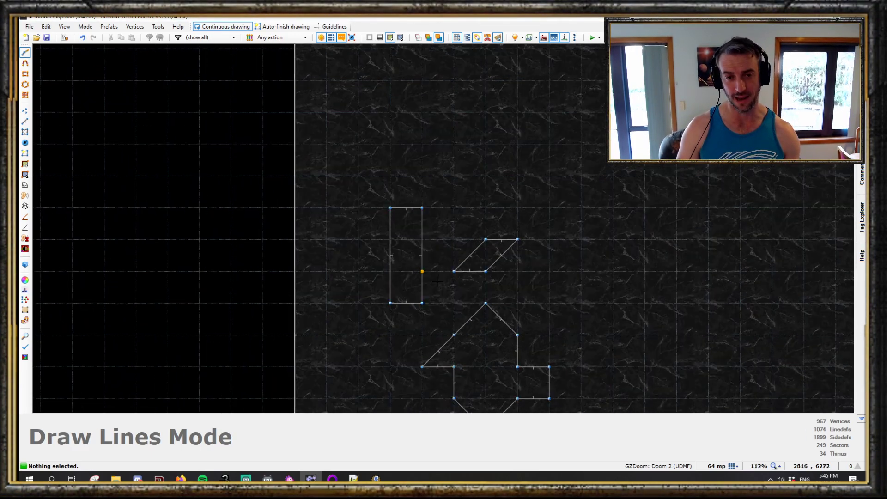
pyautogui.press('w')
pyautogui.press('s')
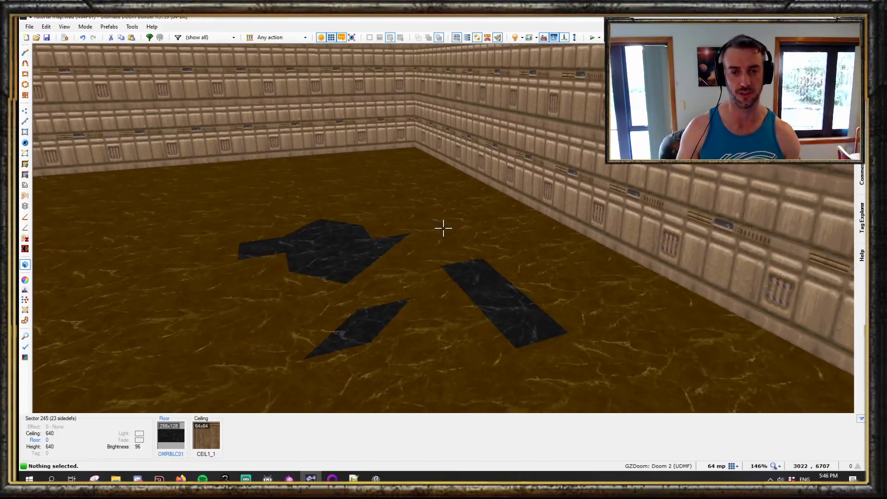
pyautogui.press('e')
pyautogui.press('d')
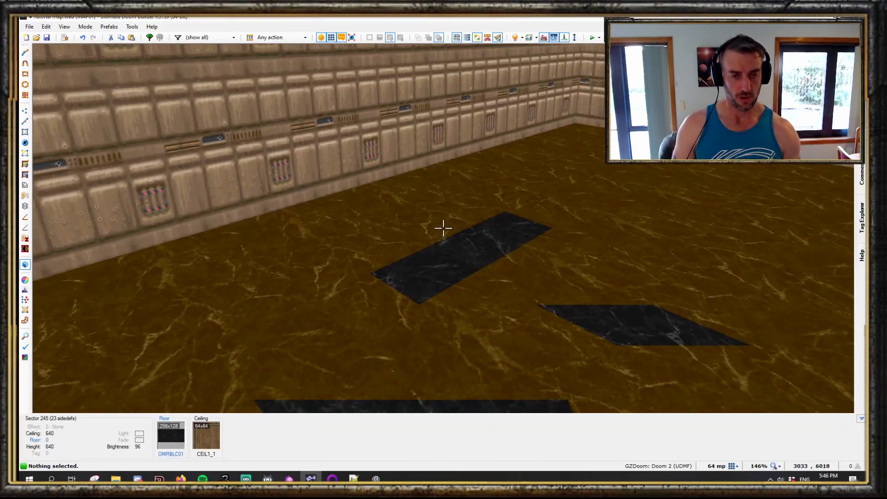
# - Open the preferences and filter the control bindings for slope actions, then close without changes
pyautogui.press('F5')
pyautogui.click(479, 163)
pyautogui.click(461, 176)
pyautogui.write('slo')
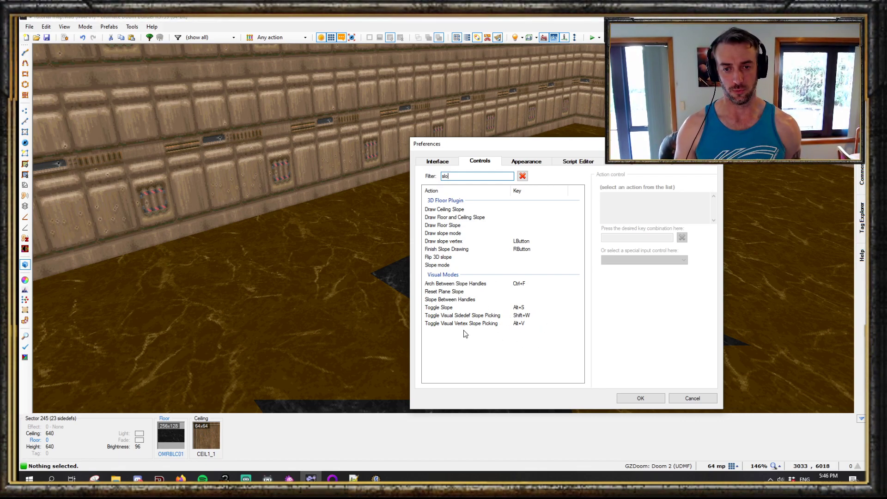
pyautogui.click(693, 399)
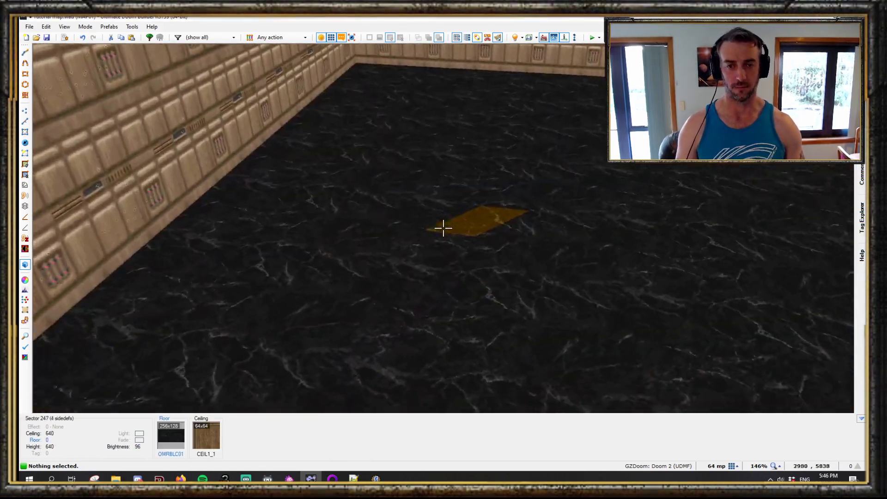
# - Show the slope handles in visual mode and move toward the narrow rectangle's handles
pyautogui.press('e')
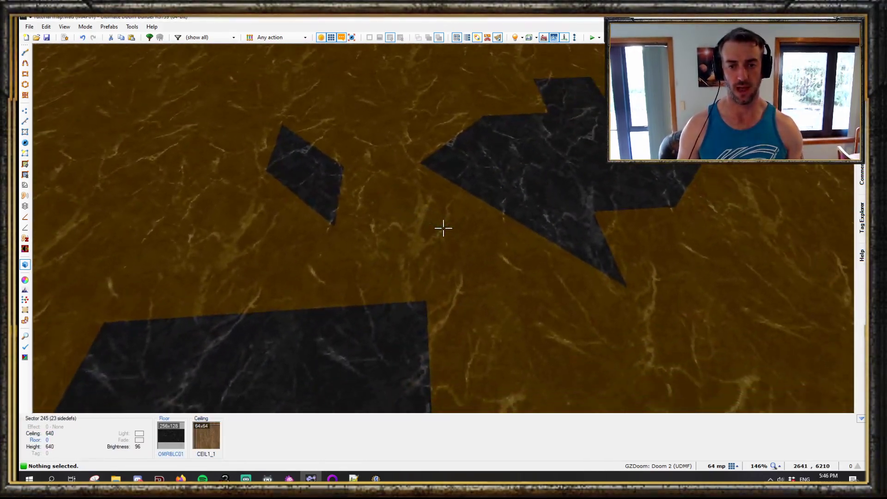
pyautogui.press('e')
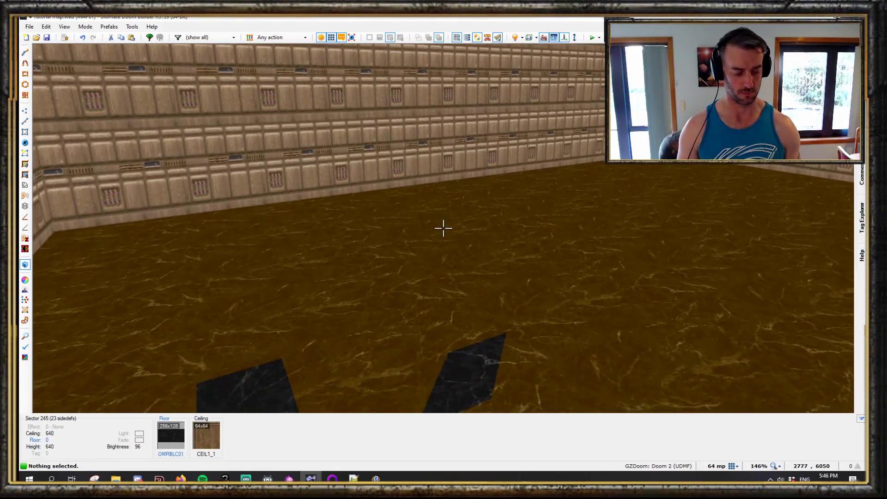
pyautogui.press('h')
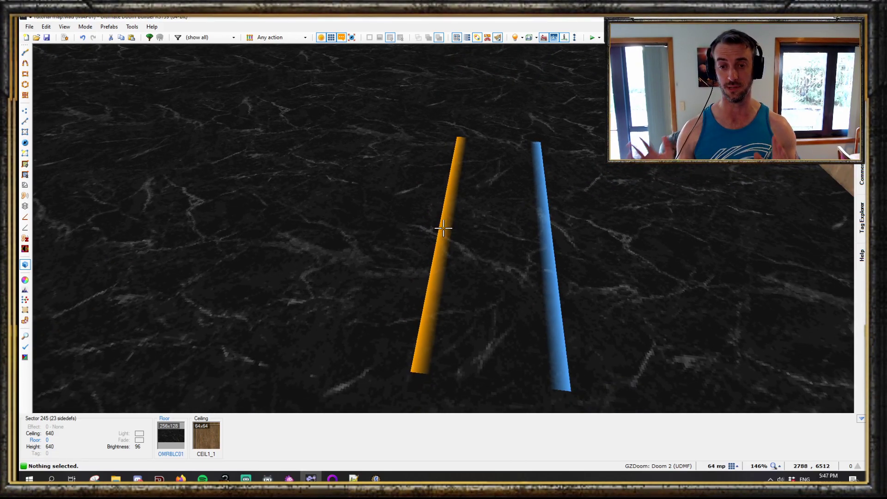
pyautogui.press('s')
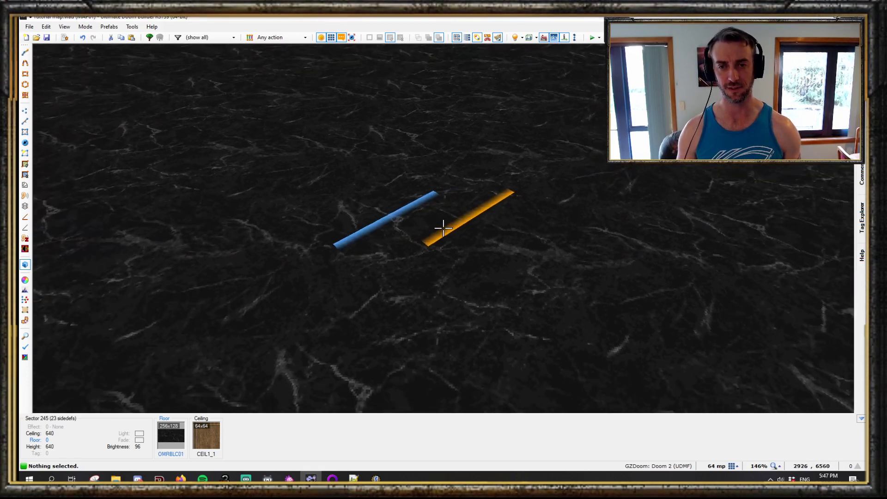
pyautogui.press('w')
pyautogui.press('s')
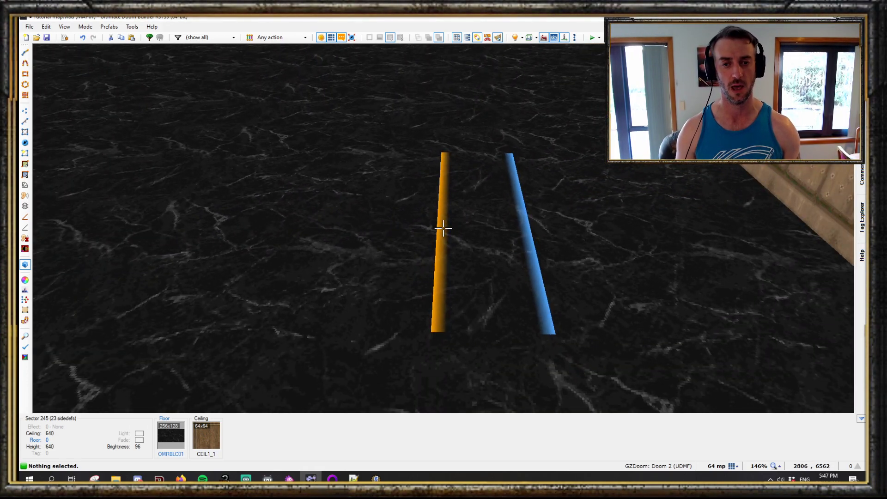
pyautogui.press('s')
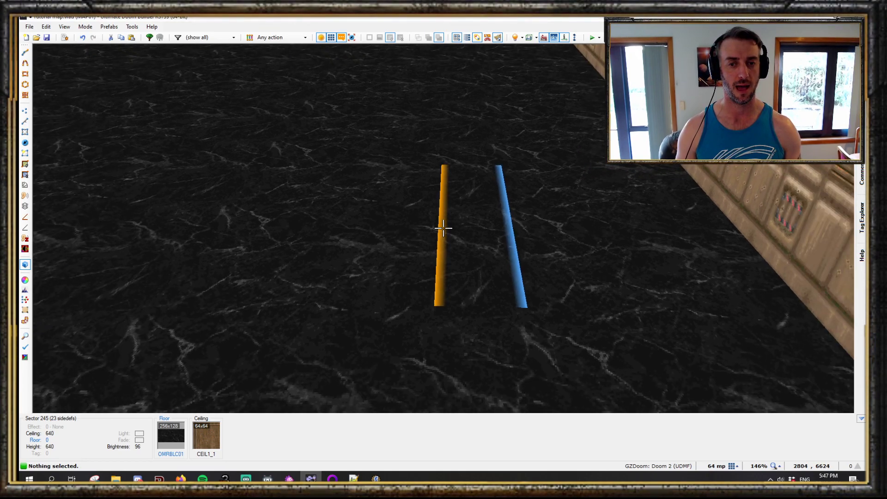
pyautogui.press('w')
# - Raise one slope handle of the narrow rectangle to tilt its floor
pyautogui.click(443, 228)
pyautogui.press('s')
pyautogui.scroll(8, 443, 228)
pyautogui.scroll(-8, 443, 228)
pyautogui.scroll(8, 443, 228)
pyautogui.scroll(-4, 443, 228)
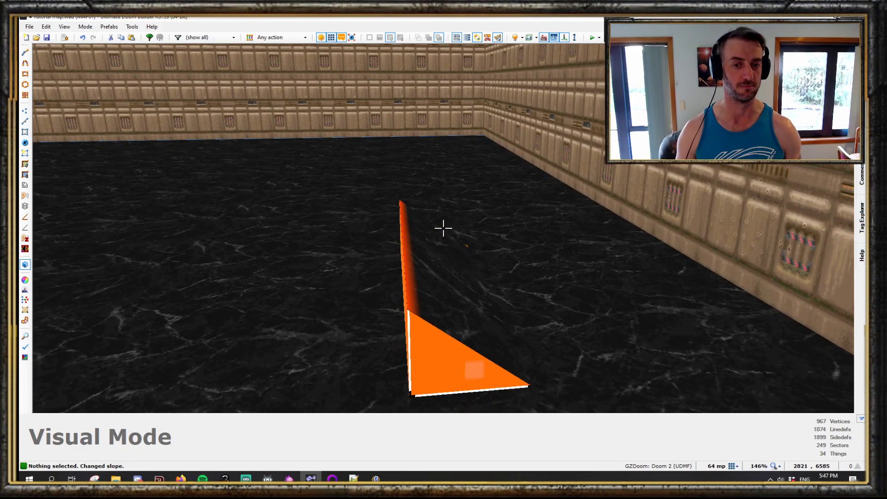
pyautogui.scroll(3, 443, 228)
pyautogui.scroll(-2, 443, 228)
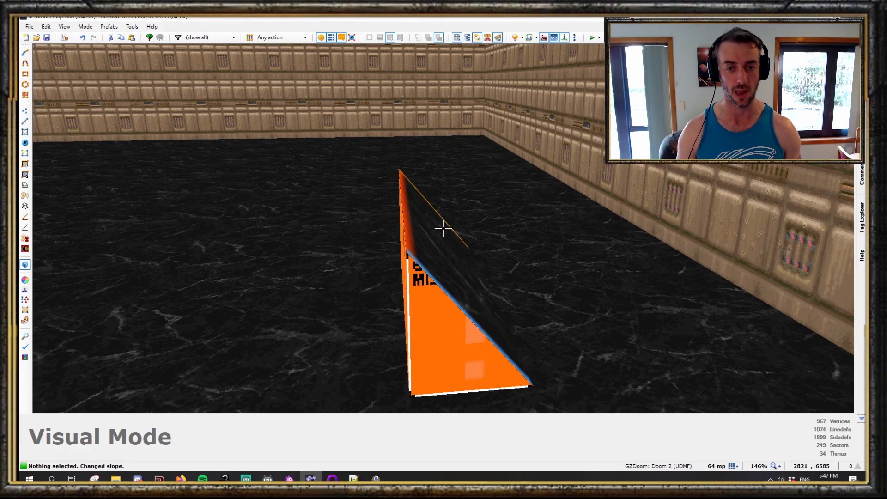
# - Move to the parallelogram sector and tilt its floor with a slope handle
pyautogui.press('w')
pyautogui.press('s')
pyautogui.scroll(-3, 443, 228)
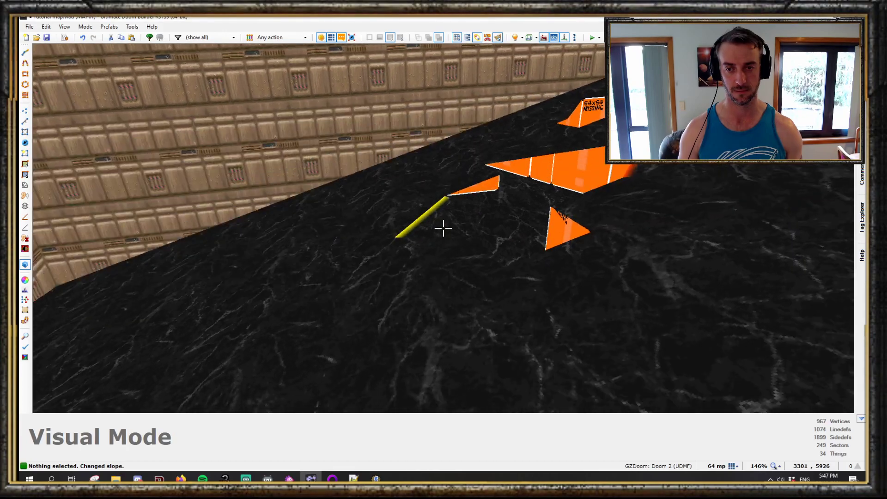
pyautogui.scroll(3, 444, 228)
# - Tilt the arrow-shaped sector's floor by adjusting its slope handles
pyautogui.press('w')
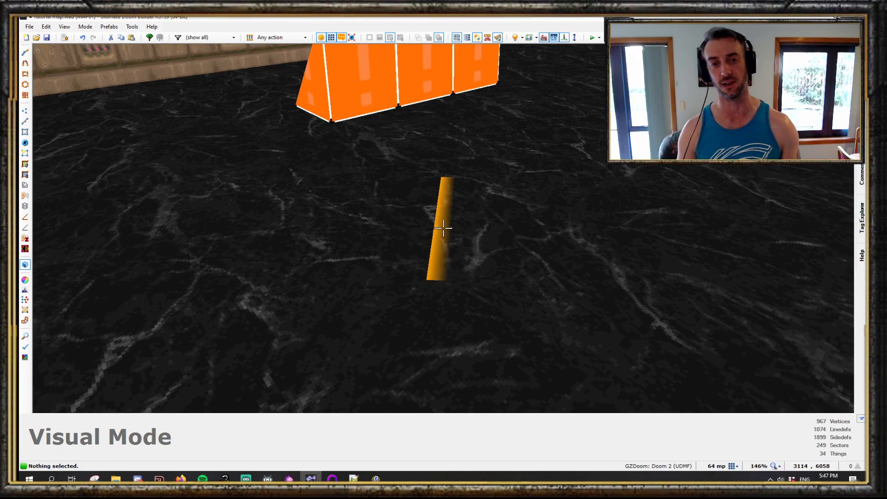
pyautogui.press('s')
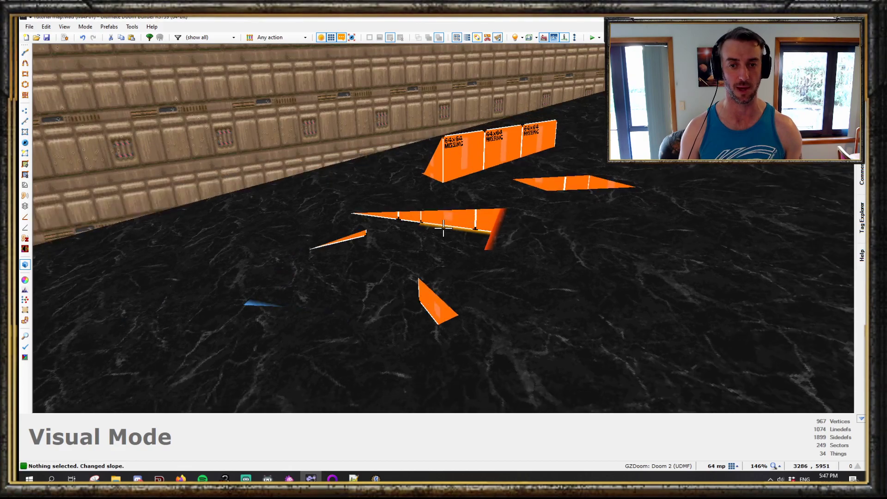
pyautogui.press('w')
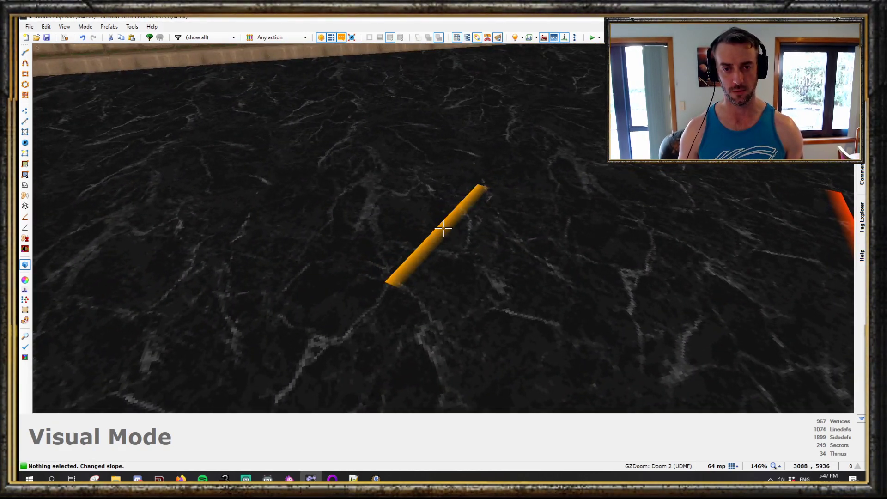
pyautogui.press('s')
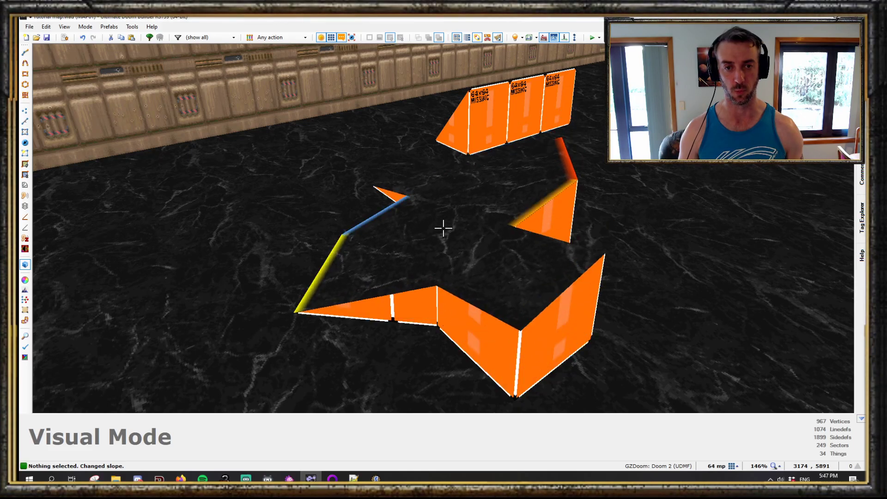
pyautogui.scroll(8, 444, 228)
pyautogui.scroll(-5, 443, 228)
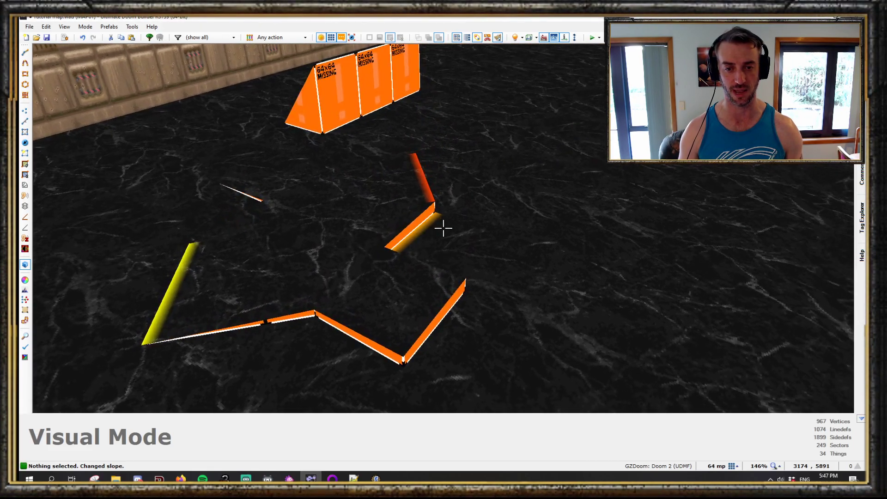
pyautogui.scroll(3, 443, 228)
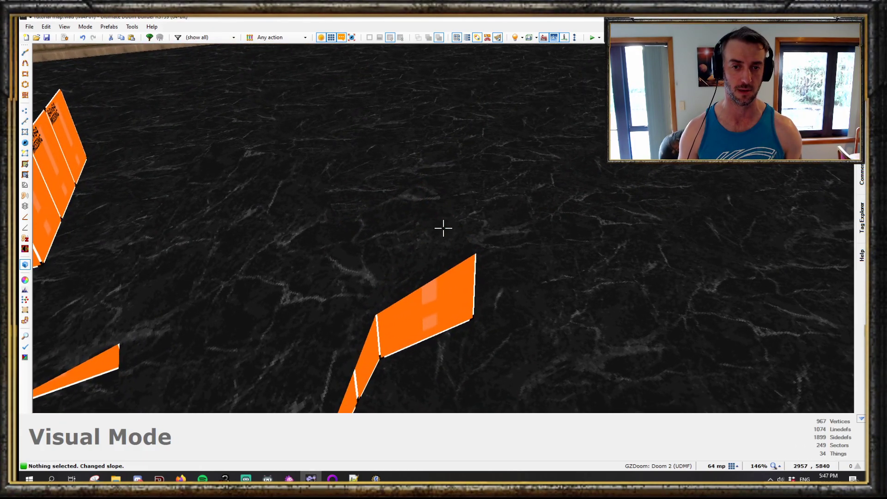
# - Select and adjust another slope handle on the arrow-shaped sector's floor
pyautogui.press('e')
pyautogui.press('f')
pyautogui.click(443, 228)
pyautogui.press('s')
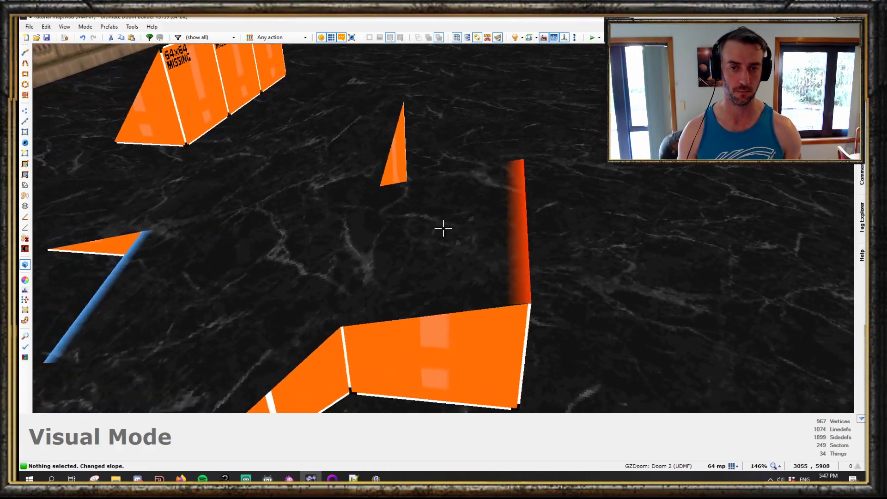
pyautogui.press('e')
pyautogui.rightClick(444, 227)
pyautogui.press('s')
pyautogui.scroll(5, 444, 228)
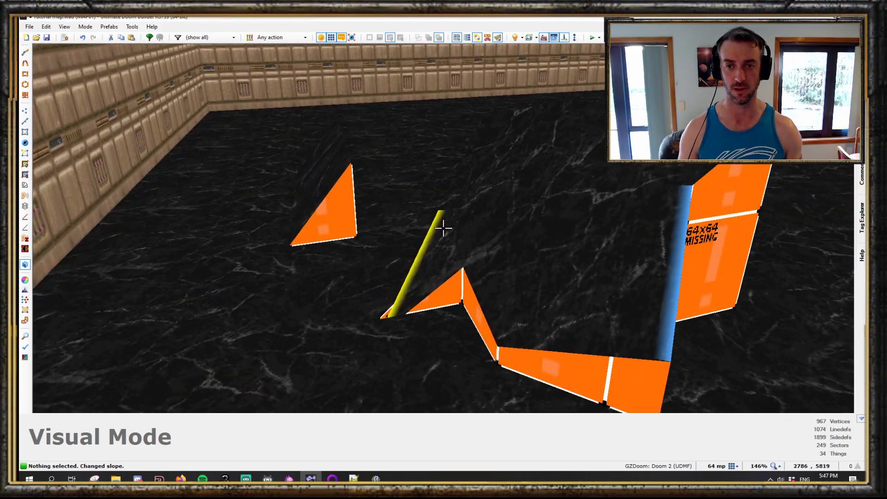
# - Raise further slope handles on the arrow-shaped sector to steepen its tilted floor
pyautogui.press('c')
pyautogui.click(443, 228)
pyautogui.press('s')
pyautogui.scroll(4, 443, 228)
pyautogui.press('d')
pyautogui.press('c')
pyautogui.press('s')
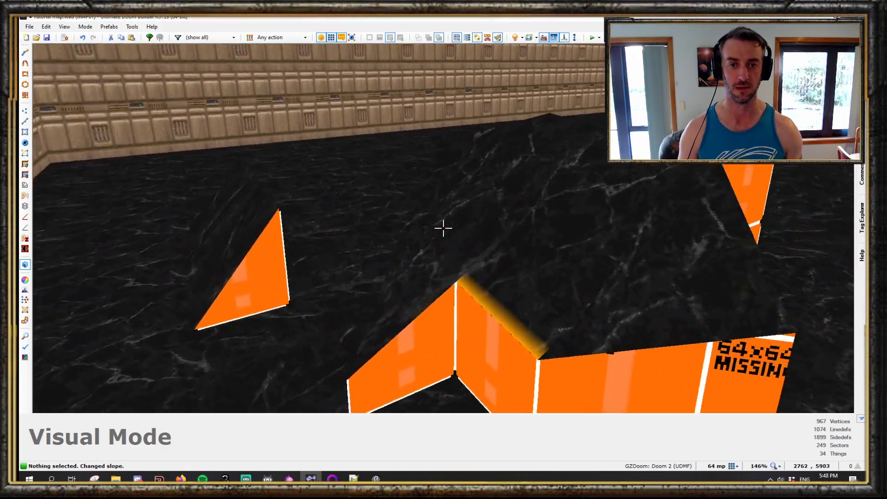
pyautogui.click(443, 227)
pyautogui.press('d')
pyautogui.scroll(3, 443, 228)
pyautogui.press('c')
pyautogui.press('e')
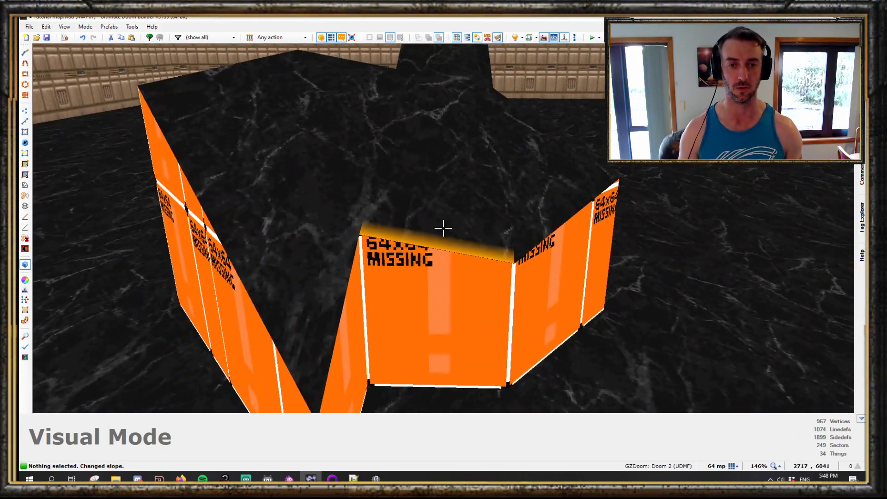
pyautogui.press('e')
pyautogui.press('e')
pyautogui.press('e')
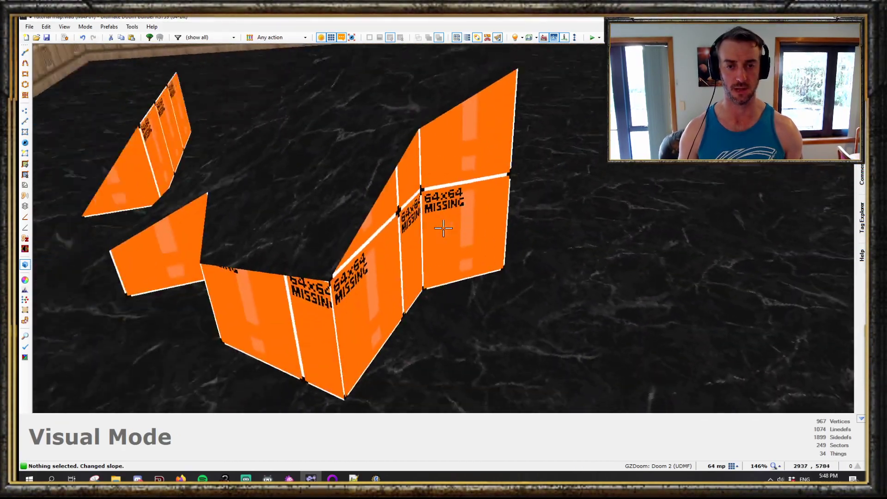
pyautogui.press('e')
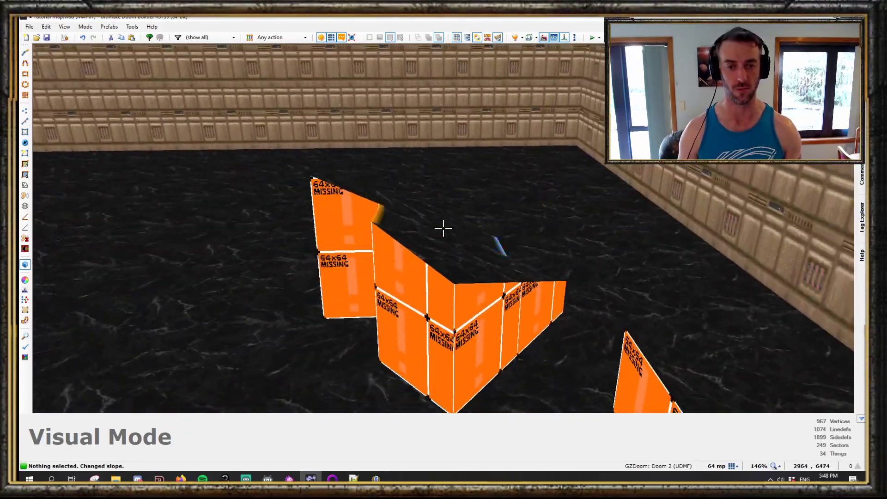
# - Draw a new rectangular sector in the room
pyautogui.press('q')
pyautogui.hotkey('ctrl', 'd')
pyautogui.scroll(3, 418, 167)
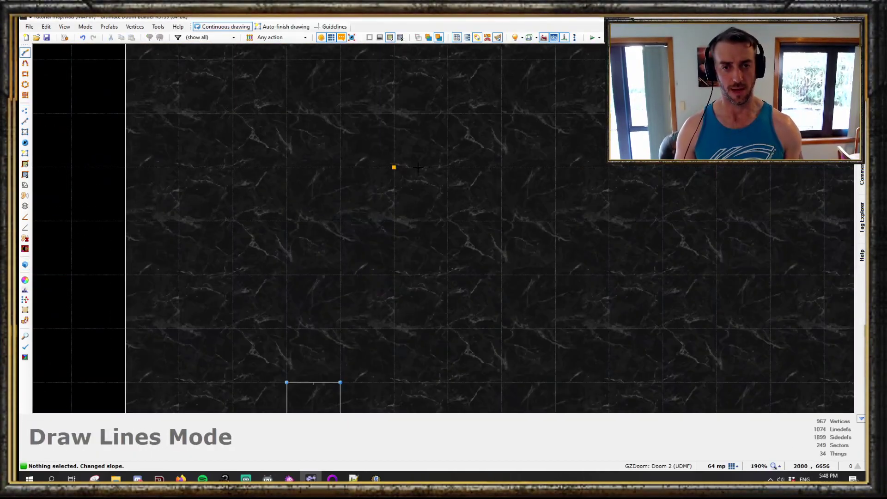
pyautogui.click(350, 171)
pyautogui.click(337, 159)
pyautogui.scroll(3, 341, 162)
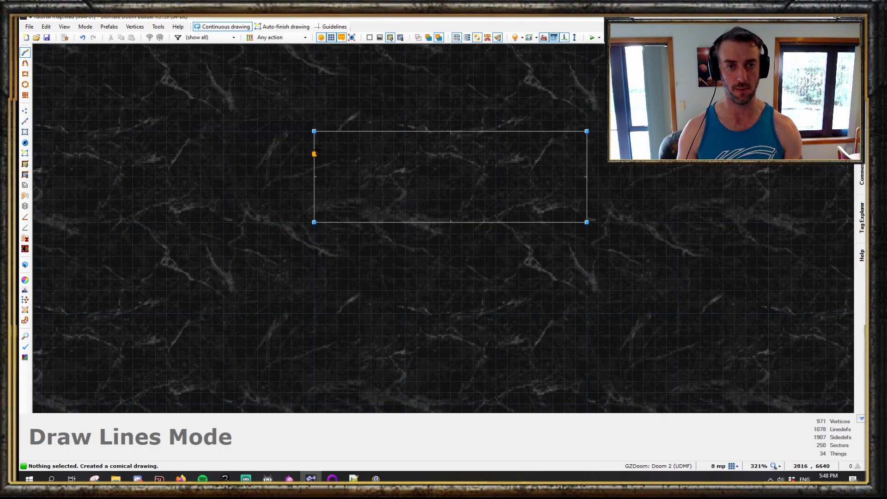
# - Split the rectangle with two horizontal lines near its top and bottom edges
pyautogui.click(315, 143)
pyautogui.click(587, 142)
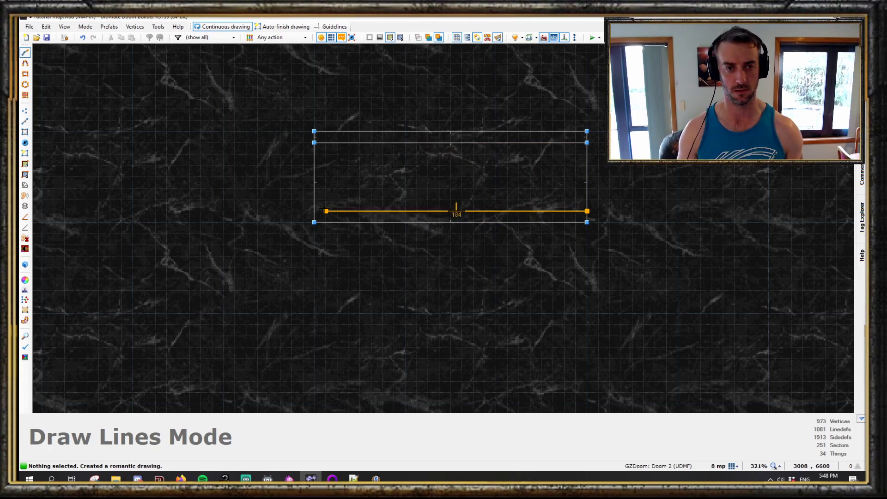
pyautogui.click(314, 211)
# - Select the three new sectors' floors in visual mode and raise them to height 64
pyautogui.press('q')
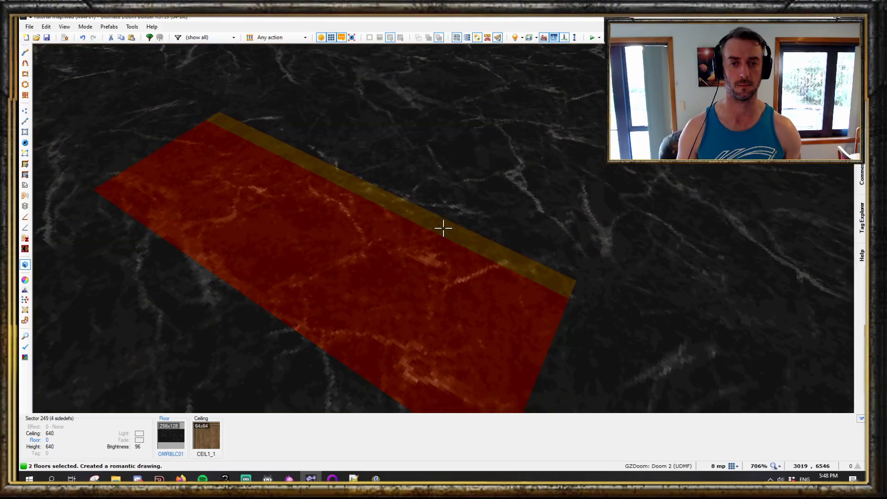
pyautogui.click(444, 228)
pyautogui.scroll(9, 443, 228)
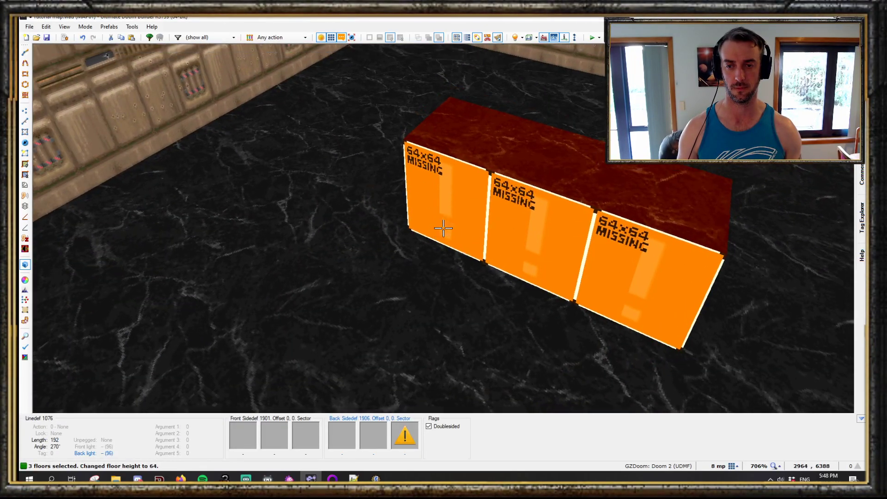
pyautogui.press('c')
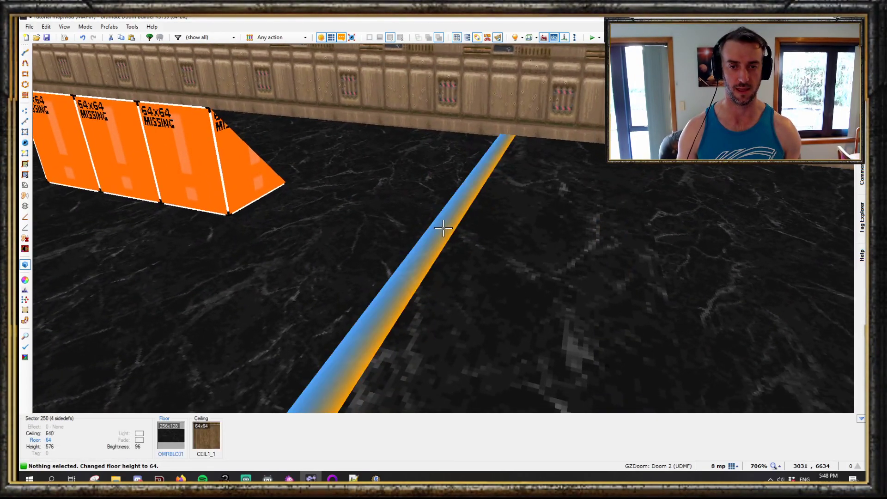
pyautogui.press('a')
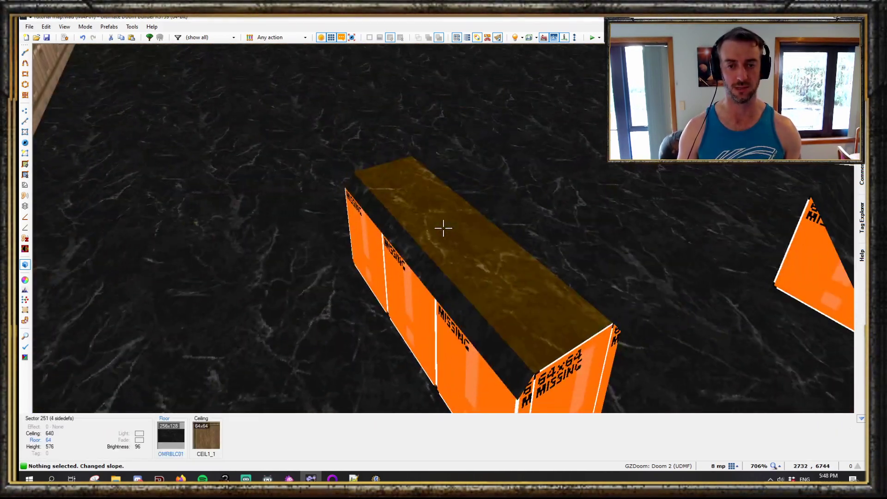
# - Tilt the raised block's floor using its slope handles
pyautogui.click(443, 228)
pyautogui.press('d')
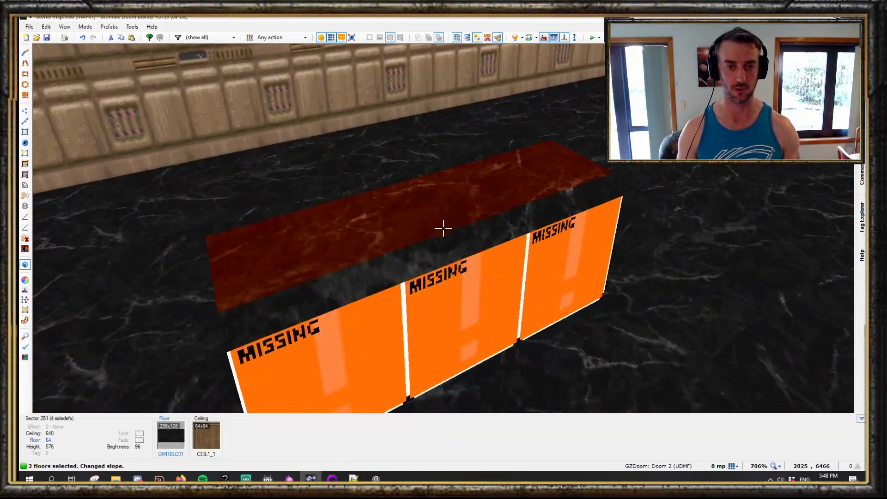
pyautogui.click(443, 228)
pyautogui.press('s')
pyautogui.press('w')
pyautogui.press('w')
pyautogui.press('v')
pyautogui.press('s')
pyautogui.rightClick(444, 228)
pyautogui.press('d')
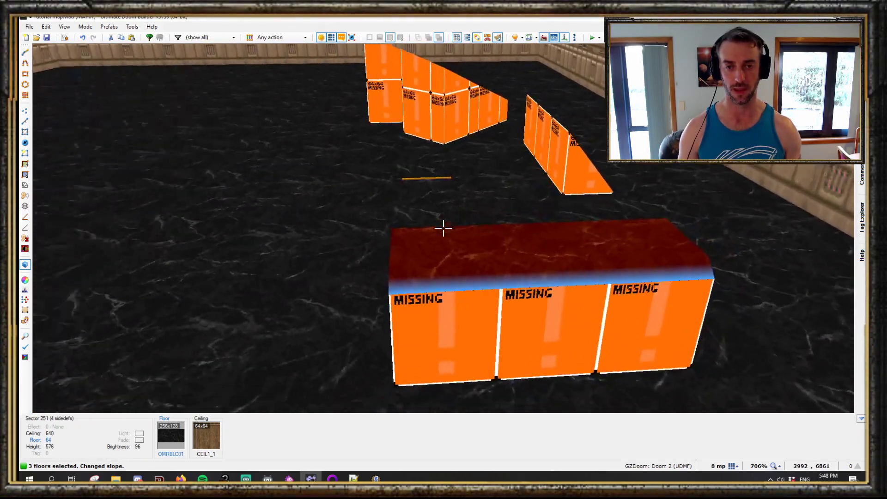
# - Raise a slope handle on the block to tilt its floor further
pyautogui.press('w')
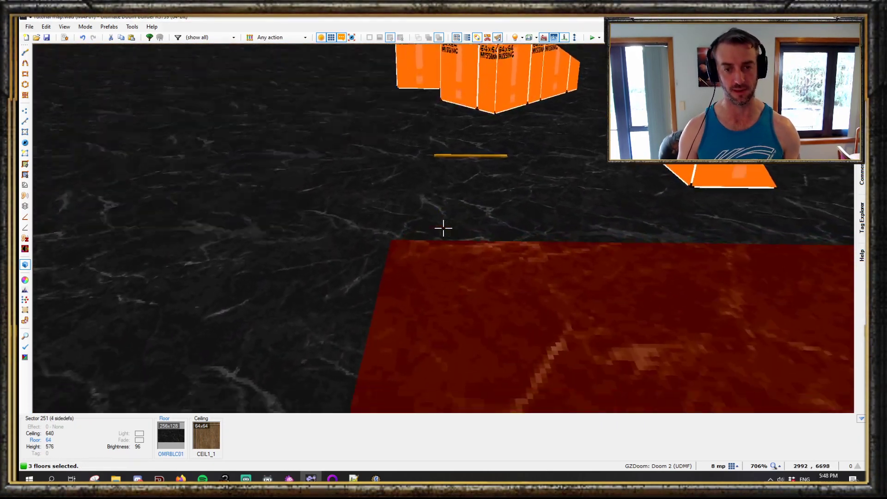
pyautogui.press('s')
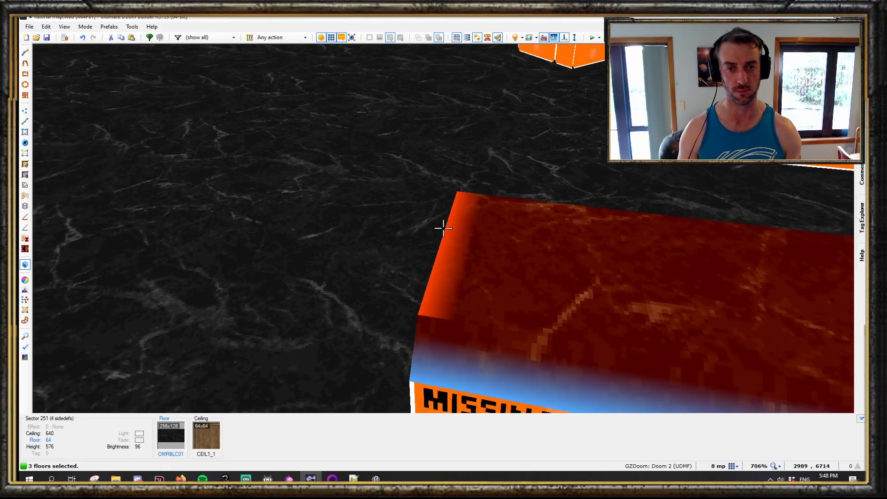
pyautogui.press('d')
pyautogui.press('w')
pyautogui.press('s')
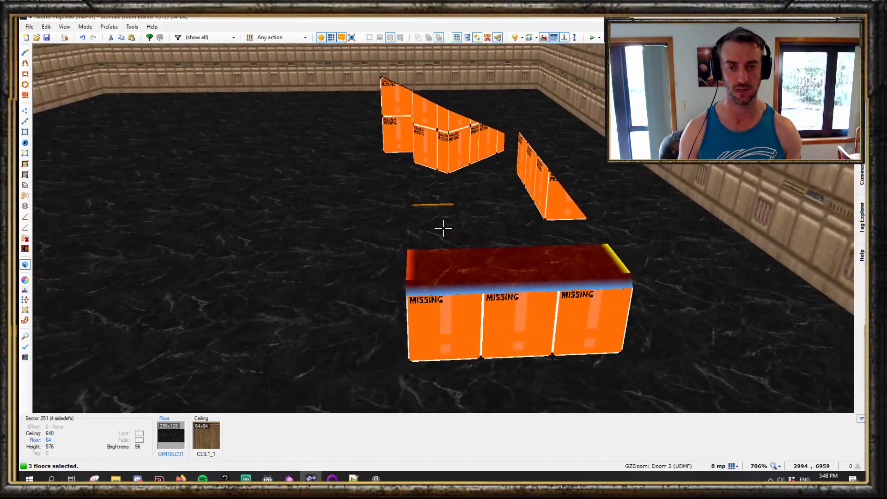
pyautogui.scroll(8, 443, 228)
pyautogui.press('w')
pyautogui.press('w')
pyautogui.press('c')
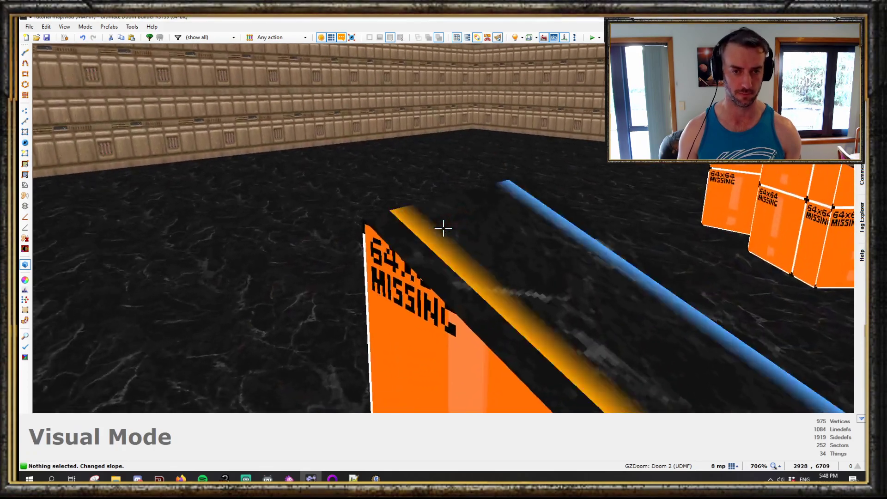
# - Lower one slope handle of the raised block's floor
pyautogui.hotkey('shift', 'v')
pyautogui.press('q')
pyautogui.press('q')
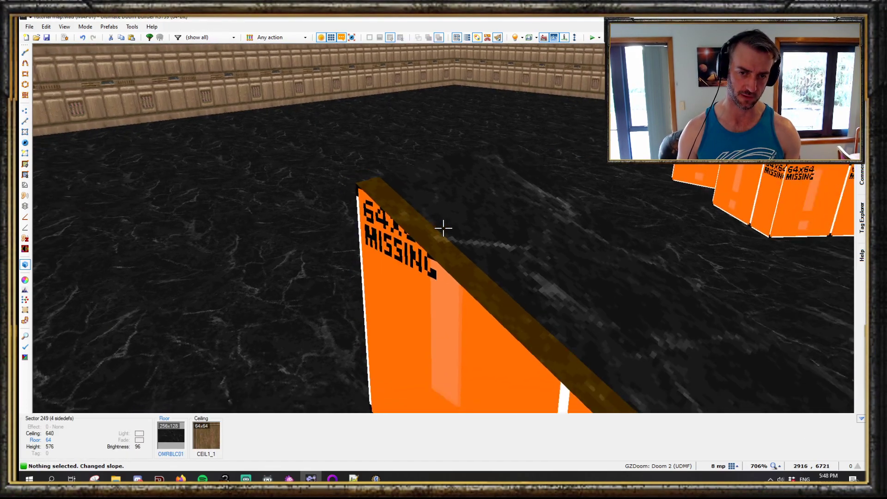
pyautogui.hotkey('shift', 'v')
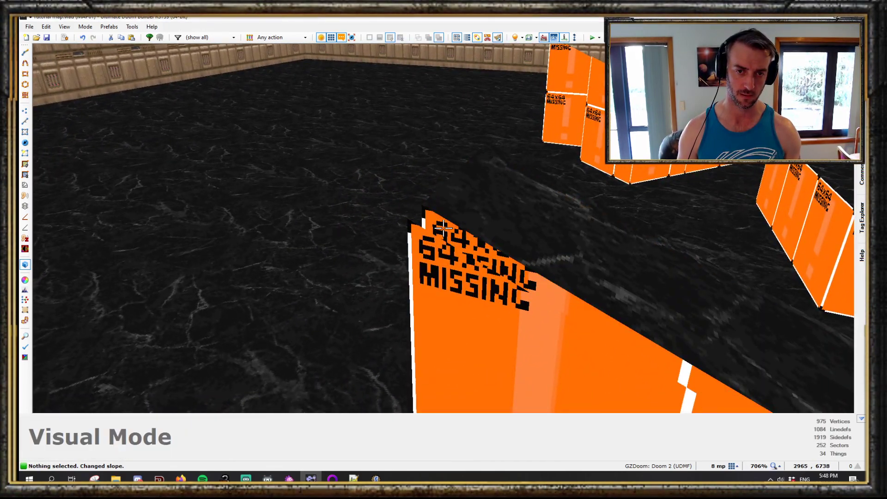
pyautogui.press('w')
pyautogui.press('w')
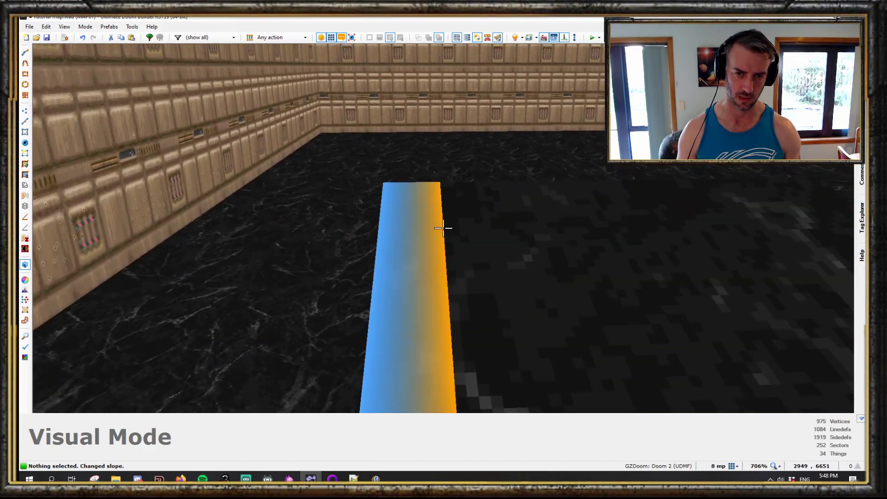
pyautogui.click(444, 228)
pyautogui.scroll(-1, 444, 228)
pyautogui.press('d')
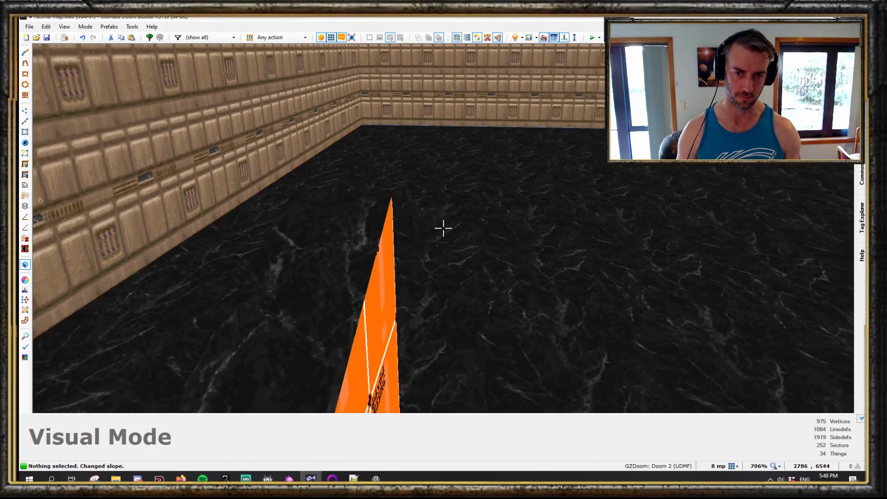
# - Lower another slope handle of the block so its floor forms a ramp
pyautogui.click(444, 228)
pyautogui.scroll(-1, 444, 228)
pyautogui.press('s')
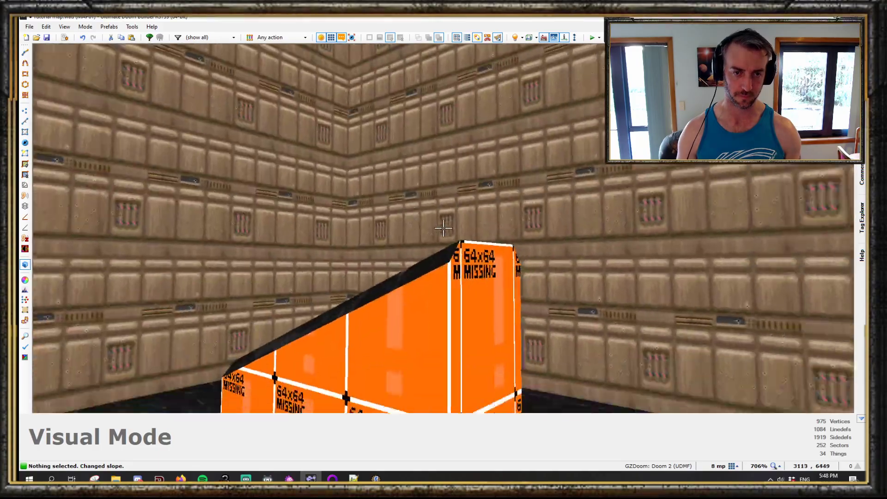
pyautogui.press('w')
pyautogui.press('s')
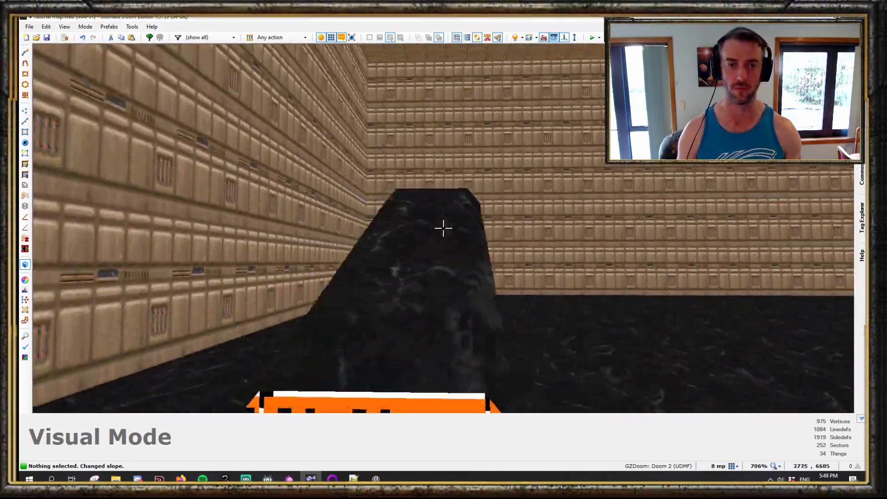
pyautogui.press('d')
pyautogui.press('d')
pyautogui.press('w')
# - Draw a 64 by 128 rectangle and split it into three strips with two vertical lines
pyautogui.press('q')
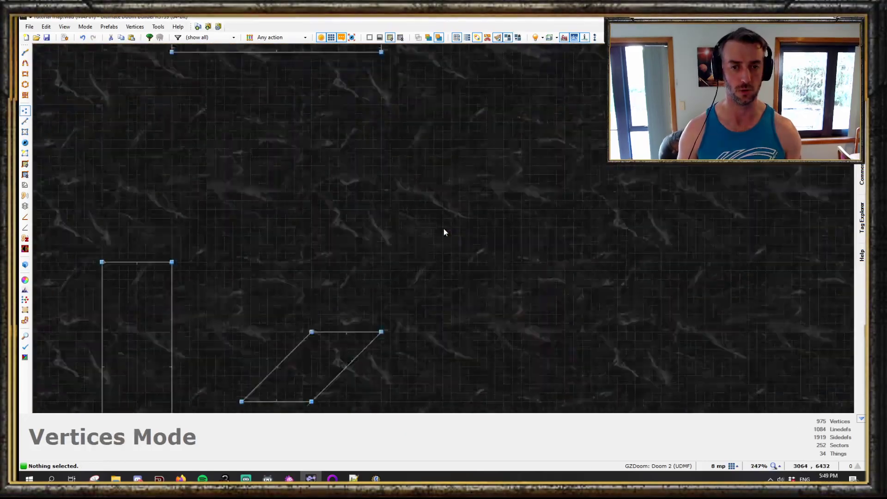
pyautogui.scroll(-5, 443, 228)
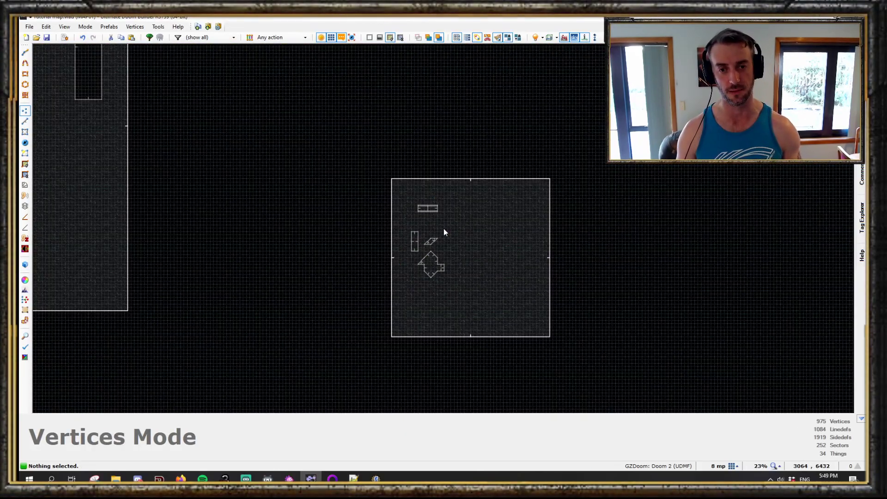
pyautogui.scroll(4, 431, 241)
pyautogui.scroll(-1, 506, 194)
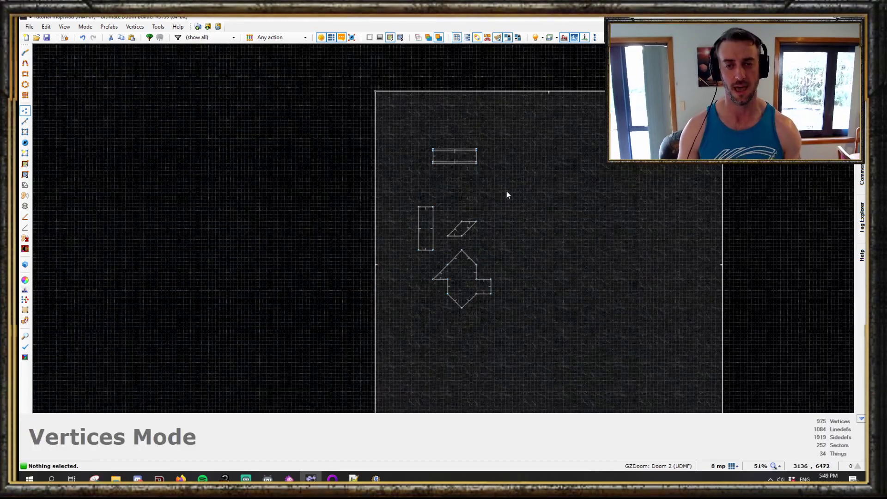
pyautogui.scroll(3, 529, 182)
pyautogui.moveTo(529, 183); pyautogui.dragTo(474, 223, button='middle')
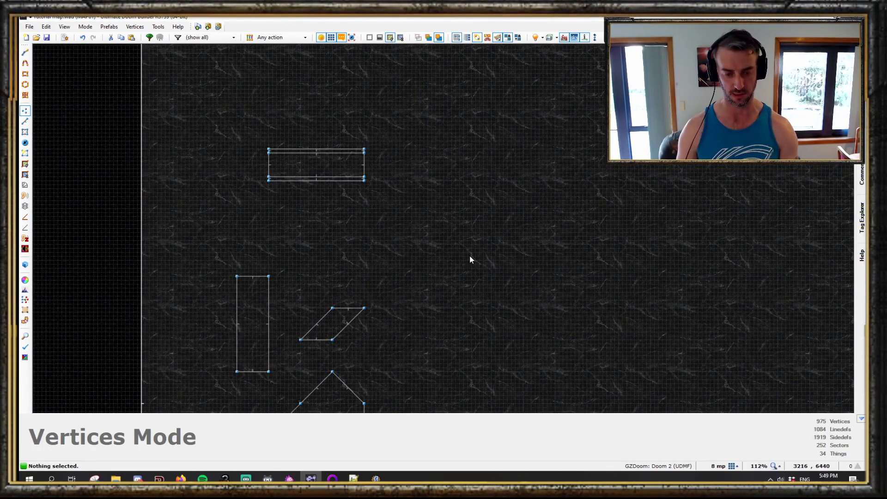
pyautogui.scroll(2, 487, 231)
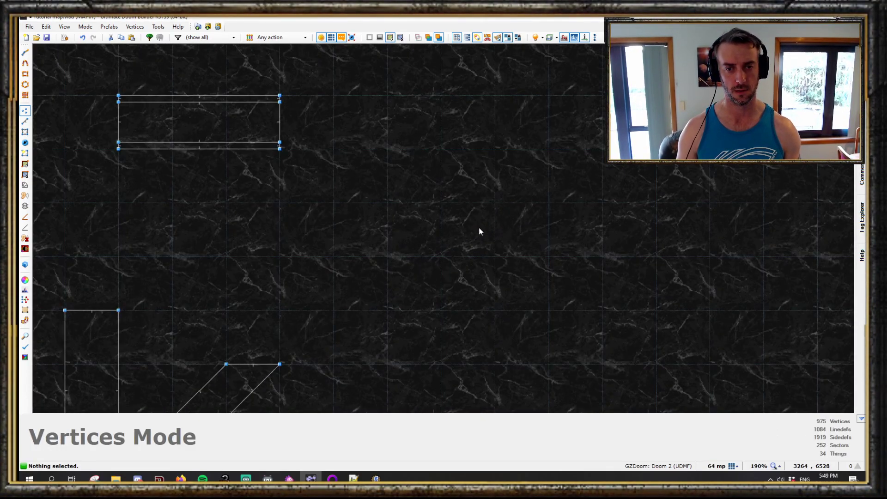
pyautogui.press('d')
pyautogui.click(441, 149)
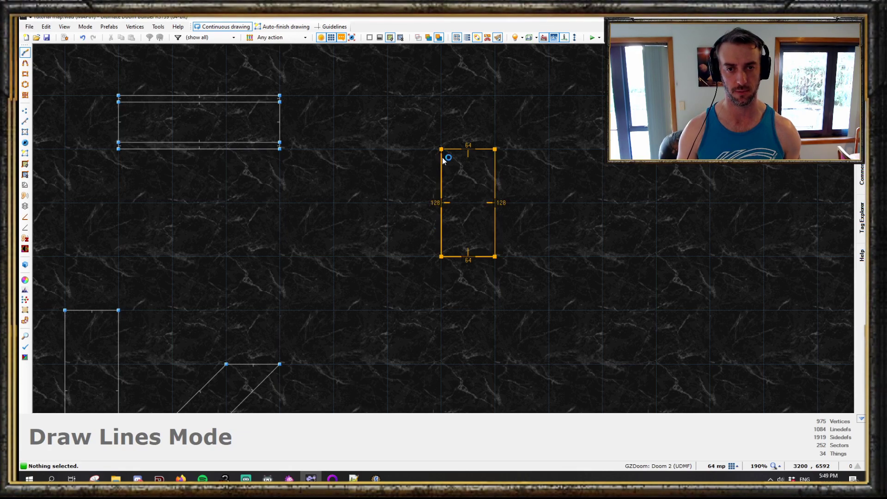
pyautogui.click(441, 156)
pyautogui.scroll(2, 468, 247)
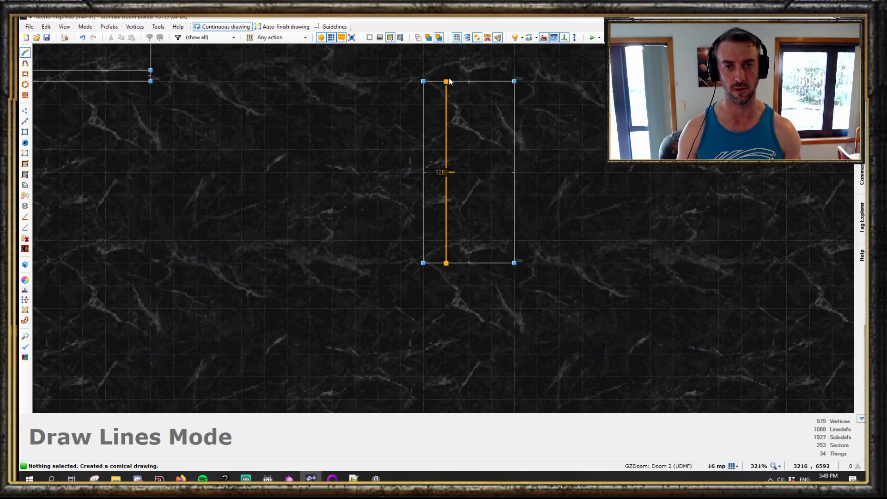
pyautogui.click(491, 81)
pyautogui.click(491, 263)
# - Select the three strips and add a 3D floor to them with its bottom raised to 64
pyautogui.press('s')
pyautogui.click(436, 237)
pyautogui.click(468, 236)
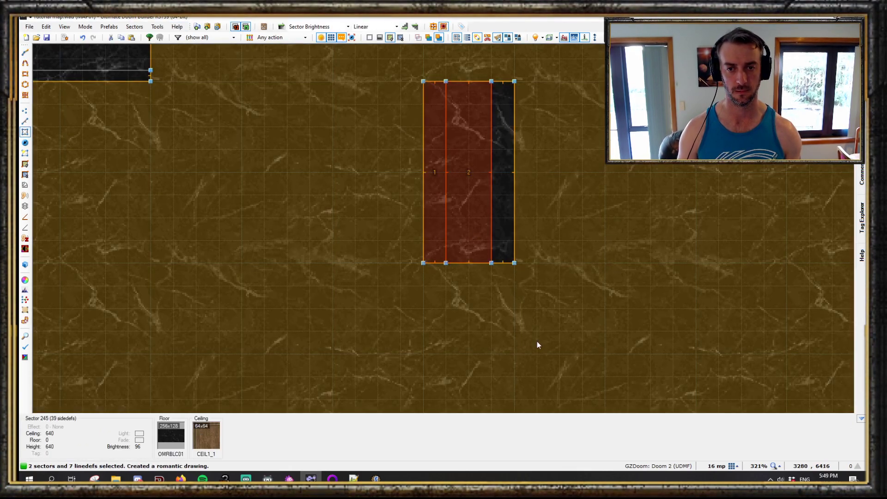
pyautogui.click(502, 255)
pyautogui.press('3')
pyautogui.rightClick(488, 235)
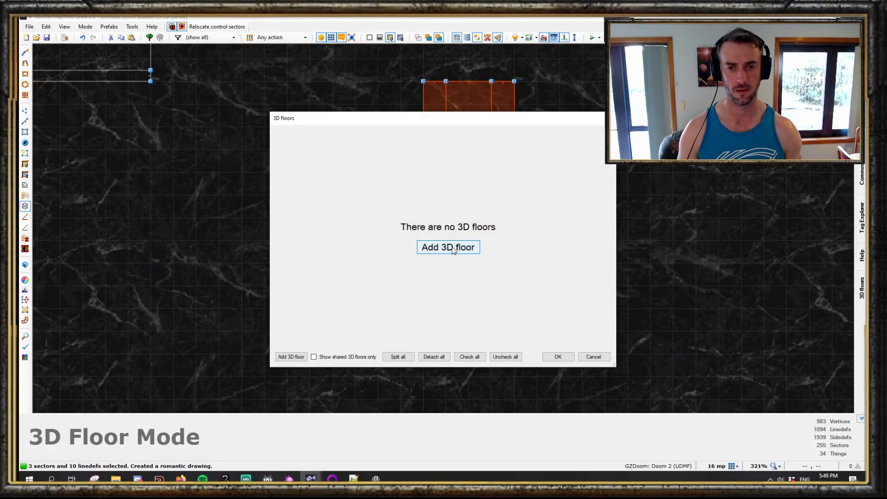
pyautogui.click(449, 248)
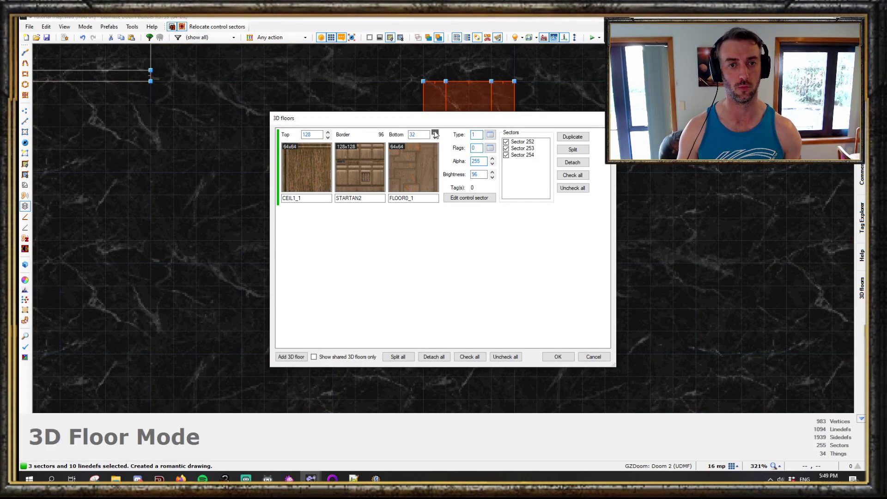
pyautogui.click(435, 133)
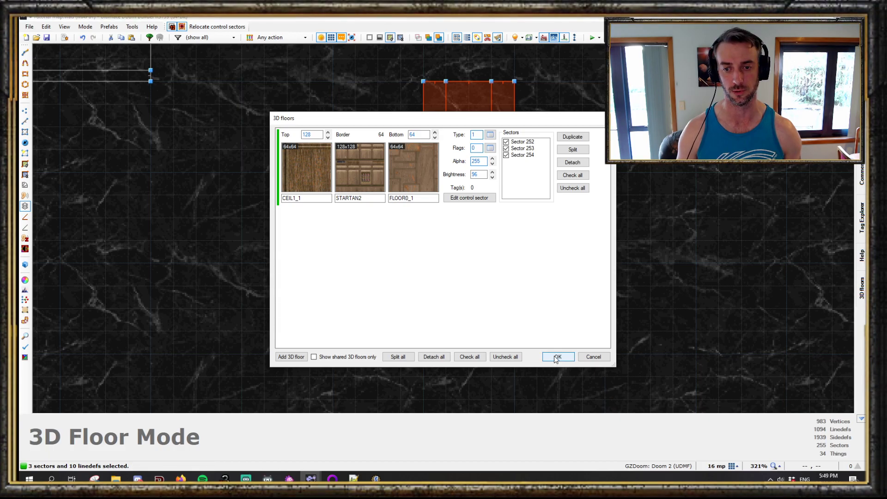
pyautogui.click(557, 357)
# - Fly around the new 3D floor in visual mode to inspect it from above and below
pyautogui.press('w')
pyautogui.press('d')
pyautogui.press('e')
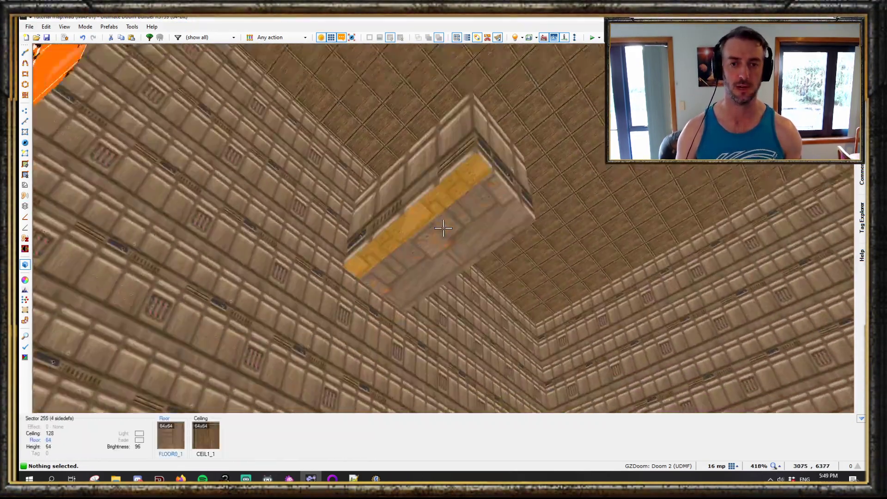
pyautogui.press('e')
pyautogui.press('d')
pyautogui.press('e')
pyautogui.press('d')
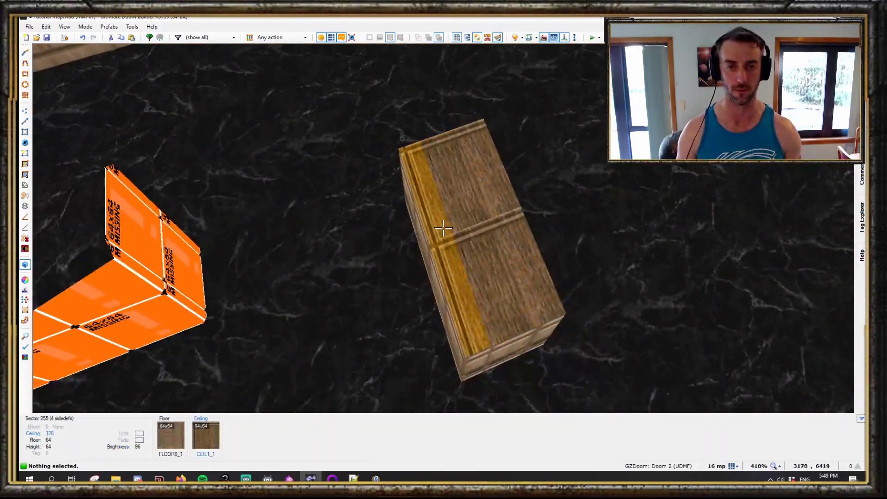
pyautogui.press('e')
pyautogui.press('d')
pyautogui.press('q')
pyautogui.scroll(-3, 446, 278)
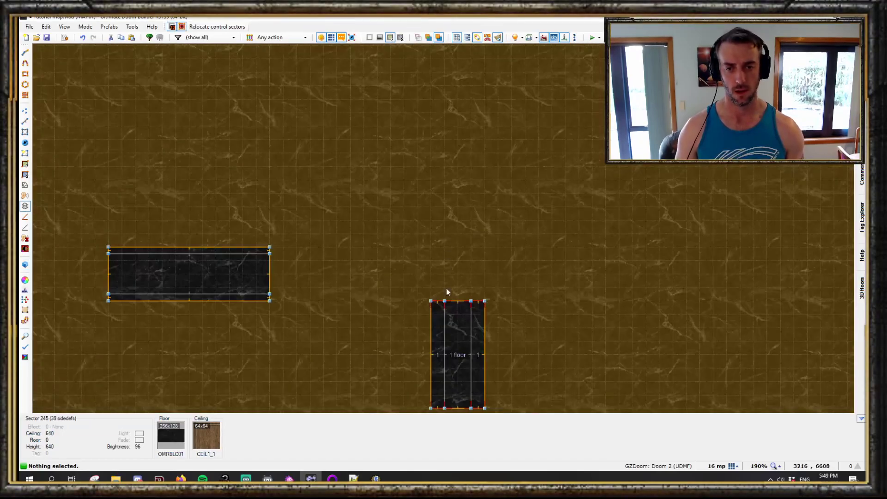
# - Try tilting the 3D floor's top with a slope handle in visual mode
pyautogui.scroll(2, 456, 337)
pyautogui.press('space')
pyautogui.press('q')
pyautogui.press('s')
pyautogui.press('v')
pyautogui.click(444, 228)
pyautogui.scroll(-1, 444, 228)
pyautogui.scroll(1, 444, 228)
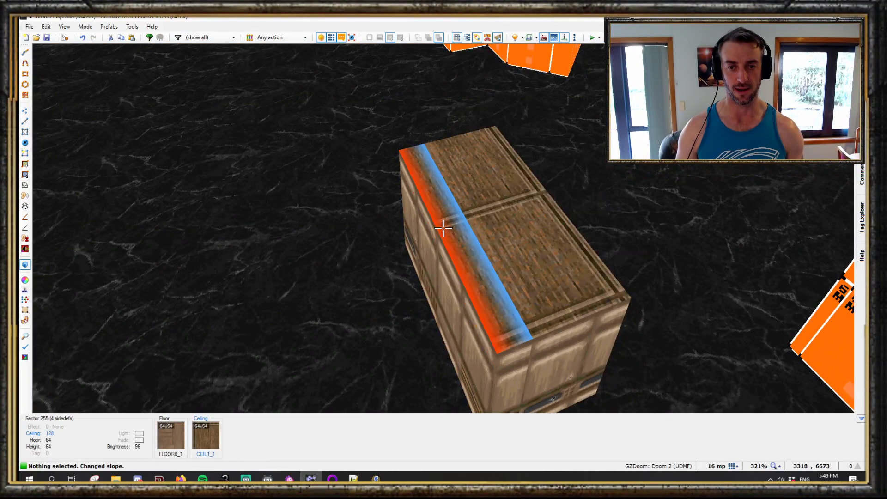
pyautogui.scroll(1, 444, 228)
pyautogui.scroll(-1, 443, 229)
pyautogui.click(443, 229)
pyautogui.press('f')
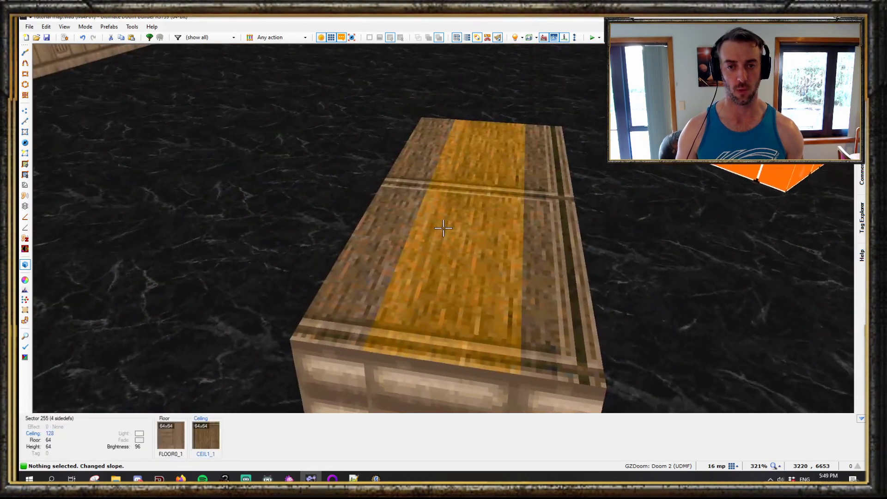
# - Raise the top of the 3D floor to 136
pyautogui.click(444, 228)
pyautogui.scroll(2, 444, 229)
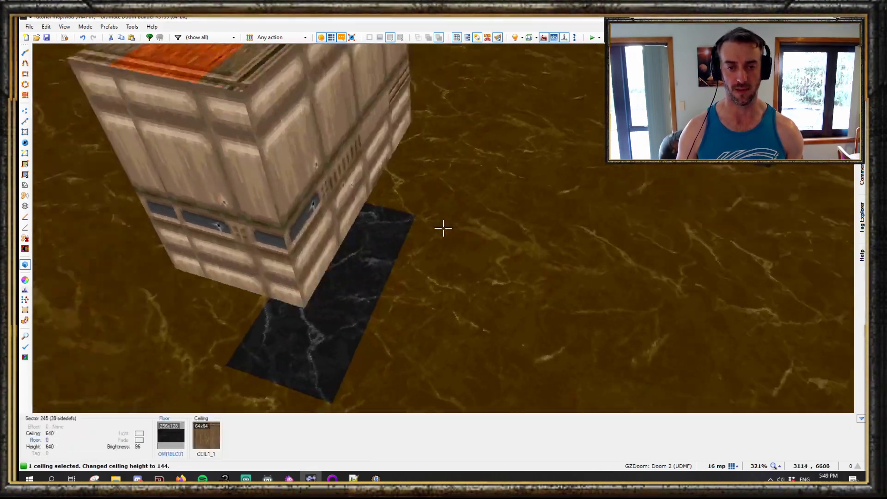
pyautogui.scroll(-1, 444, 229)
pyautogui.press('w')
pyautogui.scroll(-3, 446, 229)
pyautogui.press('s')
pyautogui.scroll(2, 610, 328)
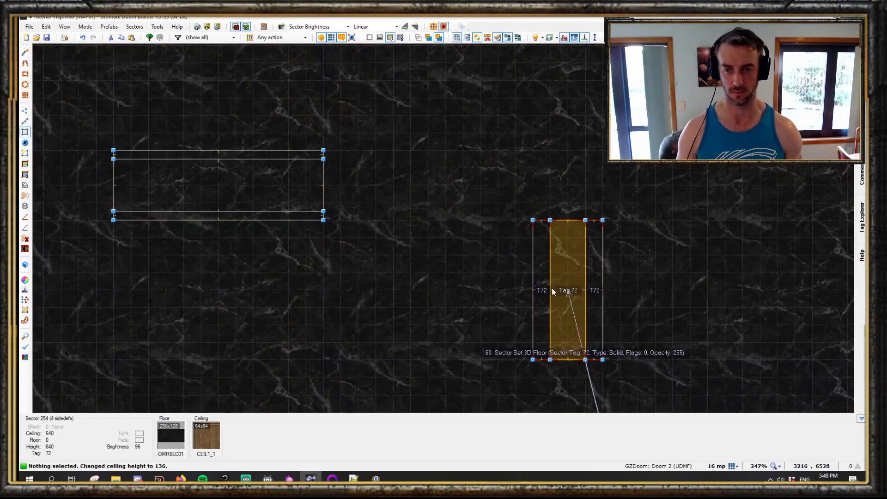
# - Select the three strips and split their shared 3D floor into separate 3D floors
pyautogui.click(544, 293)
pyautogui.click(567, 294)
pyautogui.click(592, 295)
pyautogui.press('d')
pyautogui.rightClick(594, 286)
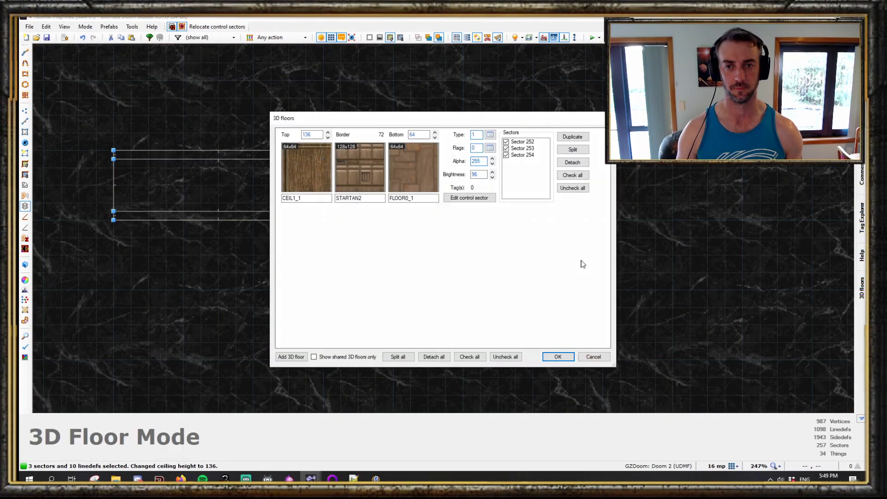
pyautogui.click(573, 149)
pyautogui.click(558, 357)
# - Select the three 3D floor tops in visual mode and tilt them together with a slope handle
pyautogui.press('w')
pyautogui.press('e')
pyautogui.click(443, 229)
pyautogui.scroll(3, 444, 228)
pyautogui.scroll(-2, 444, 228)
pyautogui.scroll(-1, 443, 228)
pyautogui.click(444, 229)
pyautogui.press('f')
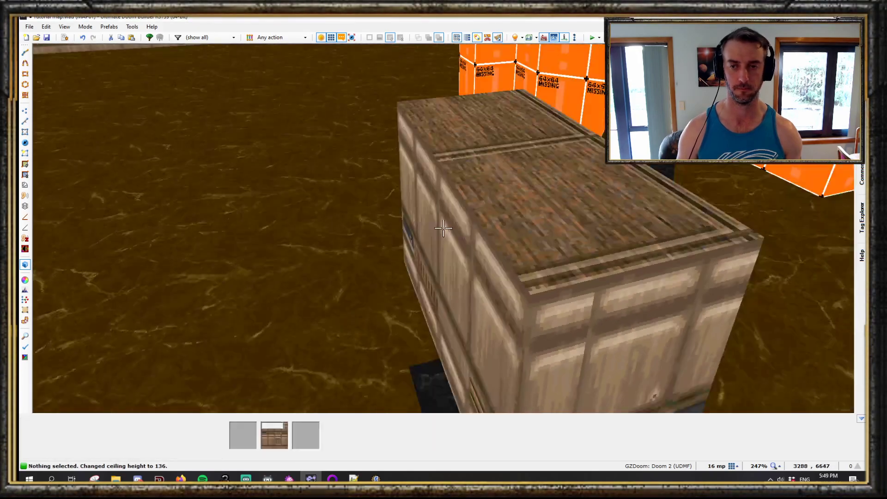
pyautogui.press('e')
pyautogui.click(443, 229)
pyautogui.click(443, 228)
pyautogui.click(444, 229)
pyautogui.scroll(5, 444, 228)
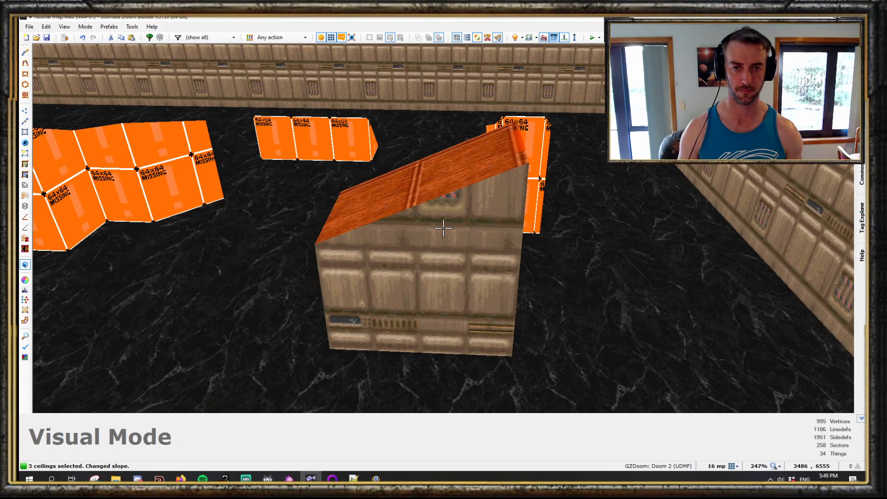
# - Tilt the underside of a 3D floor with its slope handle
pyautogui.press('c')
pyautogui.press('s')
pyautogui.press('e')
pyautogui.hotkey('alt', 'v')
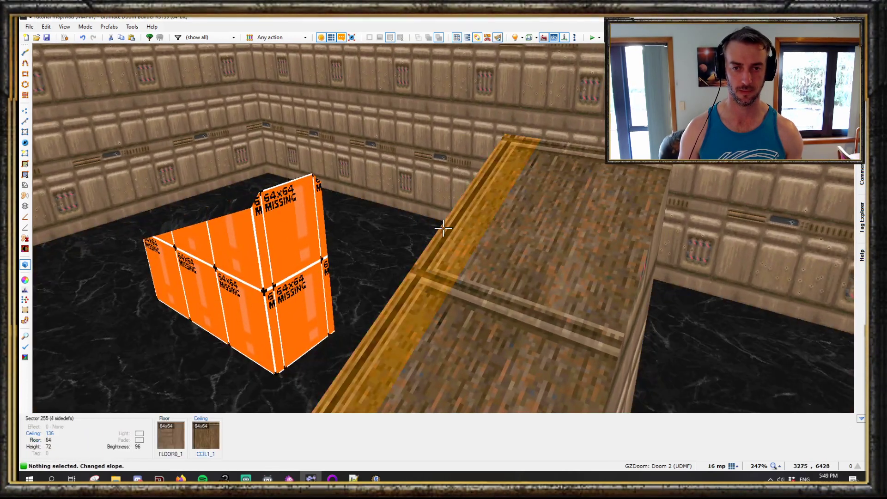
pyautogui.hotkey('alt', 'v')
pyautogui.click(444, 228)
pyautogui.scroll(-5, 444, 229)
pyautogui.press('c')
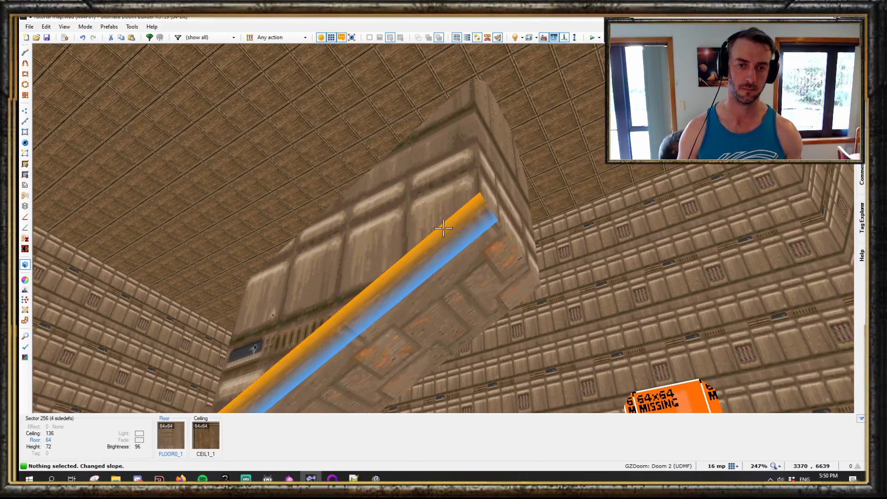
pyautogui.click(444, 228)
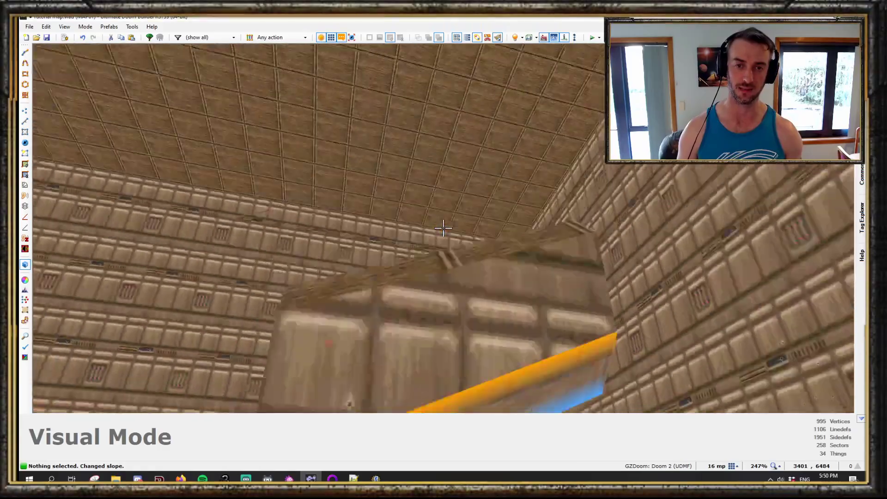
# - Walk around the room in visual mode to inspect the sloped 3D floors
pyautogui.press('s')
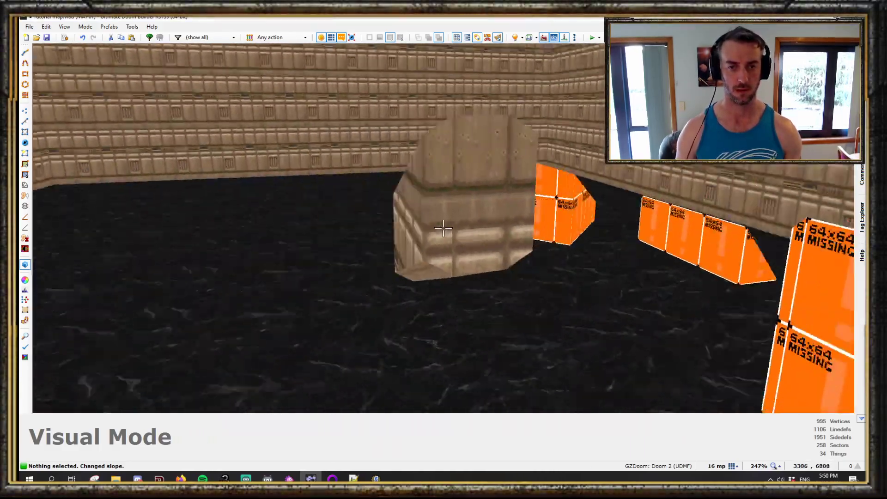
pyautogui.press('s')
pyautogui.press('s')
pyautogui.press('w')
pyautogui.press('w')
pyautogui.press('s')
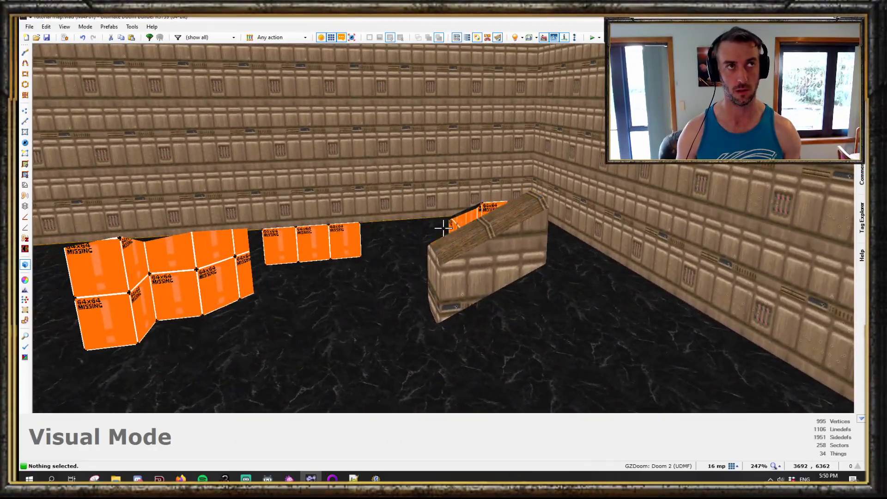
pyautogui.press('d')
pyautogui.press('w')
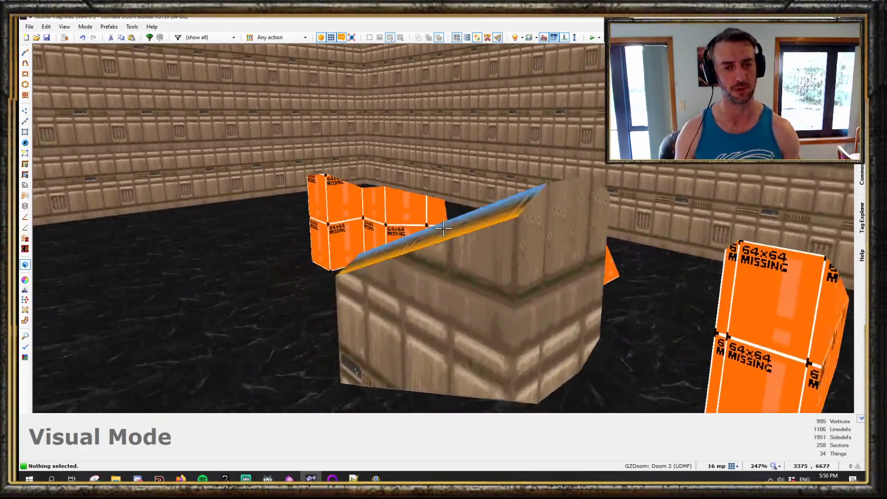
pyautogui.press('s')
pyautogui.press('w')
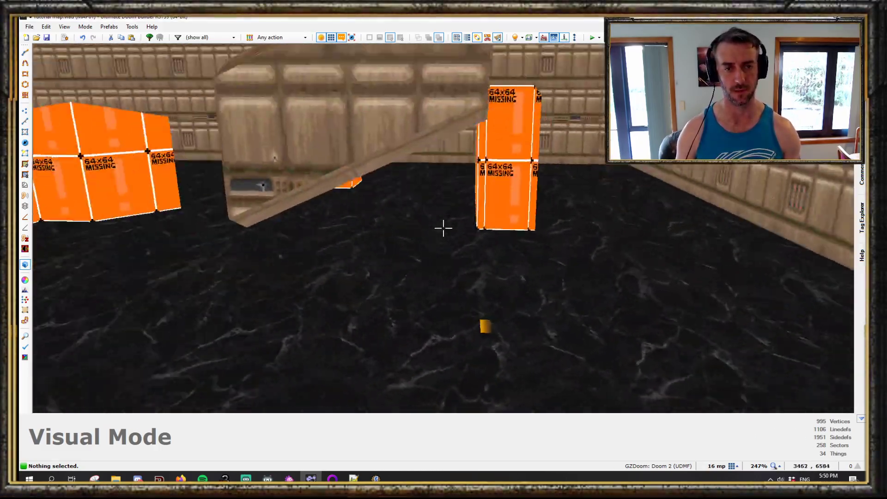
pyautogui.press('w')
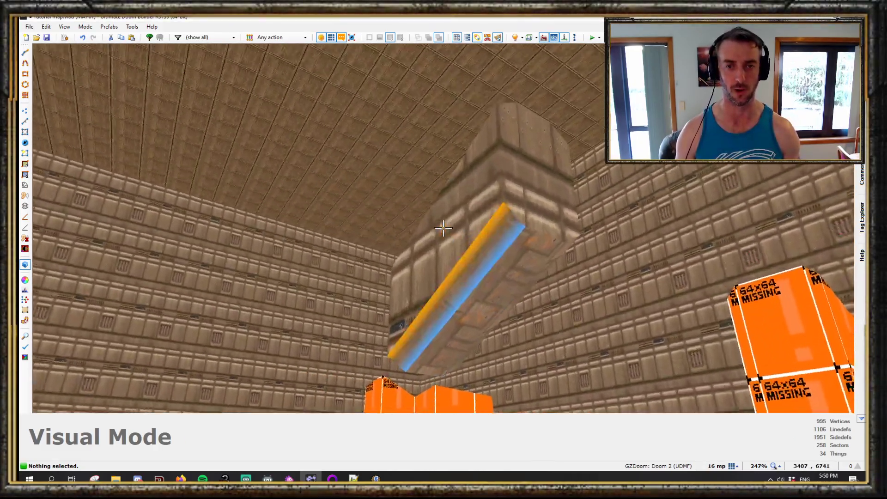
pyautogui.press('s')
pyautogui.press('d')
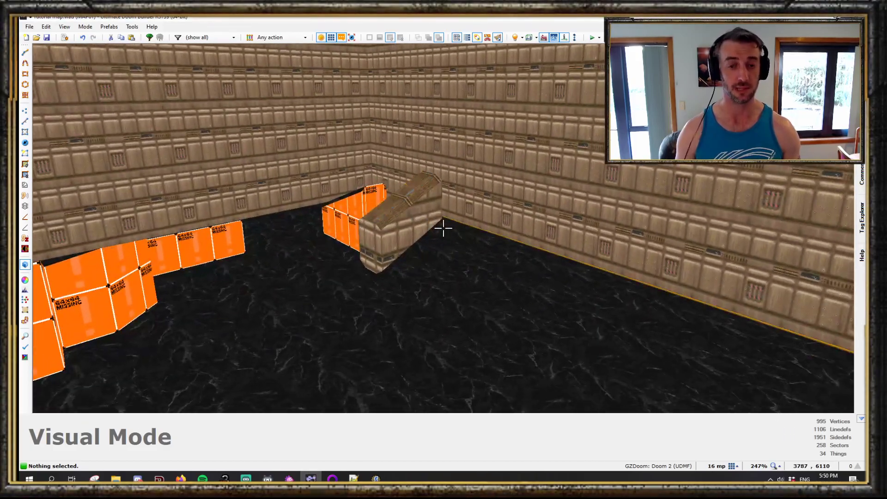
pyautogui.press('d')
pyautogui.press('w')
pyautogui.press('q')
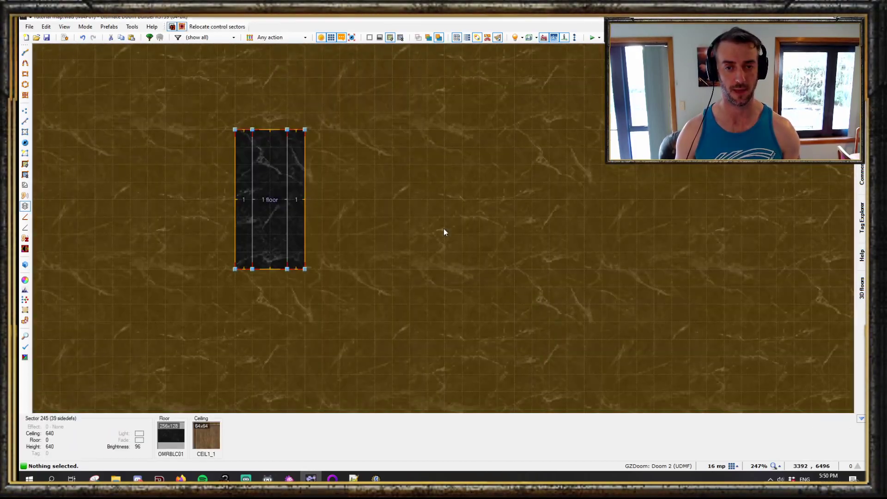
pyautogui.scroll(-5, 444, 228)
pyautogui.press('s')
pyautogui.scroll(1, 418, 228)
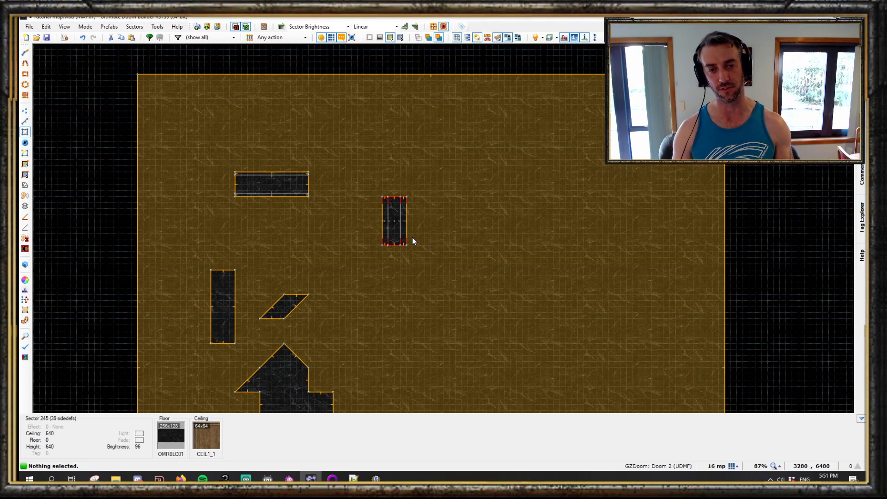
pyautogui.scroll(4, 459, 212)
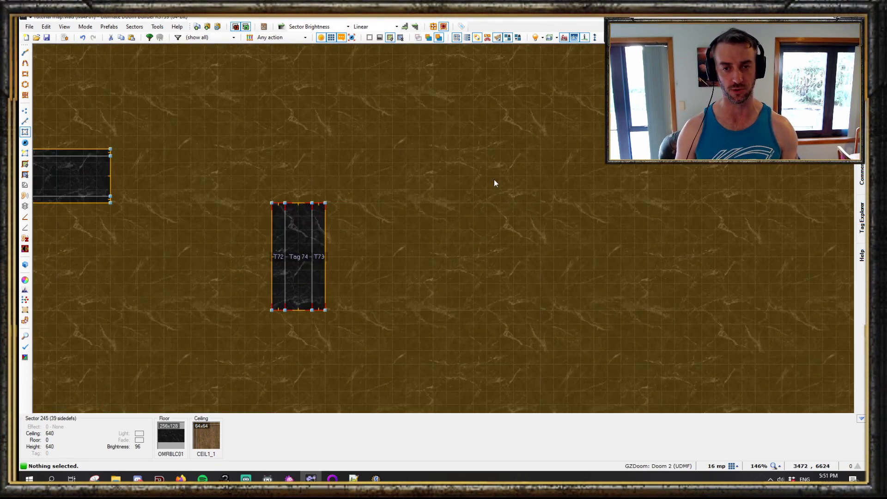
# - Draw a grid about 192 by 80 units split into six vertical strips along the room's upper wall
pyautogui.moveTo(466, 261); pyautogui.dragTo(398, 232, button='middle')
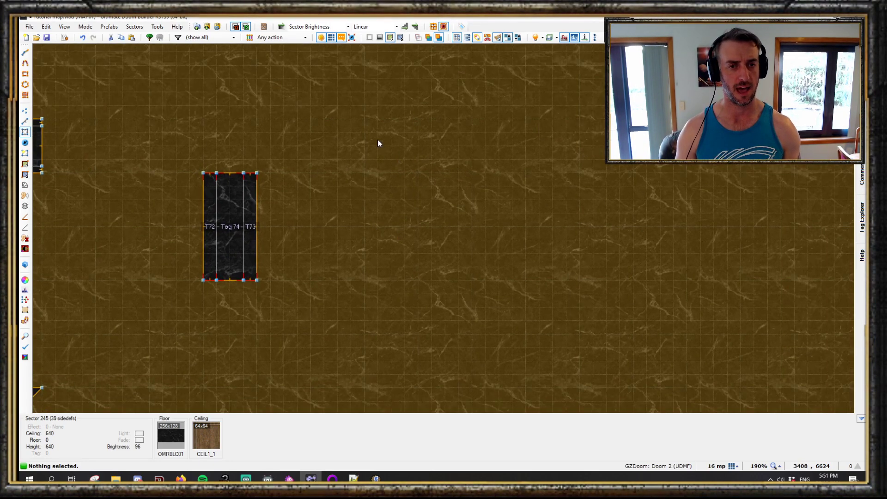
pyautogui.moveTo(378, 141); pyautogui.dragTo(382, 188, button='middle')
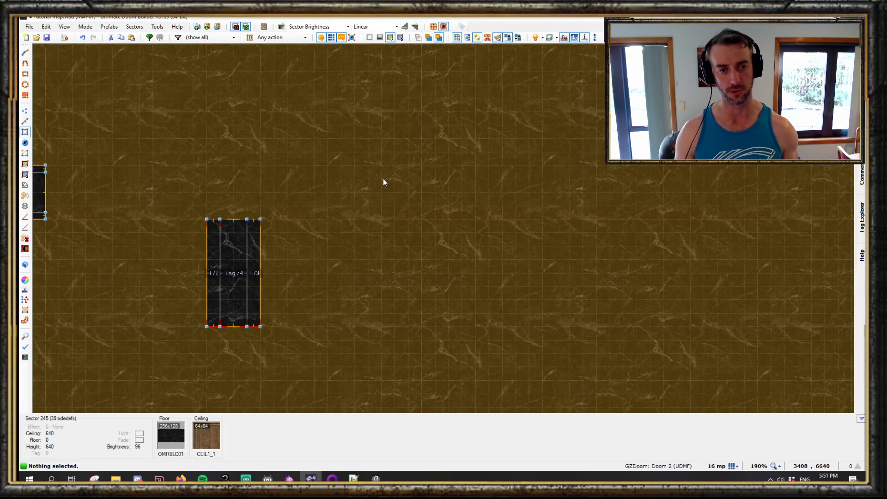
pyautogui.scroll(-4, 409, 224)
pyautogui.scroll(2, 402, 218)
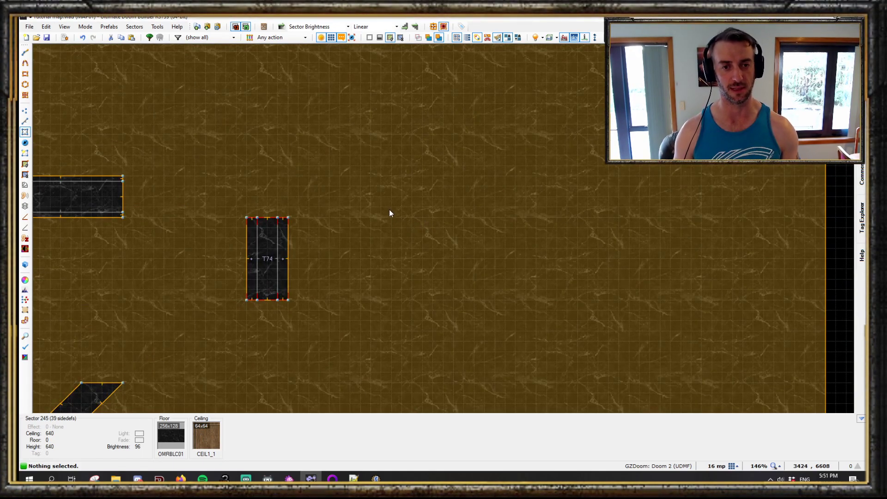
pyautogui.hotkey('ctrl', 'd')
pyautogui.scroll(1, 373, 181)
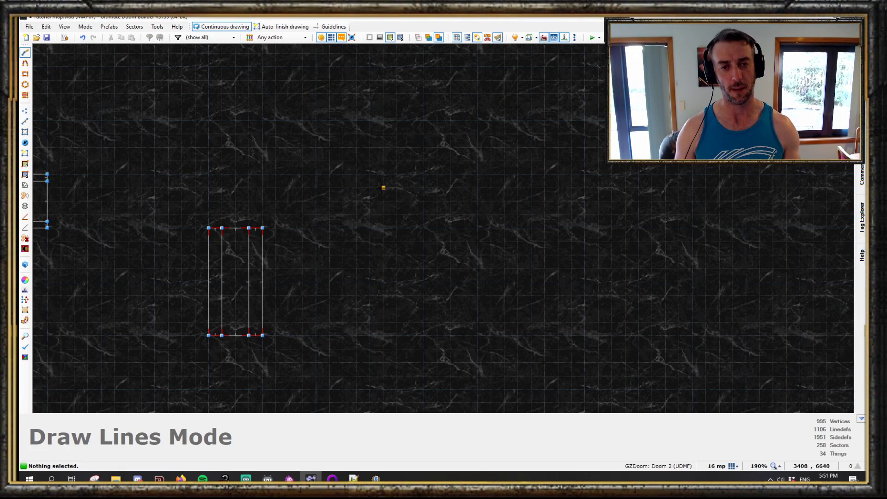
pyautogui.scroll(1, 369, 182)
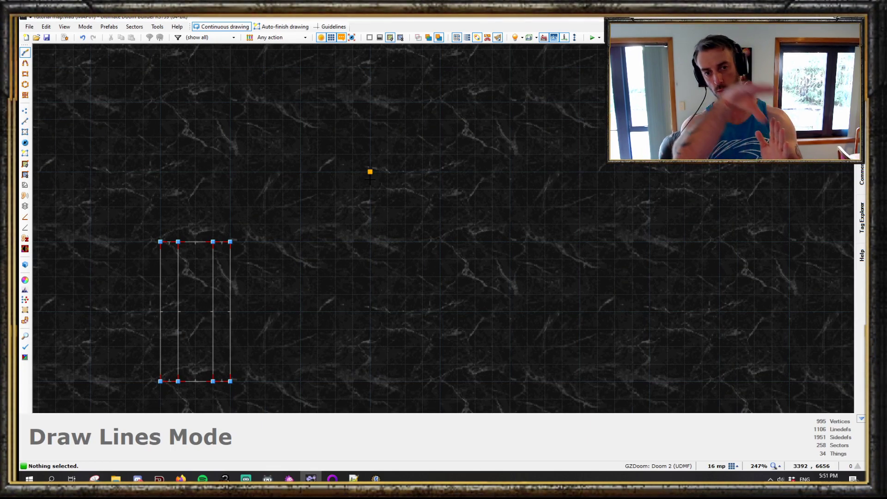
pyautogui.scroll(-4, 375, 184)
pyautogui.scroll(3, 384, 189)
pyautogui.moveTo(364, 149); pyautogui.dragTo(368, 278, button='middle')
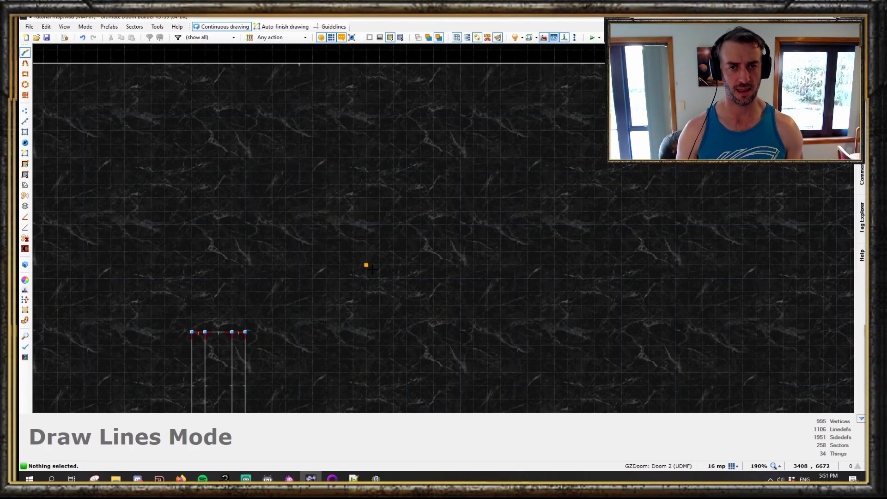
pyautogui.scroll(-1, 373, 269)
pyautogui.scroll(1, 481, 116)
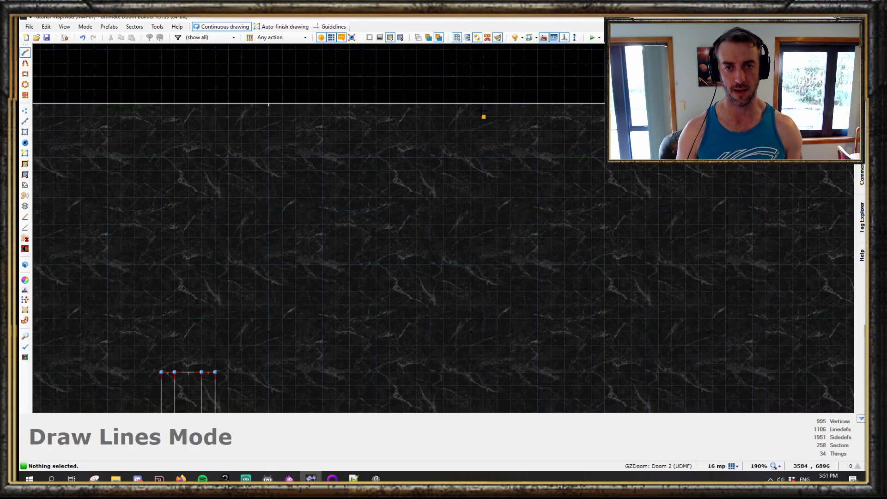
pyautogui.click(25, 95)
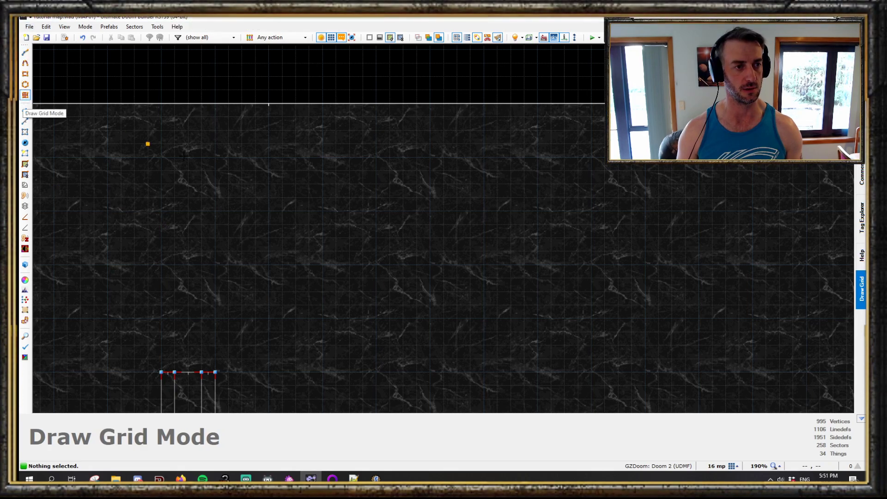
pyautogui.click(215, 103)
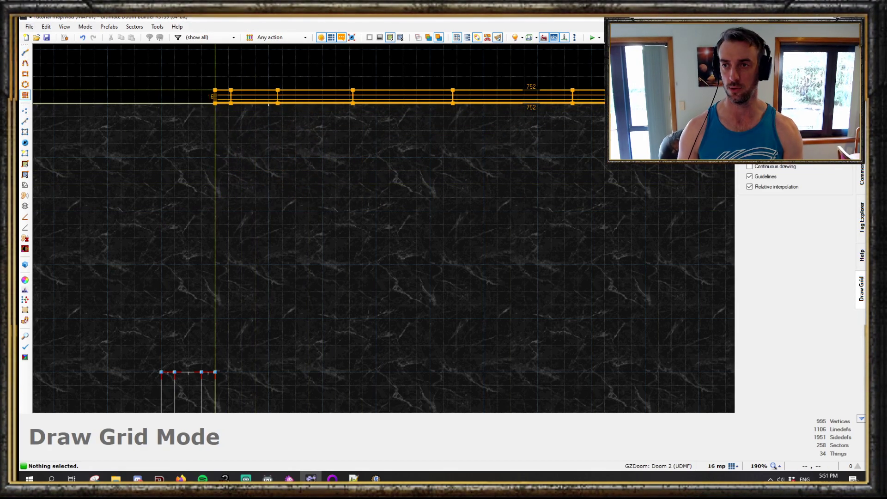
pyautogui.moveTo(376, 170)
pyautogui.mouseDown()
pyautogui.moveTo(515, 73)
pyautogui.moveTo(315, 180)
pyautogui.moveTo(348, 167)
pyautogui.moveTo(376, 170)
pyautogui.mouseUp()
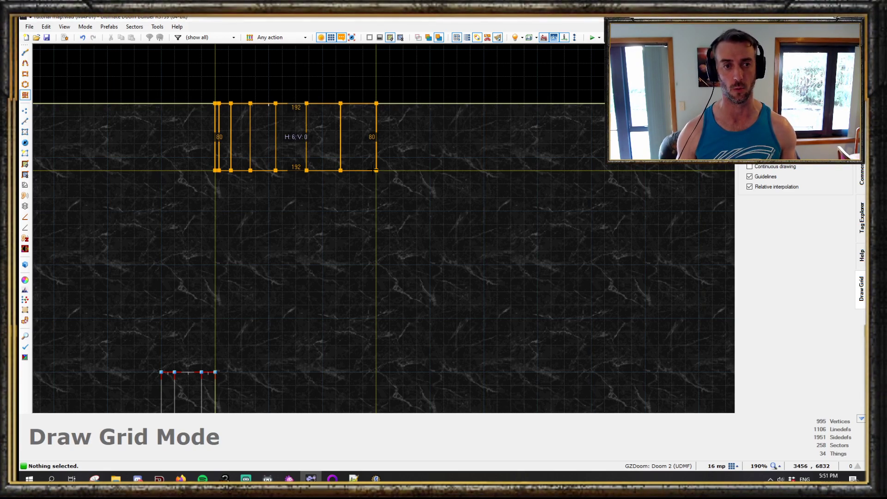
pyautogui.click(374, 170)
# - Enter visual mode and select the floors of the new grid strips
pyautogui.scroll(5, 240, 140)
pyautogui.press('q')
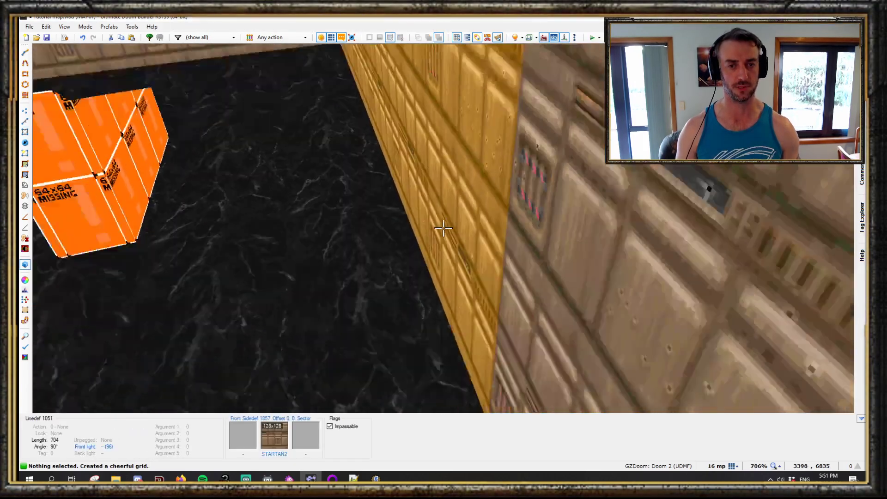
pyautogui.press('w')
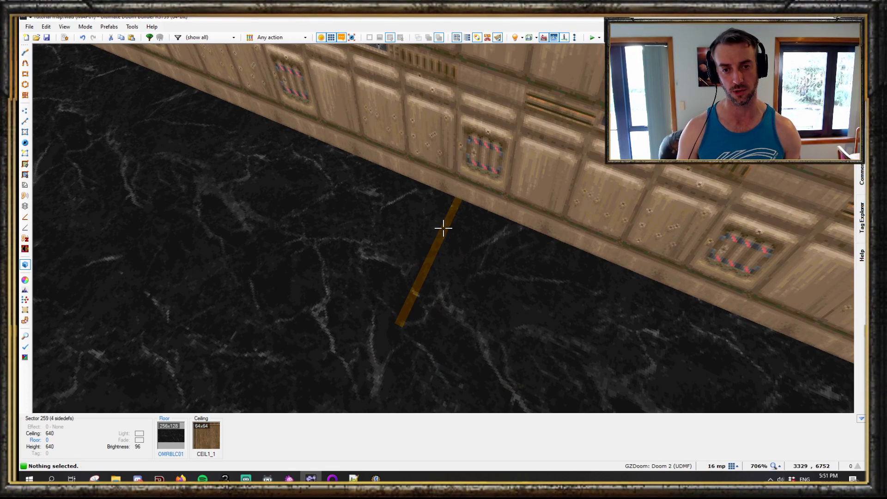
pyautogui.moveTo(444, 228); pyautogui.dragTo(443, 228)
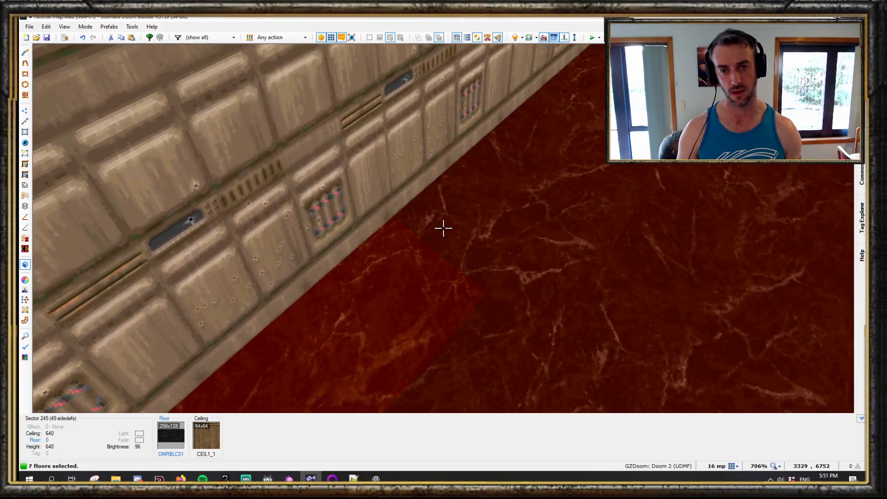
pyautogui.click(444, 228)
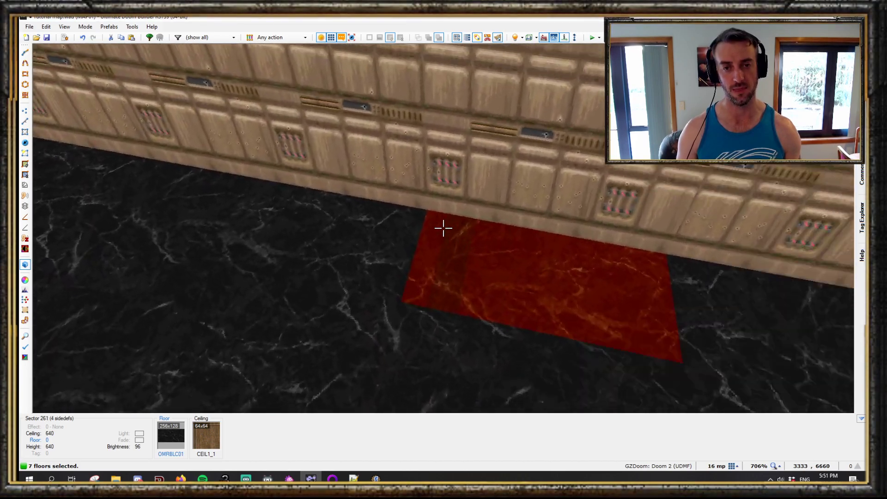
pyautogui.press('w')
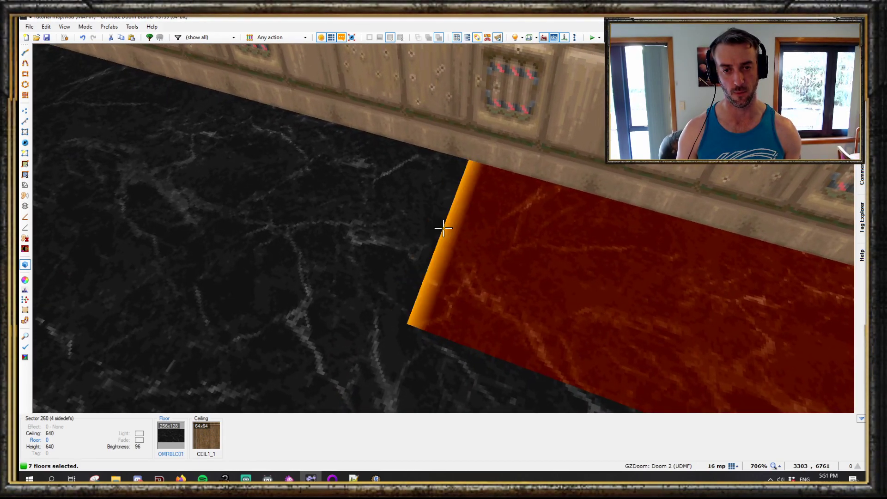
pyautogui.click(444, 228)
pyautogui.press('d')
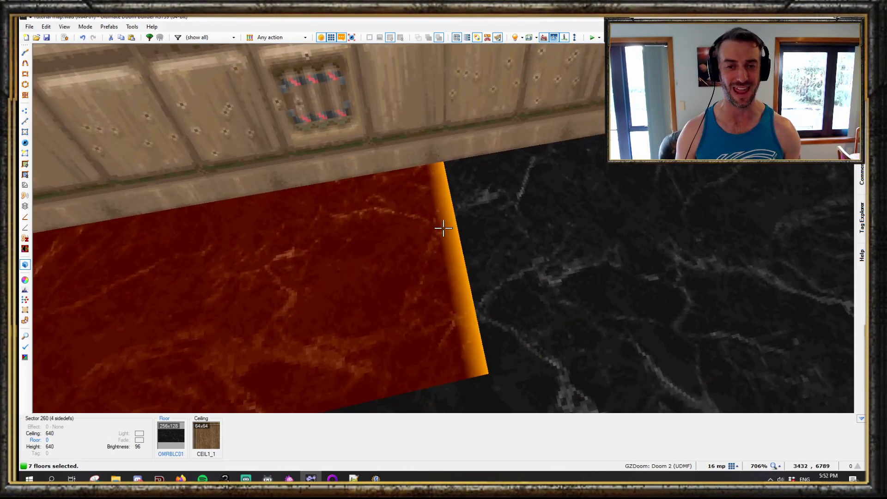
pyautogui.click(444, 228)
pyautogui.press('a')
pyautogui.press('w')
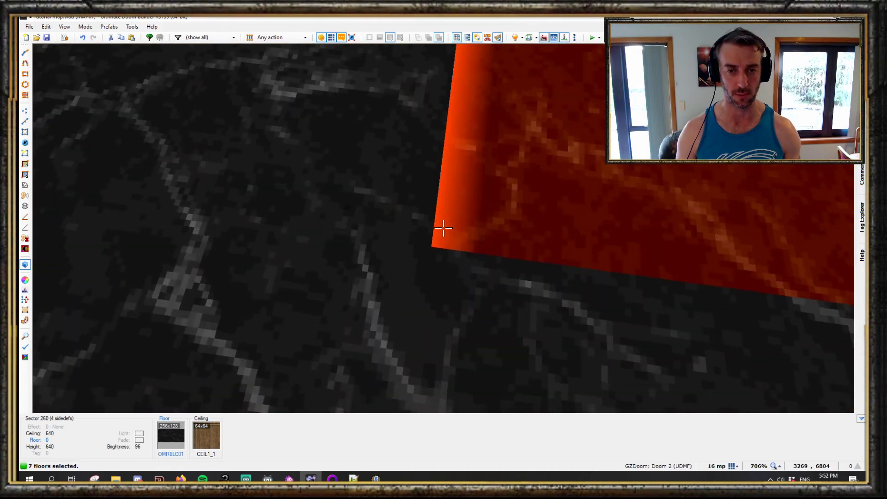
pyautogui.press('d')
pyautogui.press('s')
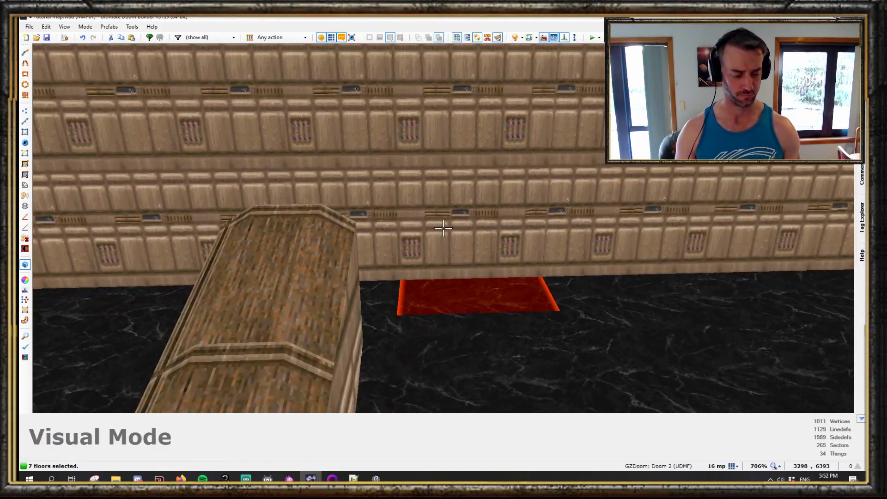
pyautogui.press('w')
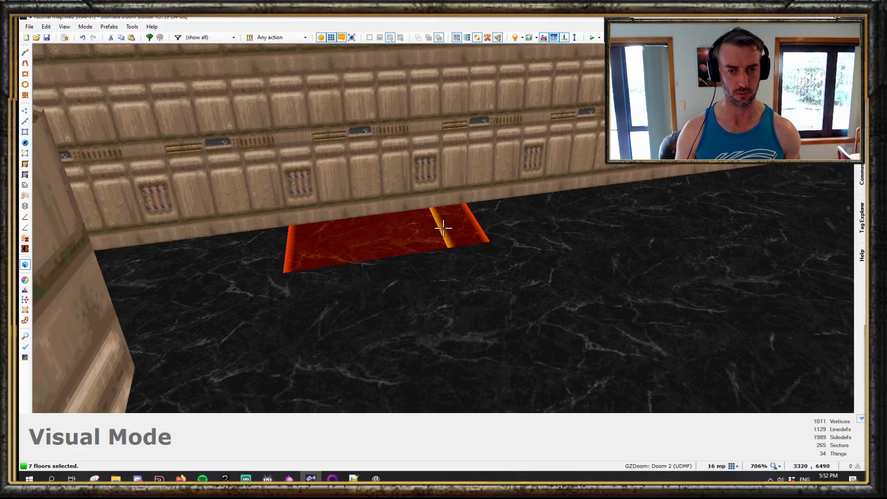
# - Create an arch across the selected floors with a 90° angle, the rising quarter-curve shape and direction Up
pyautogui.hotkey('alt', 'a')
pyautogui.click(711, 180)
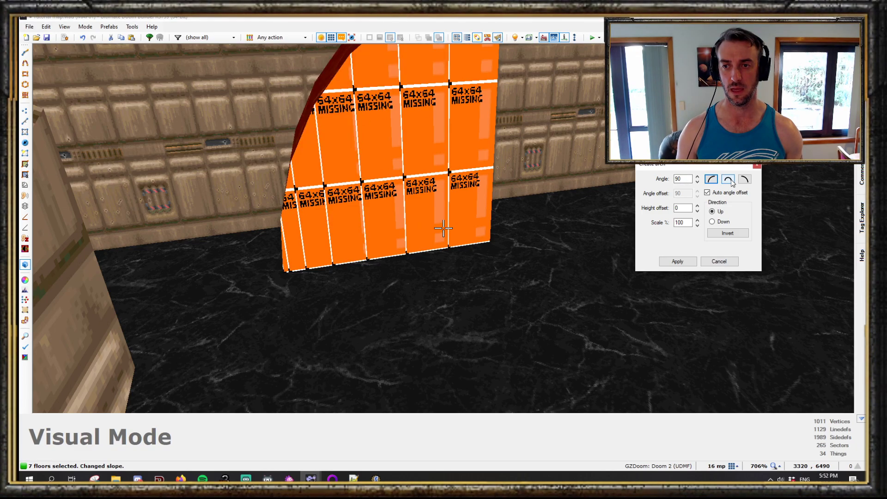
pyautogui.click(745, 180)
pyautogui.click(712, 179)
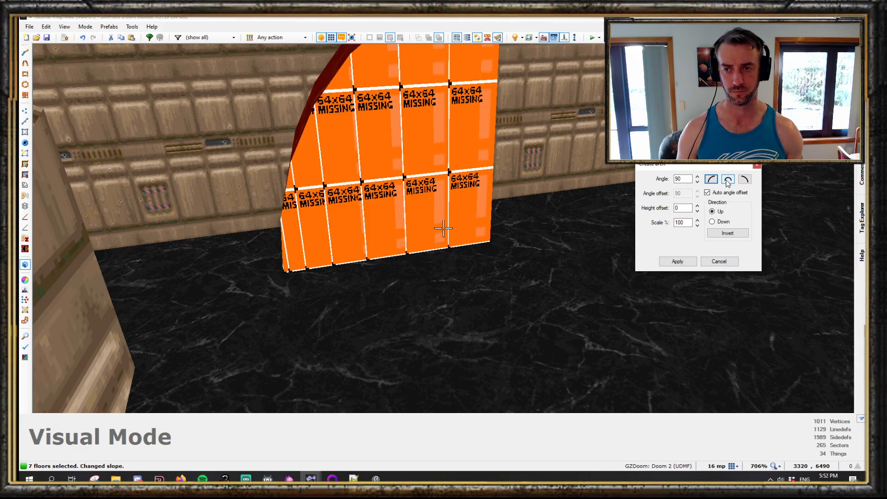
pyautogui.click(746, 180)
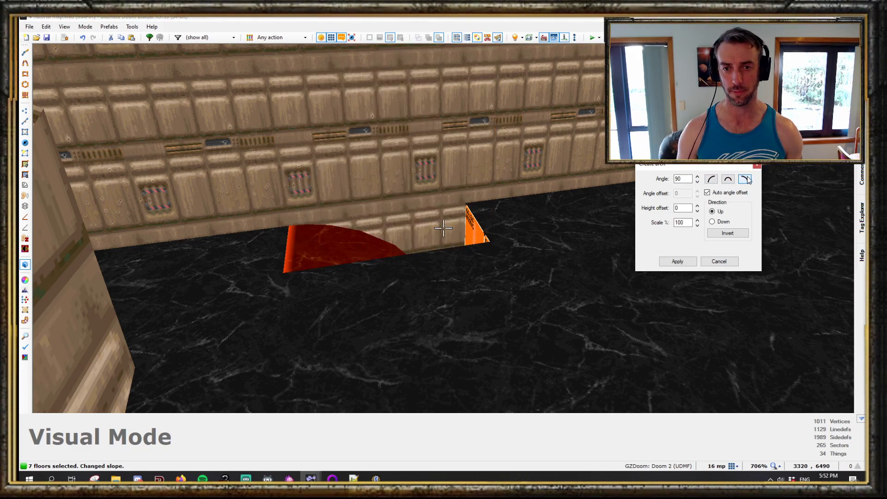
pyautogui.click(714, 222)
pyautogui.click(713, 180)
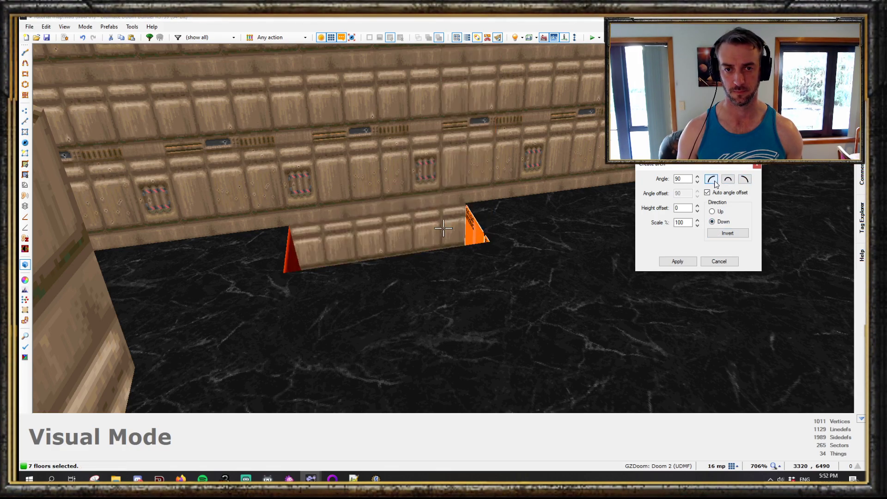
pyautogui.click(712, 211)
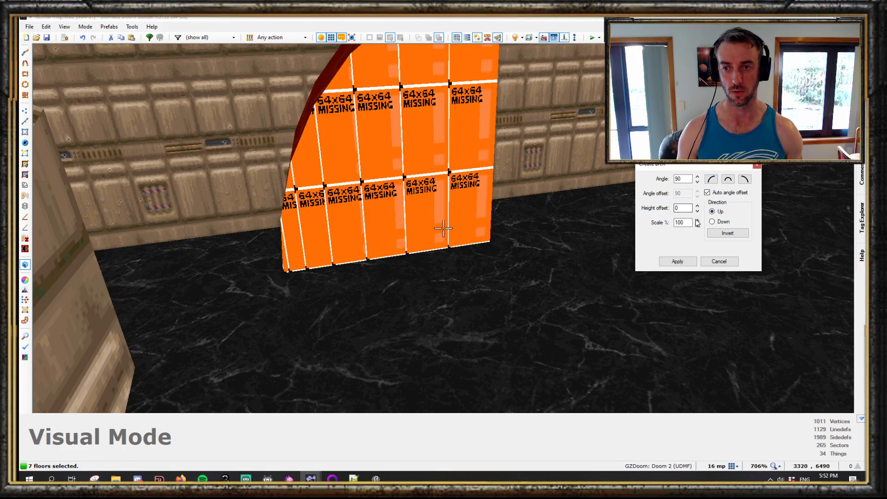
pyautogui.click(713, 263)
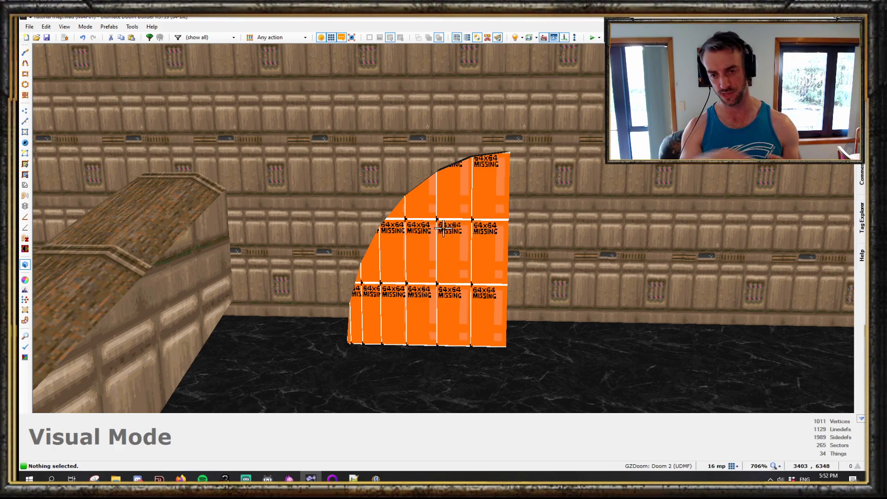
# - Walk around the room in visual mode to inspect the arched floors
pyautogui.press('a')
pyautogui.press('w')
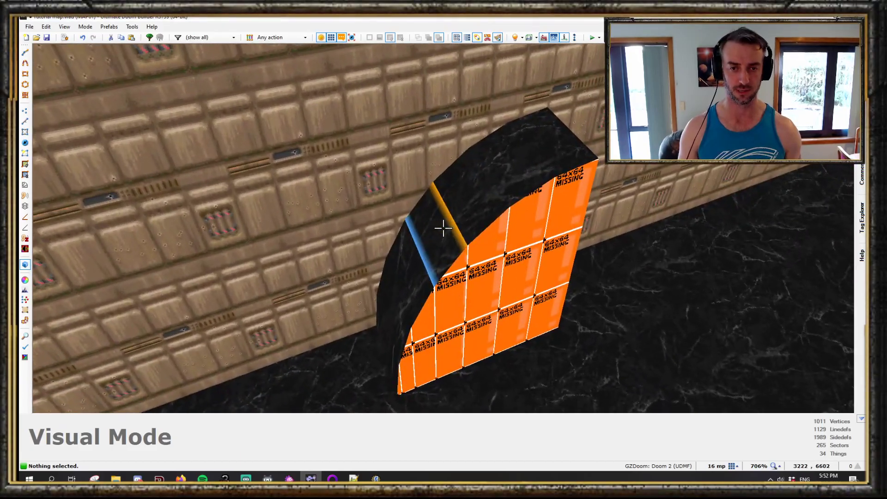
pyautogui.press('v')
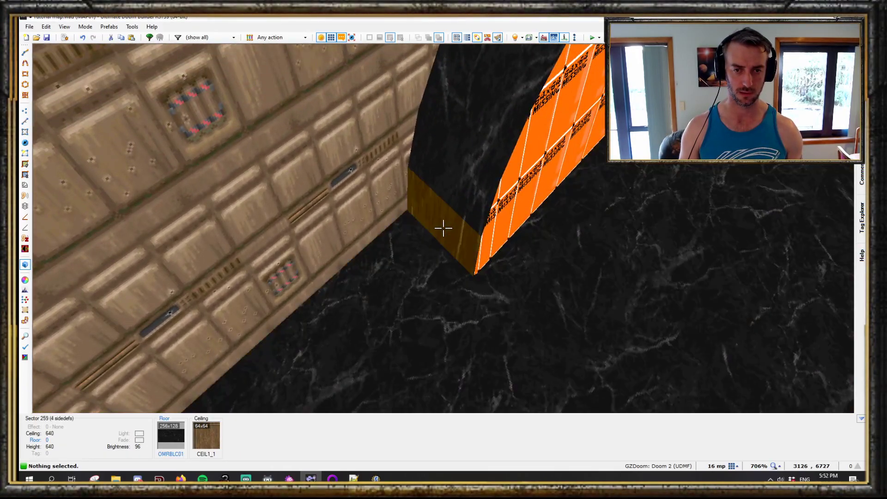
pyautogui.moveTo(443, 228); pyautogui.dragTo(444, 229)
pyautogui.press('d')
pyautogui.press('s')
pyautogui.press('s')
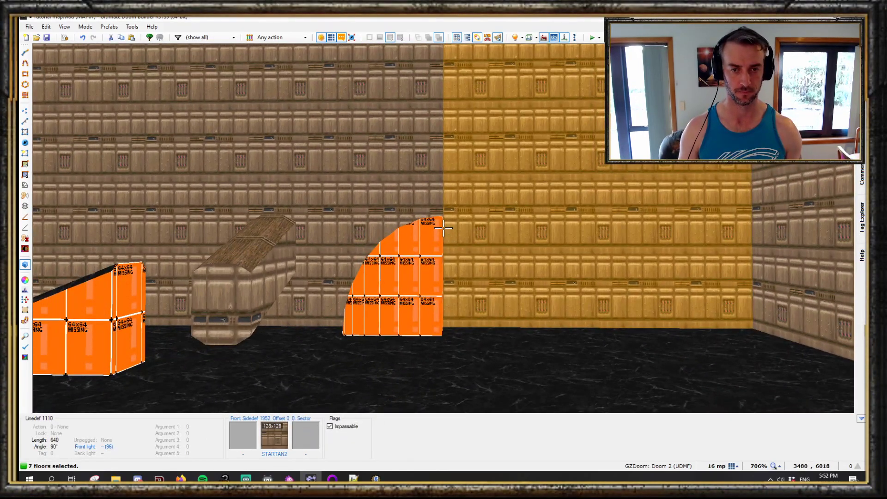
# - Try to slope the selected floors between slope handles
pyautogui.hotkey('alt', 's')
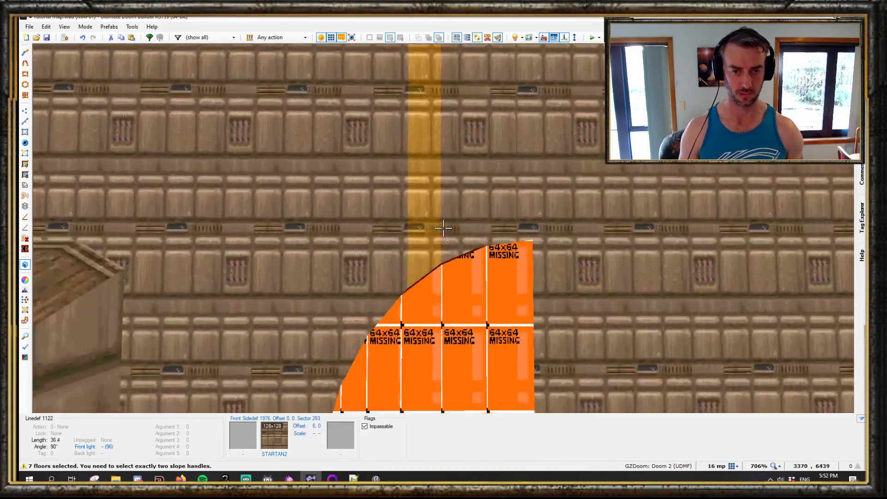
pyautogui.press('w')
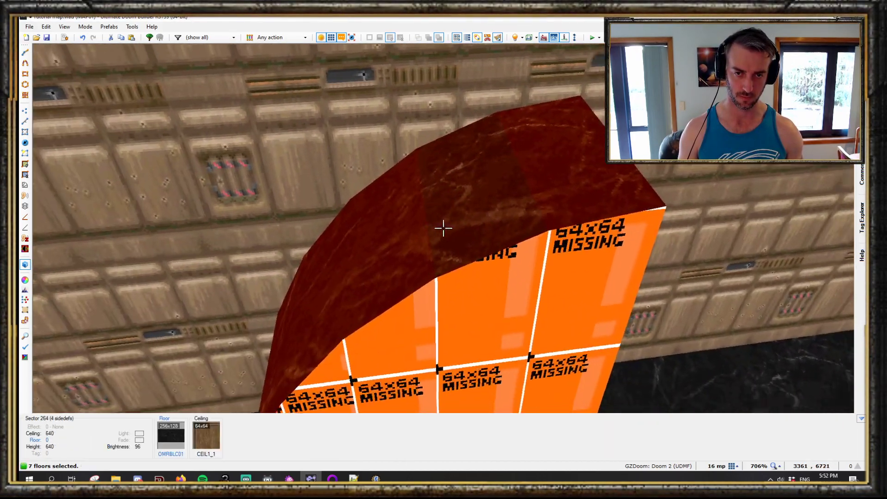
pyautogui.press('w')
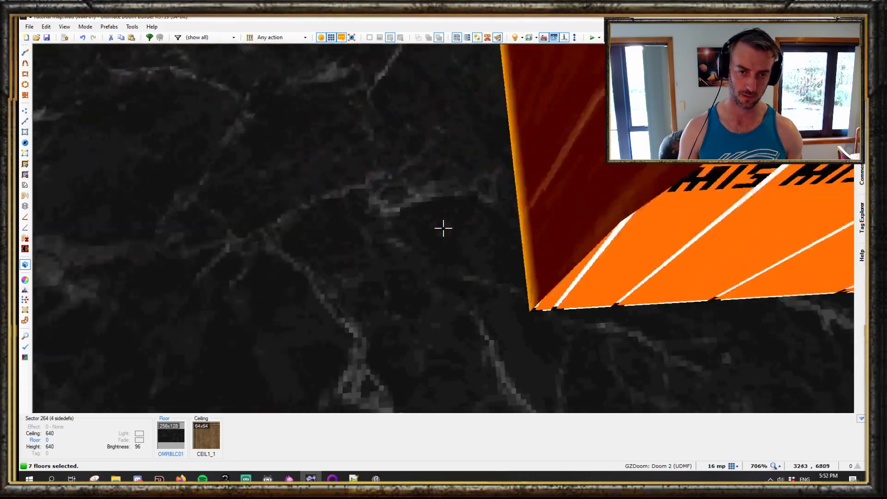
pyautogui.press('d')
pyautogui.press('s')
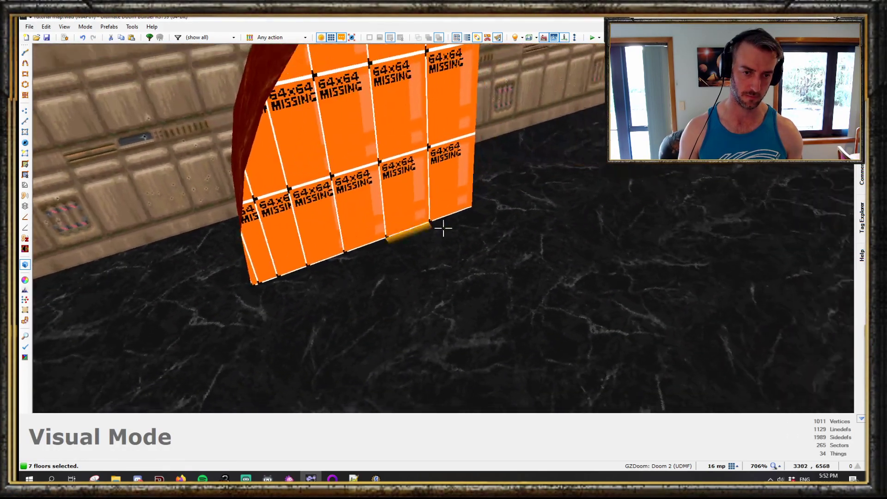
pyautogui.press('s')
pyautogui.press('w')
# - Open Create arch for the selected floors, choose the falling quarter-curve shape with direction Down, and set scale to 145%
pyautogui.hotkey('alt', 'a')
pyautogui.click(710, 179)
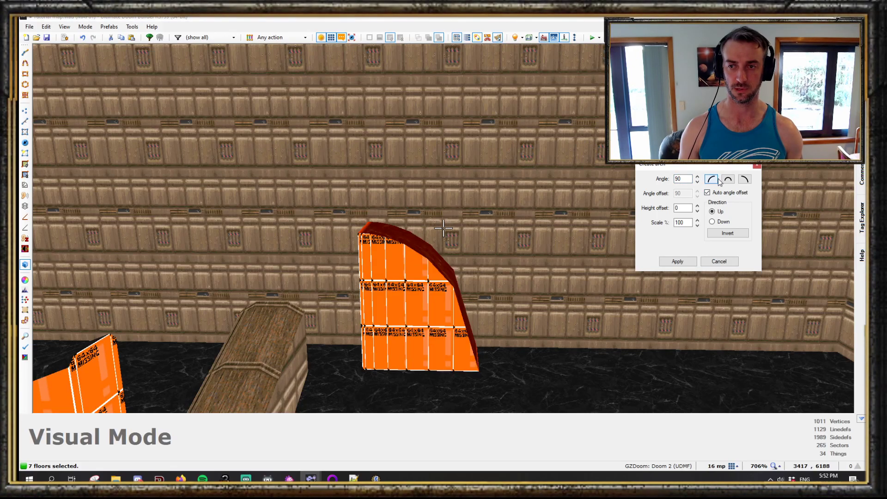
pyautogui.click(745, 179)
pyautogui.click(713, 222)
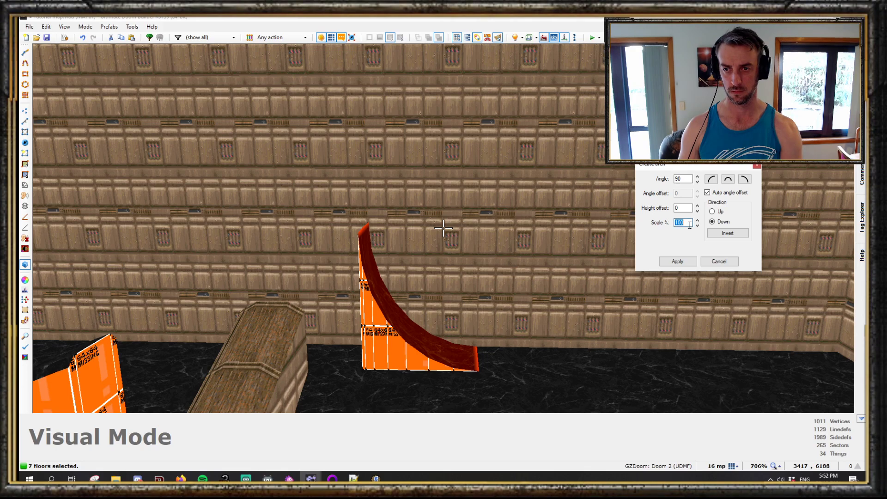
pyautogui.write('200')
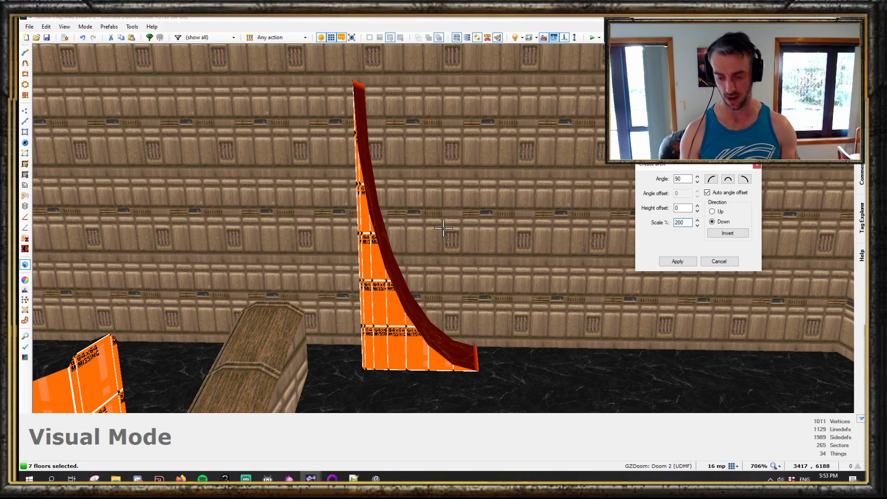
pyautogui.press('BackSpace')
pyautogui.press('BackSpace')
pyautogui.press('BackSpace')
pyautogui.write('50')
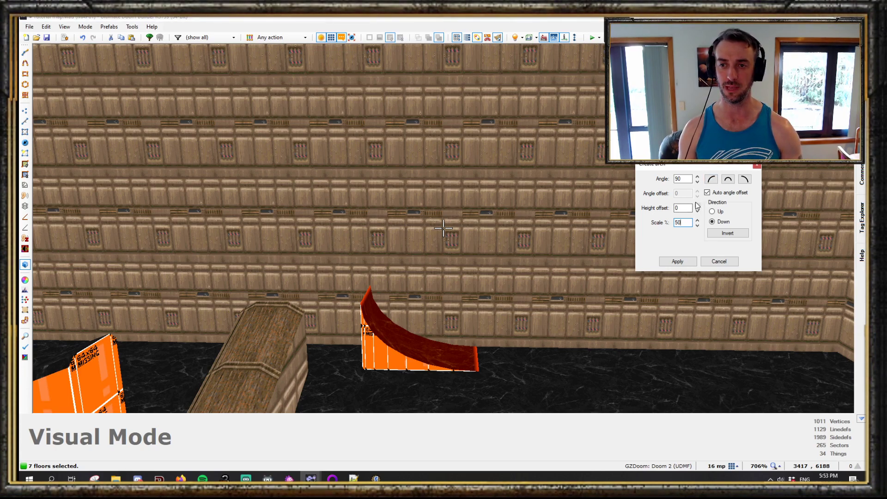
pyautogui.click(698, 182)
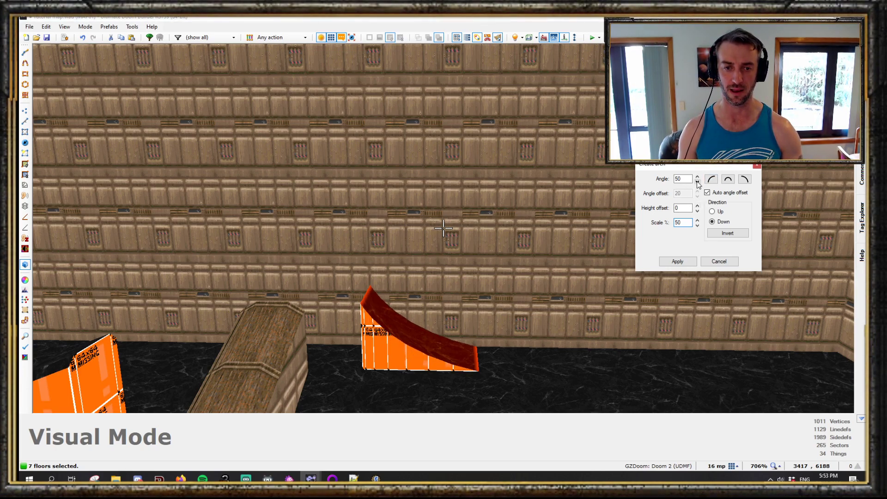
pyautogui.click(698, 177)
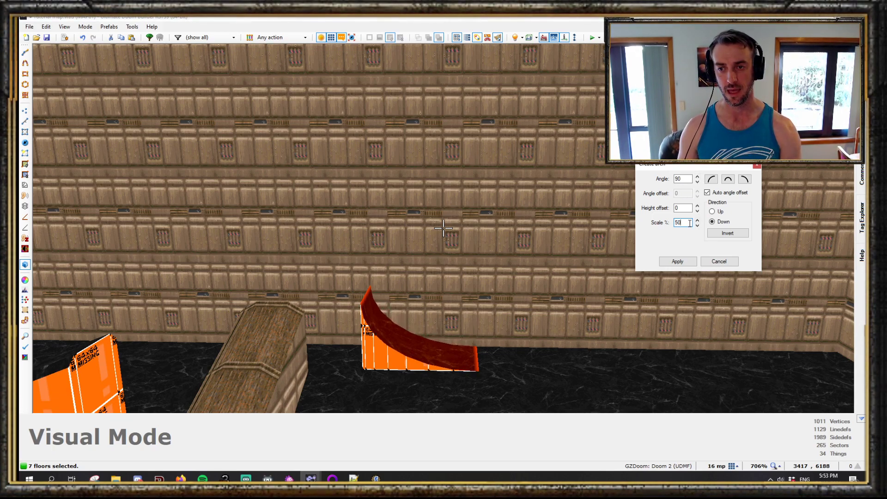
pyautogui.write('145')
# - Set the arch angle to 60° and the height offset to 64, then apply the arch
pyautogui.click(697, 181)
pyautogui.click(698, 181)
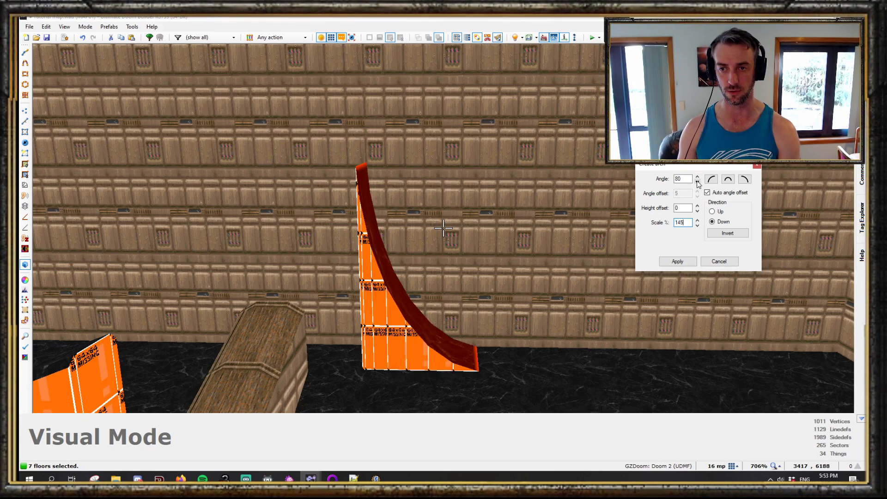
pyautogui.click(698, 181)
pyautogui.click(698, 181)
pyautogui.click(697, 181)
pyautogui.click(697, 181)
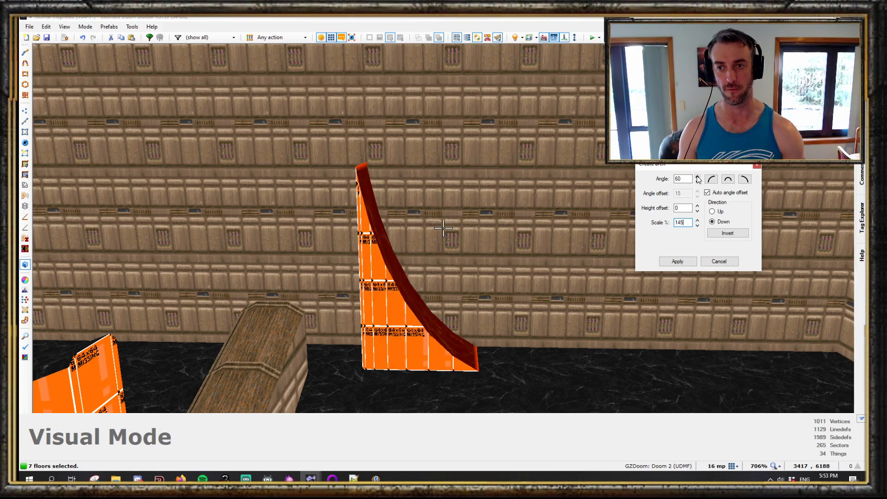
pyautogui.click(698, 205)
pyautogui.click(698, 205)
pyautogui.click(698, 205)
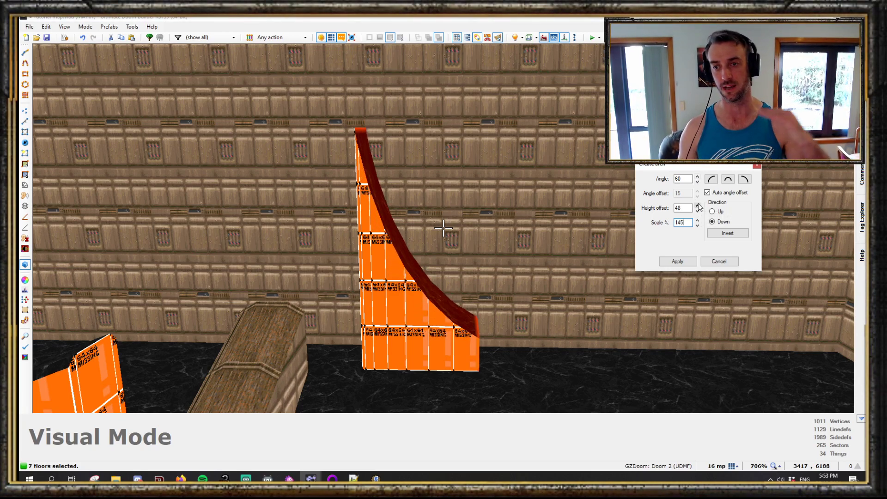
pyautogui.click(698, 205)
pyautogui.click(698, 204)
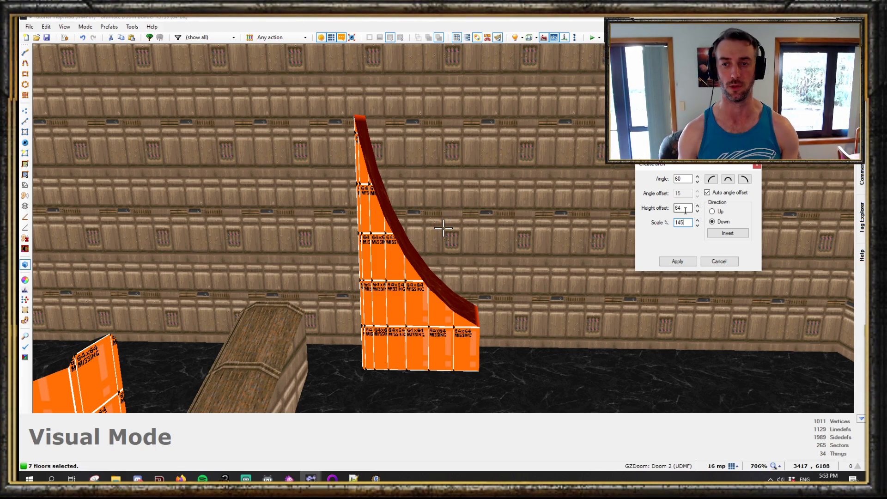
pyautogui.click(682, 262)
# - Copy and paste the arched sectors, then flip the copy horizontally beside the original to form a half-pipe
pyautogui.press('c')
pyautogui.press('e')
pyautogui.press('w')
pyautogui.scroll(-7, 444, 228)
pyautogui.moveTo(356, 112); pyautogui.dragTo(390, 298, button='middle')
pyautogui.moveTo(340, 67); pyautogui.dragTo(503, 304)
pyautogui.hotkey('ctrl', 'c')
pyautogui.hotkey('ctrl', 'v')
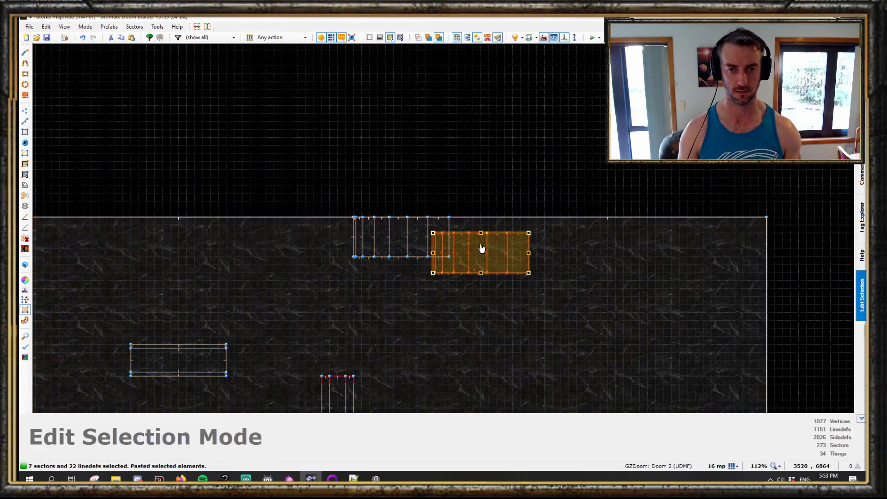
pyautogui.scroll(1, 482, 248)
pyautogui.moveTo(543, 281); pyautogui.dragTo(451, 216)
# - Walk around in visual mode to inspect the mirrored half-pipe arches
pyautogui.press('w')
pyautogui.press('d')
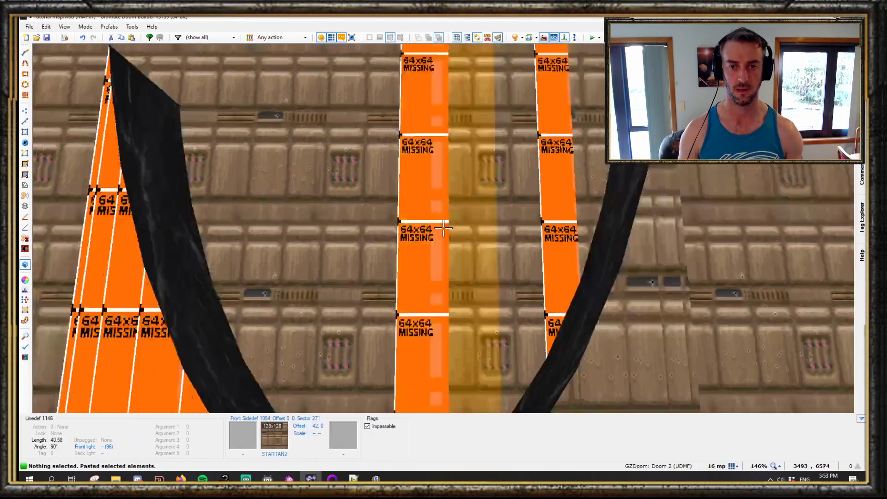
pyautogui.press('s')
pyautogui.press('d')
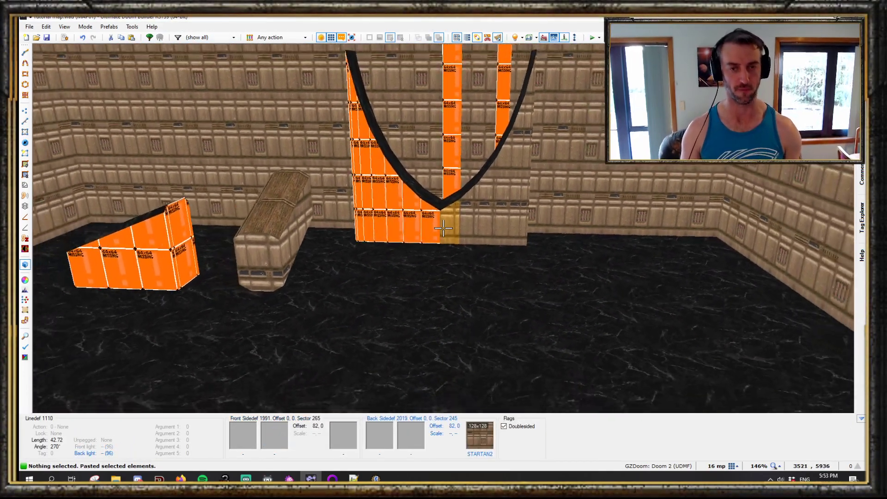
pyautogui.press('e')
pyautogui.press('e')
pyautogui.press('d')
pyautogui.press('d')
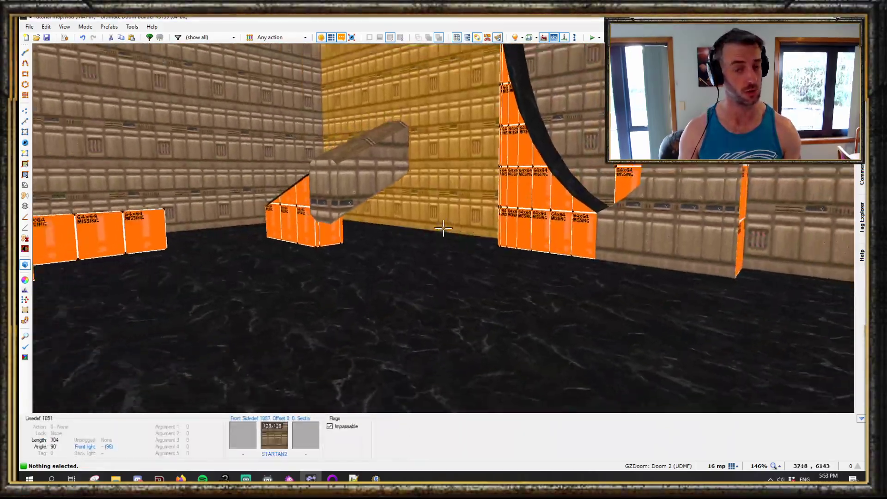
pyautogui.press('e')
pyautogui.press('d')
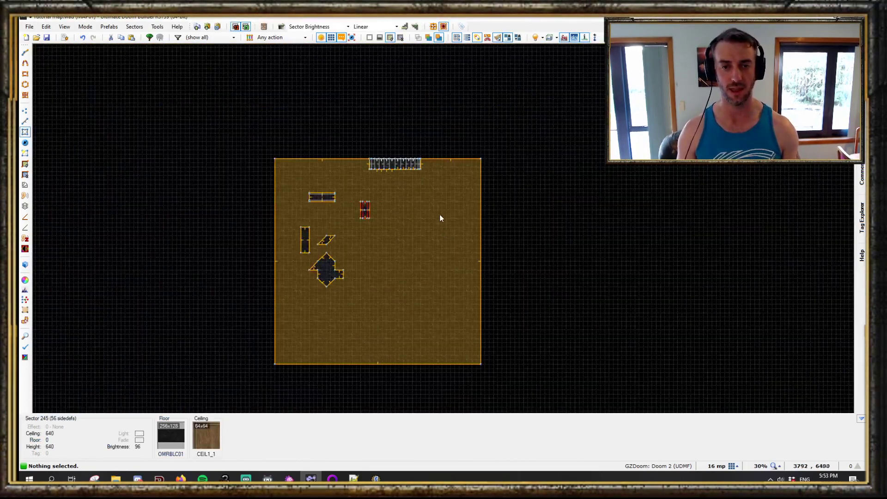
pyautogui.scroll(8, 440, 217)
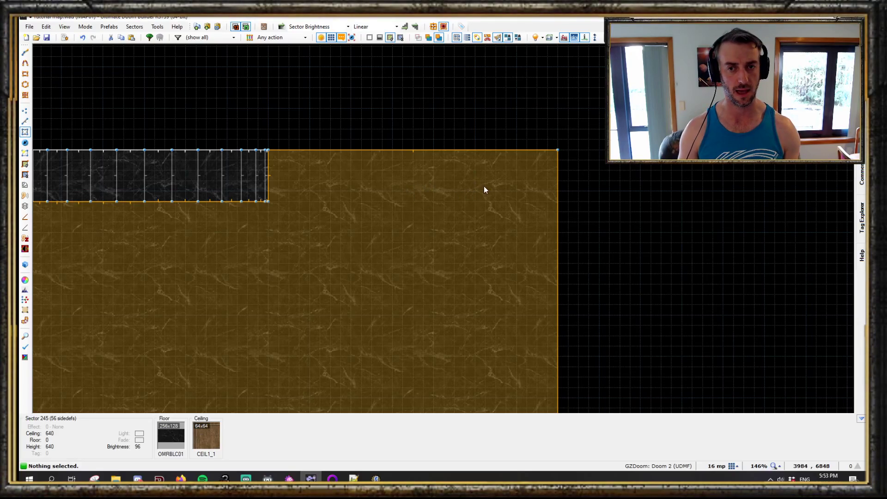
pyautogui.hotkey('alt', 'shift', 'd')
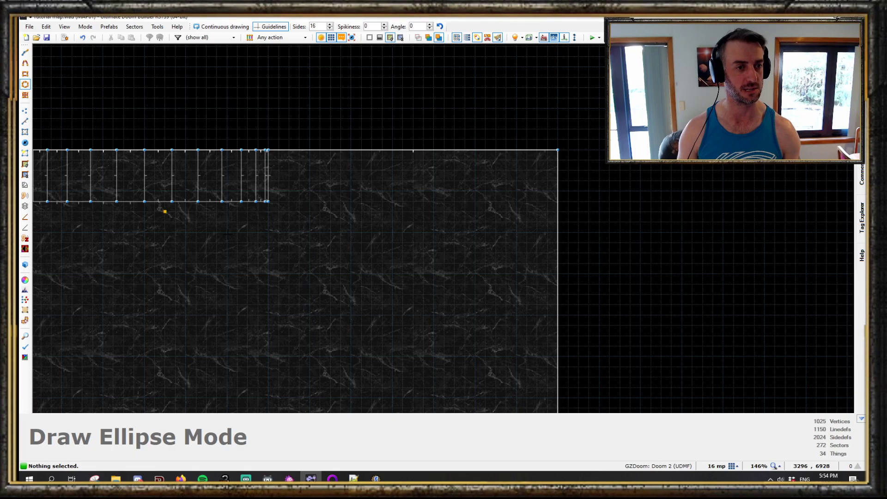
pyautogui.click(25, 95)
pyautogui.scroll(2, 351, 191)
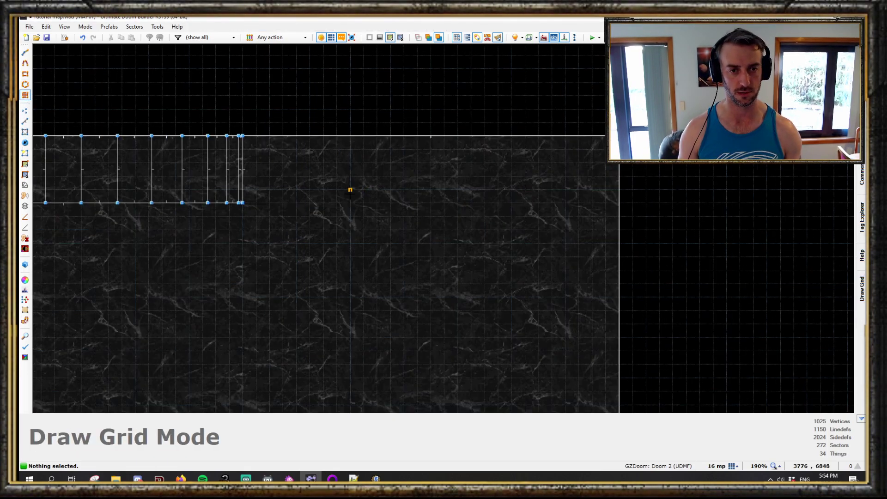
pyautogui.moveTo(351, 190)
pyautogui.mouseDown()
pyautogui.moveTo(447, 175)
pyautogui.moveTo(495, 135)
pyautogui.moveTo(457, 136)
pyautogui.mouseUp()
pyautogui.click(565, 136)
pyautogui.press('Escape')
# - Draw a grid of strip sectors across the room's open area
pyautogui.click(25, 95)
pyautogui.click(565, 136)
pyautogui.scroll(1, 397, 210)
pyautogui.scroll(-3, 396, 210)
pyautogui.moveTo(339, 136); pyautogui.dragTo(510, 241)
pyautogui.scroll(3, 482, 176)
# - Select the new grid sectors' ceilings in visual mode and lower them to height 384
pyautogui.press('w')
pyautogui.press('d')
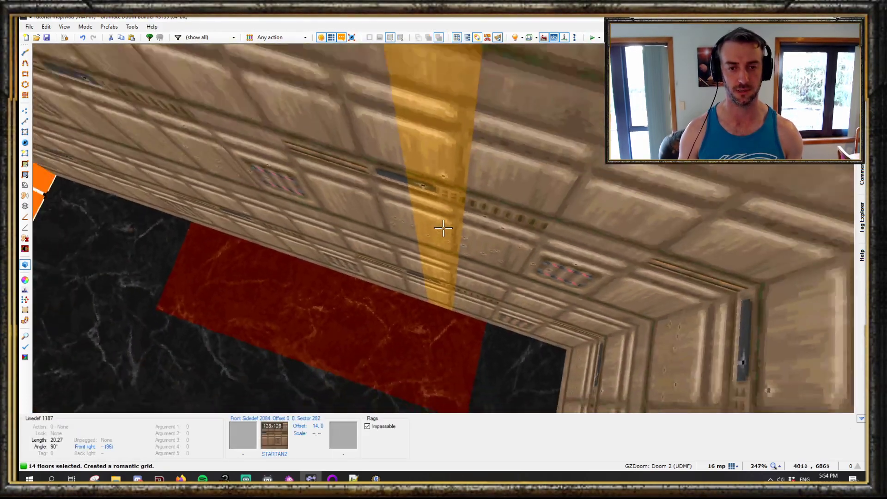
pyautogui.press('w')
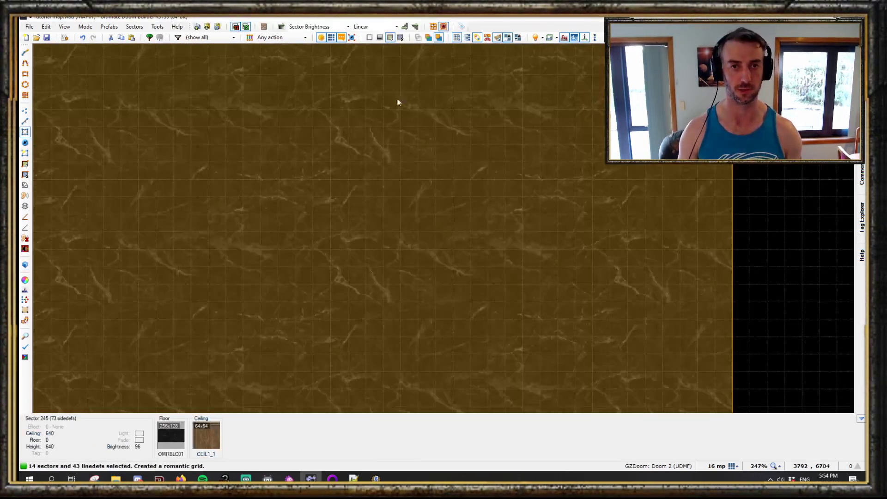
pyautogui.click(401, 37)
pyautogui.press('w')
pyautogui.scroll(-1, 443, 228)
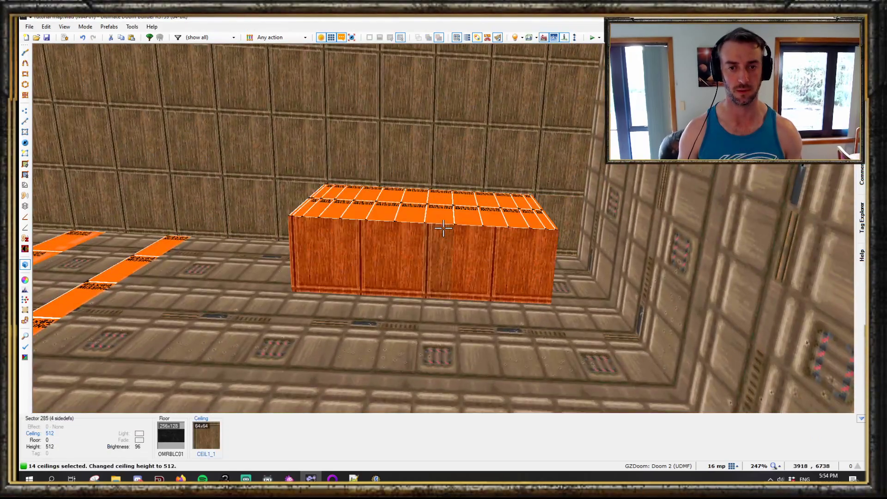
pyautogui.scroll(-1, 444, 229)
pyautogui.press('s')
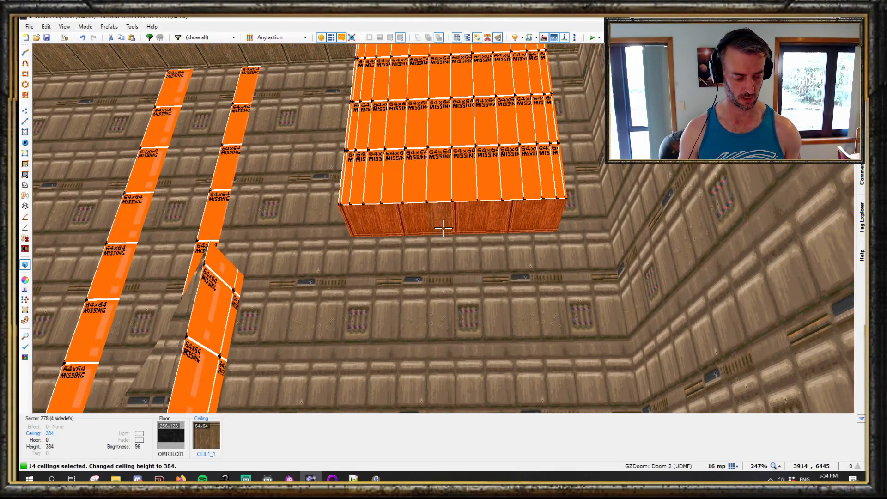
# - Open Create arch for the selected ceilings, choose the semicircle shape and set the angle to 170°
pyautogui.press('w')
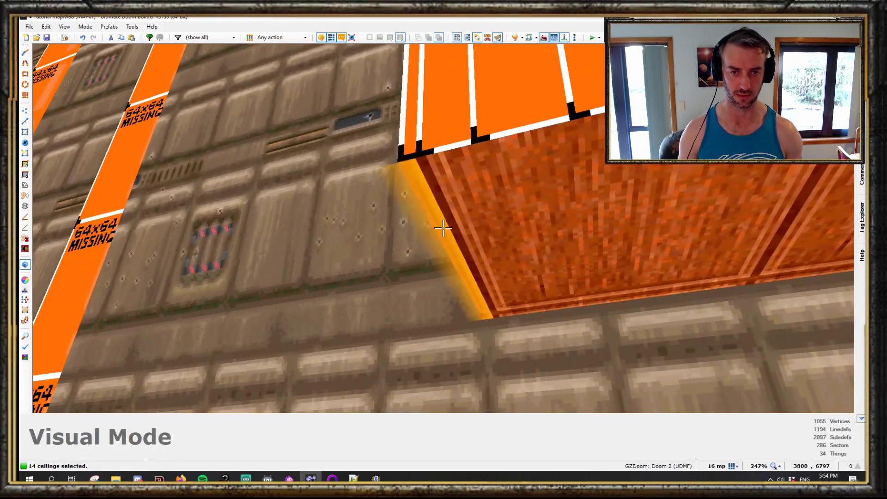
pyautogui.press('s')
pyautogui.press('d')
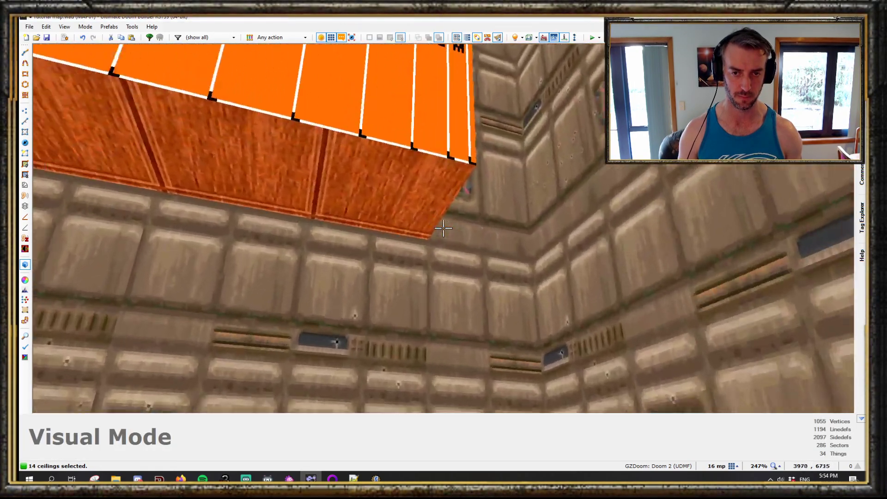
pyautogui.press('w')
pyautogui.press('s')
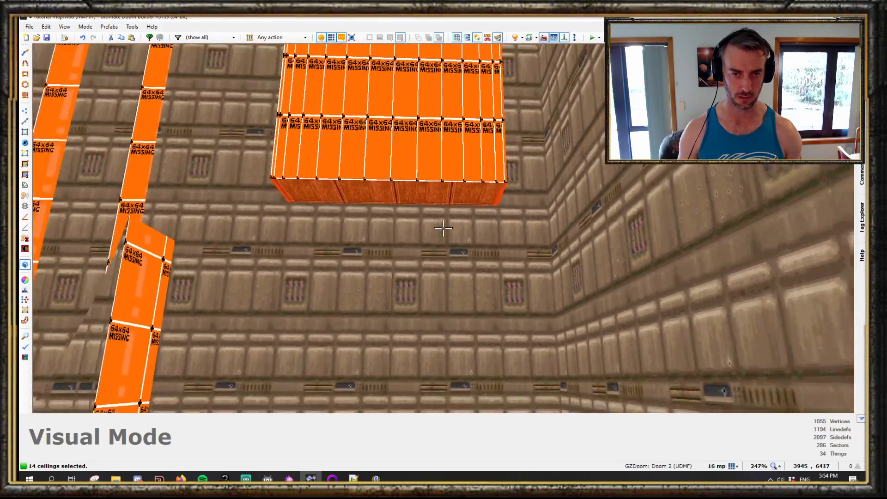
pyautogui.hotkey('alt', 'a')
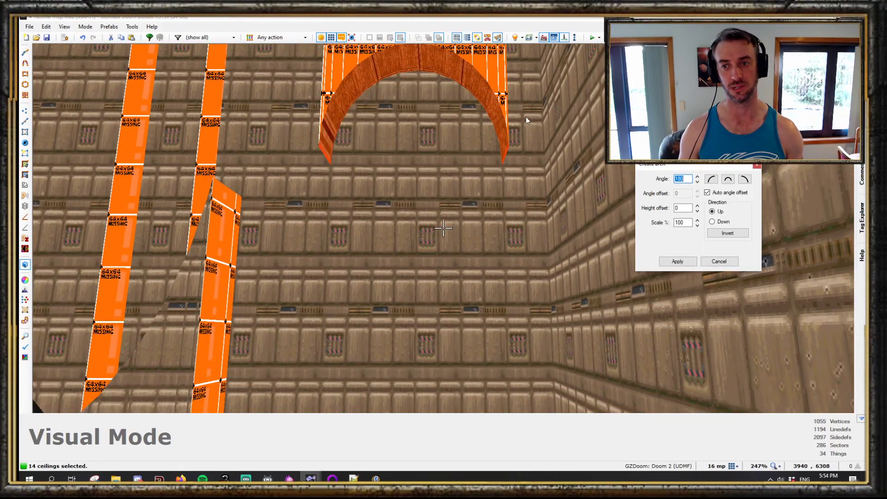
pyautogui.click(728, 180)
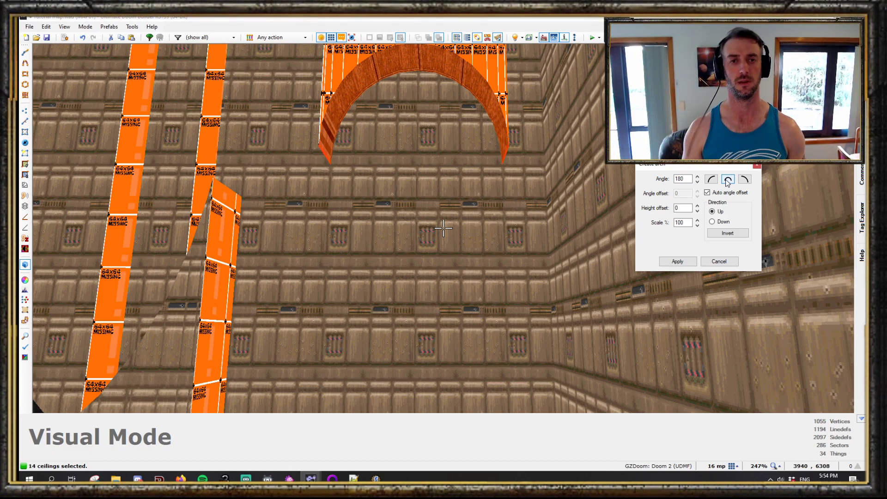
pyautogui.click(698, 182)
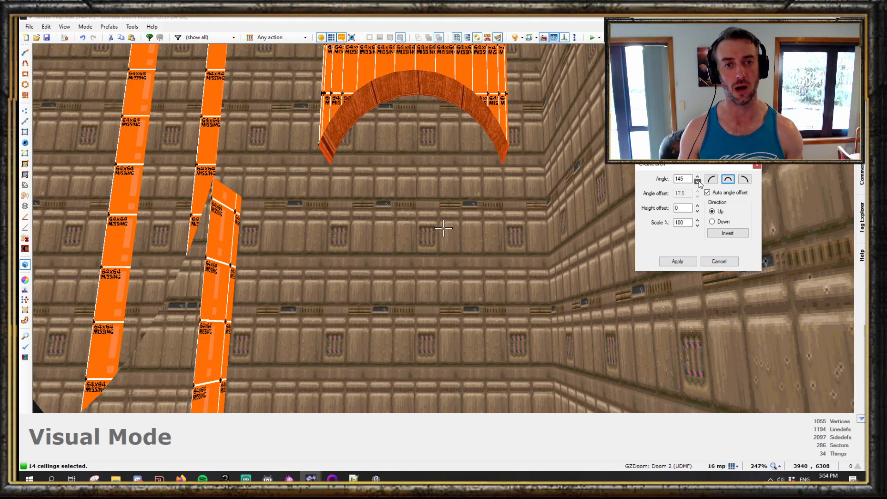
pyautogui.click(698, 182)
pyautogui.click(698, 177)
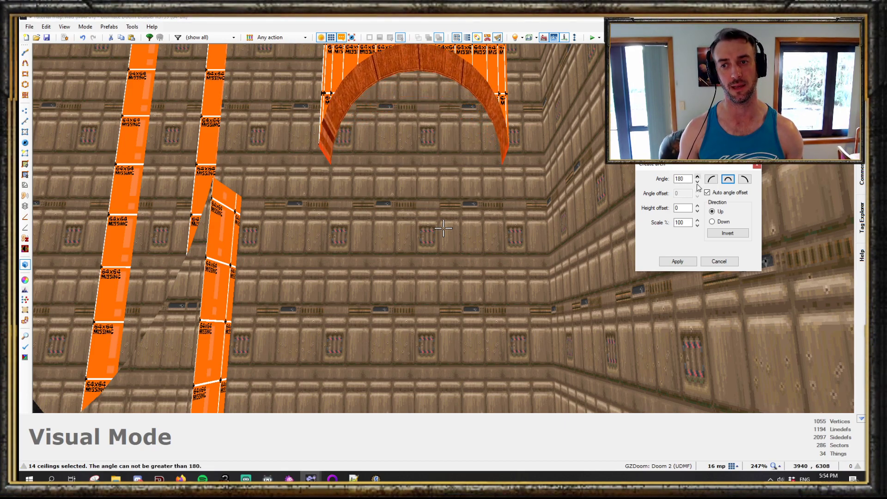
pyautogui.click(698, 182)
pyautogui.click(698, 182)
# - Set the ceiling arch scale to 200% and apply it
pyautogui.click(698, 225)
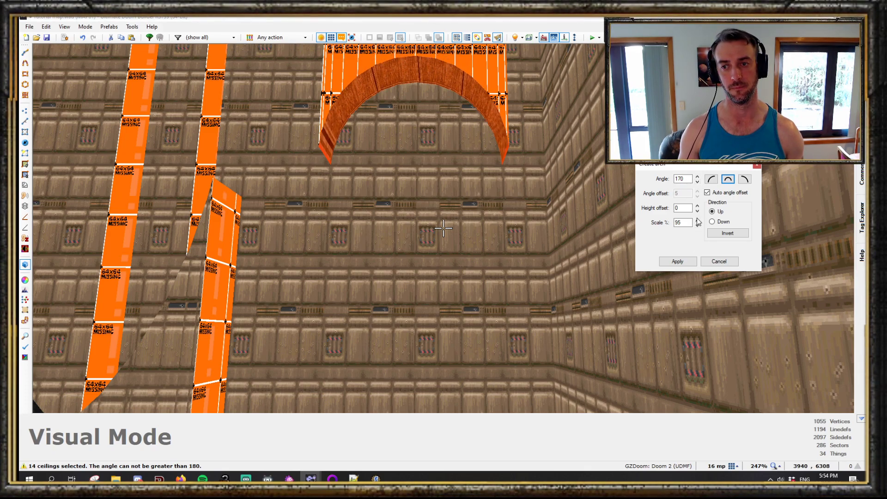
pyautogui.click(697, 220)
pyautogui.click(697, 220)
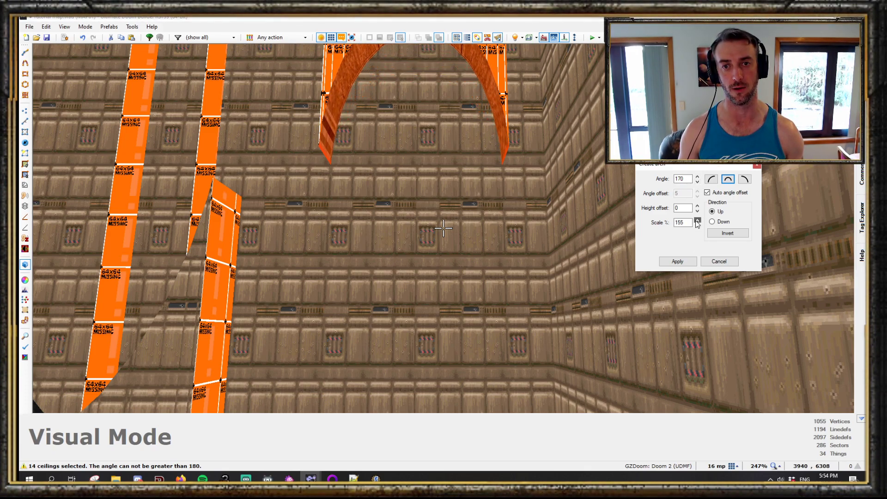
pyautogui.click(697, 221)
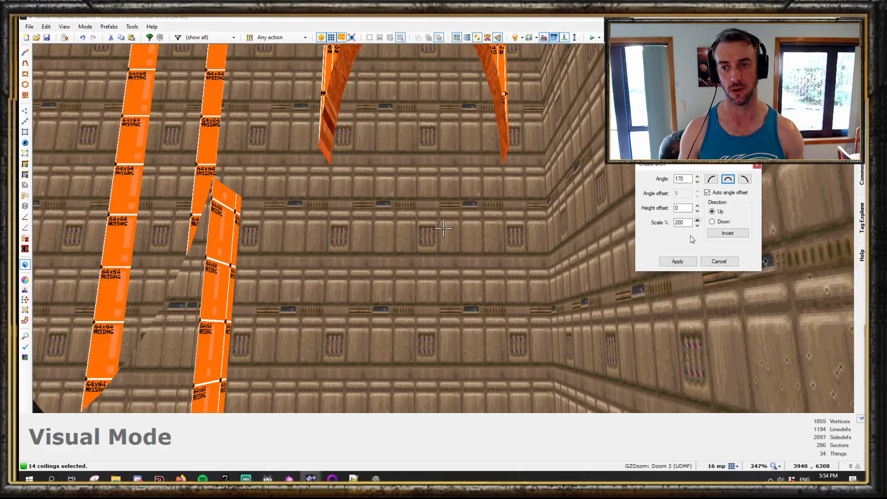
pyautogui.click(678, 261)
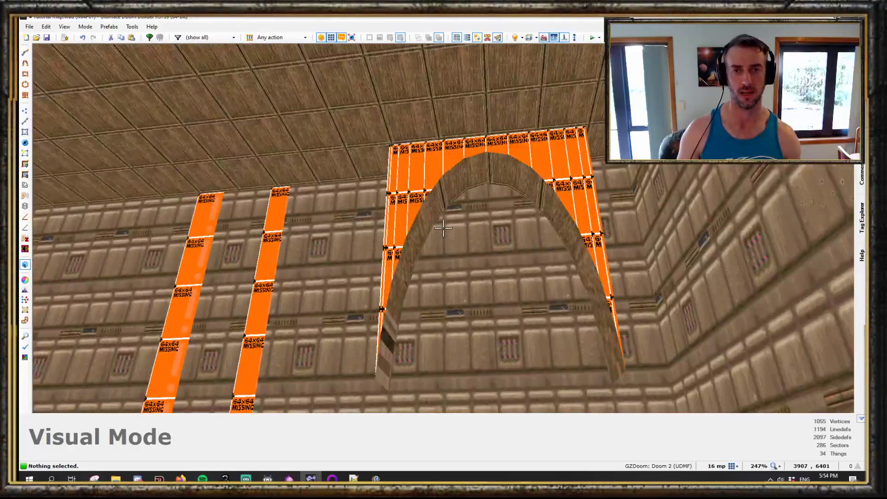
pyautogui.press('s')
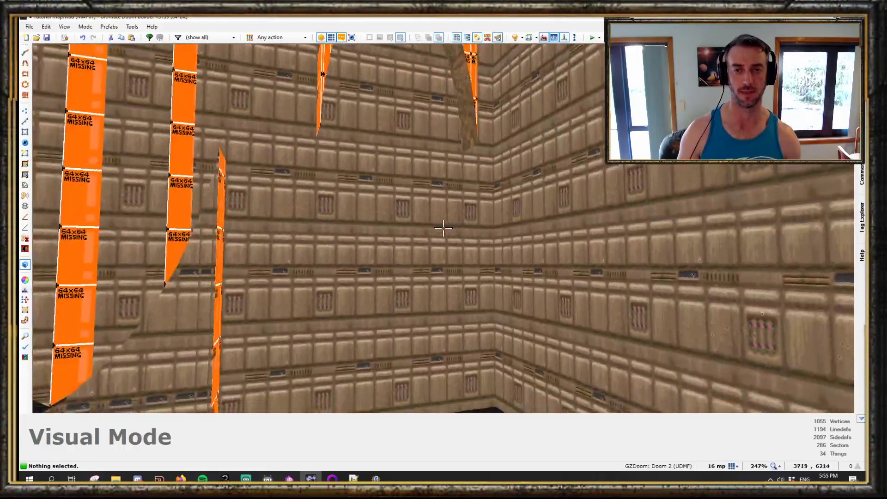
pyautogui.press('w')
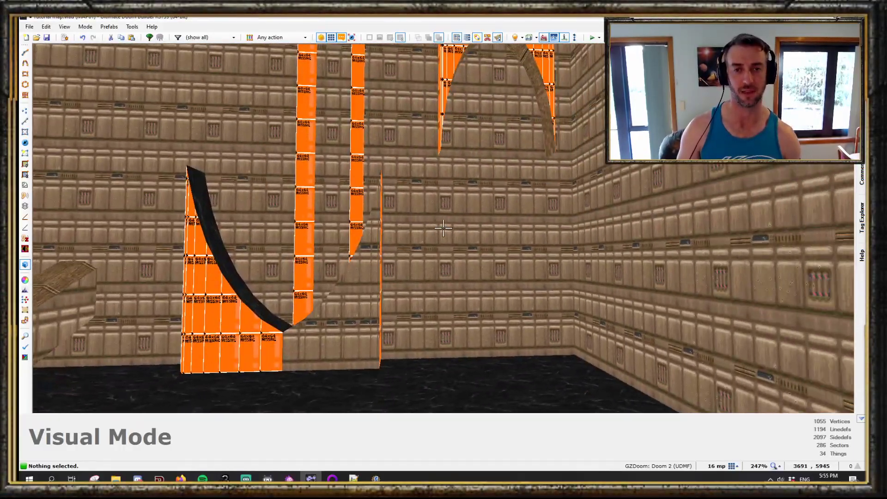
# - Select the seven half-pipe floor sectors in visual mode, apply the OBKMTD14 flat and auto-align their textures
pyautogui.press('s')
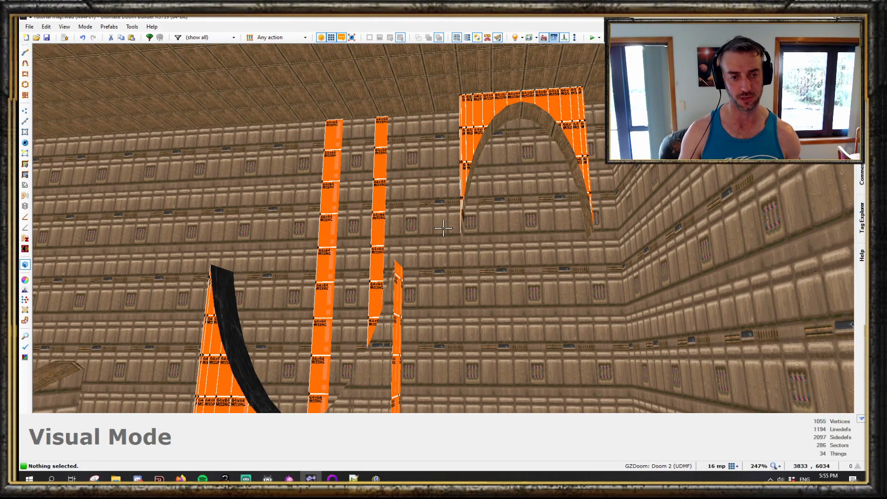
pyautogui.press('w')
pyautogui.press('h')
pyautogui.press('s')
pyautogui.press('h')
pyautogui.keyDown('shift'); pyautogui.click(444, 229); pyautogui.keyUp('shift')
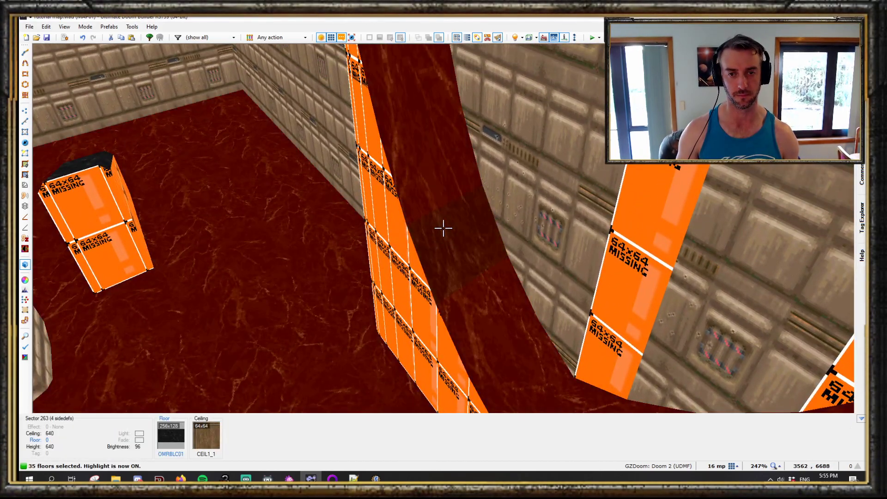
pyautogui.press('Escape')
pyautogui.keyDown('shift'); pyautogui.click(444, 228); pyautogui.keyUp('shift')
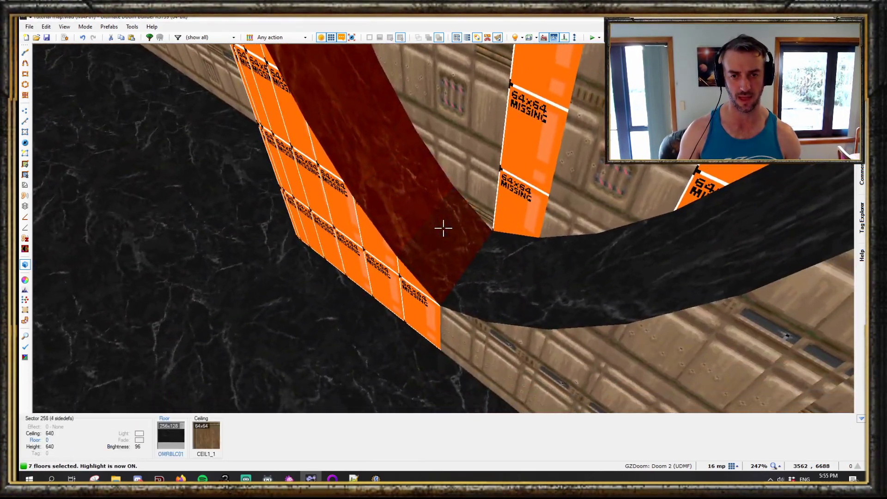
pyautogui.rightClick(444, 228)
pyautogui.press('Escape')
pyautogui.middleClick(444, 228)
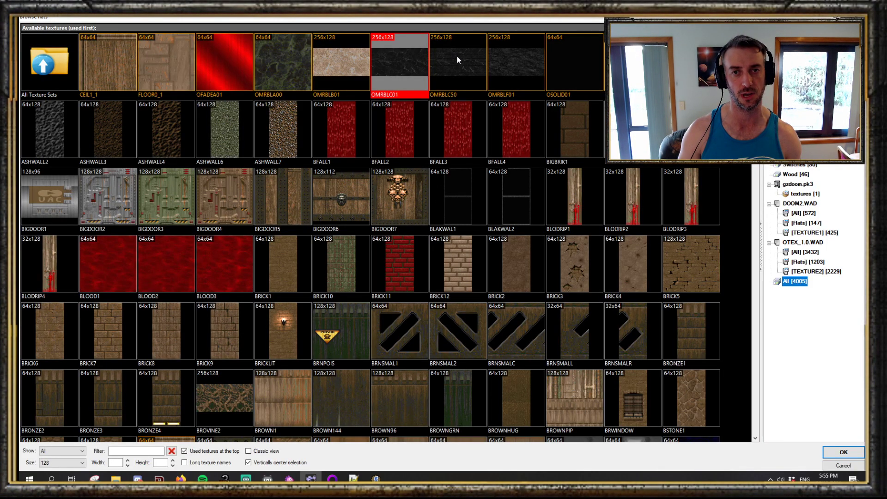
pyautogui.scroll(-20, 446, 182)
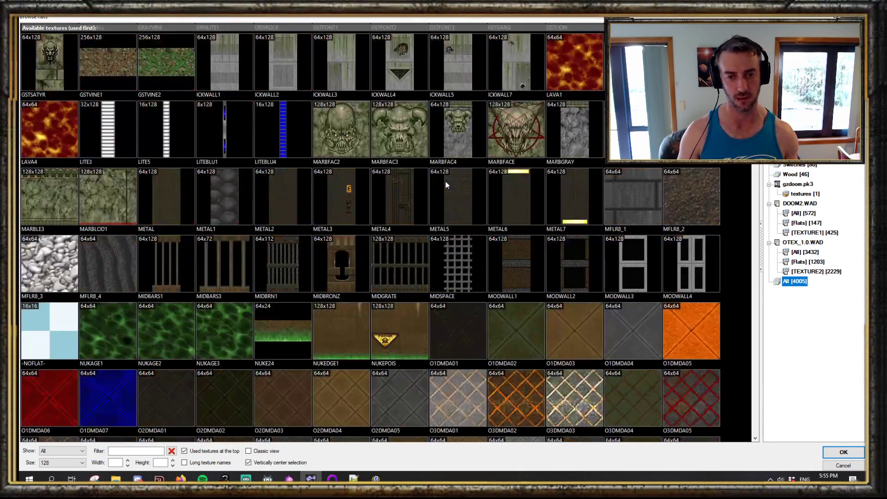
pyautogui.scroll(-20, 445, 182)
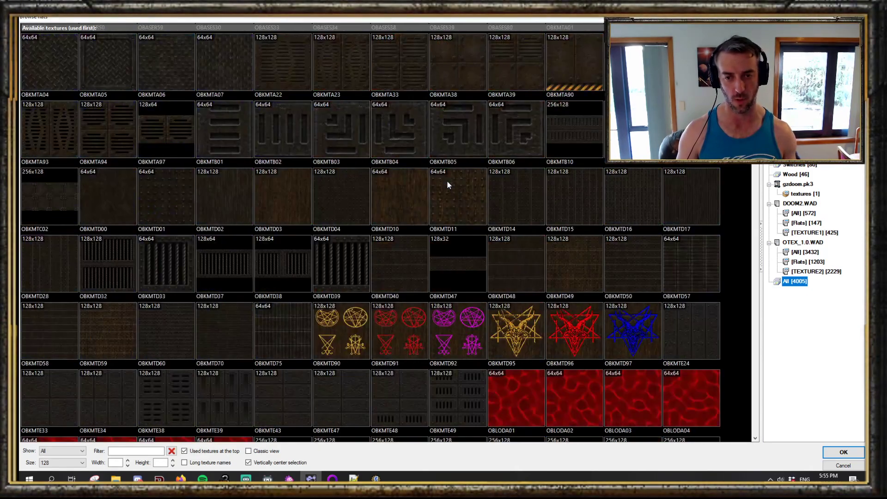
pyautogui.doubleClick(521, 215)
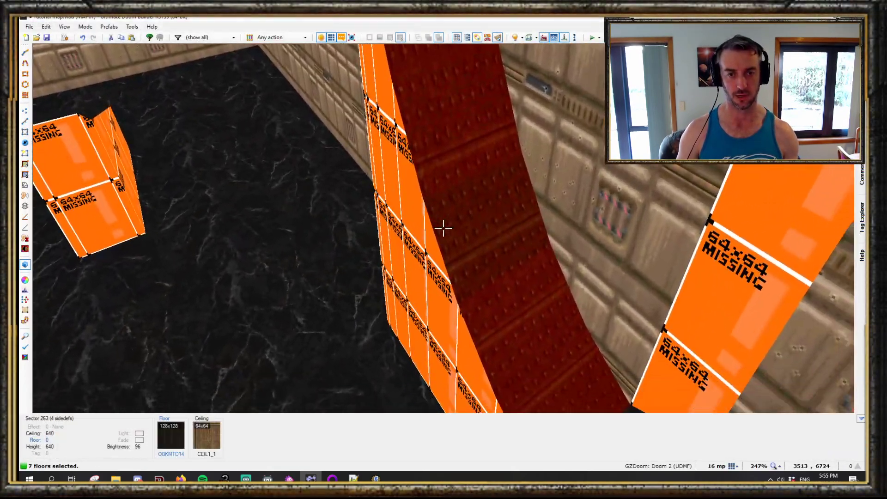
pyautogui.hotkey('ctrl', 'a')
pyautogui.hotkey('ctrl', 'a')
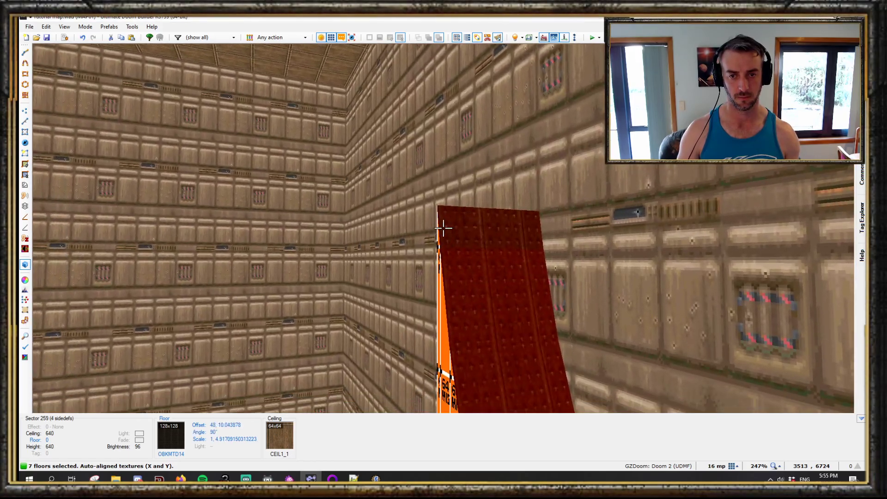
# - Change one half-pipe floor sector's flat to OBKMTD15
pyautogui.press('c')
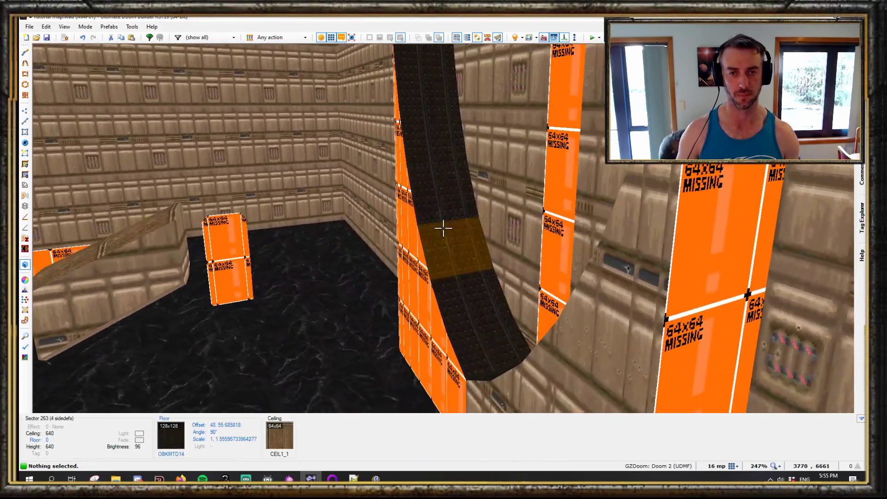
pyautogui.press('e')
pyautogui.press('f')
pyautogui.press('s')
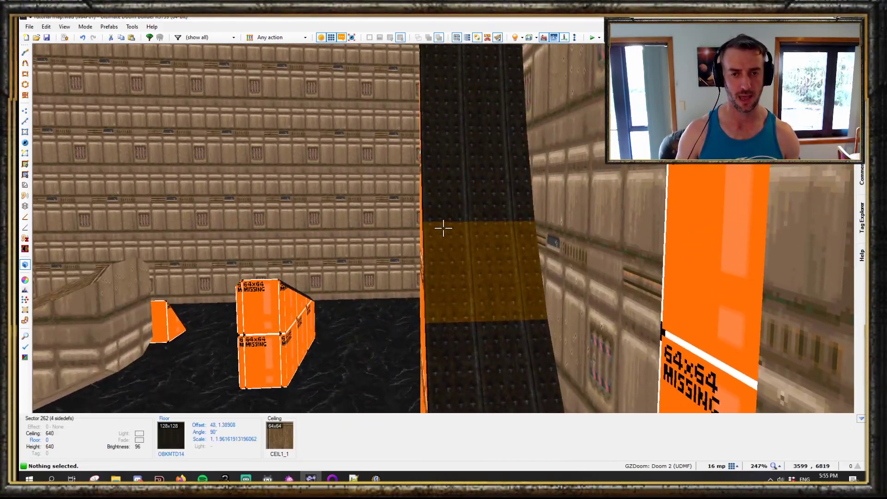
pyautogui.rightClick(444, 228)
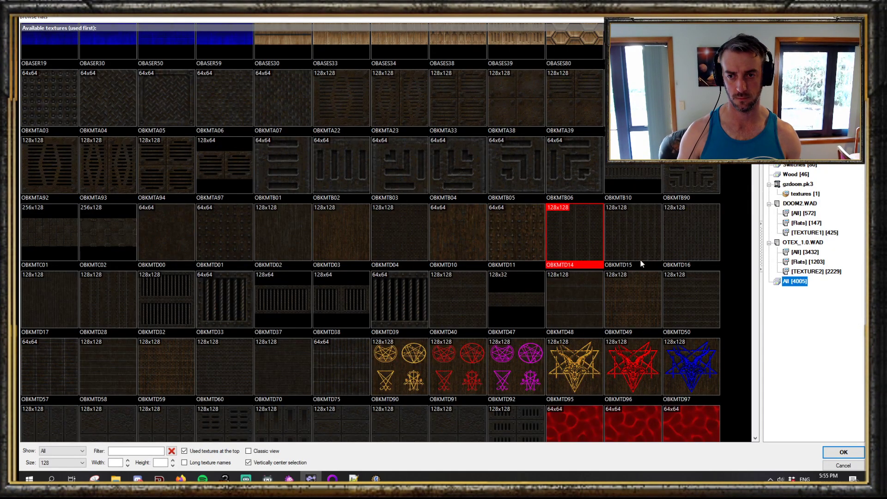
pyautogui.doubleClick(642, 260)
# - Copy the OBKMTD15 flat, paste it onto the selected arch ceilings and auto-align their textures
pyautogui.press('c')
pyautogui.press('s')
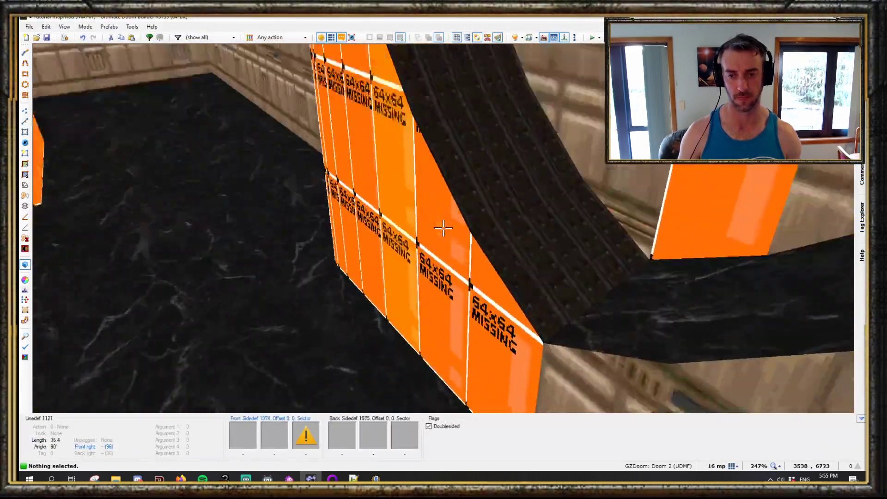
pyautogui.press('e')
pyautogui.press('f')
pyautogui.press('e')
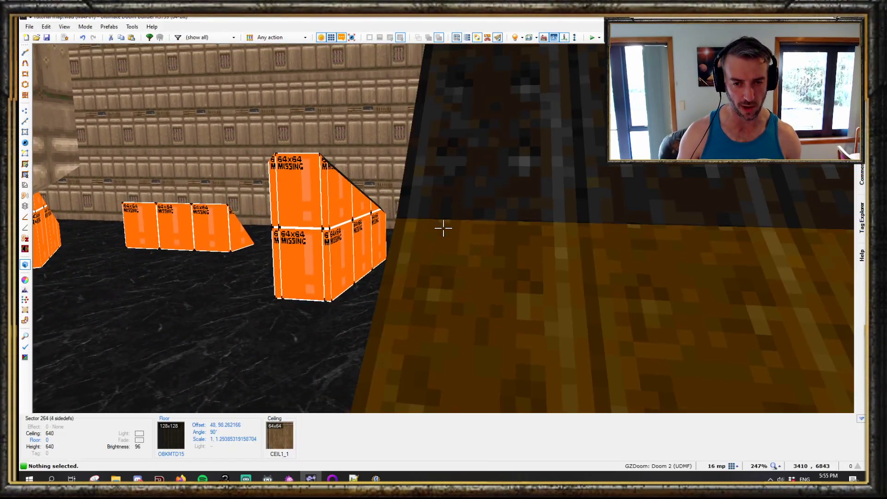
pyautogui.press('d')
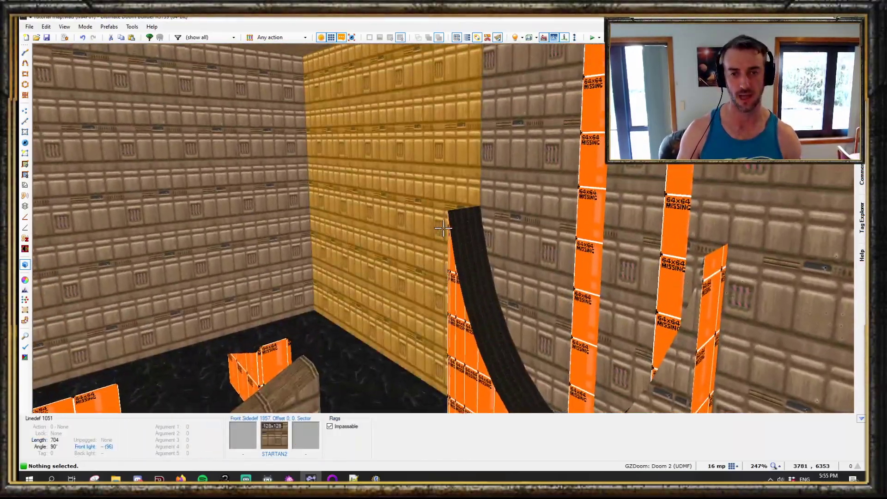
pyautogui.press('e')
pyautogui.press('e')
pyautogui.hotkey('ctrl', 'c')
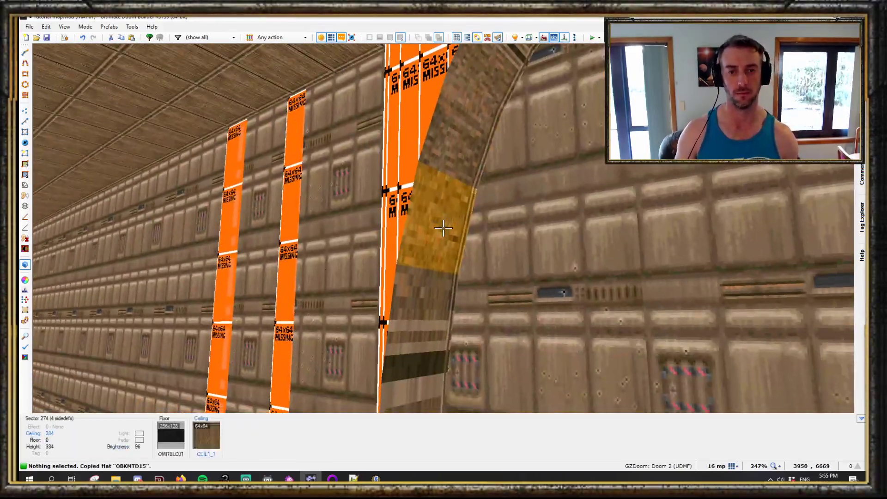
pyautogui.keyDown('shift'); pyautogui.click(444, 228); pyautogui.keyUp('shift')
pyautogui.hotkey('ctrl', 'v')
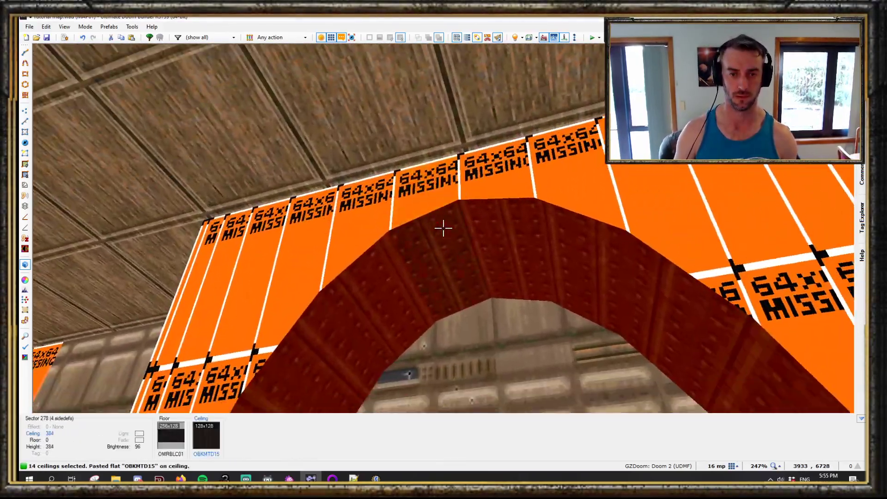
pyautogui.hotkey('ctrl', 'a')
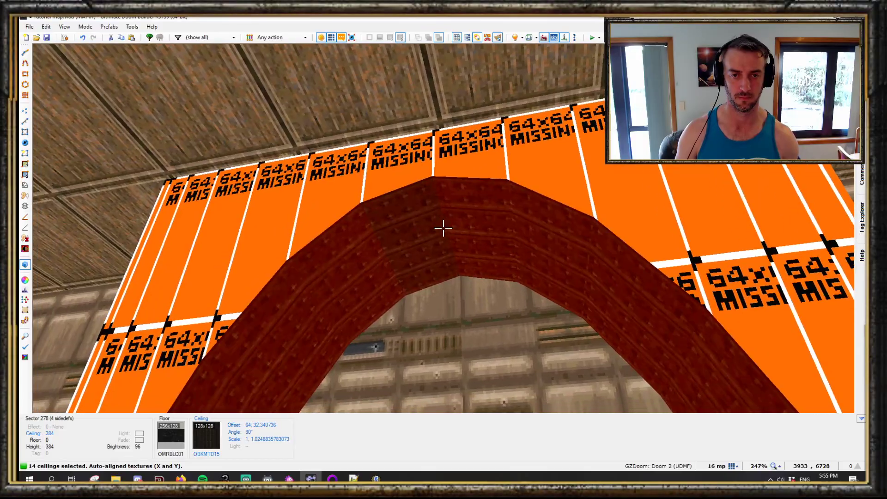
# - Leave visual mode, turn off full brightness and raise the grid size to 256
pyautogui.press('c')
pyautogui.press('e')
pyautogui.press('d')
pyautogui.press('d')
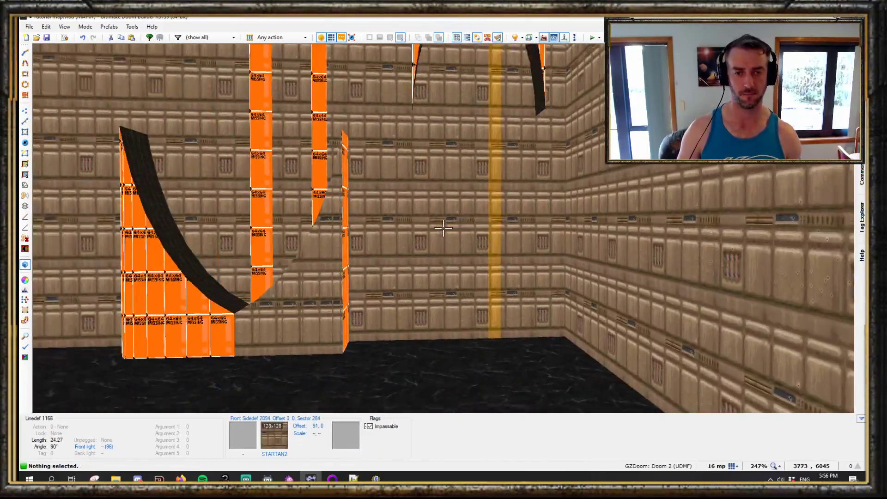
pyautogui.press('w')
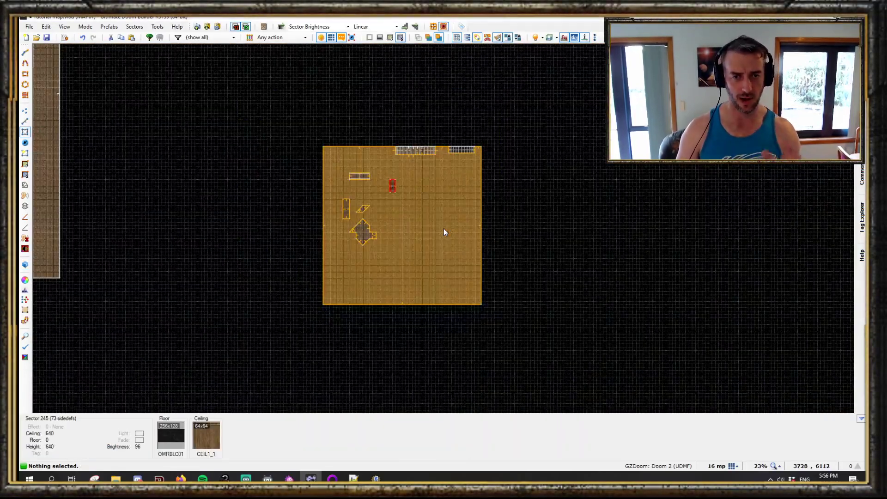
pyautogui.scroll(3, 439, 215)
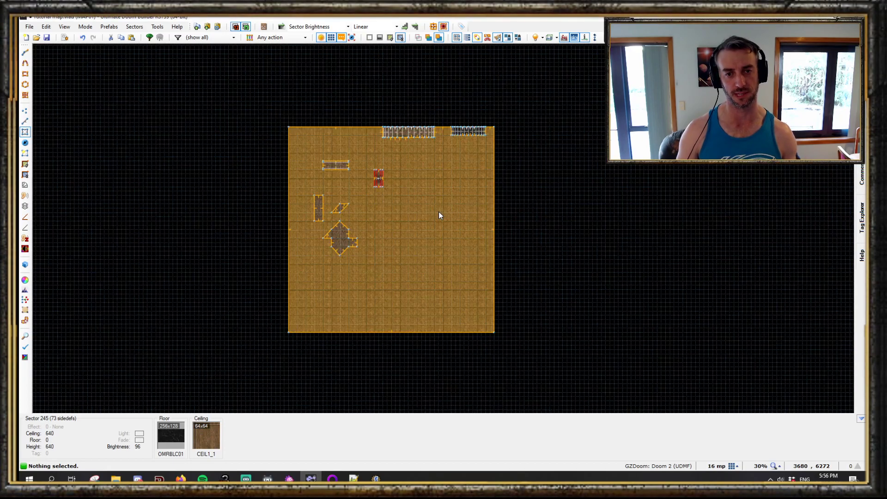
pyautogui.press('b')
pyautogui.press(']')
pyautogui.press(']')
pyautogui.press(']')
pyautogui.press(']')
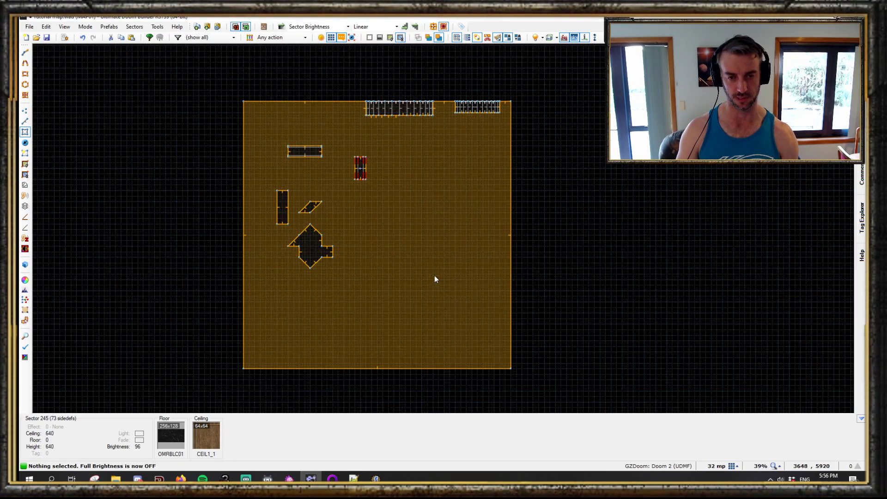
pyautogui.scroll(3, 431, 274)
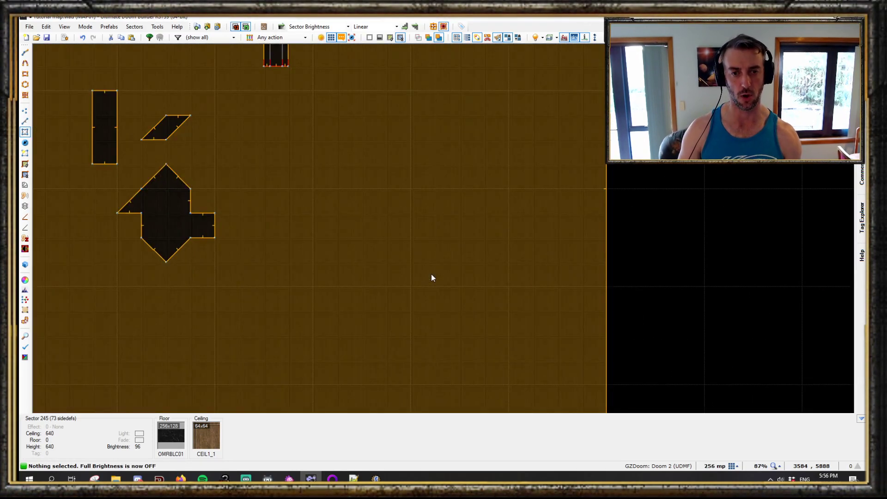
# - Draw a 24-sided circular sector about 512 units across in the room's open area
pyautogui.hotkey('alt', 'shift', 'd')
pyautogui.click(312, 287)
pyautogui.press('space')
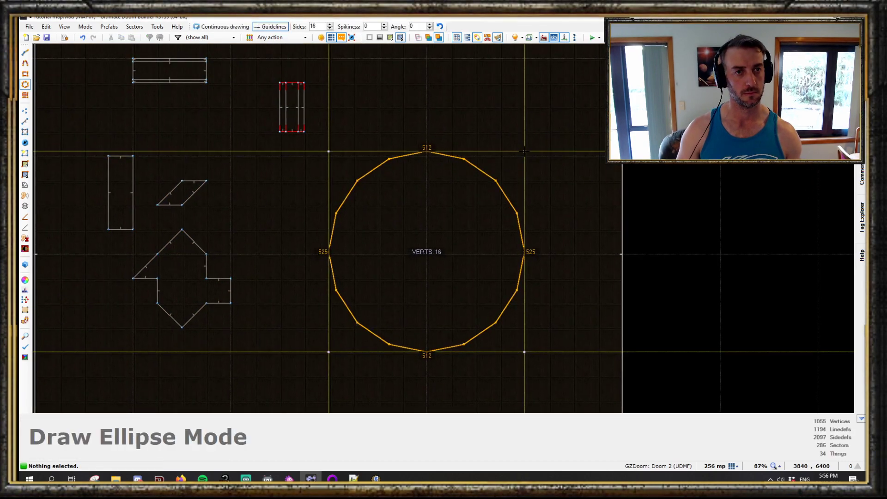
pyautogui.keyDown('ctrl'); pyautogui.scroll(4, 525, 151); pyautogui.keyUp('ctrl')
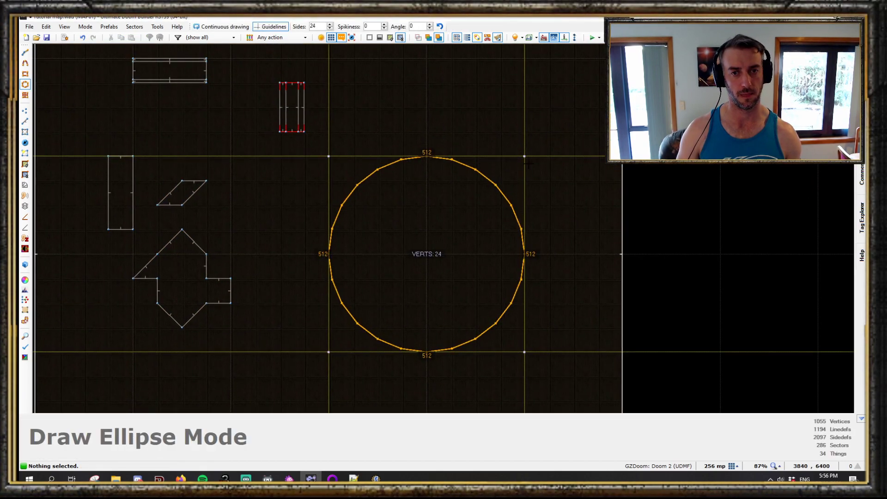
pyautogui.click(525, 157)
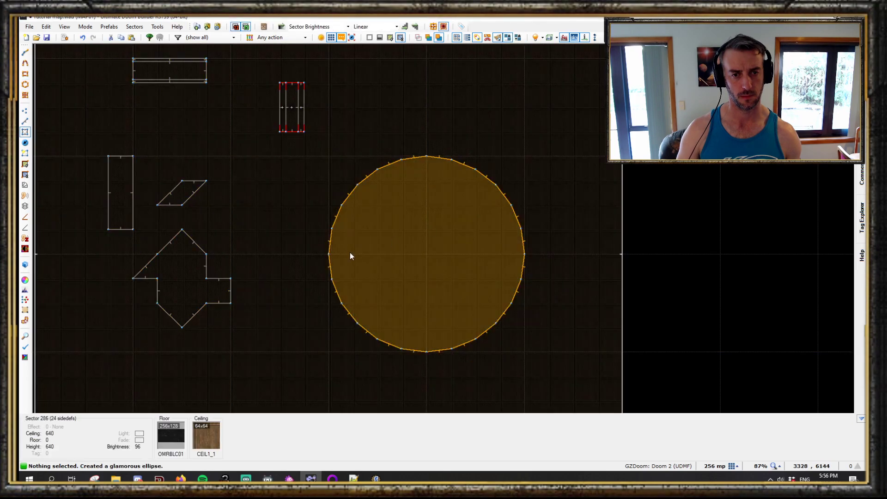
# - Draw a thin wedge sector from the circle's left edge to its centre and back
pyautogui.scroll(3, 344, 250)
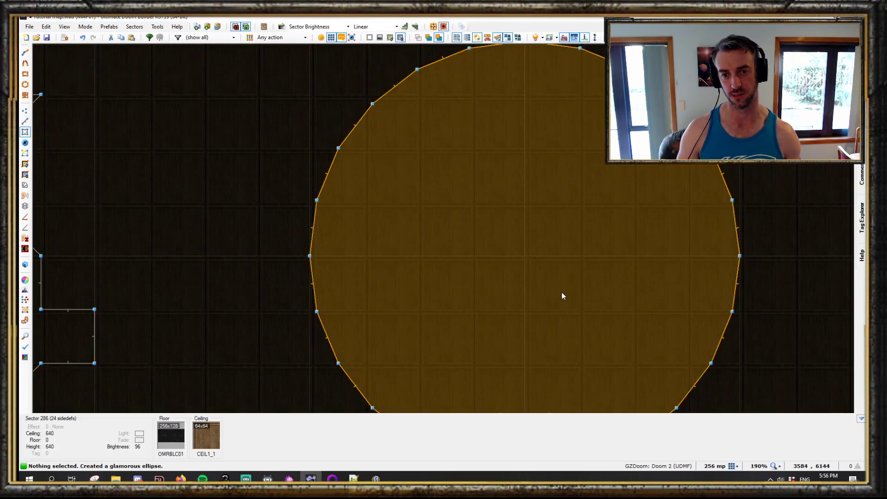
pyautogui.scroll(-2, 561, 291)
pyautogui.scroll(2, 472, 245)
pyautogui.hotkey('ctrl', 'd')
pyautogui.click(378, 232)
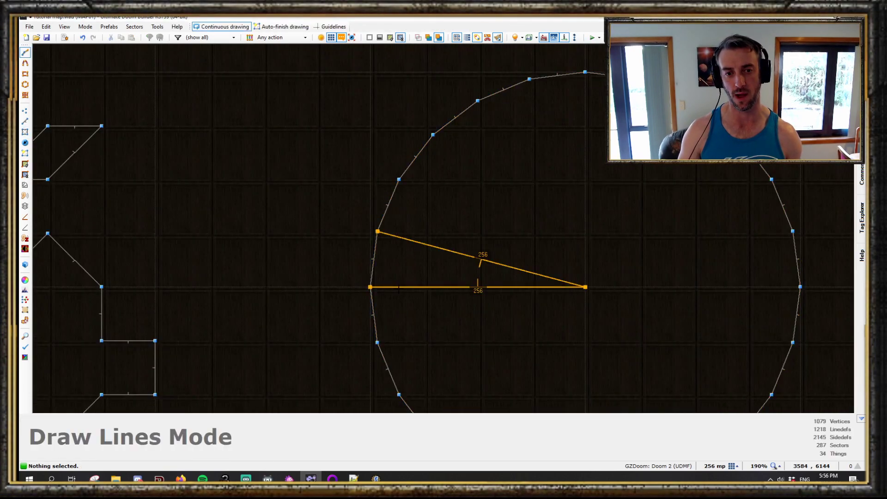
pyautogui.scroll(-6, 529, 325)
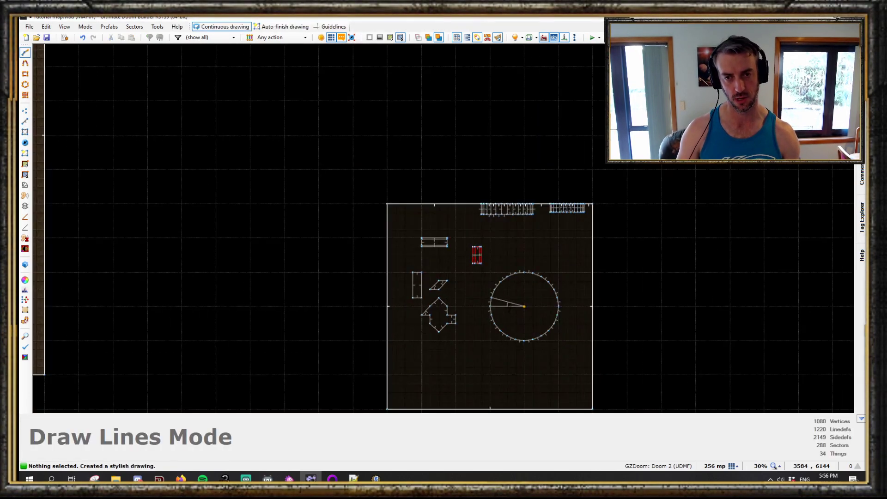
pyautogui.press('l')
pyautogui.scroll(6, 492, 301)
pyautogui.moveTo(605, 305); pyautogui.dragTo(540, 296, button='middle')
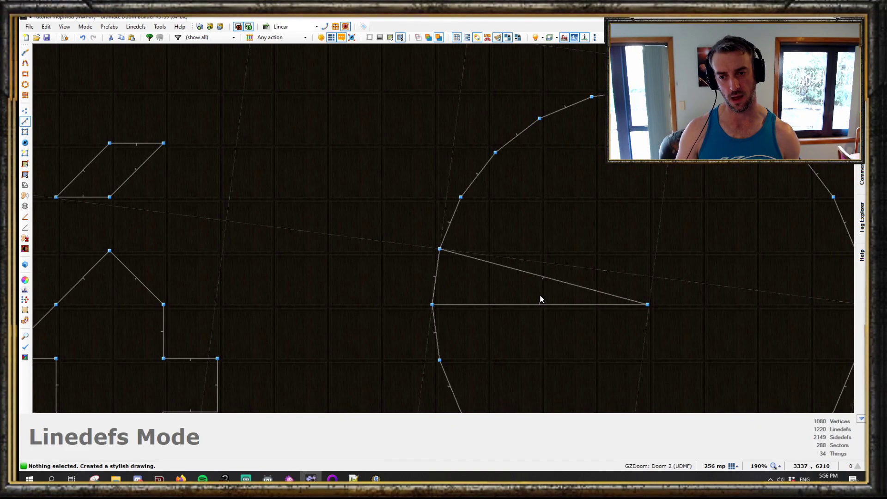
pyautogui.scroll(-6, 501, 270)
pyautogui.click(25, 95)
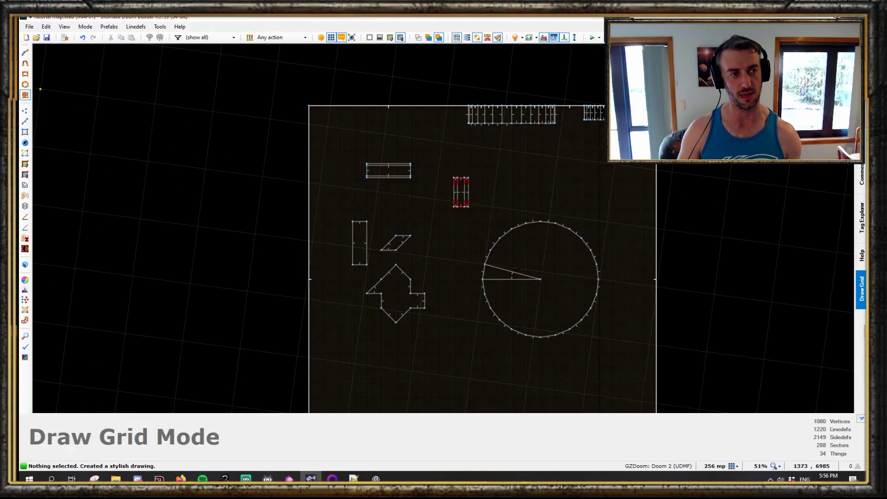
pyautogui.press('Escape')
# - Inspect the thin wedge's lines at the circle's edge closely with a finer 16-unit grid
pyautogui.scroll(4, 548, 305)
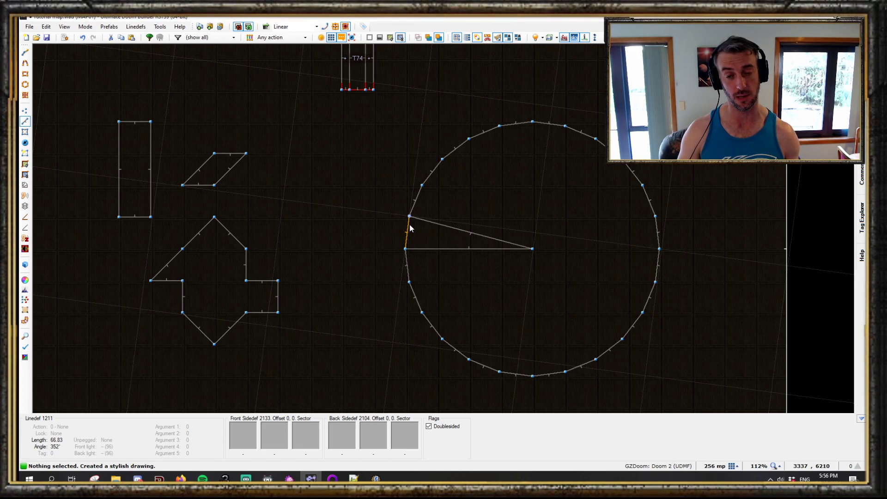
pyautogui.scroll(1, 410, 228)
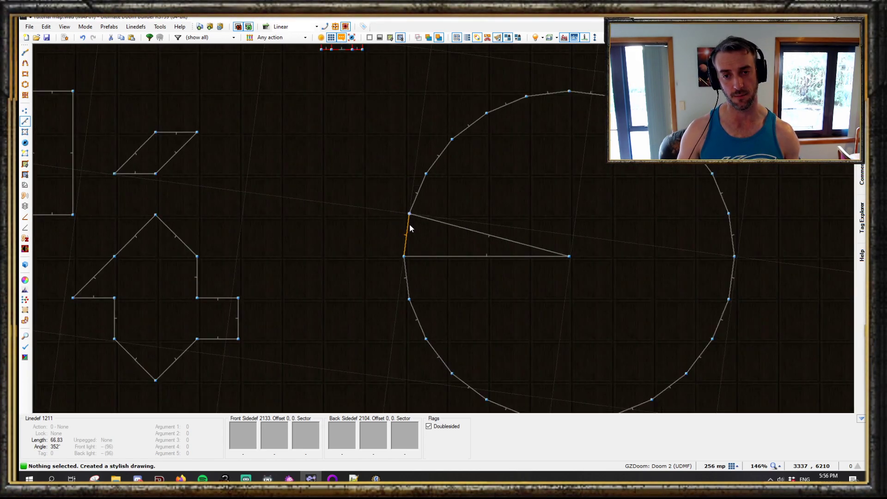
pyautogui.scroll(-3, 410, 228)
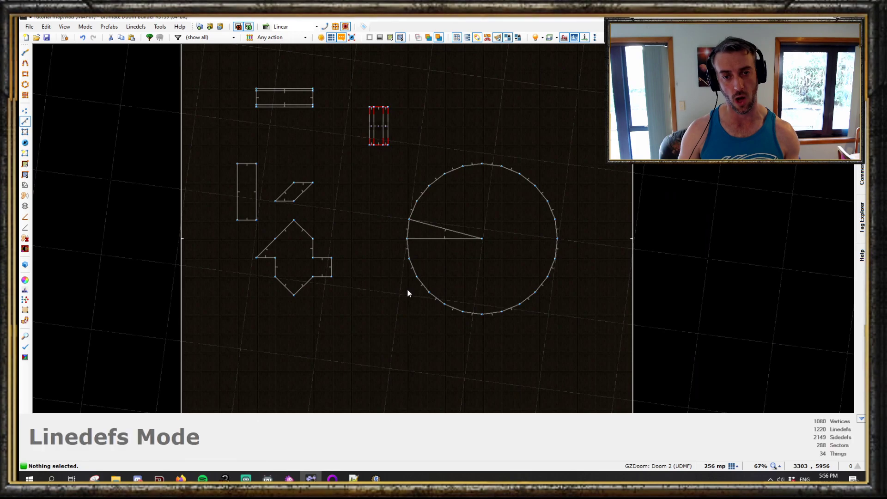
pyautogui.scroll(3, 407, 226)
pyautogui.scroll(1, 411, 228)
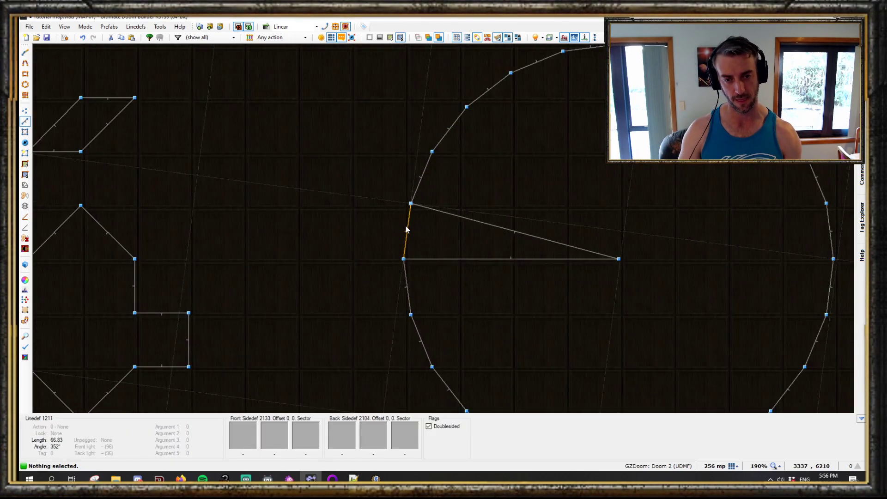
pyautogui.press(']')
pyautogui.press(']')
pyautogui.press(']')
pyautogui.scroll(-5, 407, 227)
pyautogui.moveTo(440, 99); pyautogui.dragTo(431, 273, button='middle')
pyautogui.scroll(6, 390, 247)
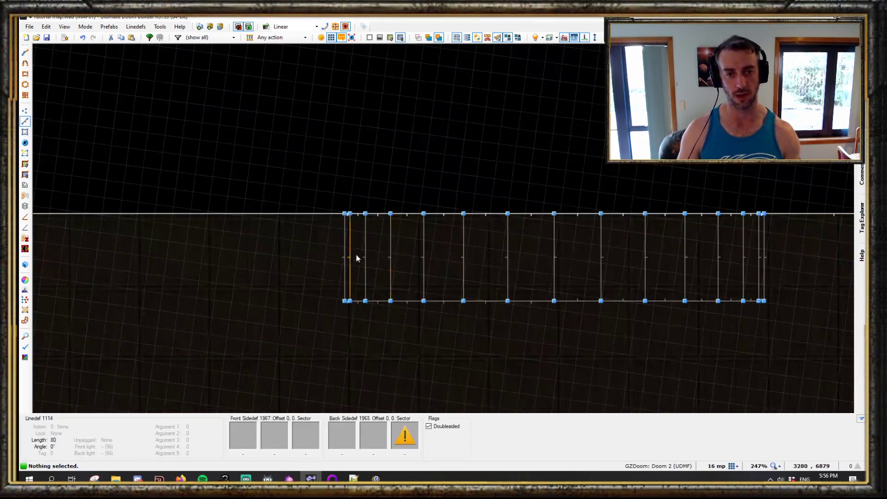
pyautogui.scroll(-6, 481, 273)
pyautogui.scroll(6, 468, 269)
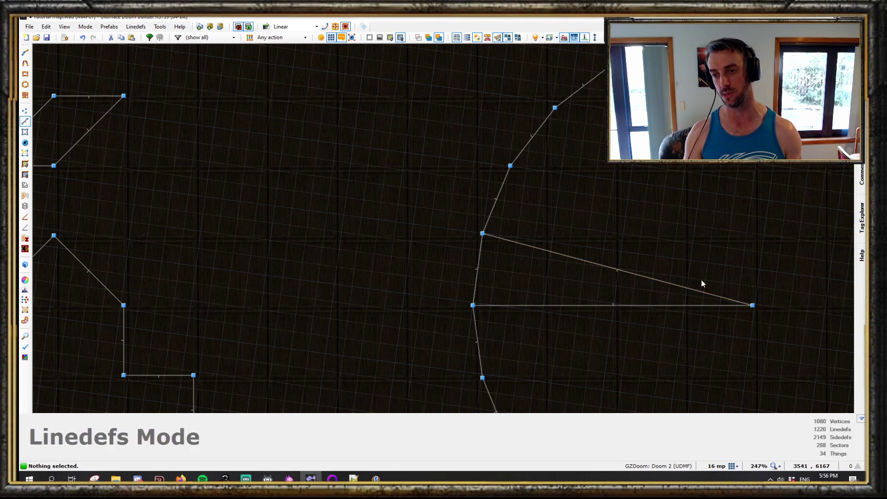
# - Divide the thin wedge into narrow strips by drawing lines across it from its base to its upper edge
pyautogui.scroll(1, 503, 265)
pyautogui.press('space')
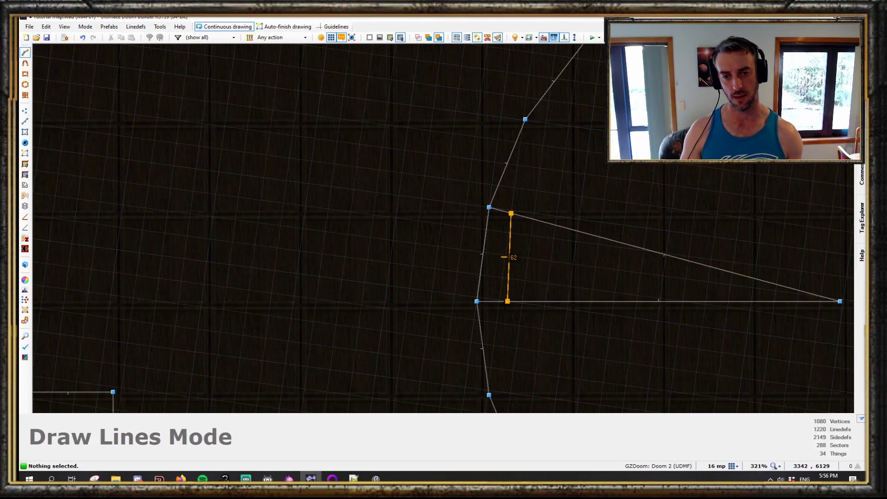
pyautogui.scroll(1, 499, 301)
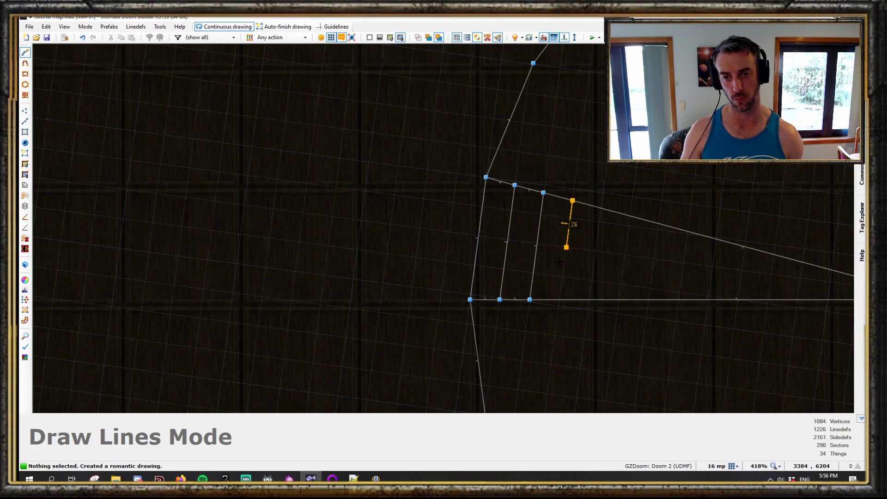
pyautogui.click(601, 208)
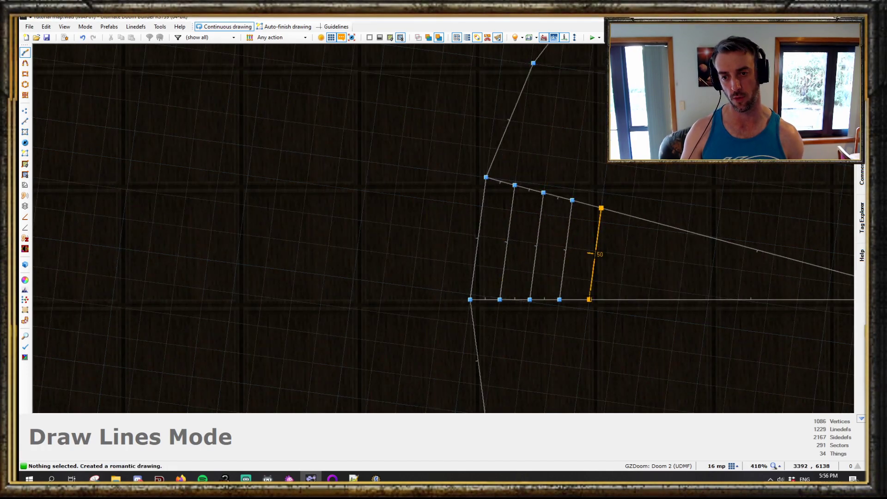
pyautogui.click(709, 299)
pyautogui.rightClick(709, 299)
pyautogui.moveTo(737, 298); pyautogui.dragTo(573, 263, button='middle')
pyautogui.click(609, 219)
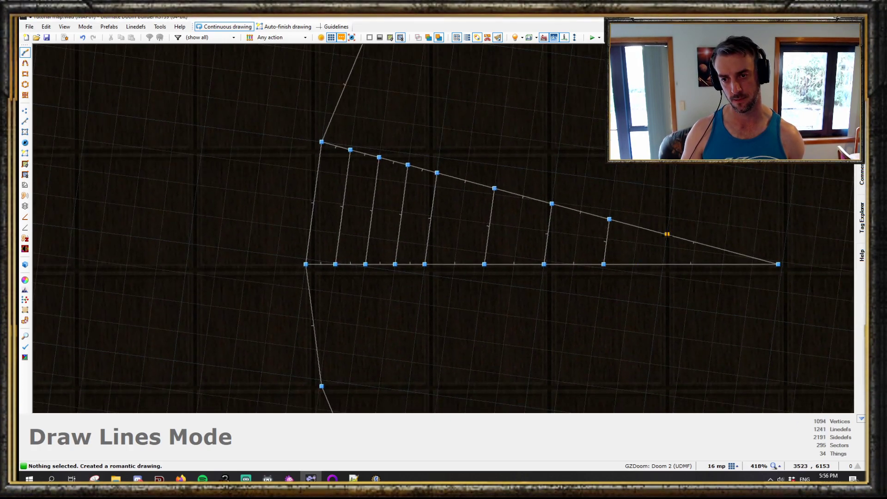
# - Select the wedge's strip sectors and view their ceilings in visual mode with full brightness
pyautogui.scroll(-5, 693, 264)
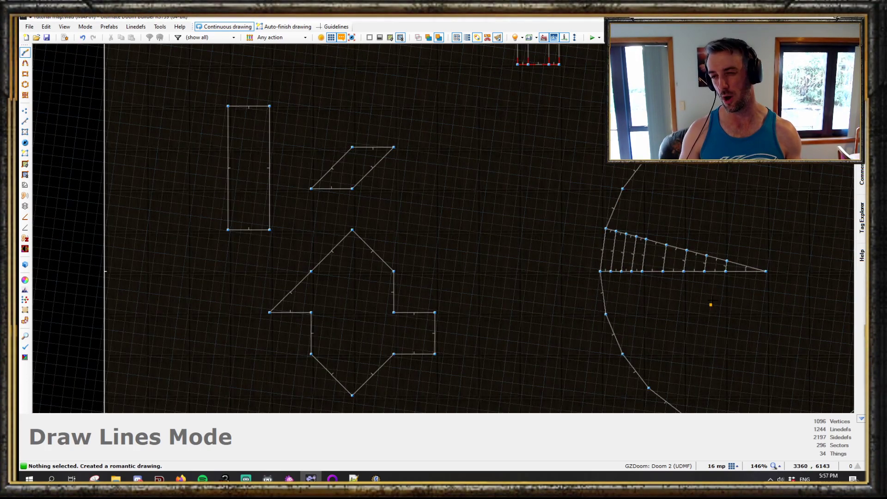
pyautogui.scroll(1, 714, 284)
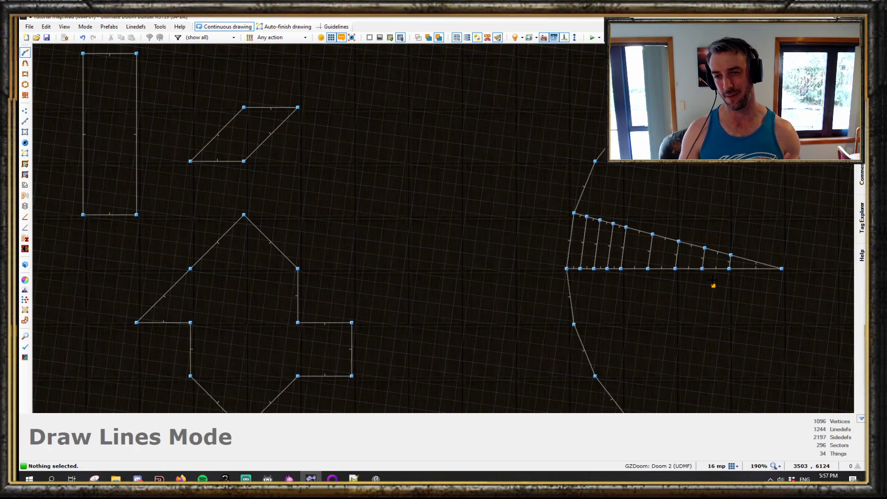
pyautogui.scroll(-3, 714, 284)
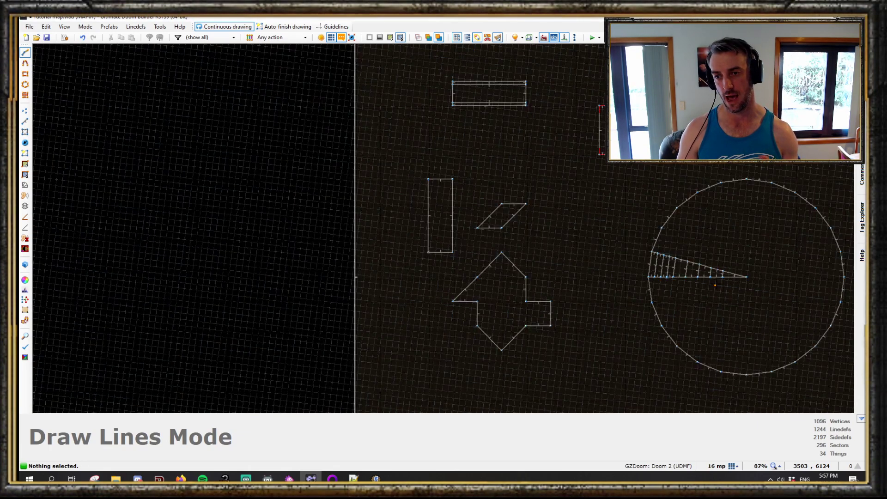
pyautogui.scroll(2, 714, 283)
pyautogui.moveTo(861, 139)
pyautogui.scroll(-3, 667, 258)
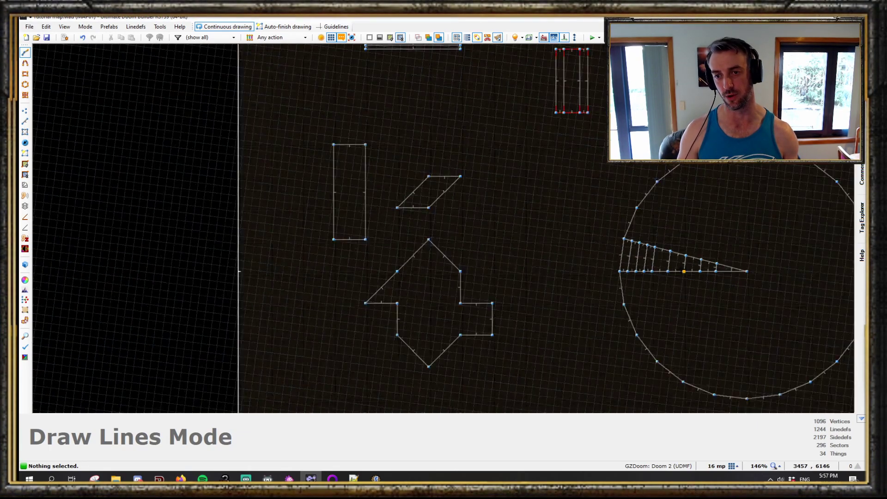
pyautogui.scroll(2, 564, 244)
pyautogui.press('s')
pyautogui.moveTo(571, 246); pyautogui.dragTo(564, 290)
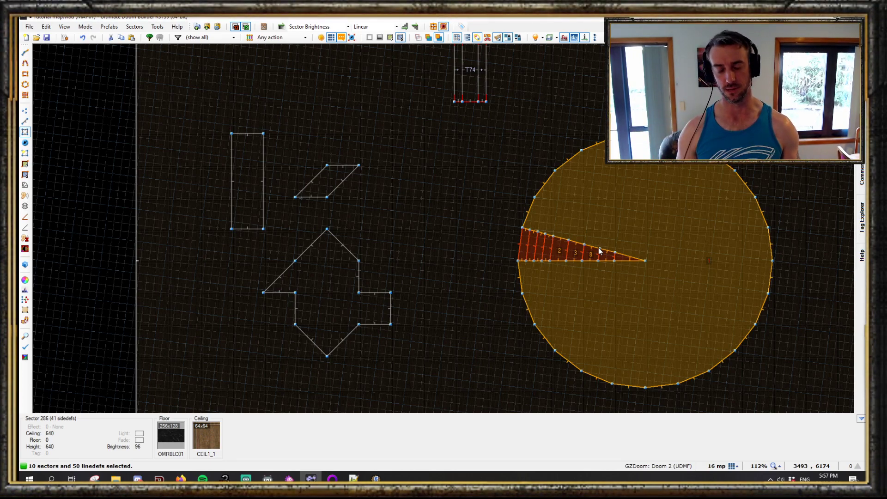
pyautogui.press('q')
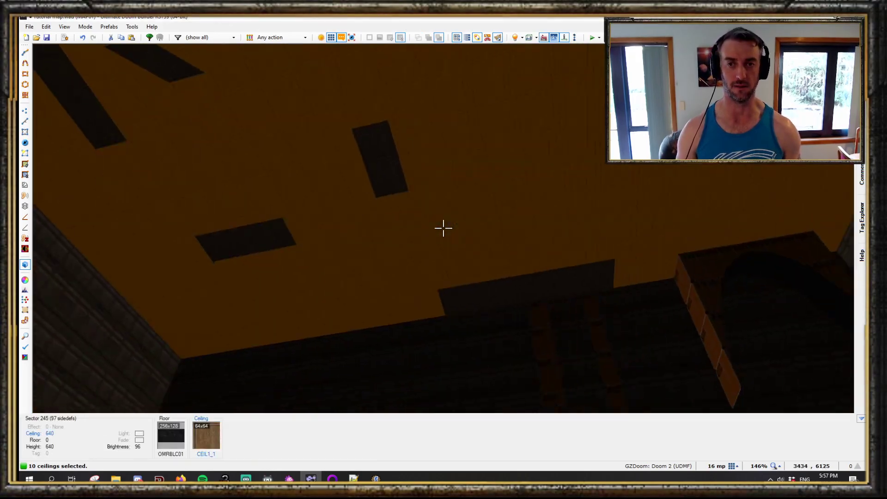
pyautogui.press('b')
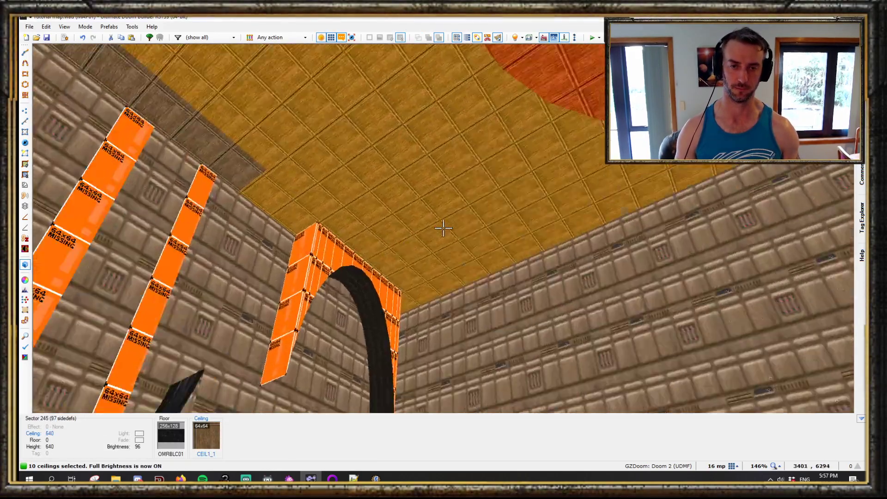
pyautogui.keyDown('ctrl'); pyautogui.scroll(-2, 444, 228); pyautogui.keyUp('ctrl')
pyautogui.press('c')
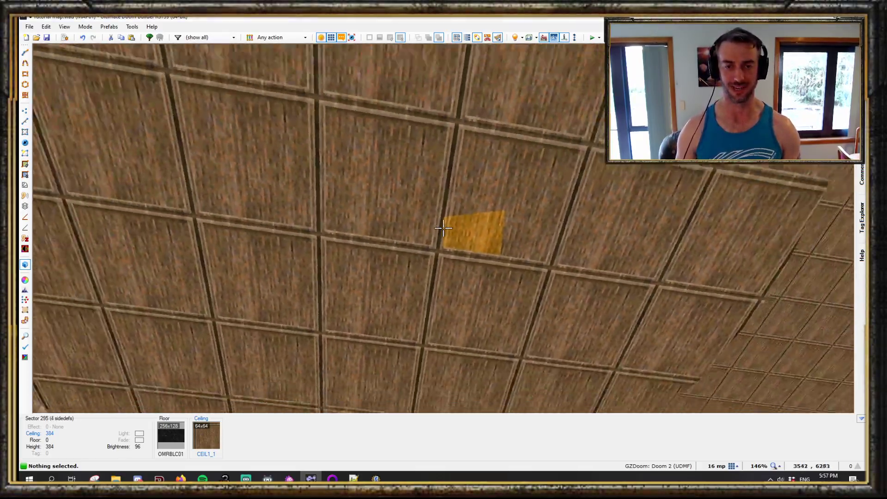
pyautogui.press('q')
pyautogui.press('b')
# - Select the strips' ceilings in visual mode and arch them upward with a 90° quarter-circle arch
pyautogui.scroll(10, 438, 228)
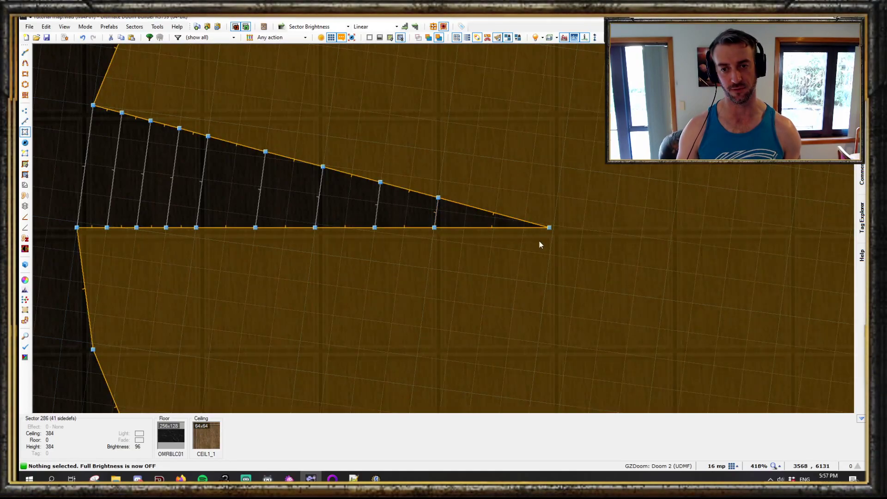
pyautogui.press('l')
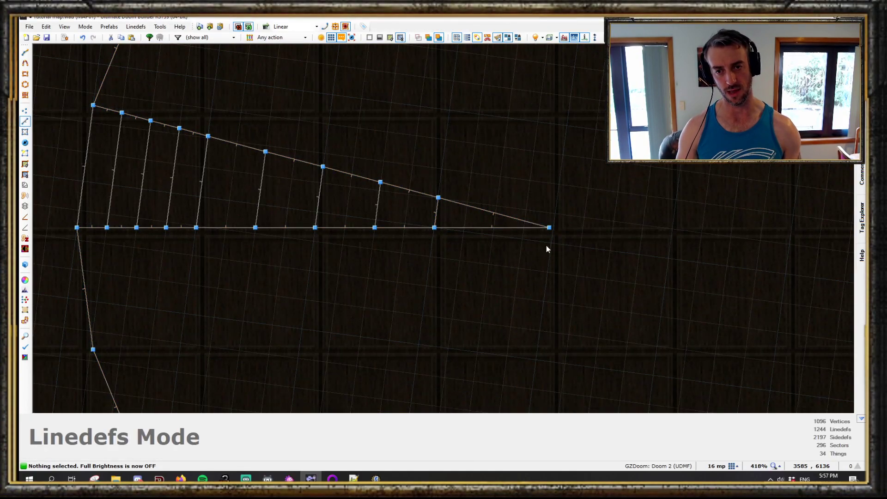
pyautogui.press('v')
pyautogui.scroll(3, 551, 218)
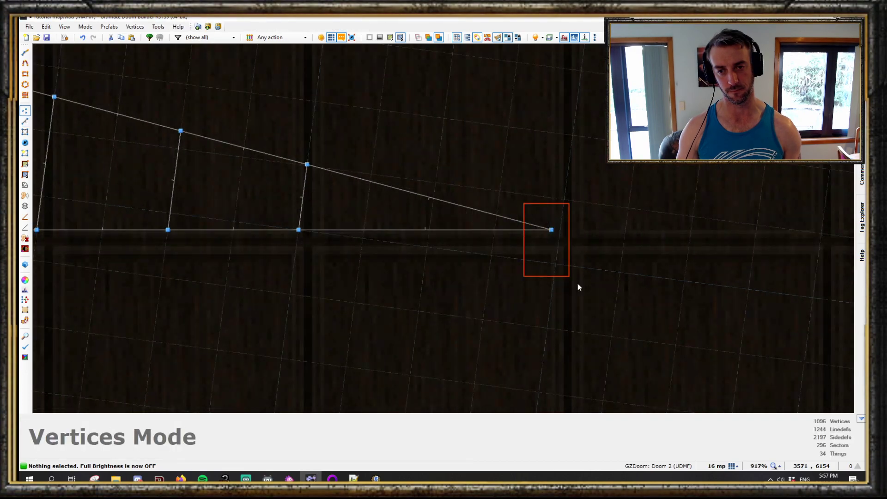
pyautogui.scroll(-9, 587, 287)
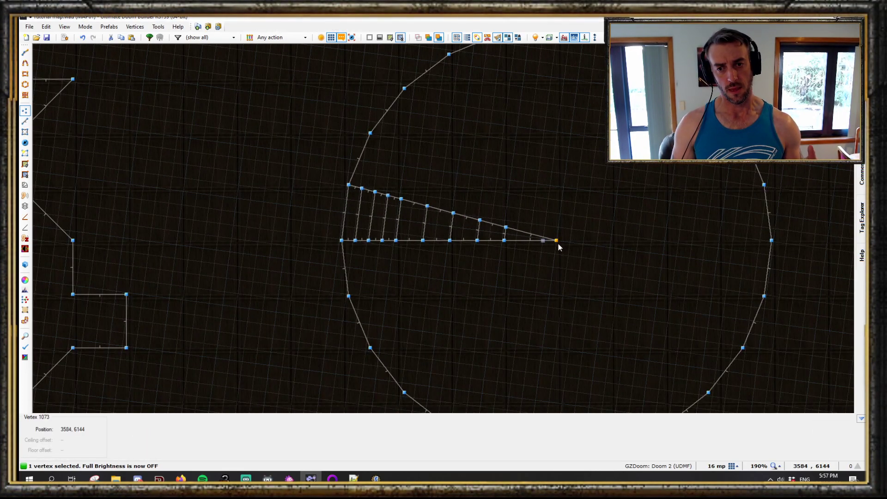
pyautogui.press('q')
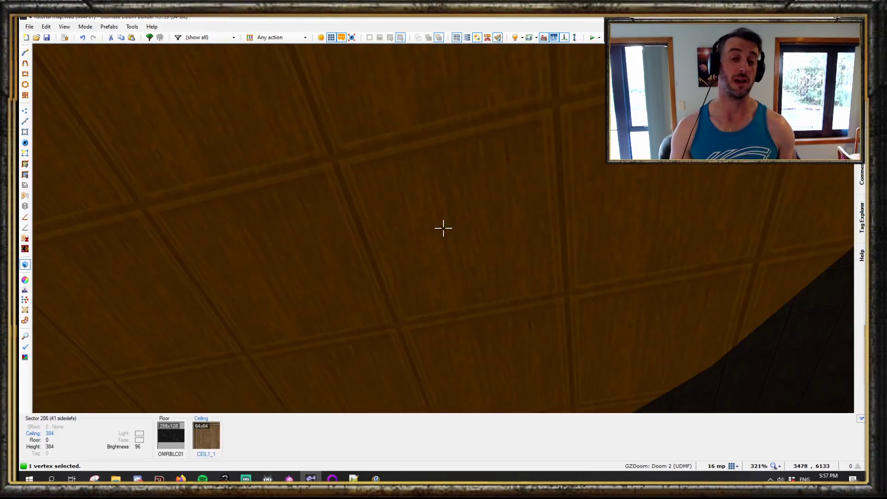
pyautogui.press('b')
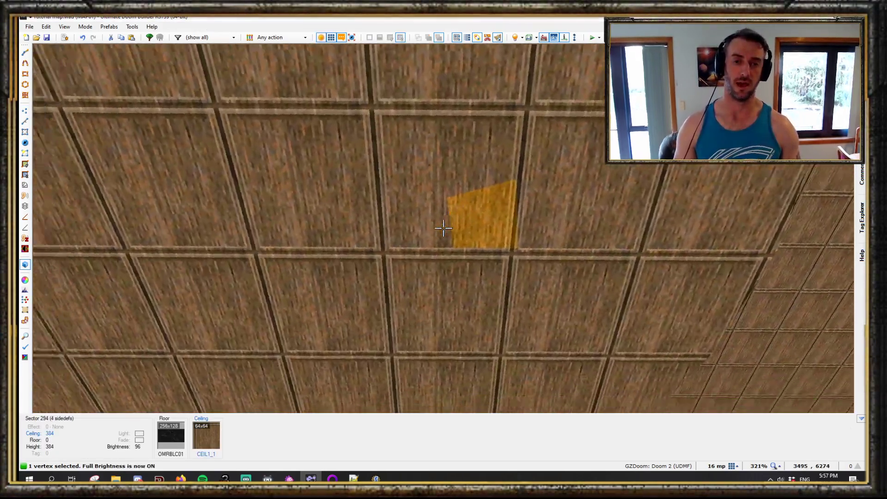
pyautogui.click(444, 228)
pyautogui.click(443, 227)
pyautogui.click(444, 228)
pyautogui.click(444, 228)
pyautogui.click(444, 228)
pyautogui.click(444, 228)
pyautogui.click(444, 228)
pyautogui.click(444, 228)
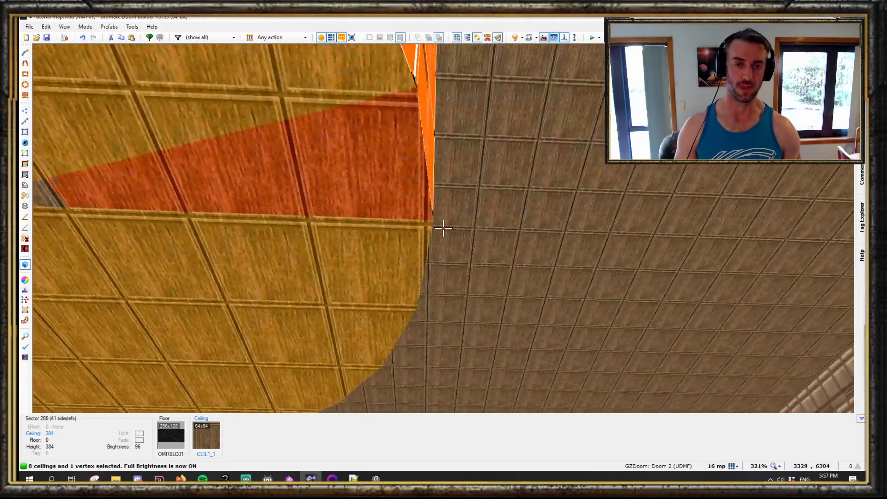
pyautogui.press('e')
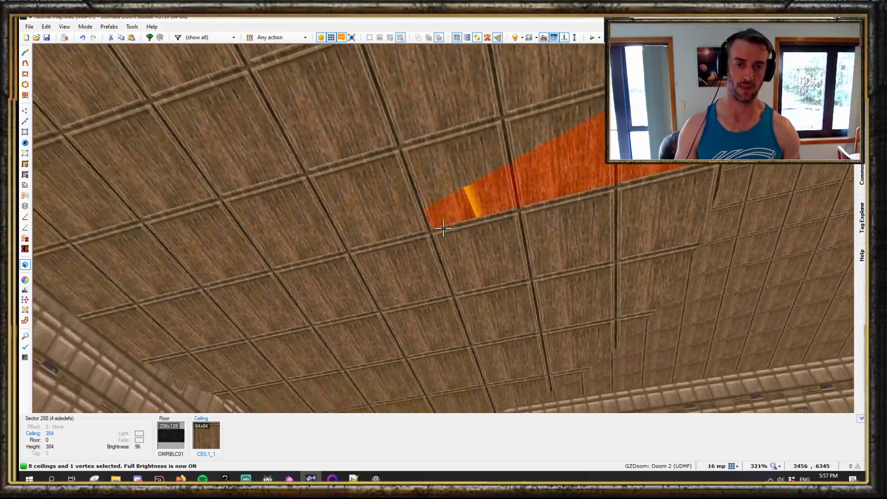
pyautogui.press('e')
pyautogui.press('d')
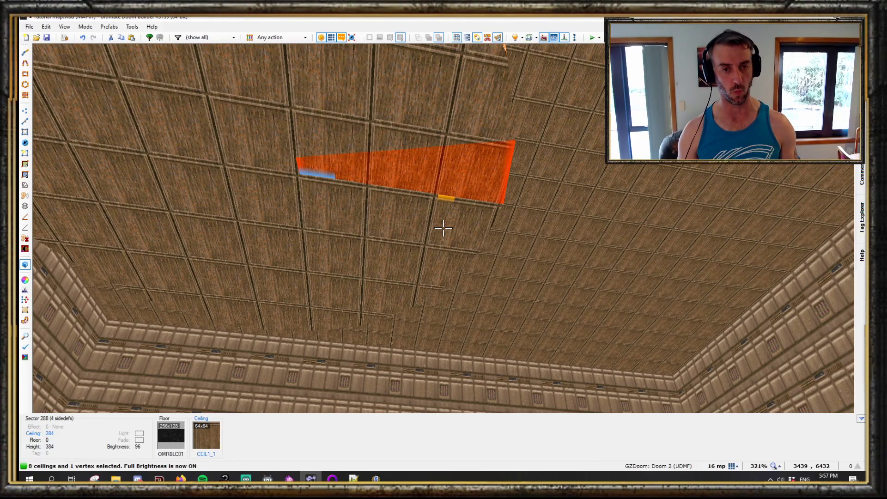
pyautogui.hotkey('alt', 'a')
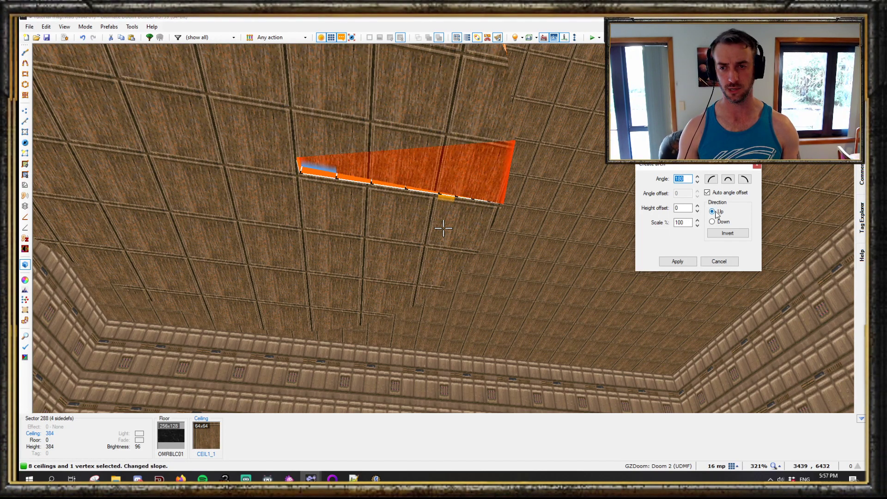
pyautogui.click(716, 181)
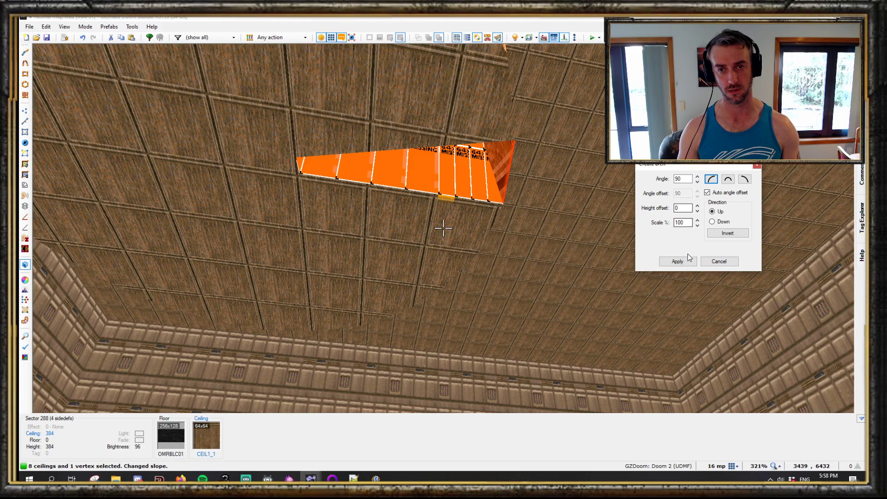
pyautogui.click(683, 261)
# - Inspect the arched wedge ceiling from different positions in visual mode and the 2D view
pyautogui.press('w')
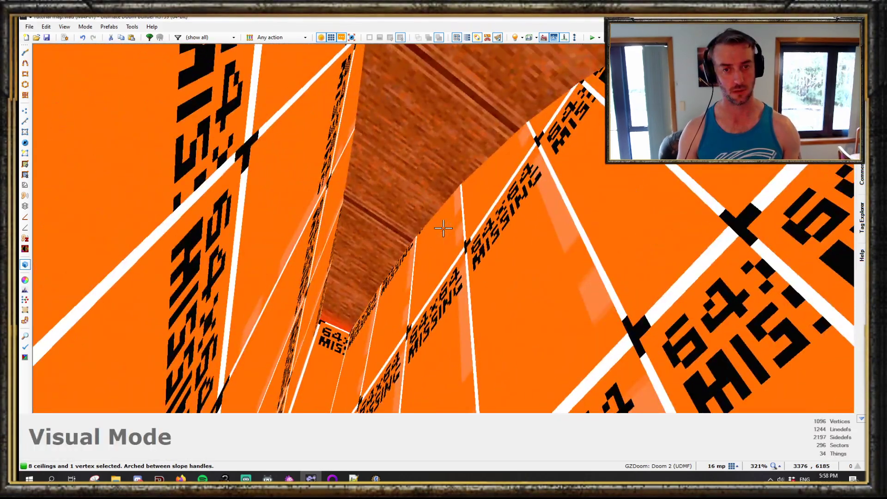
pyautogui.press('c')
pyautogui.press('w')
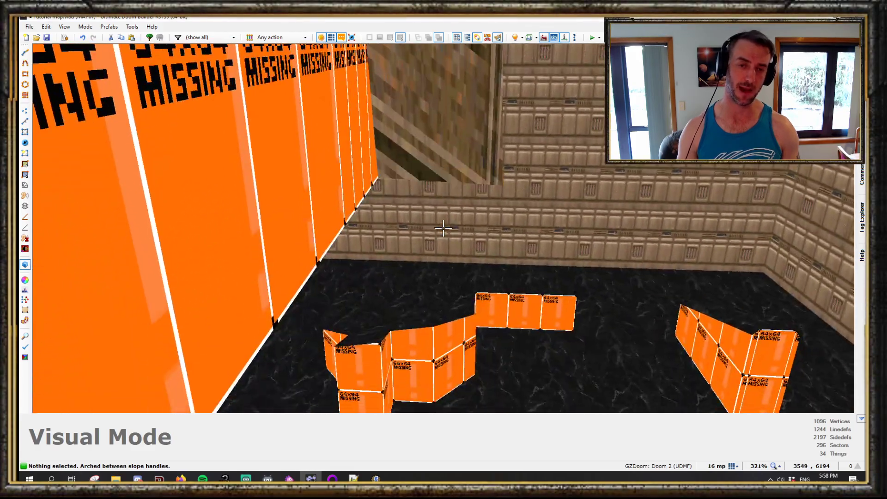
pyautogui.press('w')
pyautogui.press('q')
pyautogui.scroll(-5, 444, 228)
pyautogui.scroll(5, 448, 268)
pyautogui.press('b')
pyautogui.scroll(-5, 449, 268)
pyautogui.scroll(5, 435, 239)
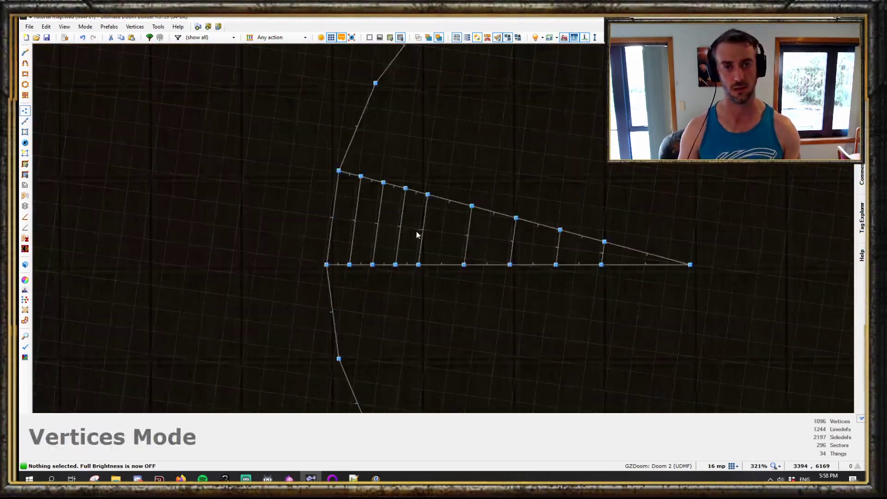
pyautogui.scroll(-3, 547, 212)
pyautogui.press('q')
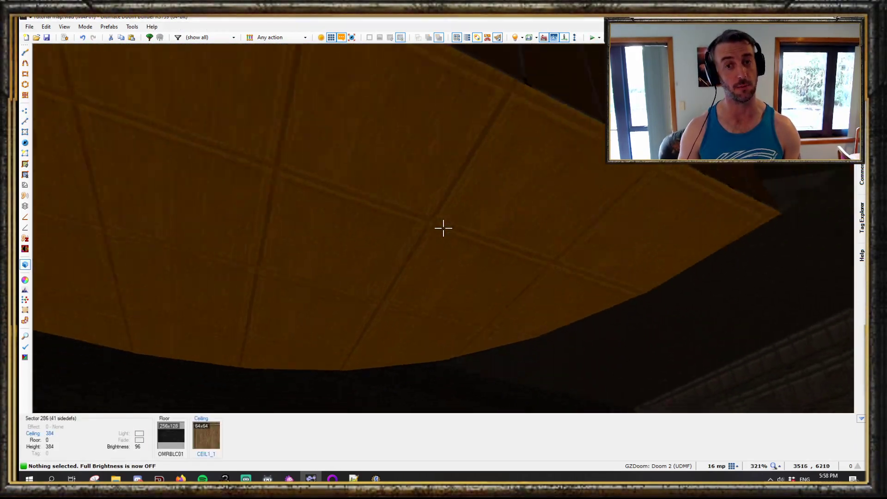
pyautogui.press('b')
pyautogui.press('e')
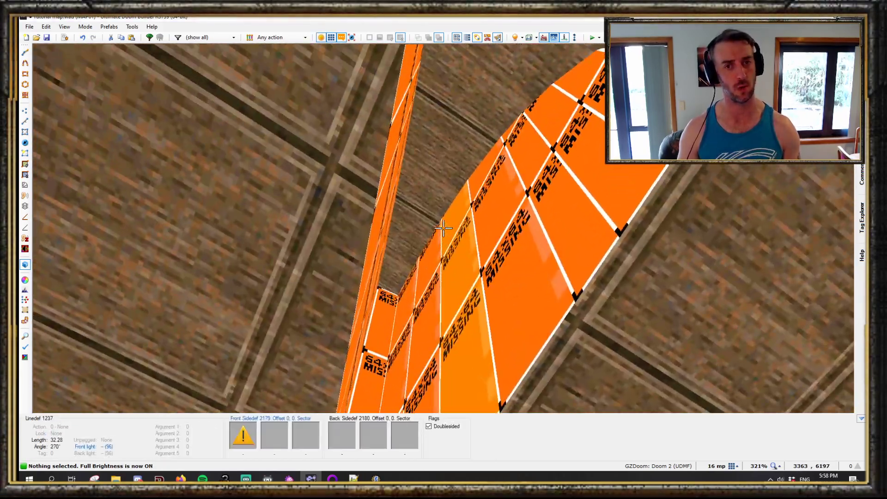
pyautogui.press('q')
pyautogui.press('b')
pyautogui.scroll(8, 458, 285)
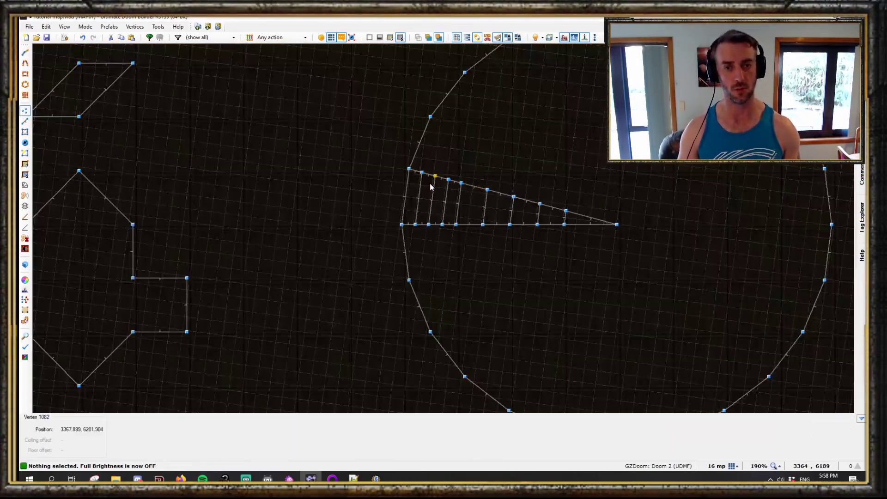
# - Draw two lines lengthwise through the wedge's strips, from the circle's edge toward its centre, subdividing them into a grid
pyautogui.press('d')
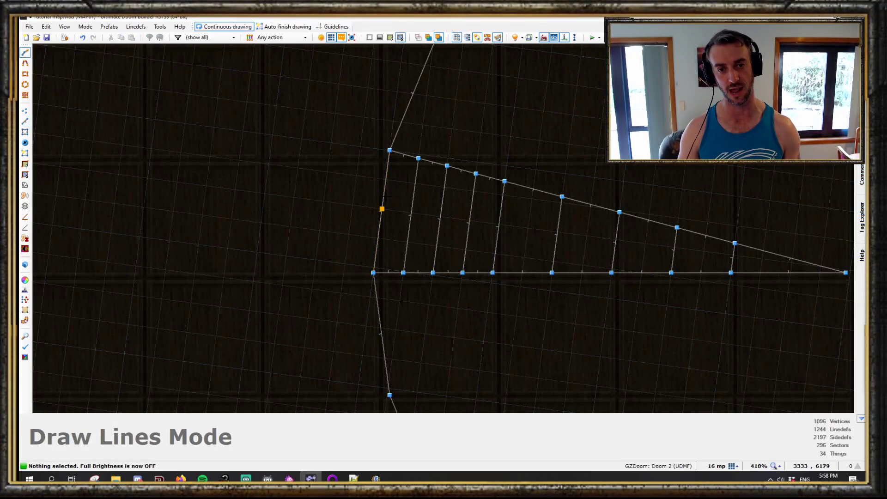
pyautogui.click(383, 194)
pyautogui.scroll(1, 736, 243)
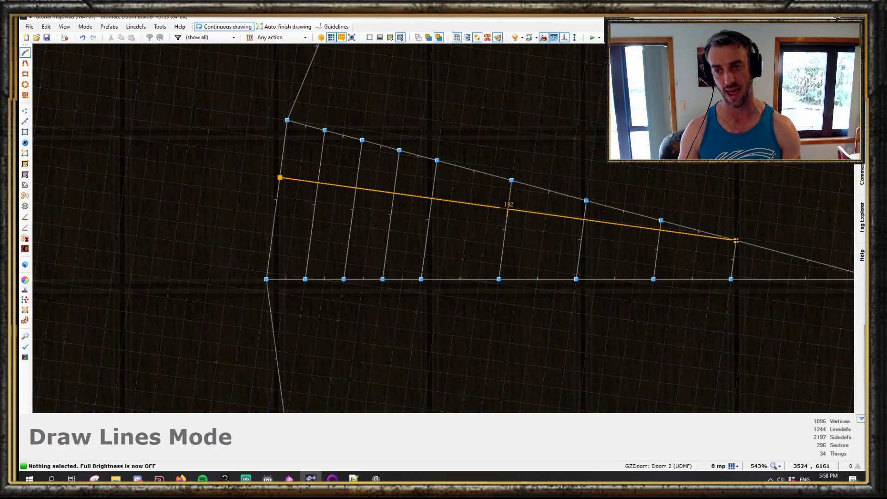
pyautogui.click(733, 278)
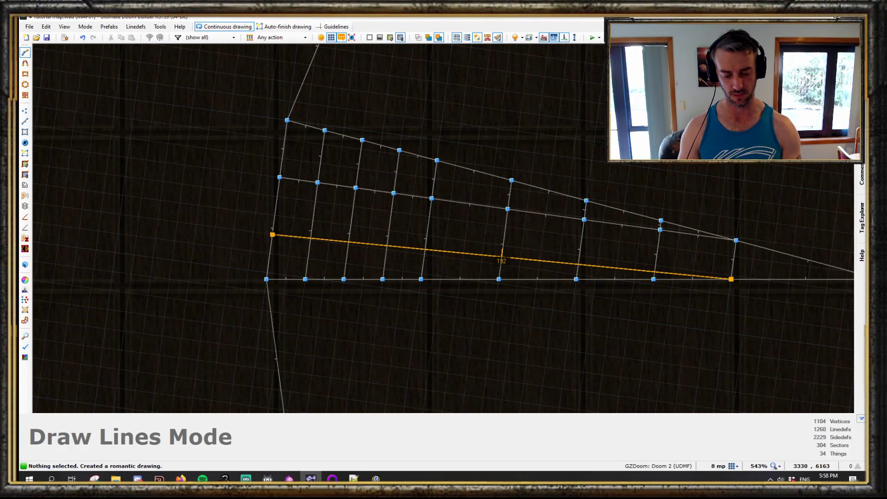
pyautogui.press('Escape')
pyautogui.rightClick(308, 258)
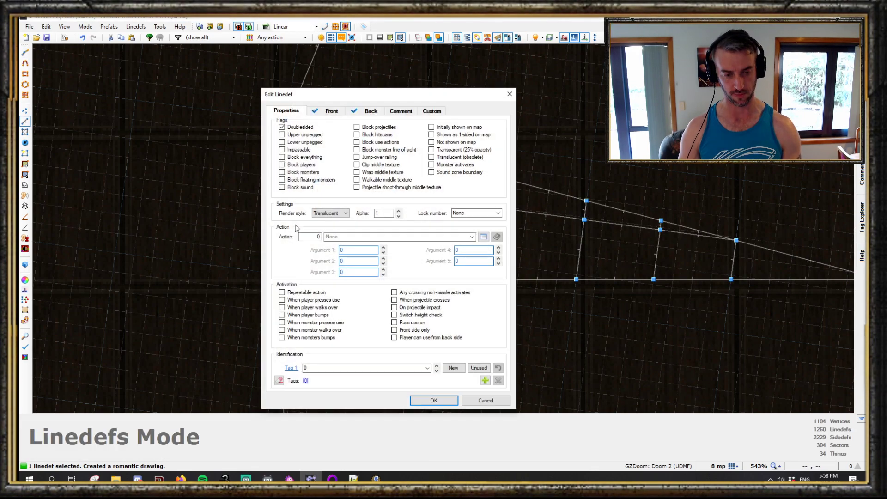
pyautogui.press('Escape')
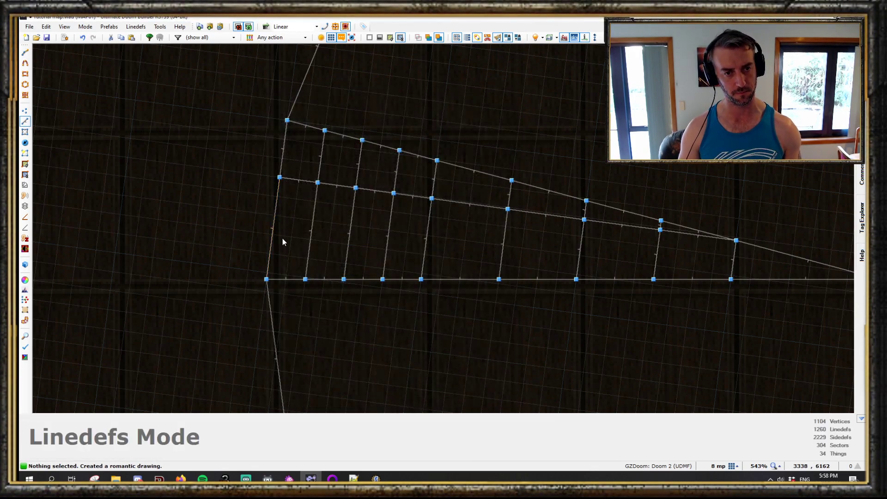
pyautogui.press('d')
pyautogui.click(733, 266)
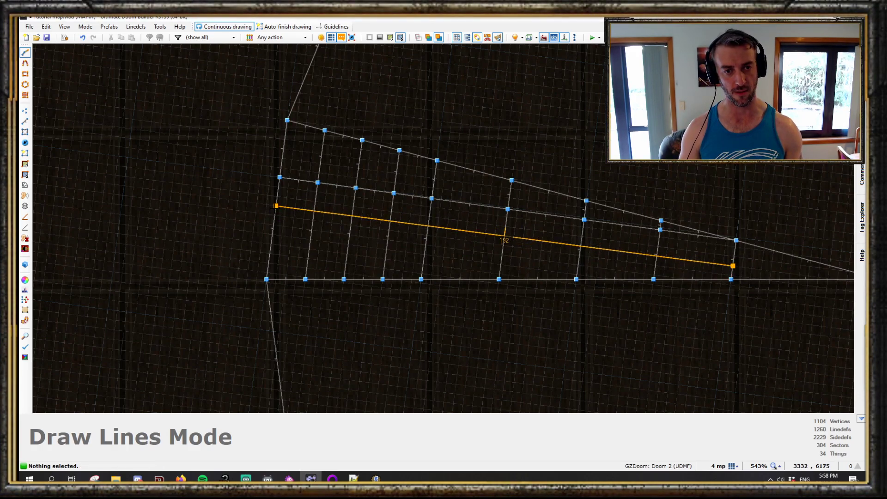
pyautogui.press('s')
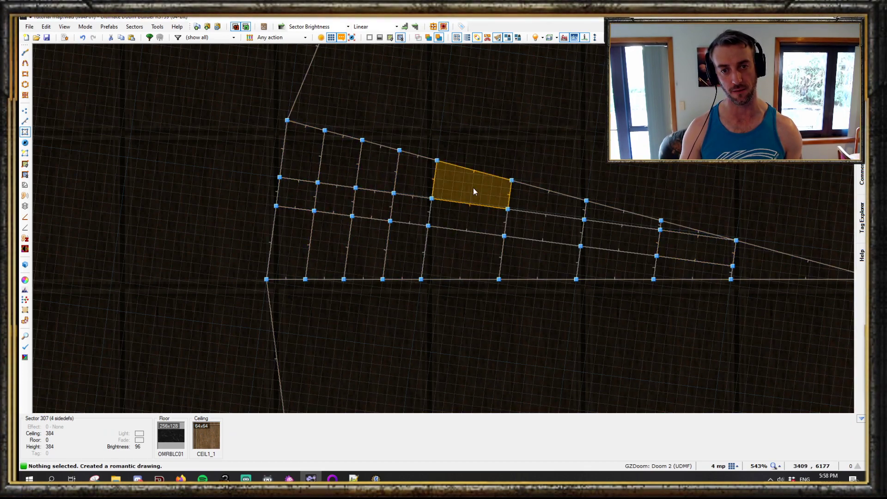
# - Try joining the outer grid cells of the wedge, then undo back to the plain arched strips without grid lines
pyautogui.scroll(-3, 537, 235)
pyautogui.scroll(3, 433, 194)
pyautogui.click(429, 241)
pyautogui.click(430, 225)
pyautogui.click(422, 293)
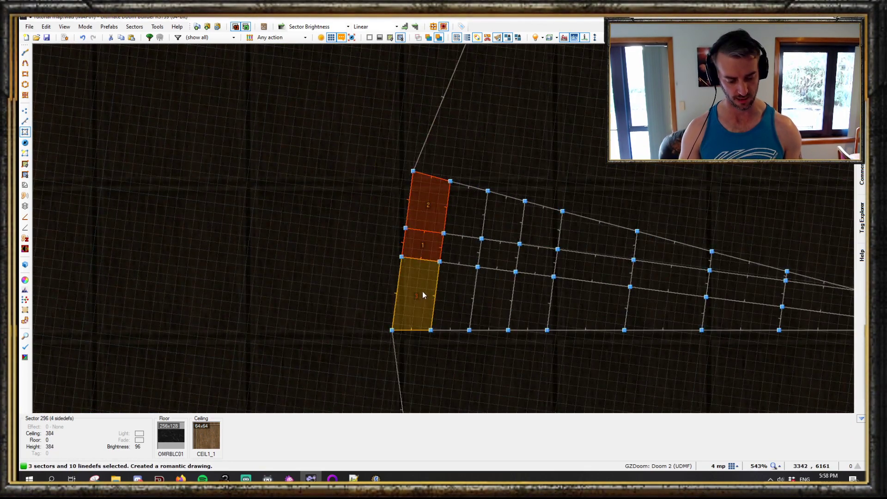
pyautogui.hotkey('shift', 'j')
pyautogui.click(456, 253)
pyautogui.click(462, 227)
pyautogui.click(462, 340)
pyautogui.hotkey('shift', 'j')
pyautogui.hotkey('ctrl', 'z')
pyautogui.scroll(-3, 426, 240)
pyautogui.scroll(2, 422, 244)
pyautogui.hotkey('ctrl', 'z')
pyautogui.hotkey('ctrl', 'z')
pyautogui.hotkey('ctrl', 'z')
pyautogui.scroll(-2, 630, 191)
pyautogui.scroll(5, 621, 210)
# - Inspect the arched strip ceilings in visual mode with full brightness, nudging their slope height down and back up
pyautogui.press('q')
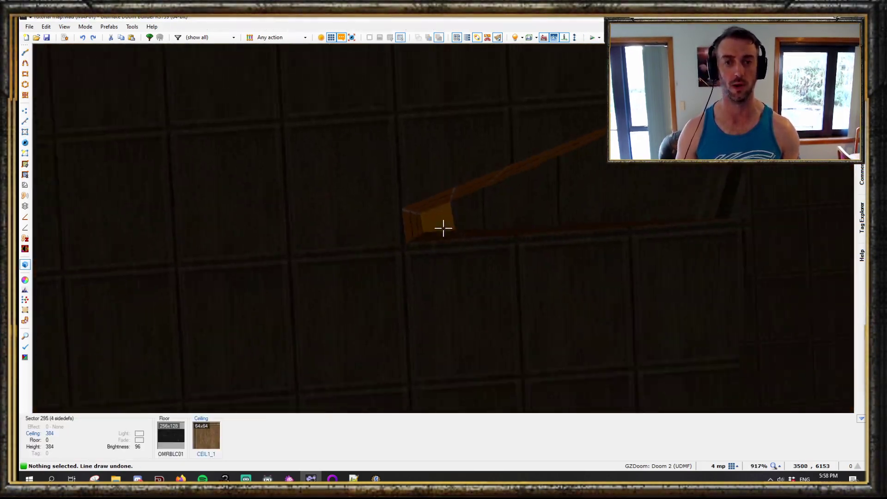
pyautogui.press('b')
pyautogui.press('e')
pyautogui.moveTo(443, 228); pyautogui.dragTo(444, 228)
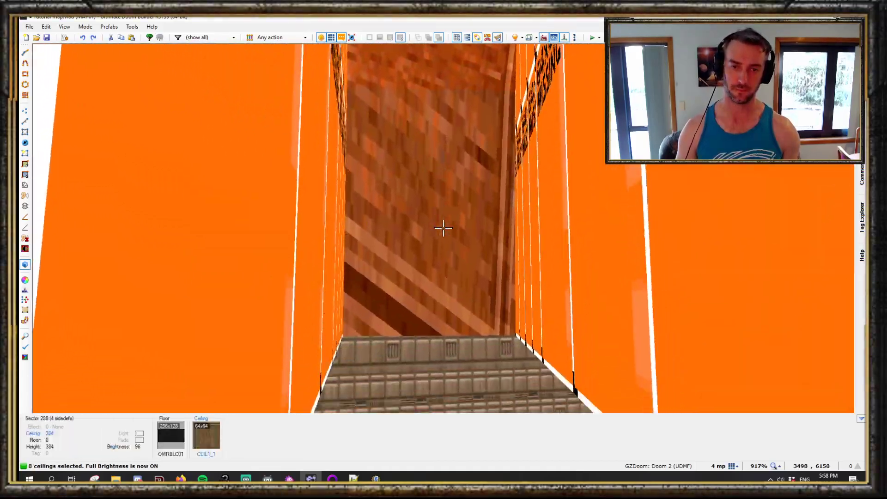
pyautogui.press('e')
pyautogui.scroll(-1, 443, 229)
pyautogui.scroll(-6, 443, 228)
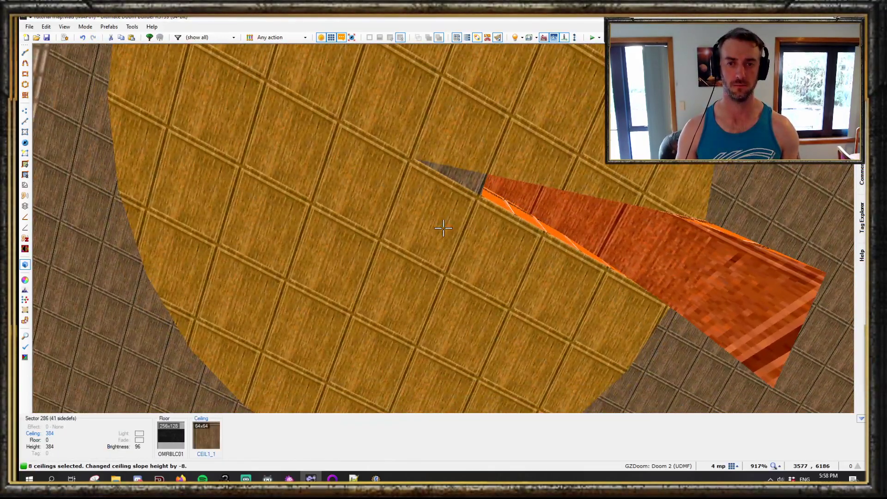
pyautogui.press('e')
pyautogui.scroll(2, 444, 229)
pyautogui.press('d')
pyautogui.press('d')
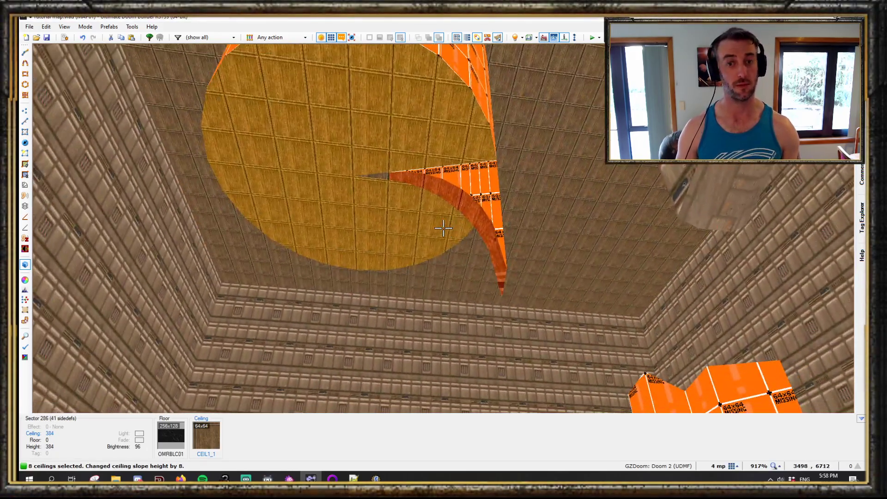
pyautogui.press('e')
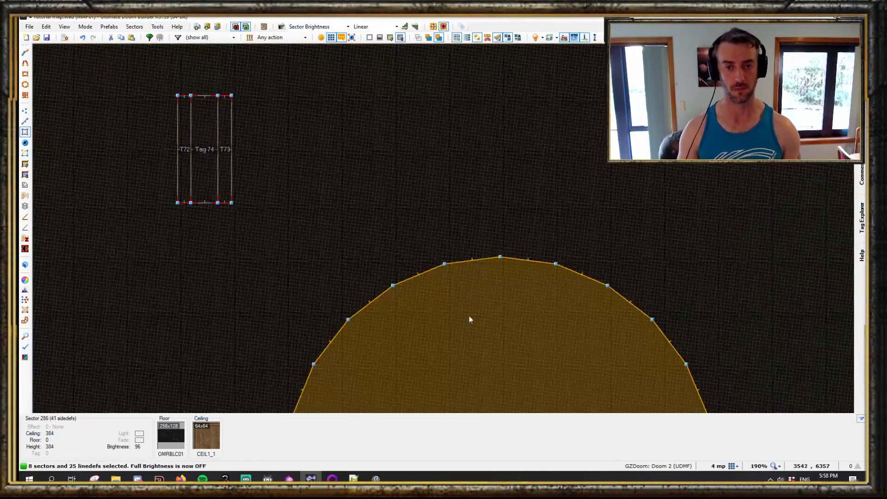
pyautogui.moveTo(470, 370); pyautogui.dragTo(476, 70, button='middle')
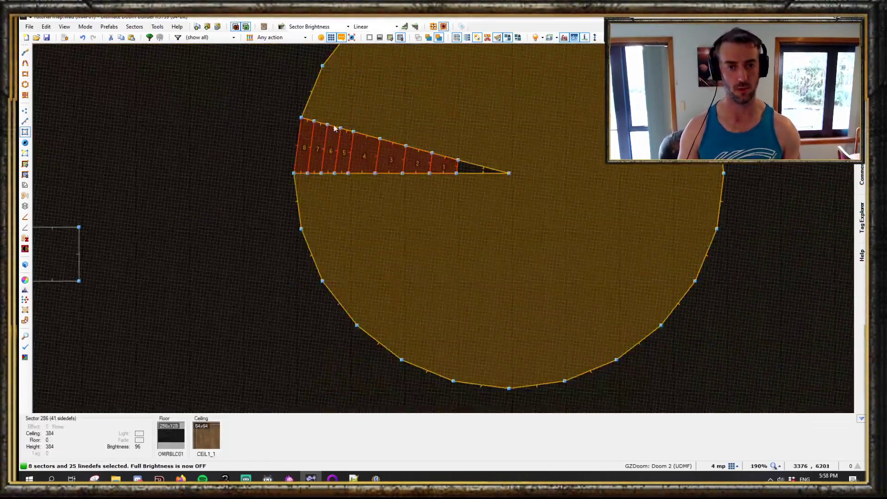
# - Select all nine wedge sectors, including the tip triangle at the centre, and copy them
pyautogui.scroll(2, 336, 127)
pyautogui.press('c')
pyautogui.moveTo(402, 134); pyautogui.dragTo(384, 204, button='middle')
pyautogui.click(270, 252)
pyautogui.moveTo(270, 253); pyautogui.dragTo(566, 270)
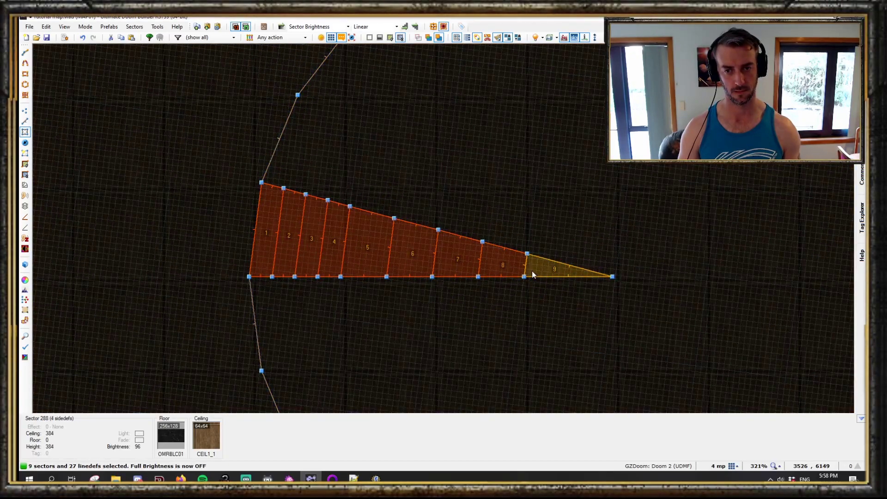
pyautogui.hotkey('ctrl', 'c')
# - Paste a copy of the wedge and rotate it into place beside the original, pivoting on the circle's centre
pyautogui.hotkey('ctrl', 'v')
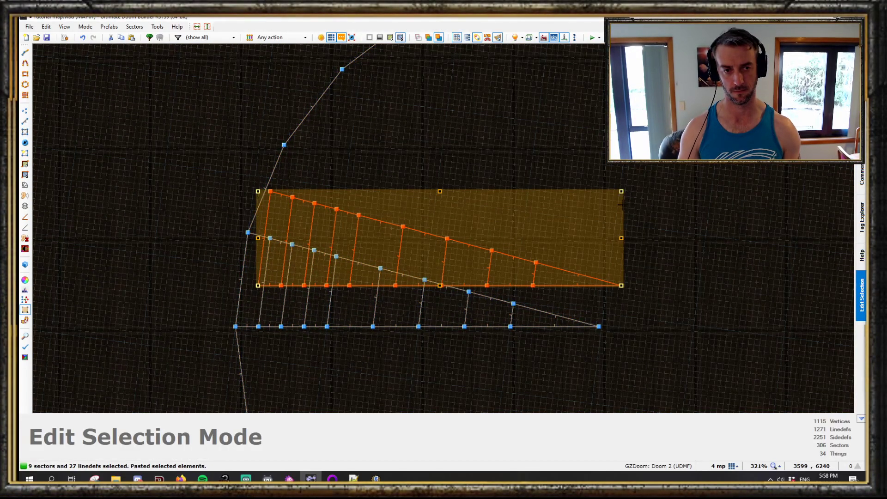
pyautogui.moveTo(621, 200); pyautogui.dragTo(624, 247)
pyautogui.moveTo(291, 159); pyautogui.dragTo(288, 156)
pyautogui.click(370, 125)
pyautogui.hotkey('ctrl', 'b')
pyautogui.hotkey('ctrl', 'v')
pyautogui.moveTo(638, 152); pyautogui.dragTo(635, 245)
pyautogui.moveTo(334, 77); pyautogui.dragTo(342, 76)
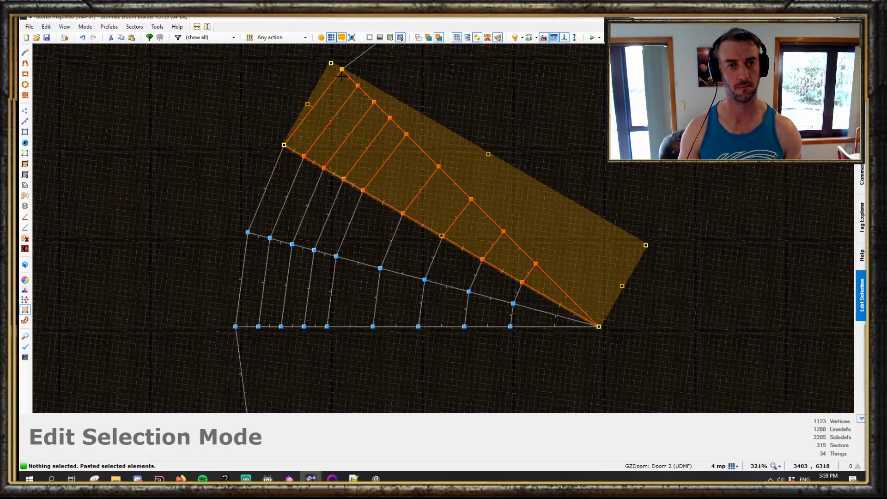
# - Paste further wedge copies, rotating each beside the previous one until a quarter of the circle is filled
pyautogui.press('q')
pyautogui.press('b')
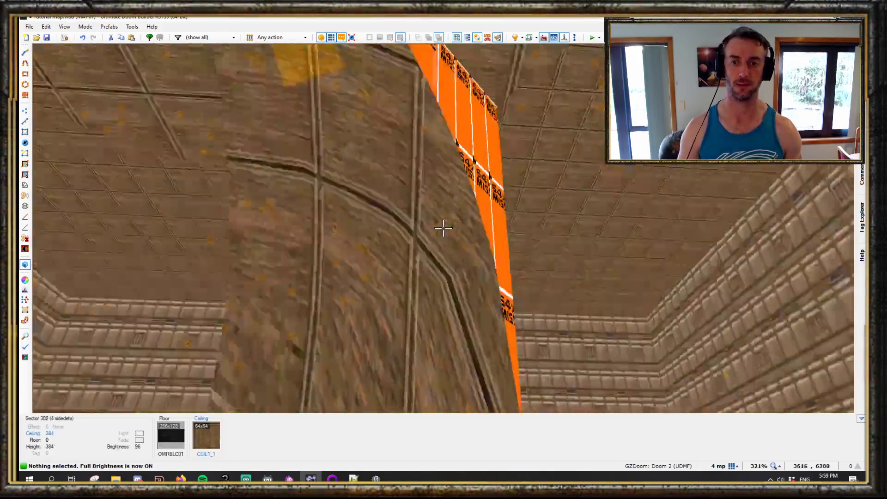
pyautogui.press('q')
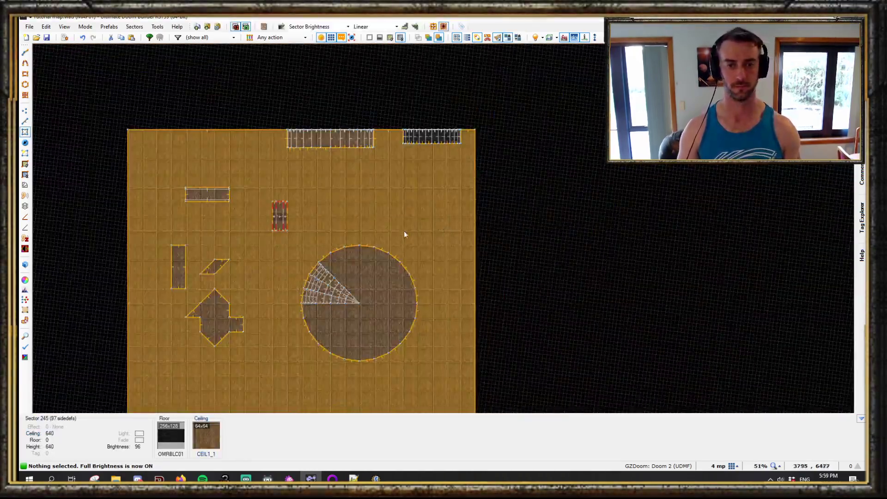
pyautogui.scroll(8, 351, 300)
pyautogui.hotkey('ctrl', 'v')
pyautogui.moveTo(512, 213); pyautogui.dragTo(497, 322)
pyautogui.moveTo(255, 182); pyautogui.dragTo(212, 125)
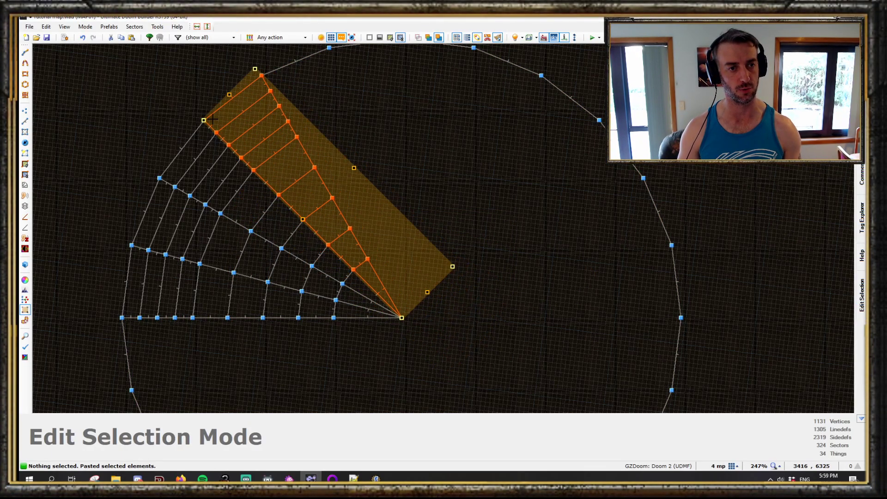
pyautogui.moveTo(297, 126); pyautogui.dragTo(287, 178, button='middle')
pyautogui.press('Return')
pyautogui.hotkey('ctrl', 'v')
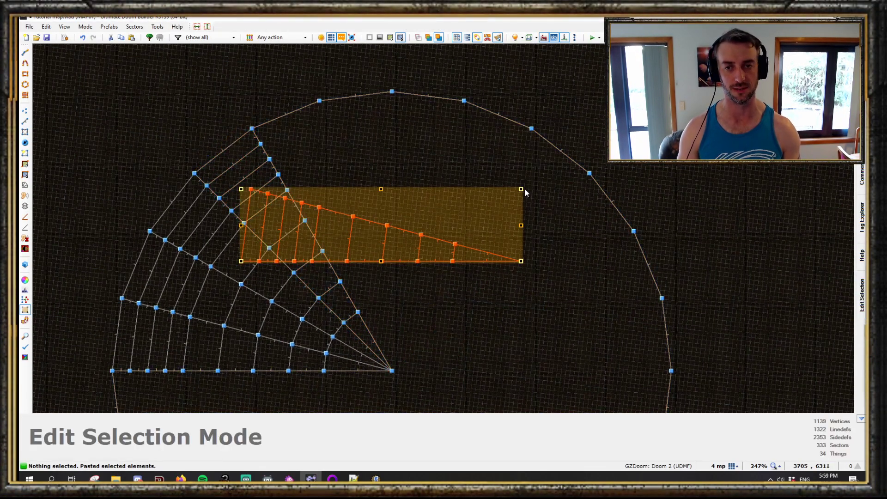
pyautogui.moveTo(523, 190); pyautogui.dragTo(263, 132)
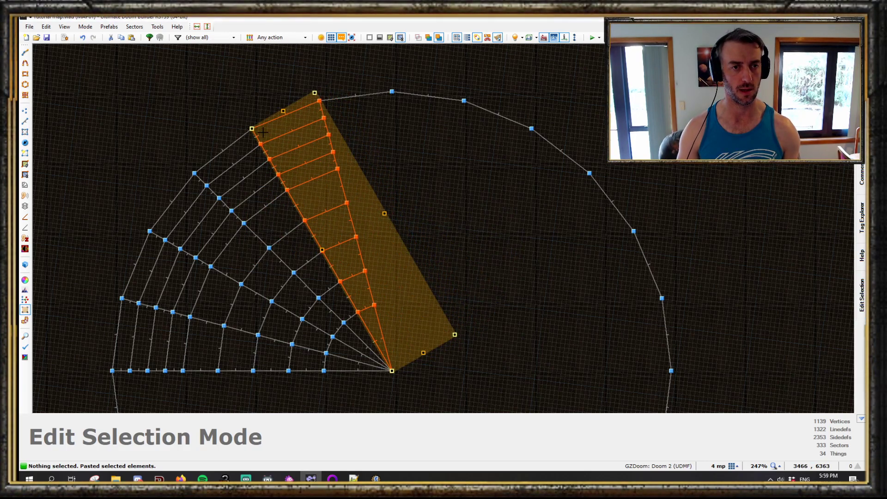
pyautogui.press('Return')
pyautogui.hotkey('ctrl', 'v')
pyautogui.moveTo(569, 199); pyautogui.dragTo(386, 154)
pyautogui.moveTo(361, 115); pyautogui.dragTo(456, 178)
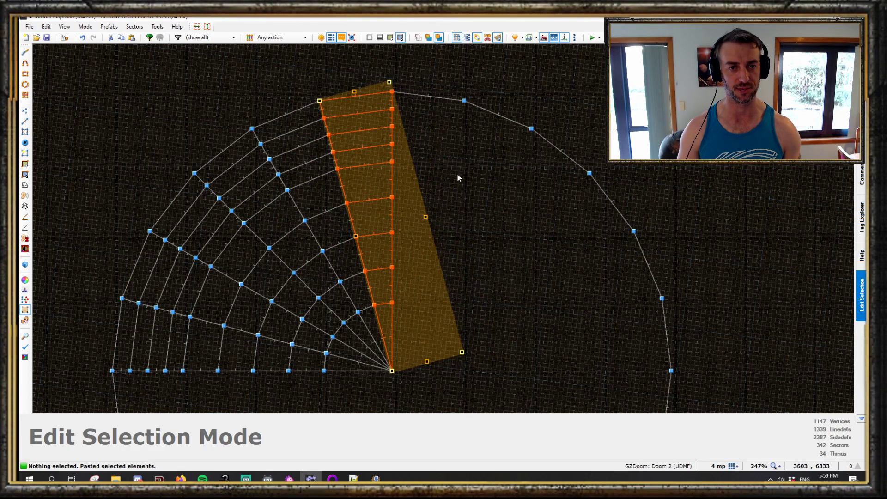
pyautogui.press('Return')
pyautogui.hotkey('ctrl', 'v')
pyautogui.moveTo(594, 172); pyautogui.dragTo(490, 343)
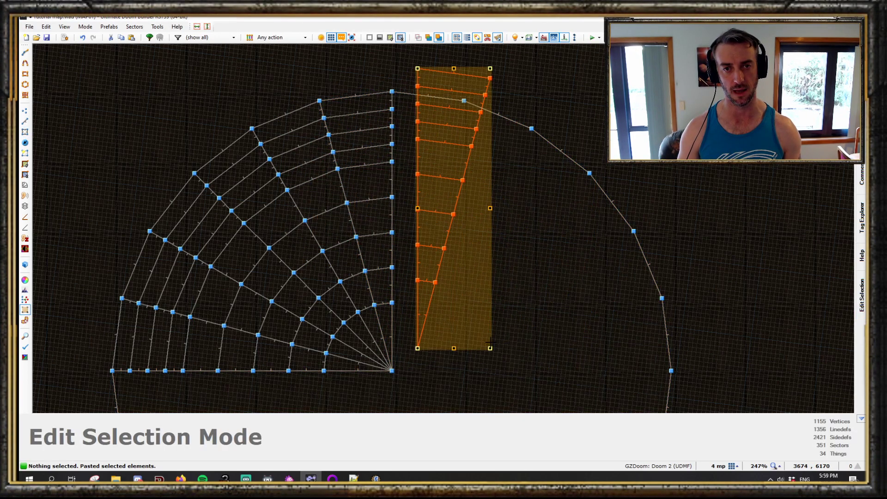
pyautogui.moveTo(420, 80); pyautogui.dragTo(396, 80)
pyautogui.press('Return')
# - Select the whole quarter-circle grid of wedges and copy it
pyautogui.scroll(-3, 529, 252)
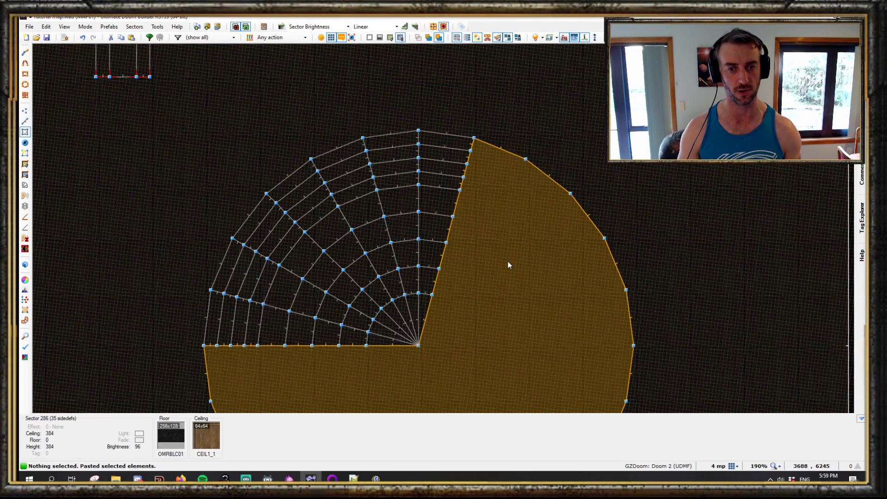
pyautogui.hotkey('ctrl', 'v')
pyautogui.press('Escape')
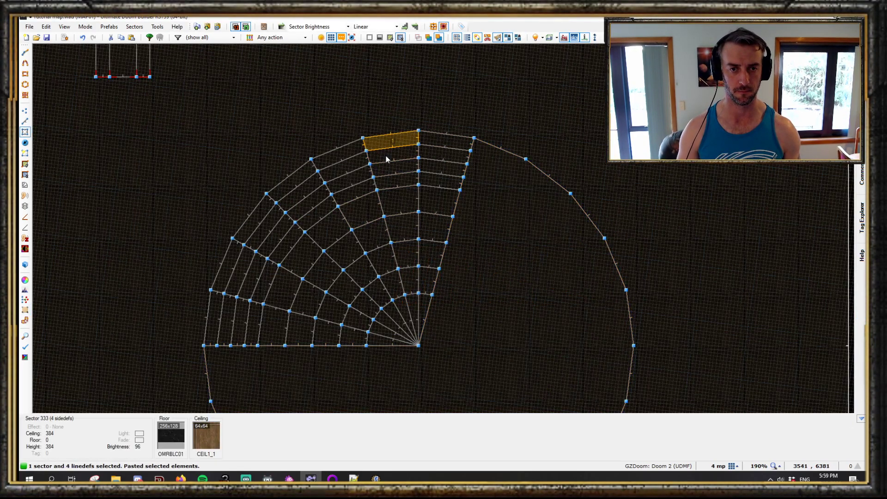
pyautogui.moveTo(384, 148); pyautogui.dragTo(405, 310, button='middle')
pyautogui.moveTo(173, 93); pyautogui.dragTo(518, 402)
pyautogui.hotkey('ctrl', 'c')
# - Paste two copies of the quarter-circle grid, rotating them into the neighbouring quarters of the circle
pyautogui.press('space')
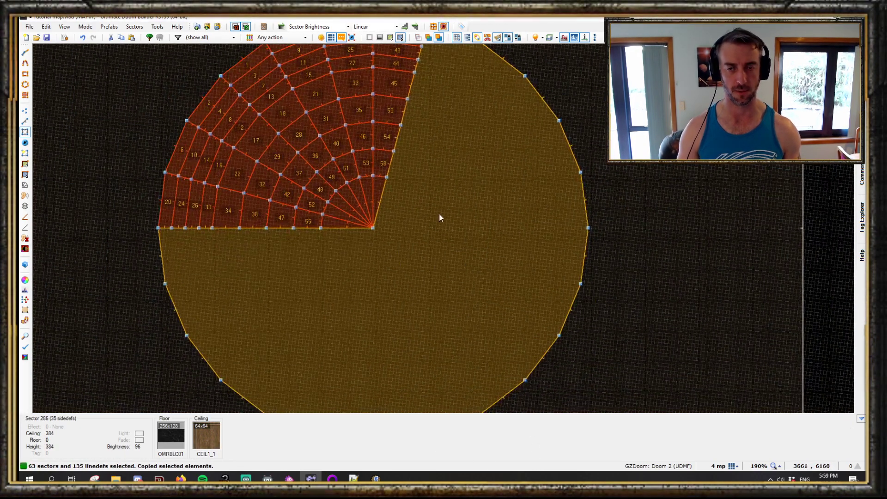
pyautogui.hotkey('ctrl', 'v')
pyautogui.moveTo(576, 108); pyautogui.dragTo(555, 349)
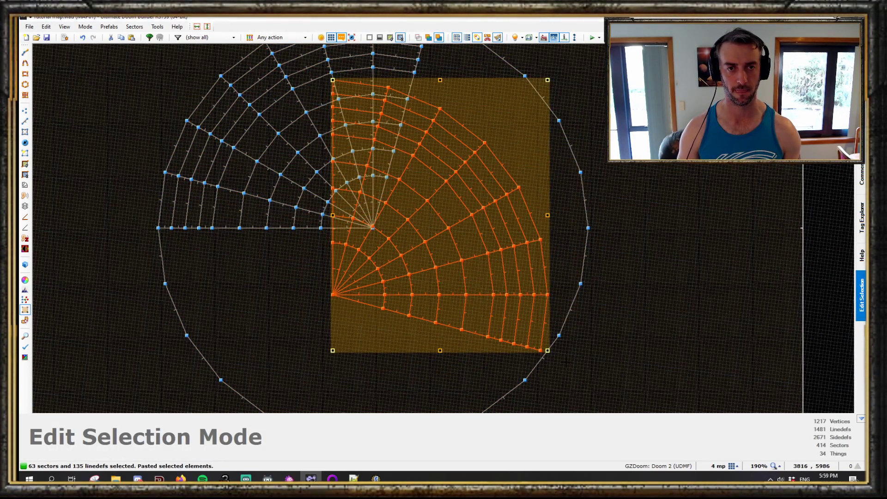
pyautogui.moveTo(339, 90); pyautogui.dragTo(355, 176, button='middle')
pyautogui.moveTo(355, 177); pyautogui.dragTo(434, 113)
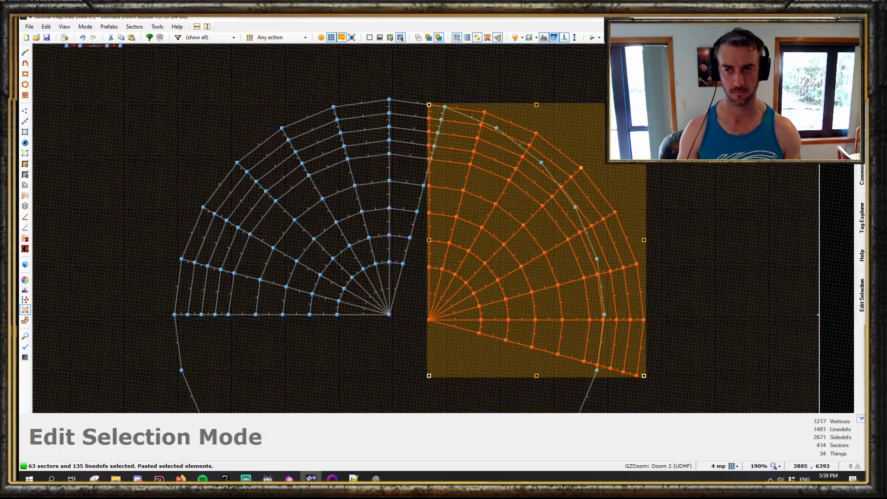
pyautogui.moveTo(645, 106); pyautogui.dragTo(666, 134)
pyautogui.moveTo(474, 90); pyautogui.dragTo(451, 115)
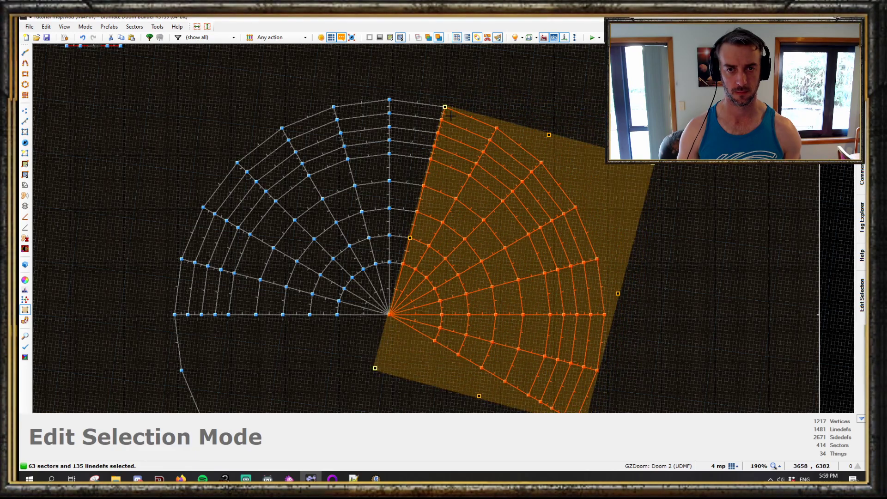
pyautogui.scroll(-4, 475, 102)
pyautogui.scroll(3, 440, 240)
pyautogui.press('c')
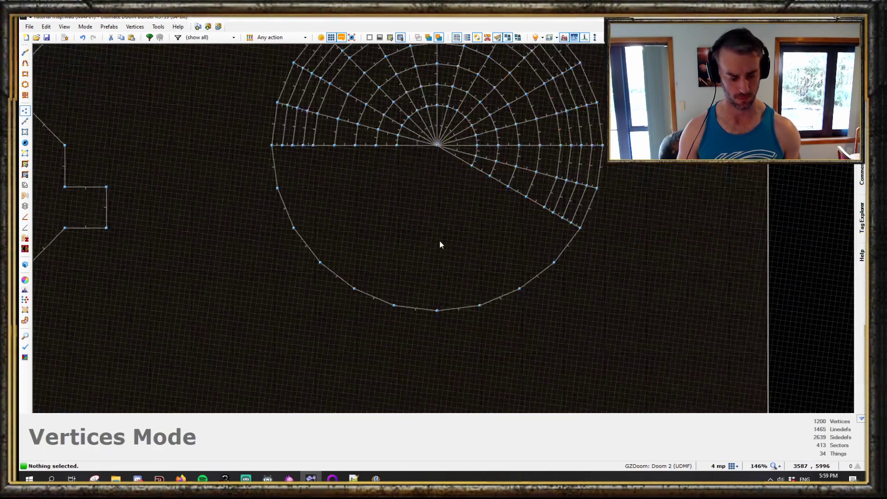
pyautogui.hotkey('ctrl', 'v')
pyautogui.moveTo(537, 153); pyautogui.dragTo(276, 151)
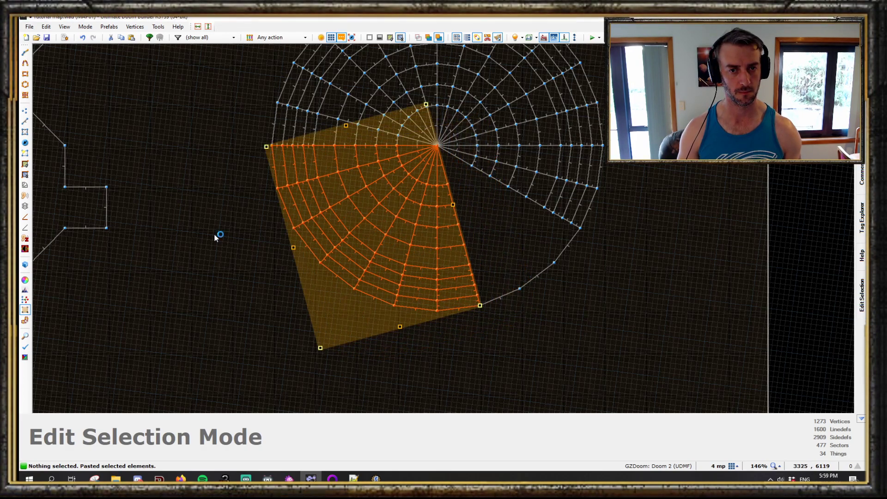
pyautogui.click(215, 238)
# - Select part of a quarter grid and paste it rotated into the circle's remaining gap, completing the full circle
pyautogui.scroll(2, 445, 210)
pyautogui.press('c')
pyautogui.press('s')
pyautogui.moveTo(428, 155); pyautogui.dragTo(417, 290, button='middle')
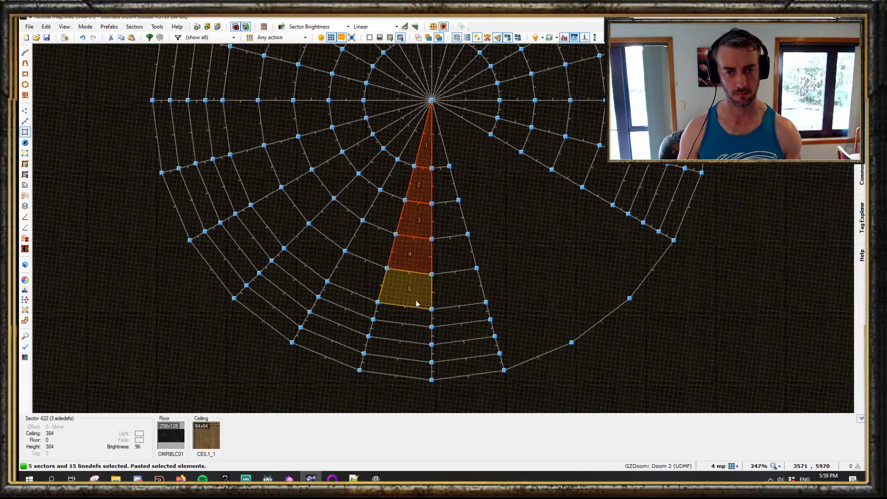
pyautogui.moveTo(402, 134)
pyautogui.mouseDown(button='middle')
pyautogui.moveTo(358, 304)
pyautogui.moveTo(414, 348)
pyautogui.mouseUp(button='middle')
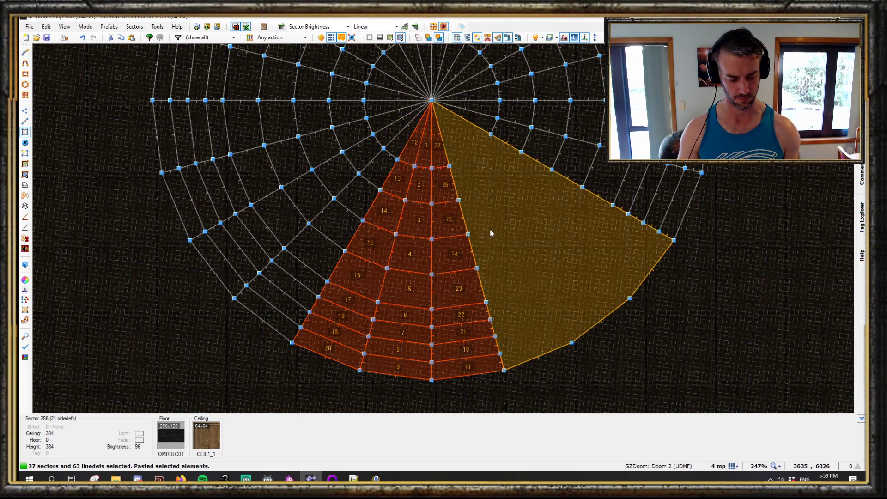
pyautogui.hotkey('ctrl', 'v')
pyautogui.moveTo(605, 89); pyautogui.dragTo(477, 87)
pyautogui.moveTo(424, 115); pyautogui.dragTo(439, 108)
pyautogui.click(706, 261)
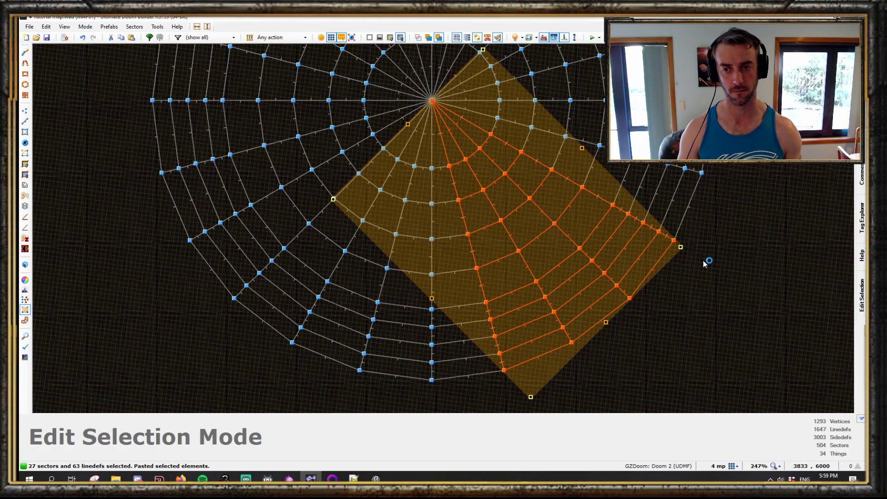
# - Inspect the finished domed circular ceiling in visual mode with full brightness
pyautogui.scroll(1, 616, 283)
pyautogui.press('q')
pyautogui.press('b')
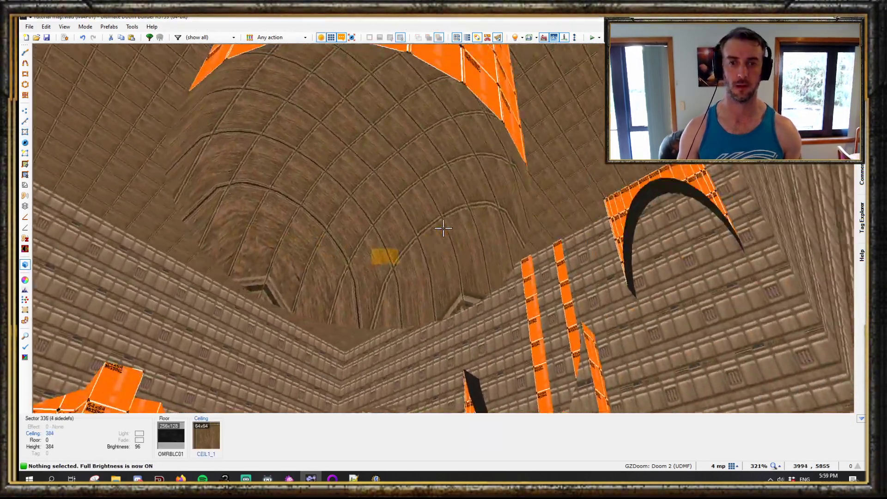
pyautogui.press('s')
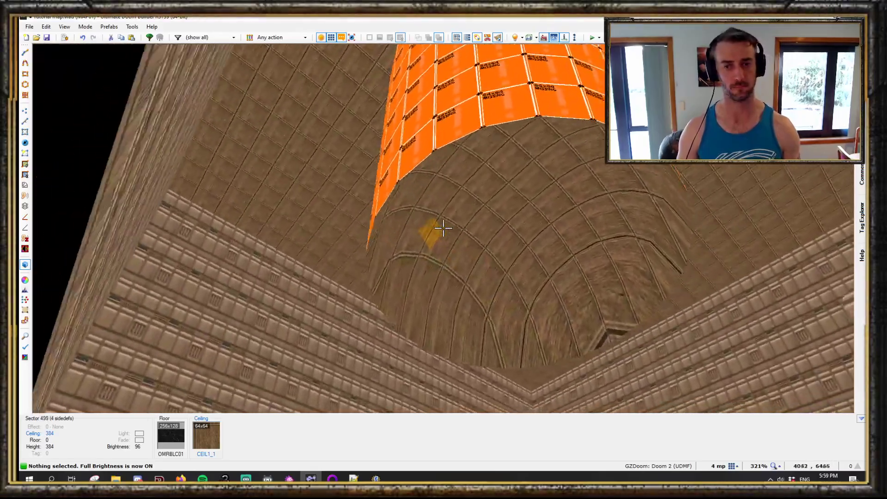
pyautogui.press('b')
pyautogui.press('q')
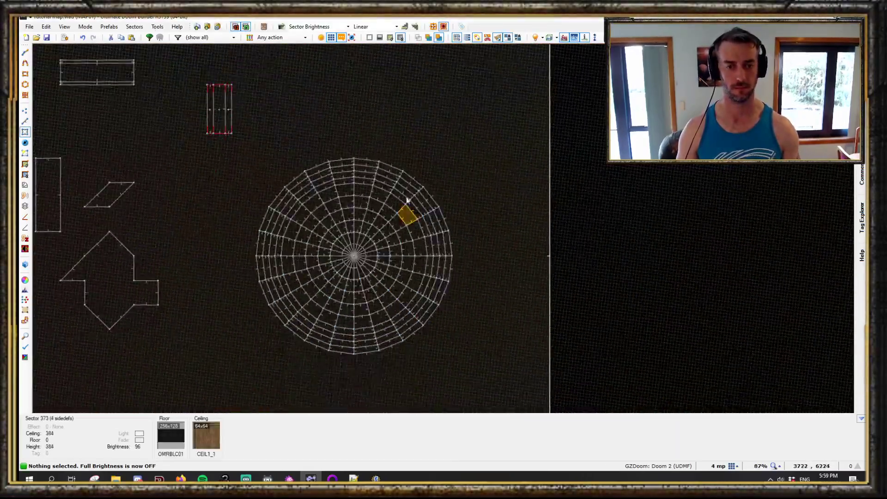
# - Draw a 24-sided circle about 640 units across around the domed grid with a coarser grid
pyautogui.press('[')
pyautogui.press('[')
pyautogui.hotkey('alt', 'shift', 'd')
pyautogui.scroll(2, 403, 357)
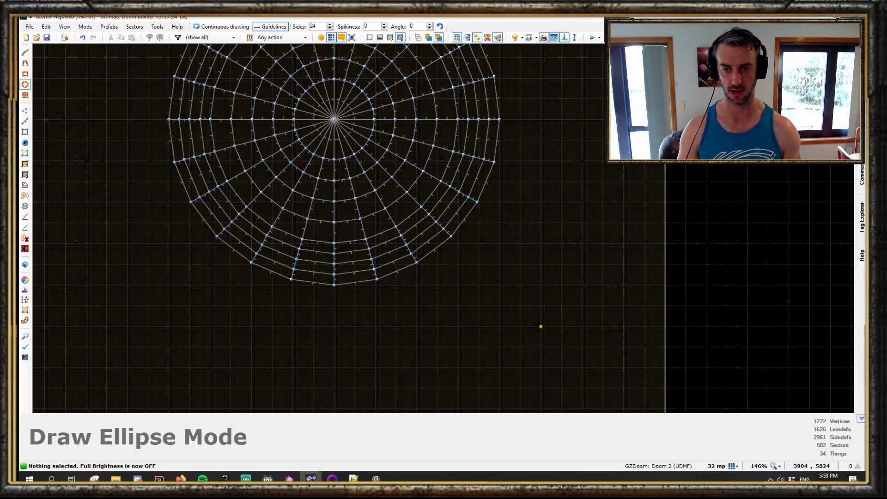
pyautogui.click(539, 325)
pyautogui.moveTo(355, 51); pyautogui.dragTo(527, 317, button='middle')
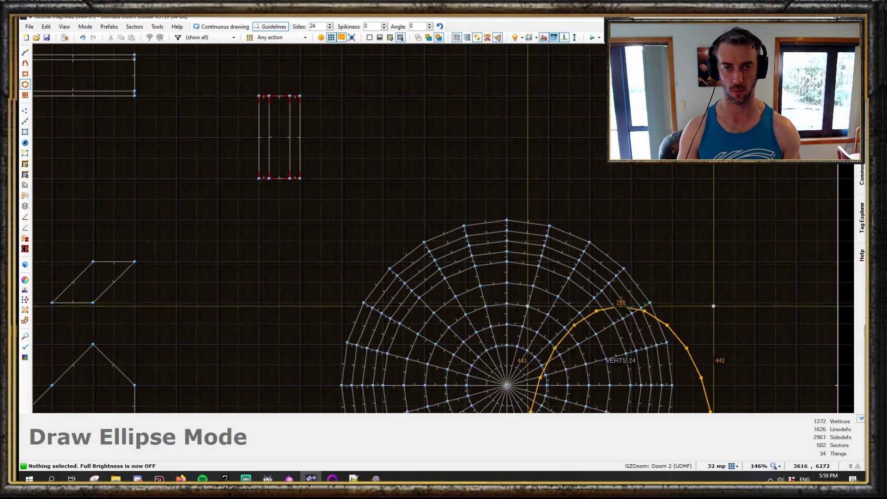
pyautogui.click(300, 187)
# - Set the new outer ring sector's ceiling height to 184 in visual mode
pyautogui.press('q')
pyautogui.press('b')
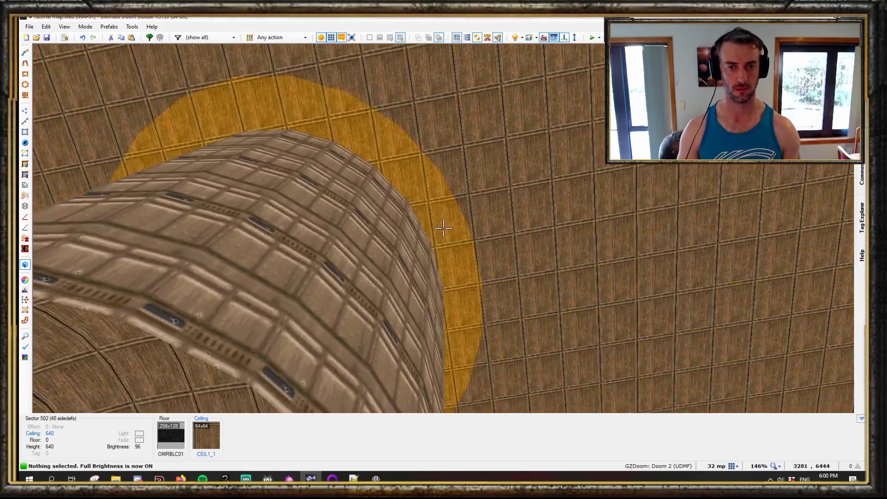
pyautogui.click(444, 228)
pyautogui.scroll(-4, 443, 227)
pyautogui.press('w')
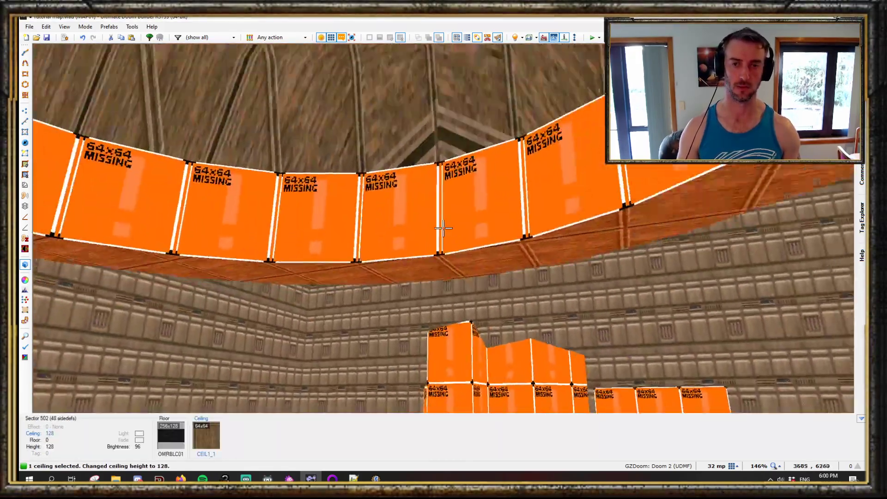
pyautogui.scroll(7, 443, 228)
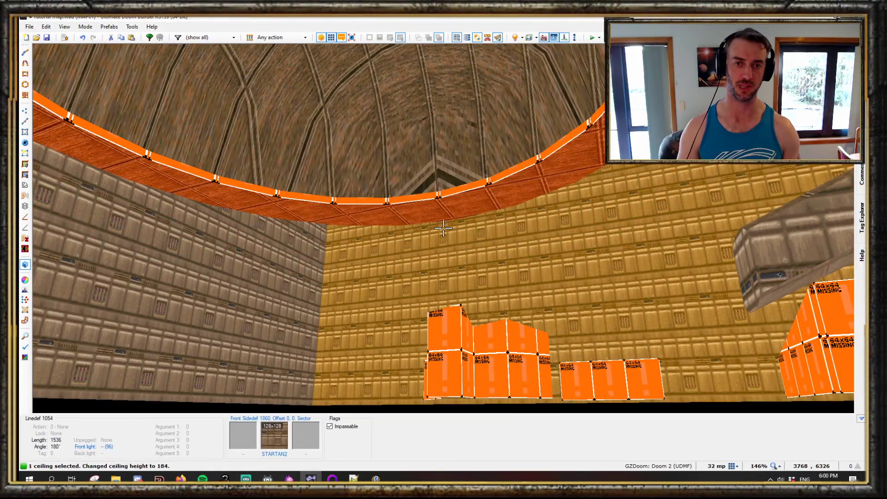
# - Leave visual mode and examine the domed grid's sectors in the map view
pyautogui.scroll(-1, 443, 228)
pyautogui.press('c')
pyautogui.press('s')
pyautogui.press('q')
pyautogui.scroll(-7, 445, 231)
pyautogui.scroll(6, 469, 301)
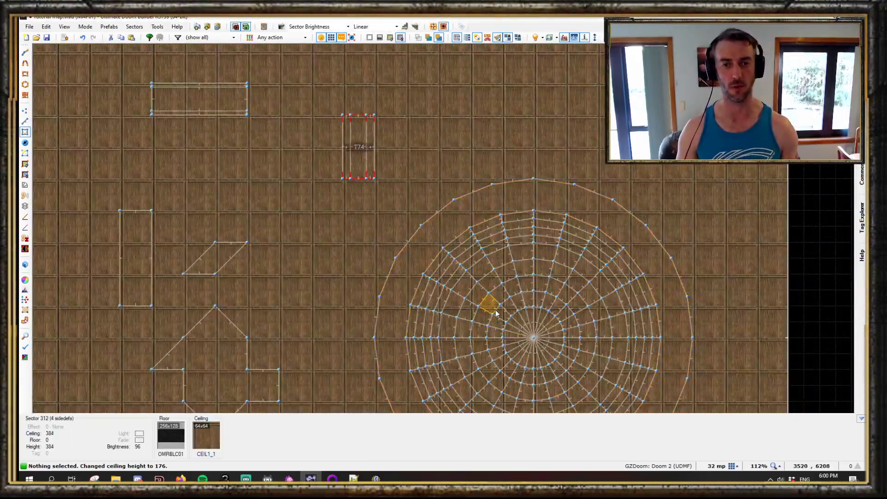
pyautogui.scroll(3, 489, 318)
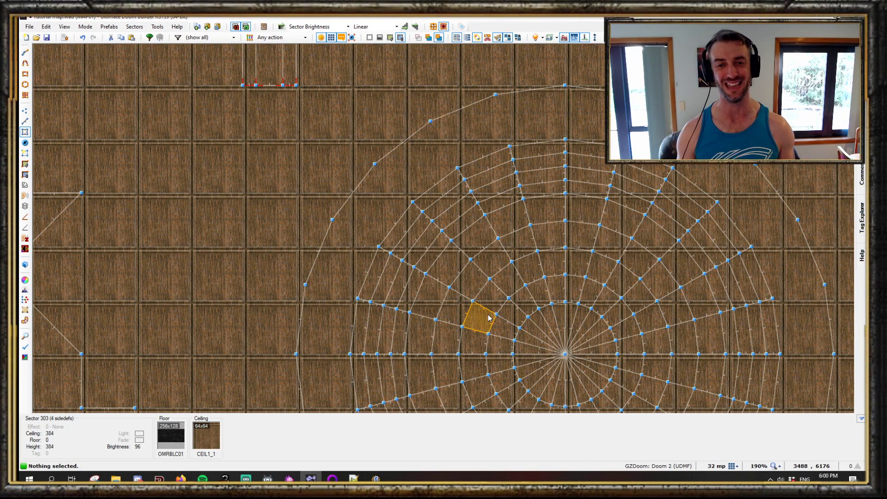
pyautogui.scroll(-4, 489, 318)
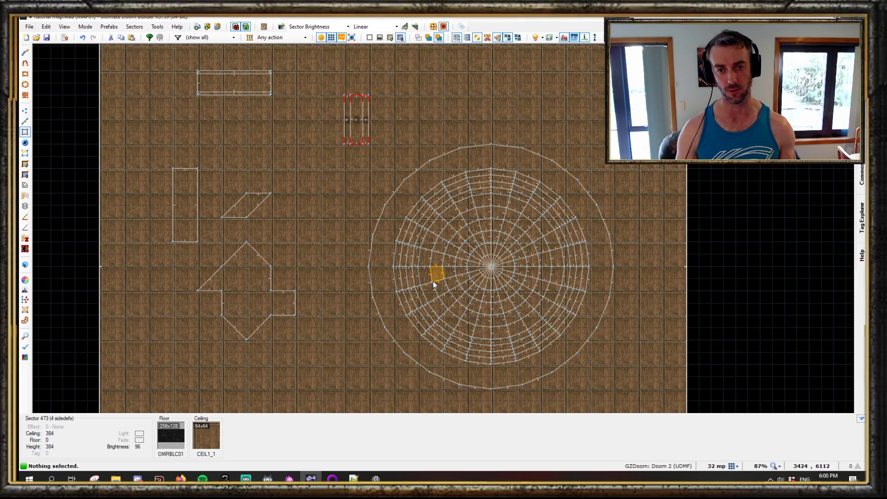
pyautogui.scroll(5, 401, 273)
pyautogui.press('l')
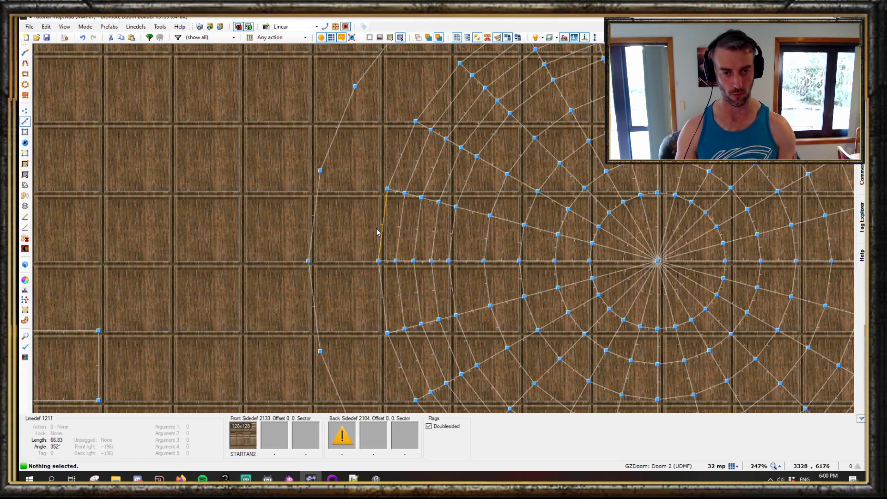
pyautogui.press('b')
pyautogui.hotkey('alt', 'c')
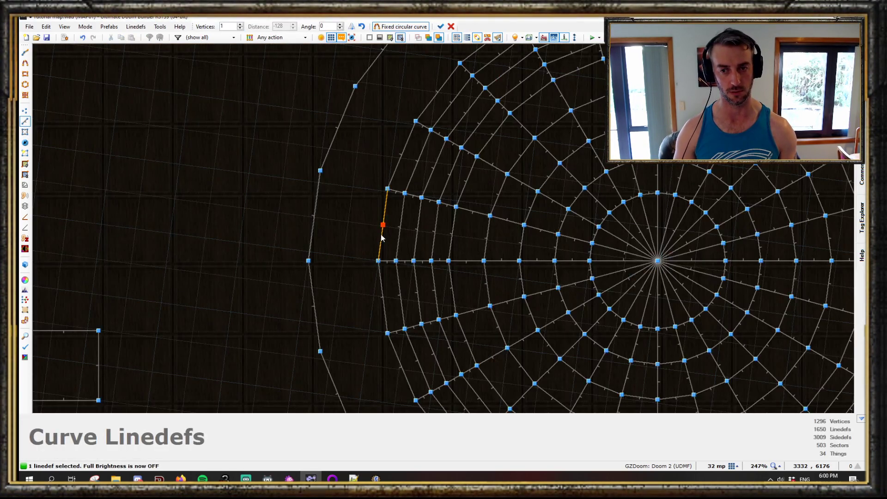
pyautogui.press('Escape')
# - Draw lines across one wedge of the domed grid, splitting a thin strip of cells from its outer edge toward the centre
pyautogui.scroll(1, 381, 238)
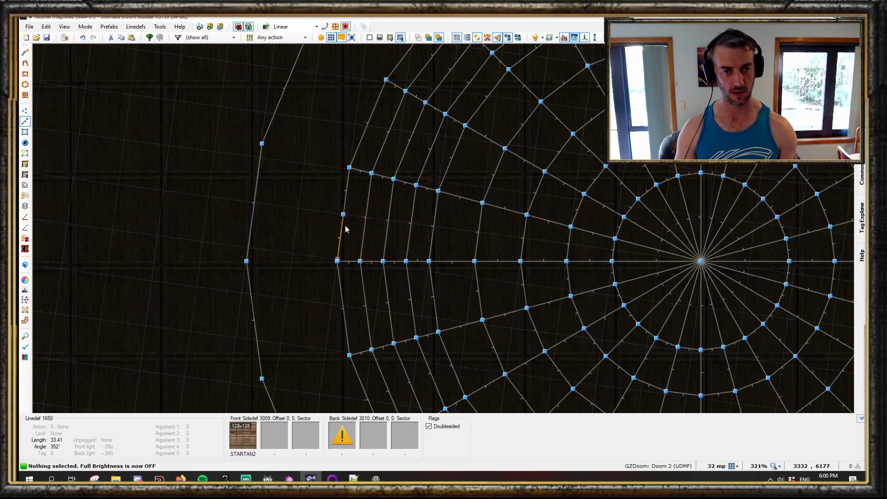
pyautogui.press('d')
pyautogui.scroll(1, 346, 211)
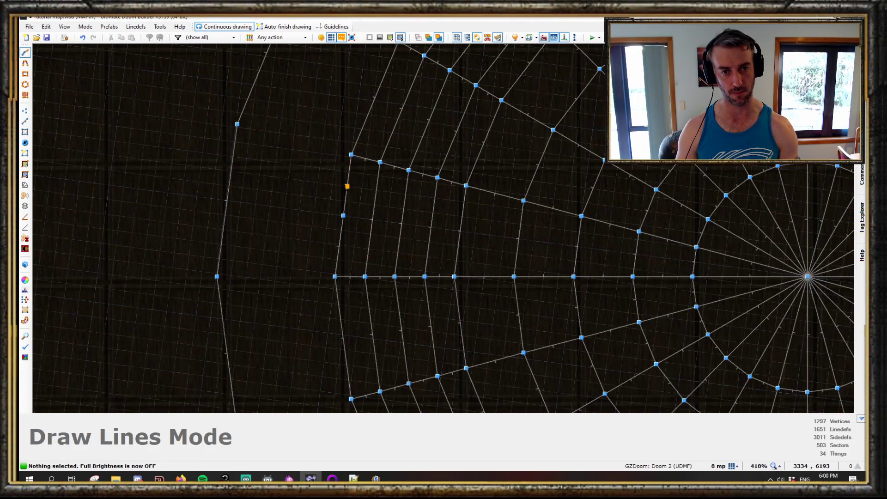
pyautogui.click(345, 201)
pyautogui.scroll(2, 707, 275)
pyautogui.scroll(5, 697, 246)
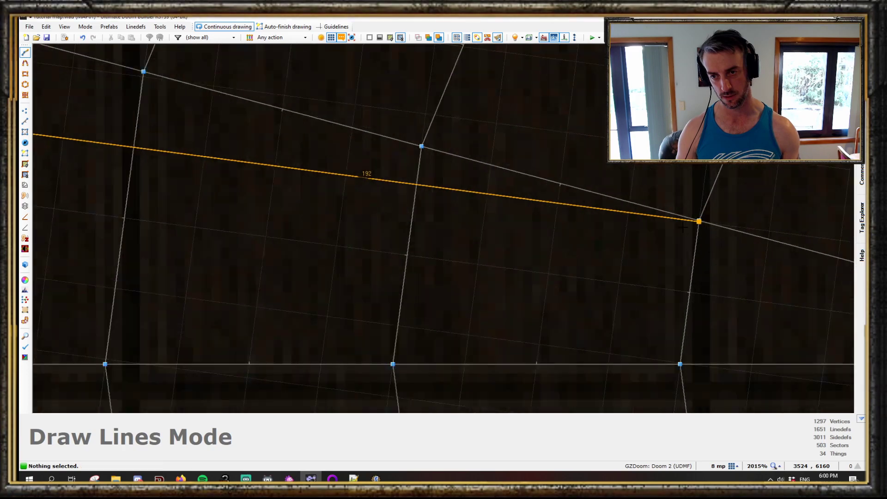
pyautogui.click(714, 222)
pyautogui.rightClick(712, 222)
pyautogui.scroll(-4, 709, 306)
pyautogui.moveTo(702, 375); pyautogui.dragTo(700, 344, button='middle')
pyautogui.click(697, 310)
pyautogui.moveTo(37, 198); pyautogui.dragTo(383, 247, button='middle')
pyautogui.click(273, 258)
pyautogui.rightClick(274, 260)
pyautogui.scroll(-4, 291, 284)
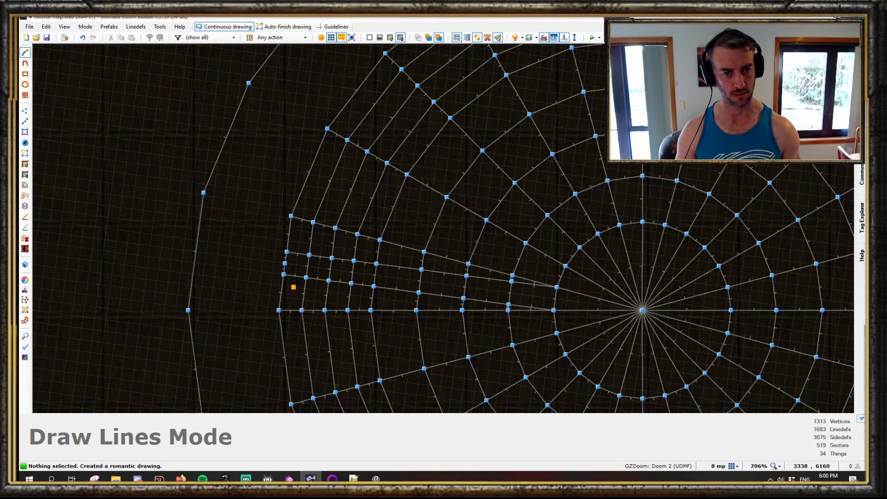
# - Select the nine thin strip sectors and merge them into one sector
pyautogui.press('s')
pyautogui.moveTo(274, 265); pyautogui.dragTo(510, 304, button='middle')
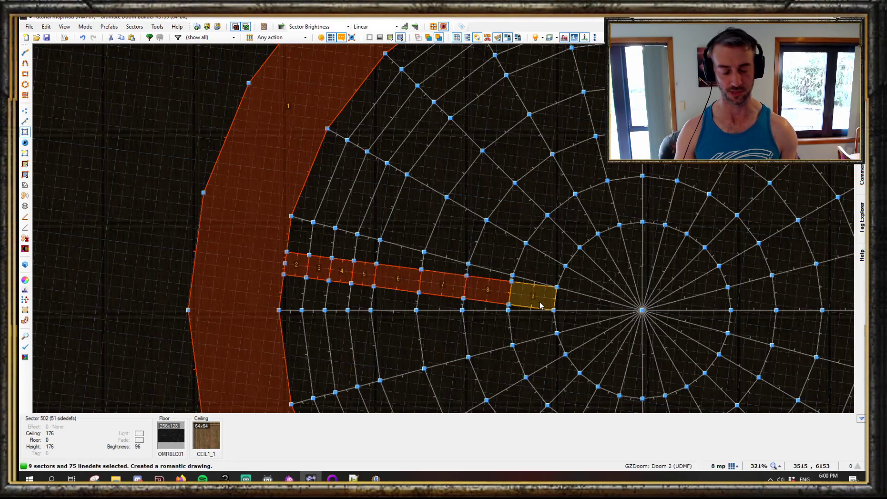
pyautogui.hotkey('shift', 'j')
pyautogui.scroll(4, 389, 266)
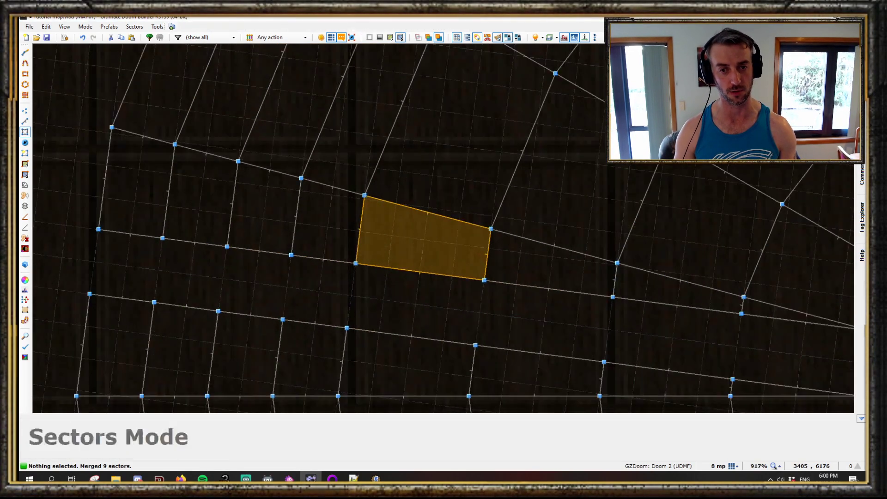
# - Inspect the merged strip from below in visual mode with full brightness
pyautogui.press('w')
pyautogui.press('b')
pyautogui.press('e')
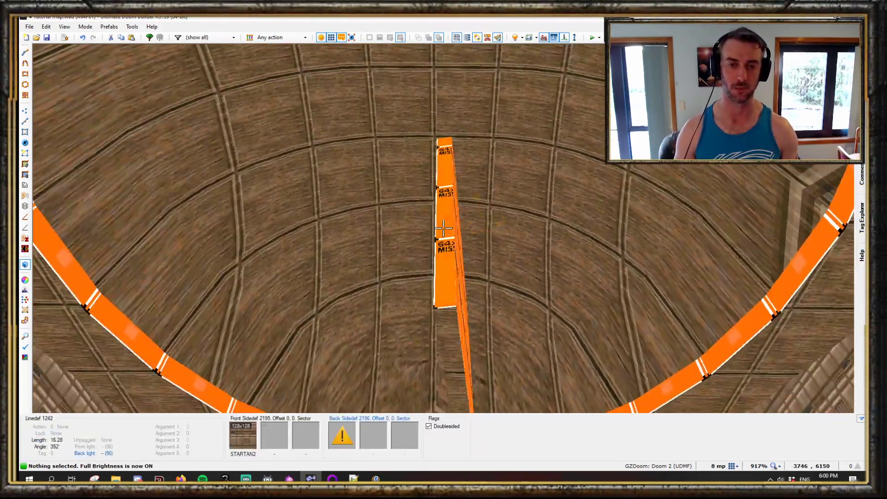
pyautogui.press('w')
pyautogui.press('b')
# - Open the sector properties of the outer grid cell beside the strip and view its slope settings
pyautogui.scroll(6, 199, 295)
pyautogui.click(150, 144)
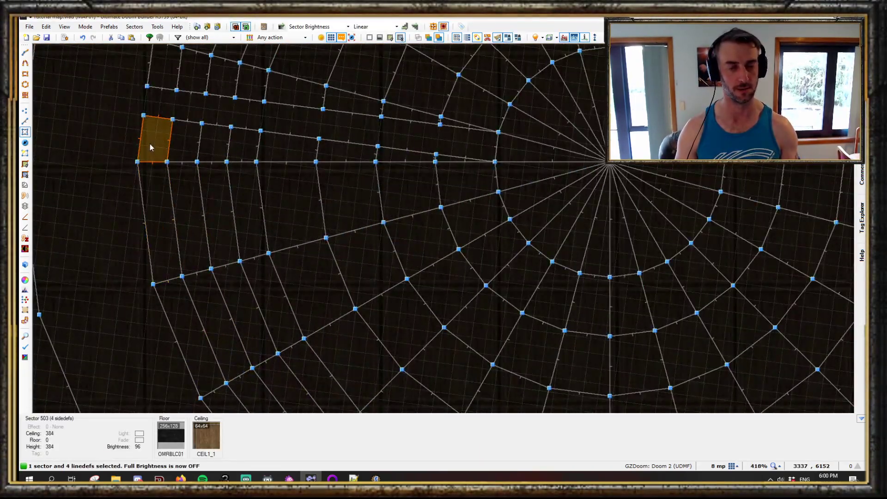
pyautogui.rightClick(150, 143)
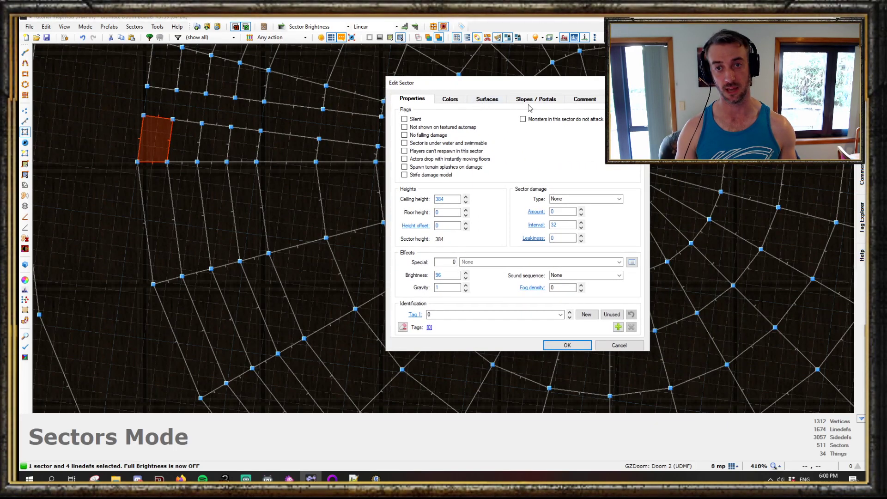
pyautogui.click(532, 99)
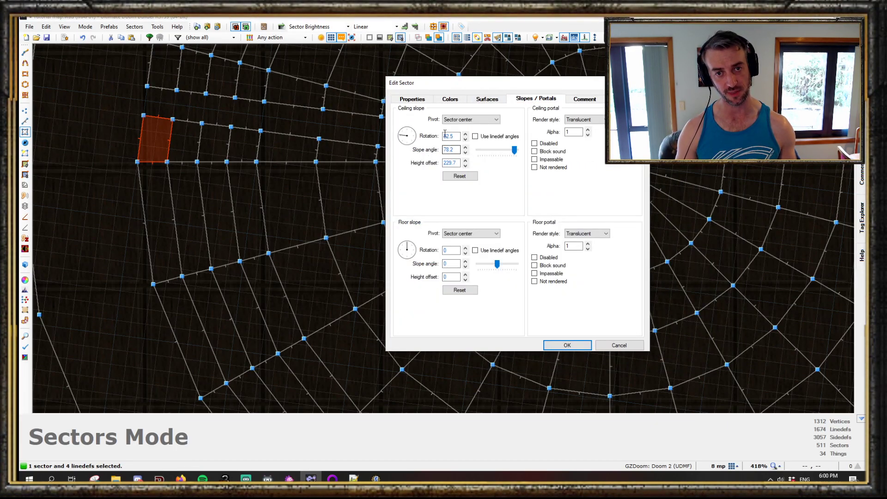
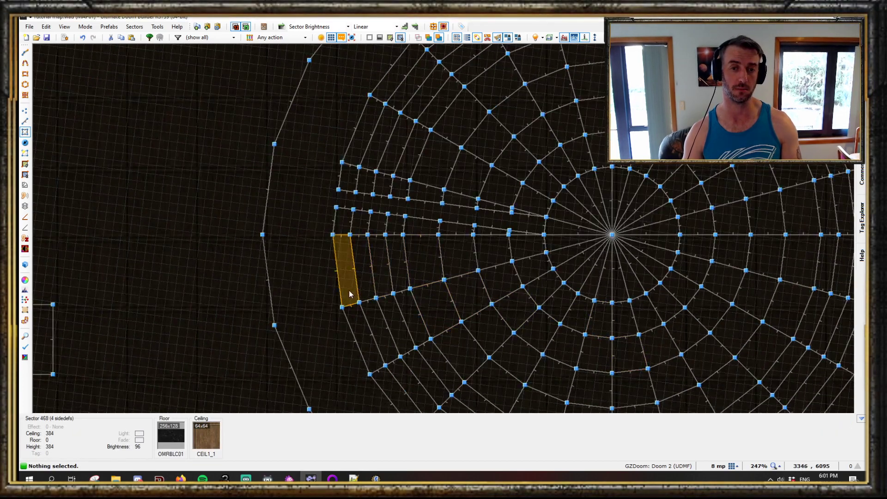
# - Select the ten sectors of the thin strip and reset their ceiling slope settings
pyautogui.click(347, 270)
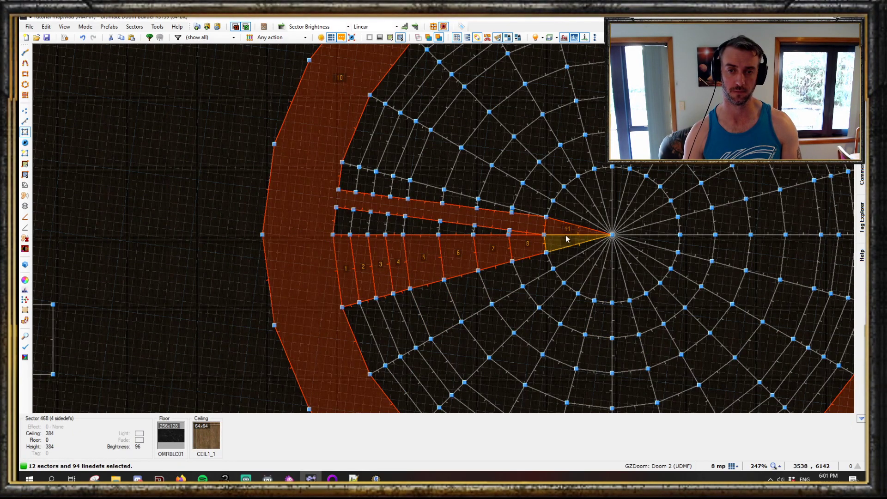
pyautogui.click(565, 230)
pyautogui.click(529, 224)
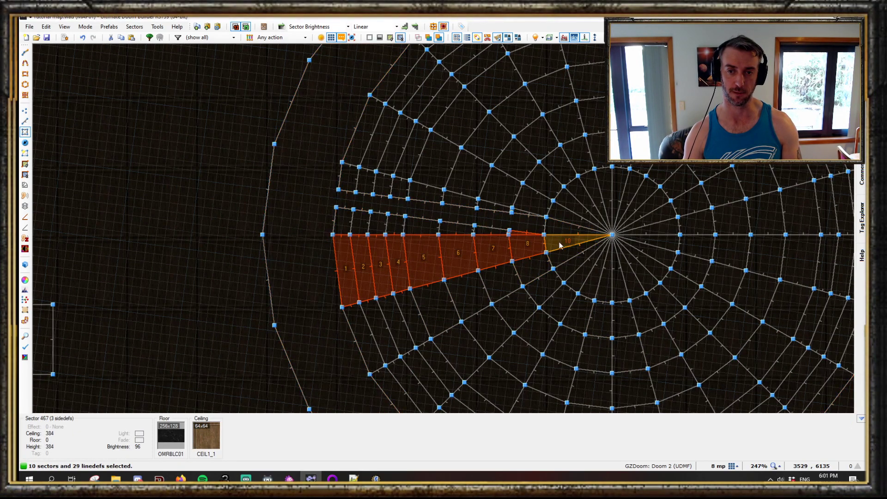
pyautogui.rightClick(563, 244)
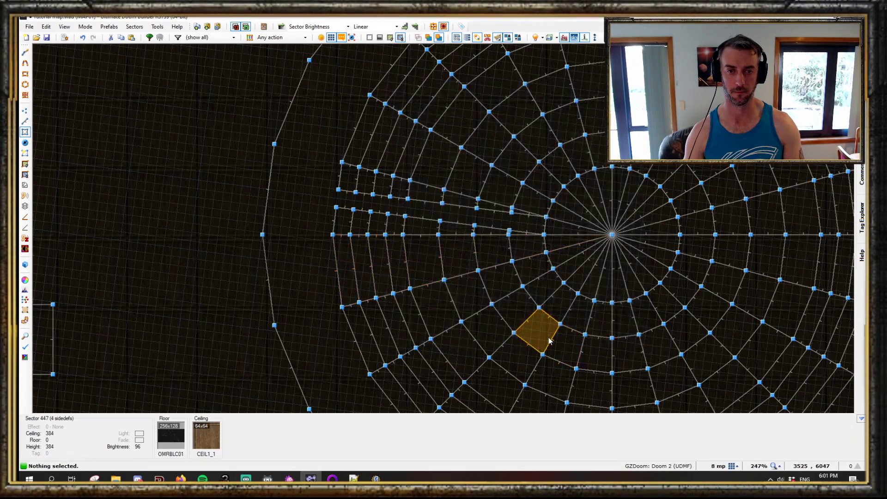
# - Examine the strip's ceilings from below in visual mode with full brightness
pyautogui.press('q')
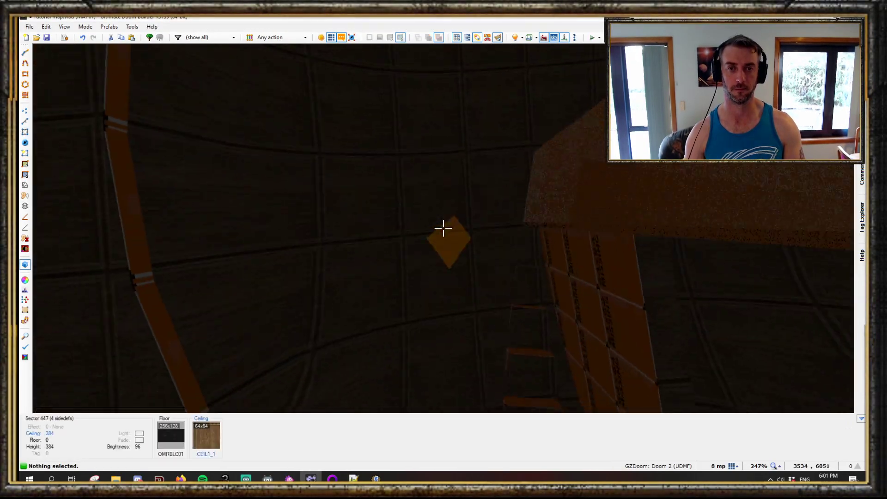
pyautogui.press('b')
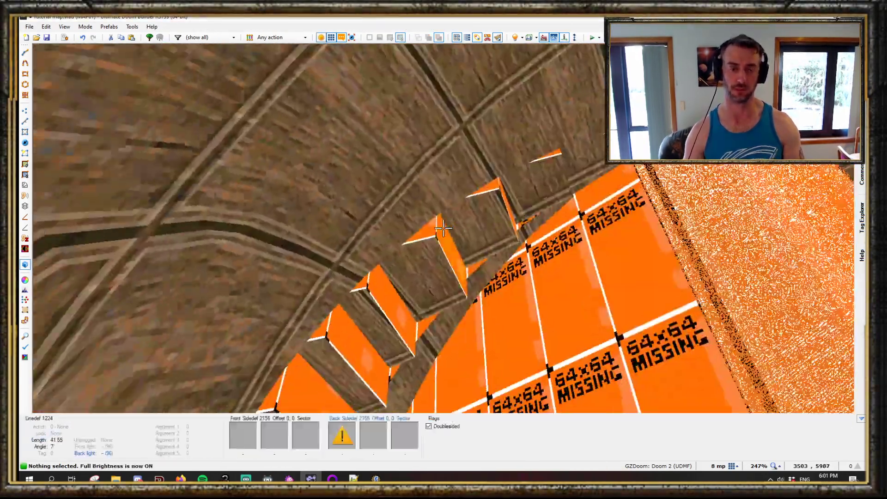
pyautogui.press('w')
pyautogui.click(443, 228)
pyautogui.click(443, 228)
pyautogui.click(443, 228)
pyautogui.click(443, 227)
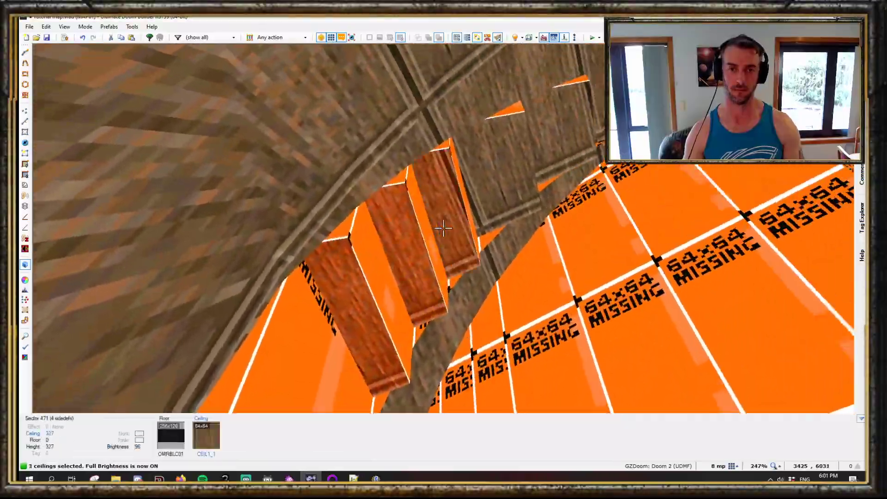
pyautogui.click(443, 228)
pyautogui.click(443, 228)
pyautogui.click(443, 228)
pyautogui.press('c')
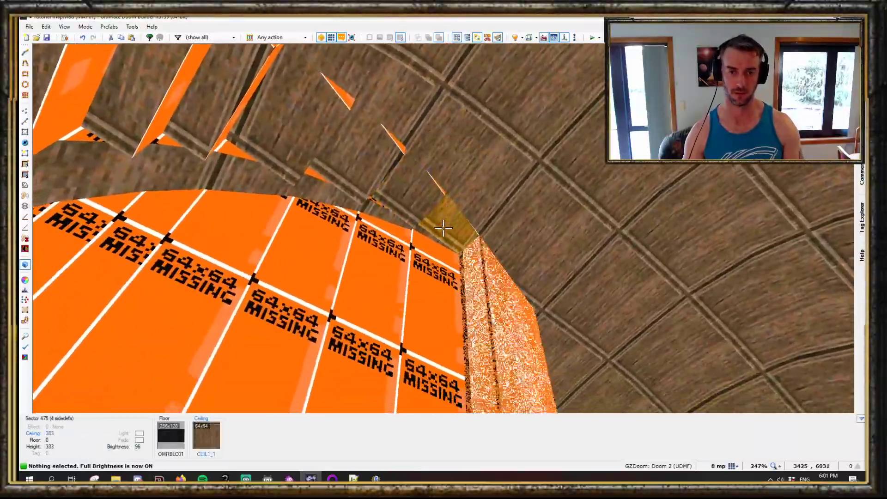
pyautogui.press('s')
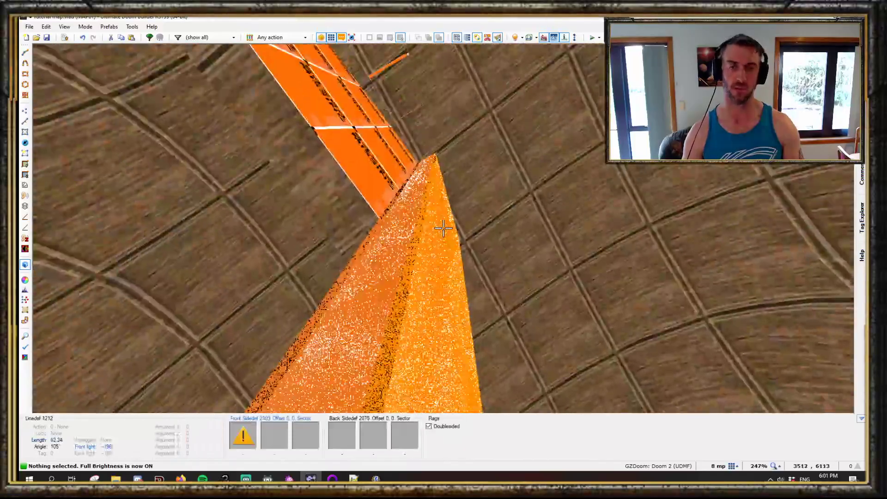
pyautogui.press('q')
pyautogui.press('b')
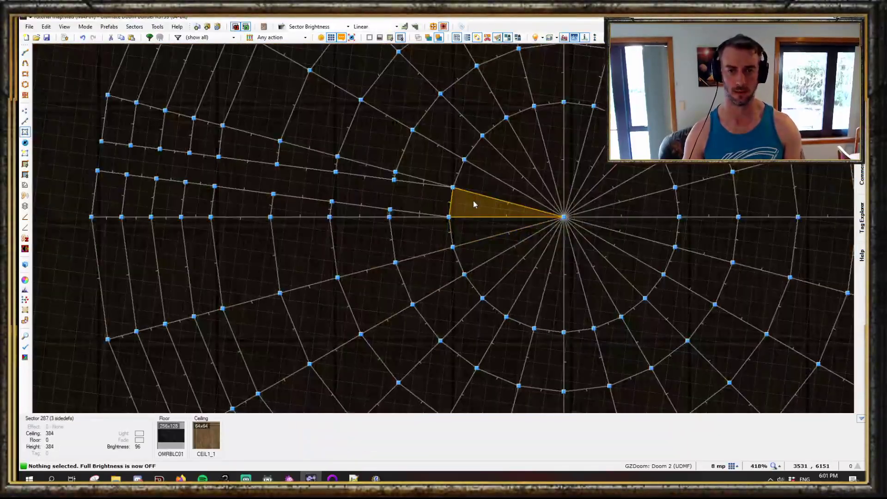
# - Open the properties of the triangular sector at the strip's inner end and close them
pyautogui.click(470, 230)
pyautogui.rightClick(470, 230)
pyautogui.press('Escape')
pyautogui.rightClick(477, 242)
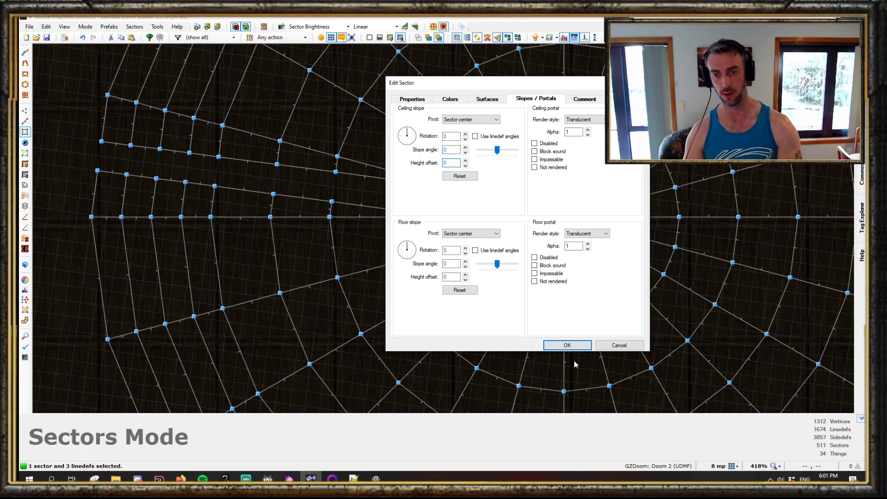
pyautogui.click(567, 345)
# - Raise a strip sector's ceiling in visual mode to a height of 384
pyautogui.scroll(3, 472, 236)
pyautogui.press('q')
pyautogui.press('b')
pyautogui.press('e')
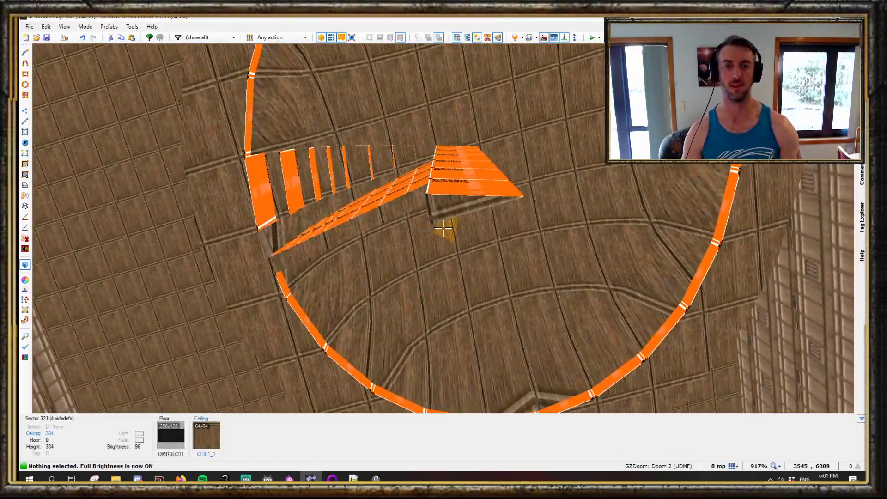
pyautogui.click(444, 228)
pyautogui.scroll(8, 444, 228)
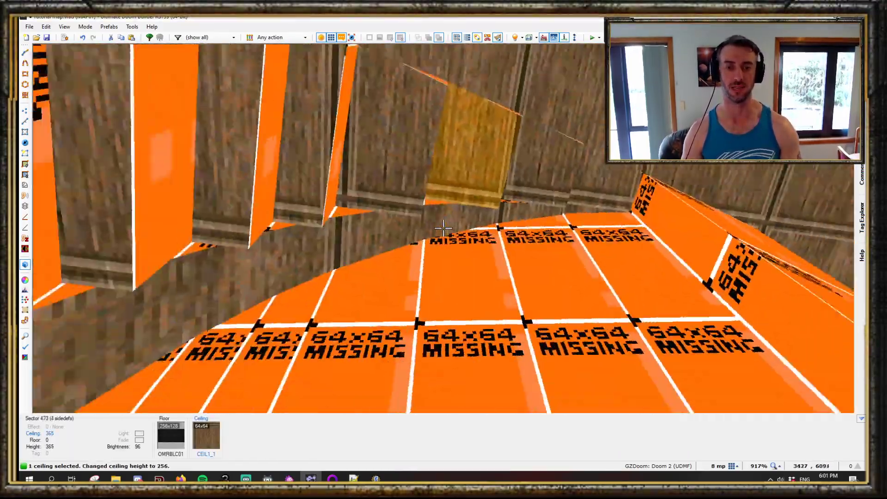
pyautogui.scroll(9, 444, 229)
pyautogui.scroll(5, 443, 228)
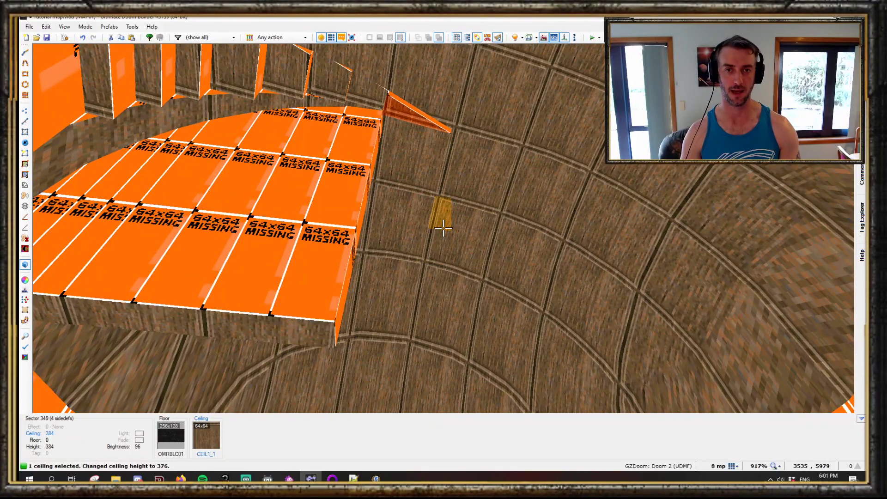
pyautogui.scroll(1, 444, 228)
pyautogui.press('c')
pyautogui.press('q')
# - Fly around beneath the domed ceiling in visual mode to inspect the strip and surrounding sectors
pyautogui.scroll(-4, 440, 235)
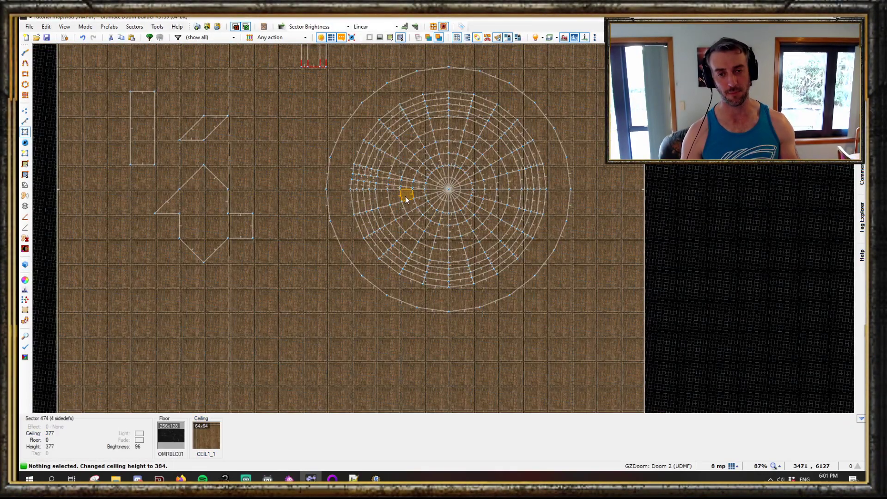
pyautogui.scroll(4, 406, 199)
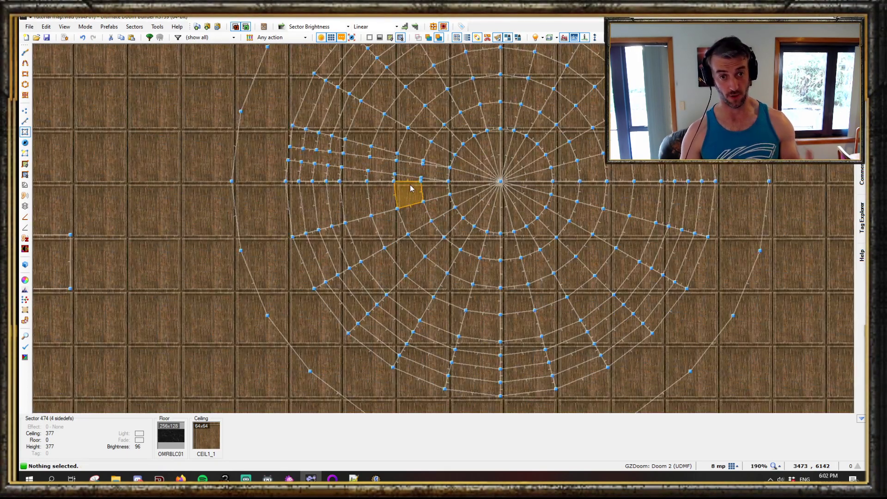
pyautogui.scroll(-5, 411, 188)
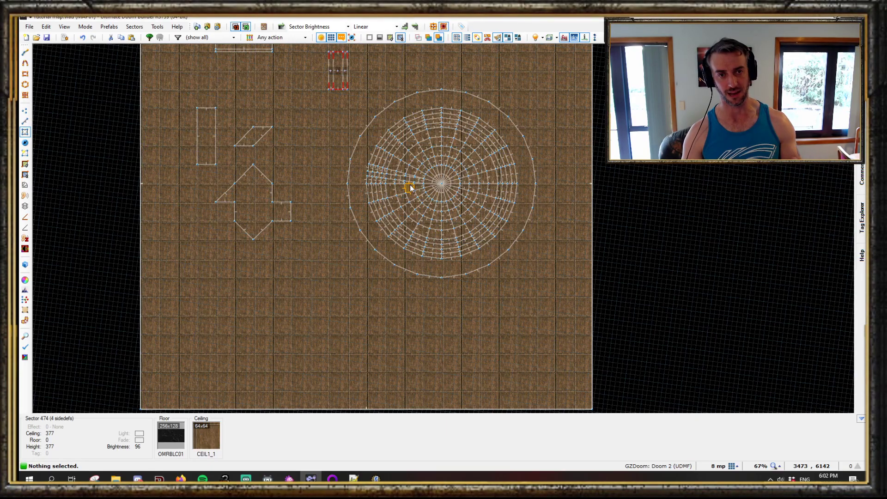
pyautogui.scroll(5, 411, 189)
pyautogui.scroll(-4, 391, 230)
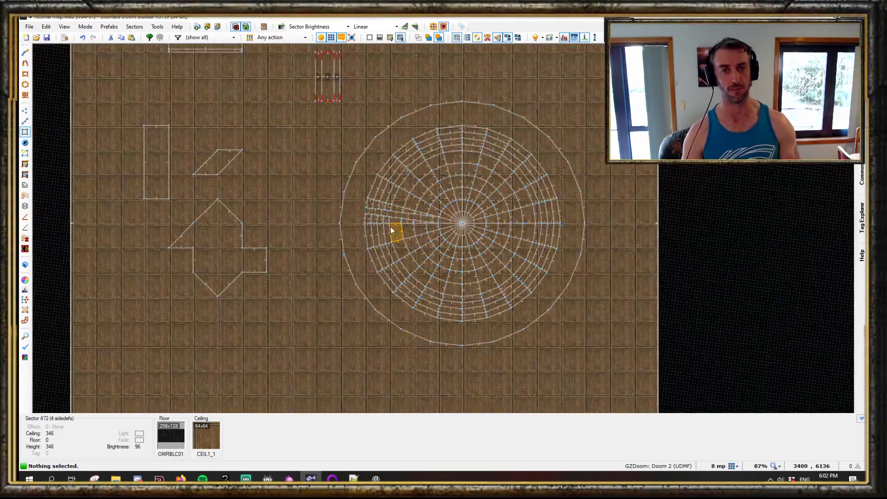
pyautogui.press('w')
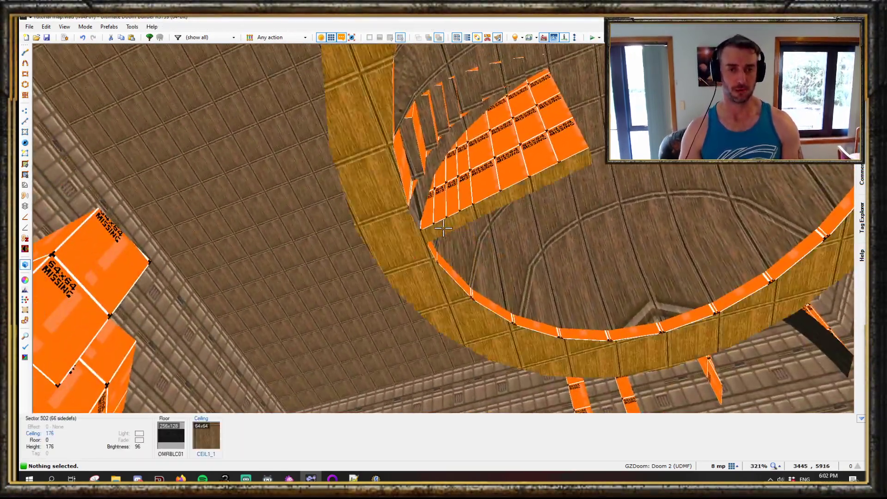
pyautogui.press('e')
pyautogui.press('d')
pyautogui.press('e')
pyautogui.press('d')
pyautogui.press('e')
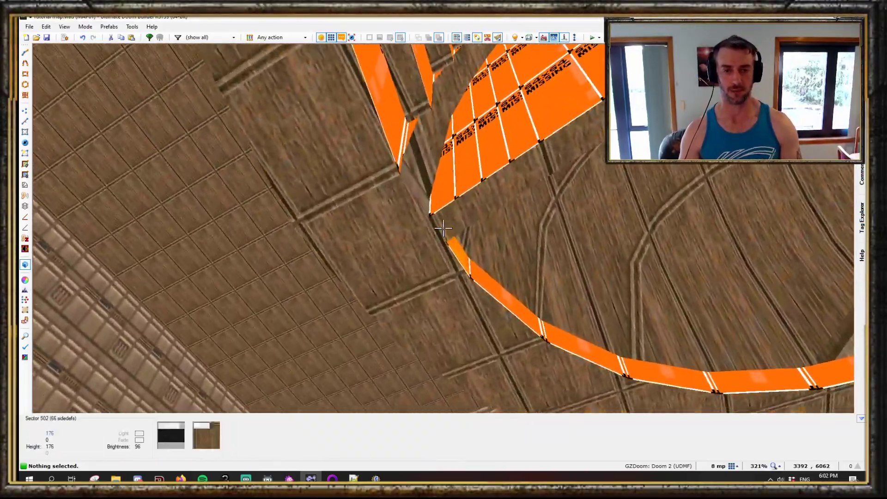
pyautogui.press('d')
pyautogui.press('e')
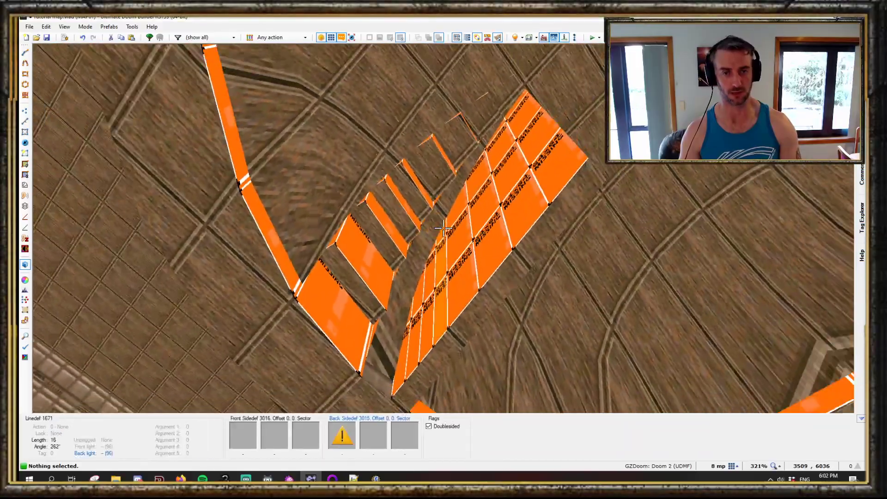
pyautogui.press('e')
pyautogui.press('d')
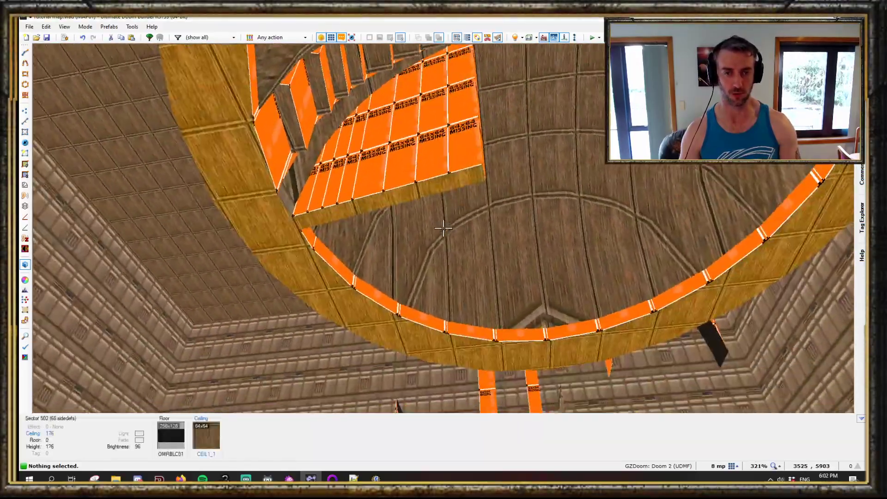
pyautogui.press('f')
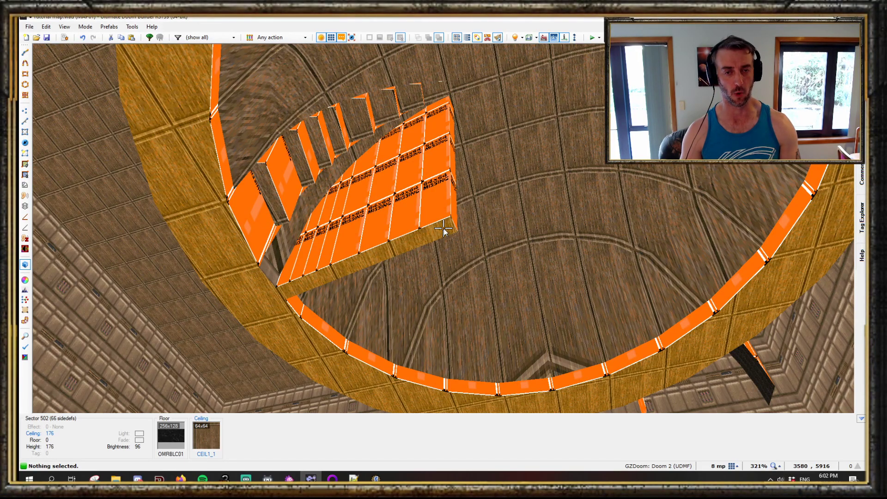
pyautogui.press('w')
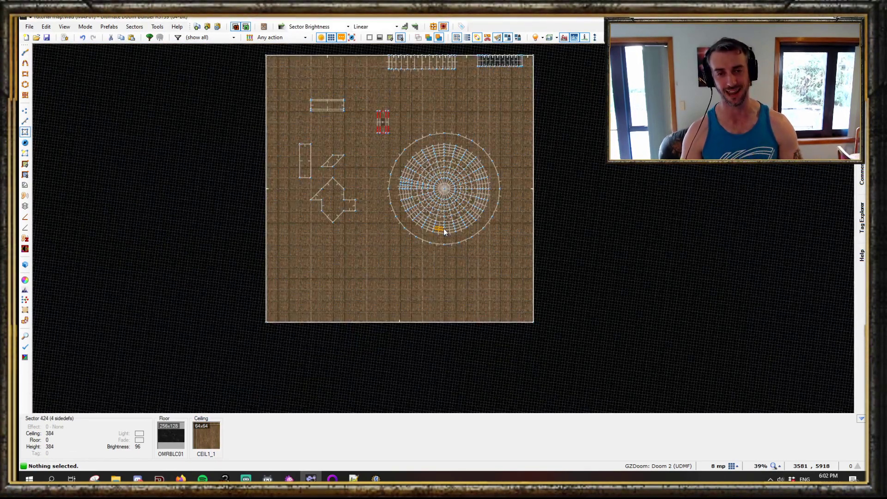
# - Review the triangular sector's properties, surface and slope settings, and cancel without changes
pyautogui.scroll(7, 444, 229)
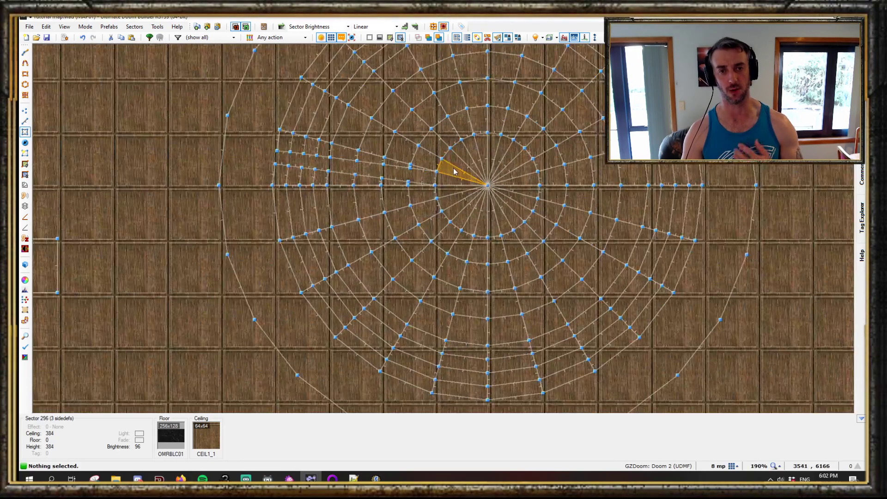
pyautogui.rightClick(444, 184)
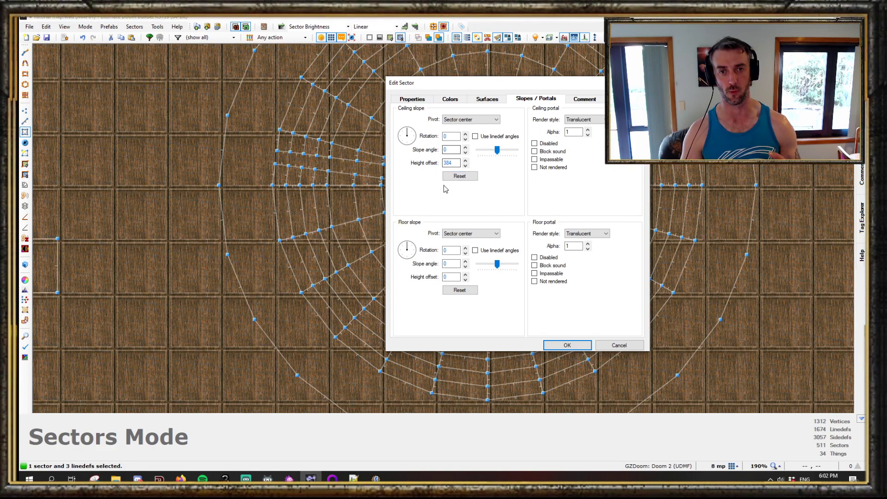
pyautogui.click(408, 100)
pyautogui.click(488, 99)
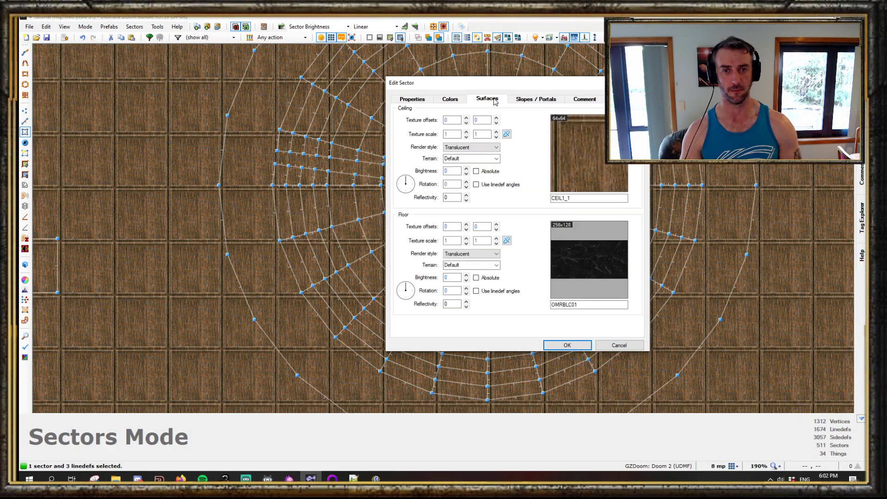
pyautogui.click(528, 100)
pyautogui.click(619, 349)
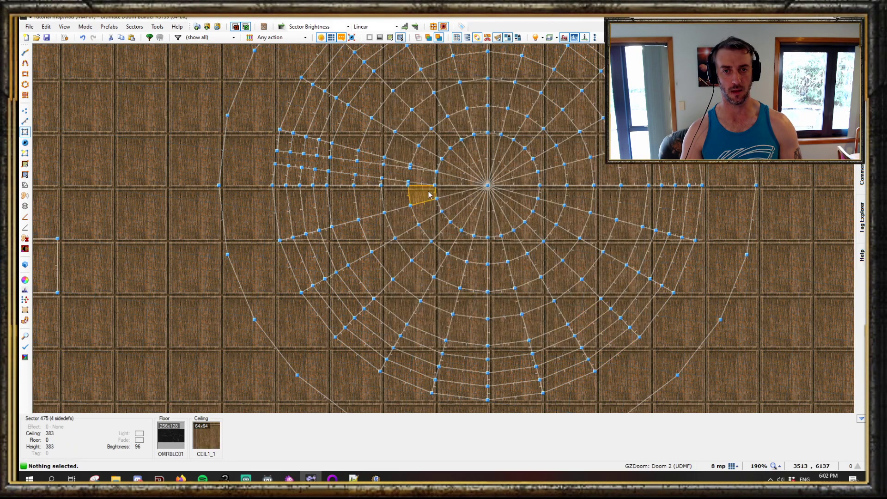
# - Place a single-point line drawing on the map's top boundary wall in Draw Lines mode
pyautogui.scroll(-5, 448, 179)
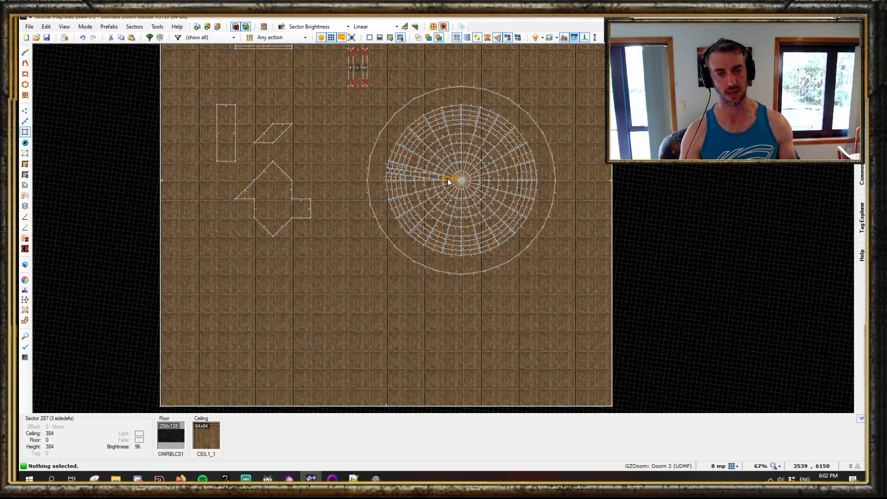
pyautogui.scroll(8, 393, 139)
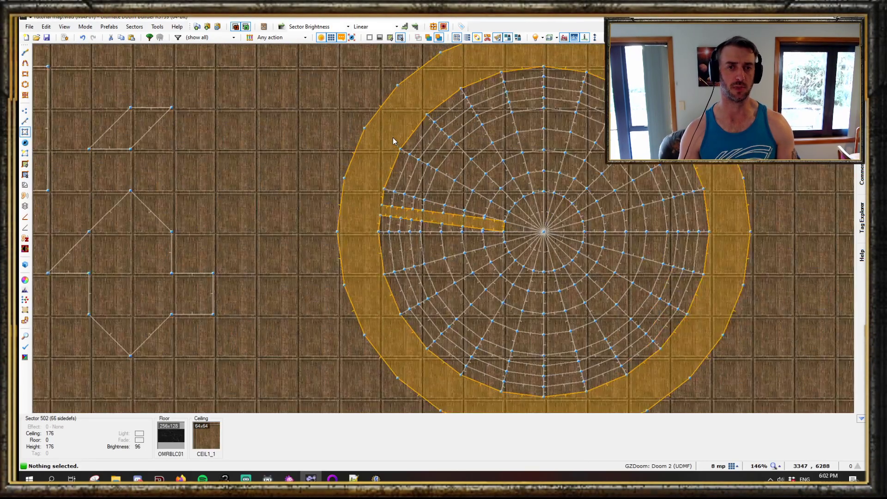
pyautogui.press('d')
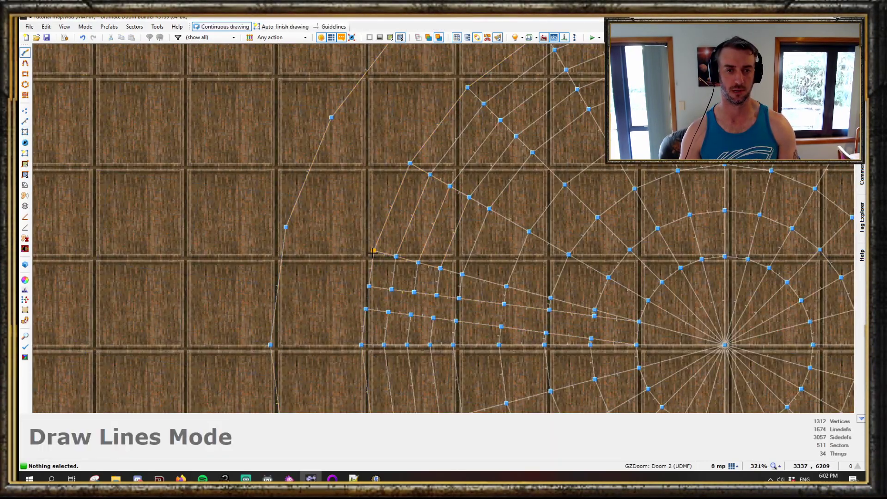
pyautogui.scroll(-6, 404, 224)
pyautogui.scroll(1, 357, 276)
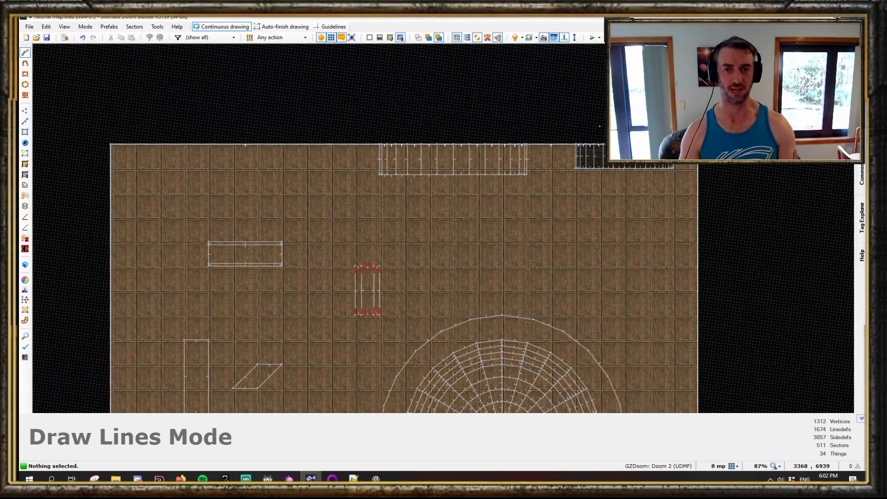
pyautogui.scroll(5, 585, 133)
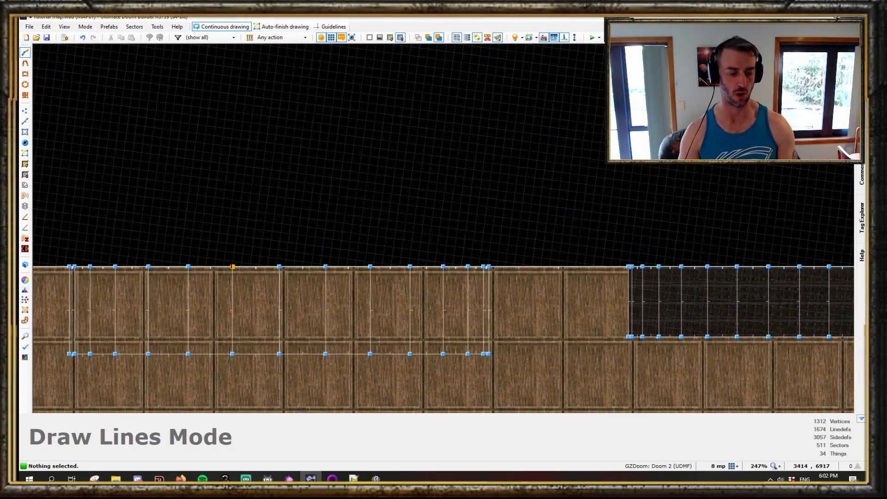
pyautogui.click(279, 267)
pyautogui.rightClick(279, 267)
# - Inspect the new thin sector at the top wall in visual mode
pyautogui.press('q')
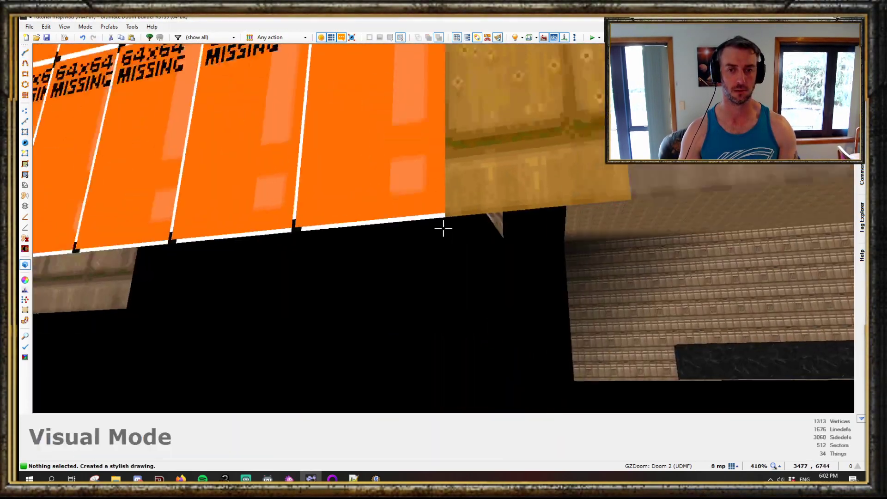
pyautogui.press('w')
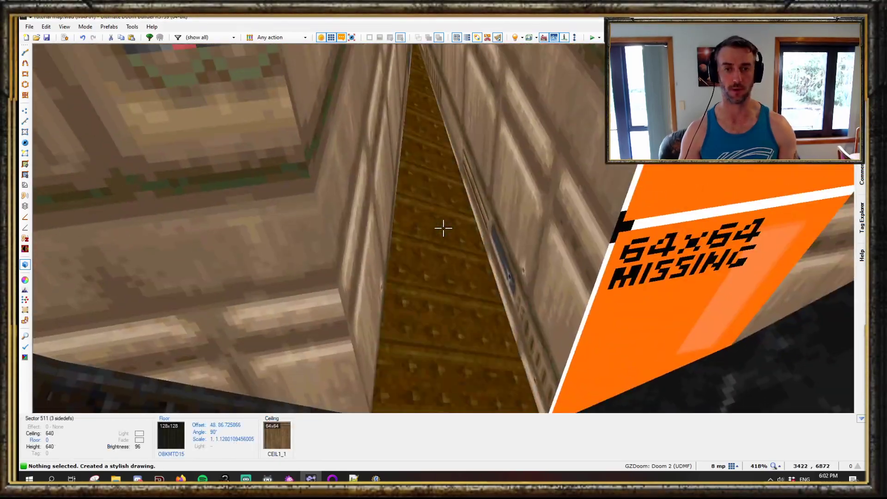
pyautogui.press('s')
pyautogui.press('s')
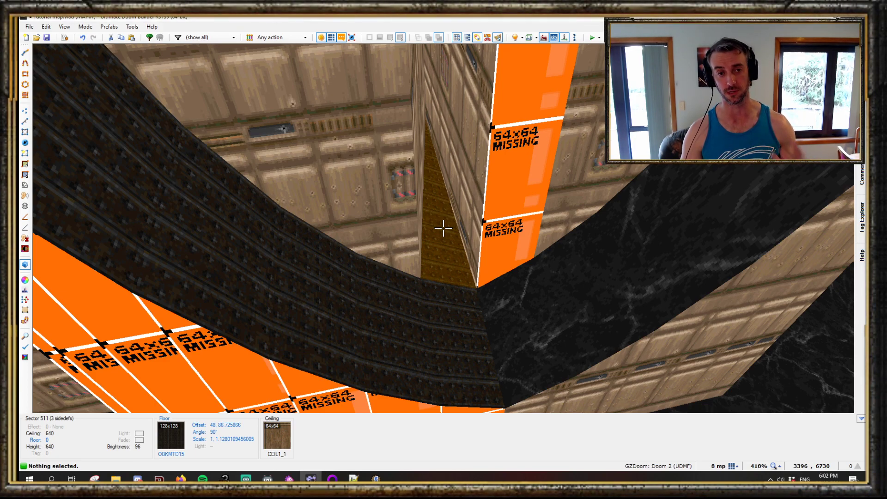
# - Review the sloped sector's slope settings and properties, closing the sector dialog both times
pyautogui.rightClick(443, 228)
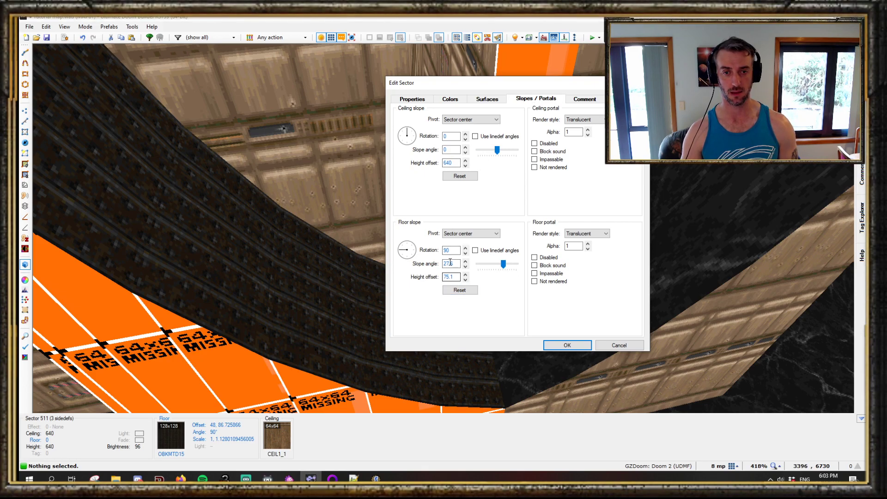
pyautogui.click(578, 348)
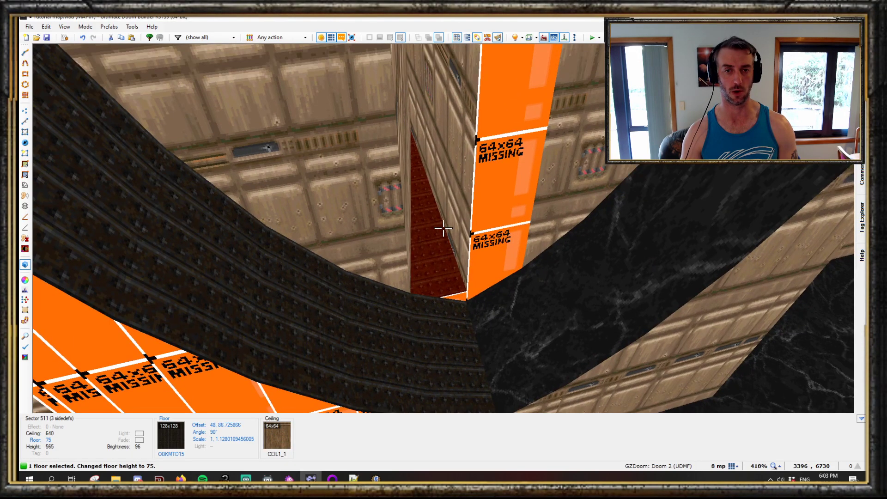
pyautogui.rightClick(443, 228)
pyautogui.click(413, 99)
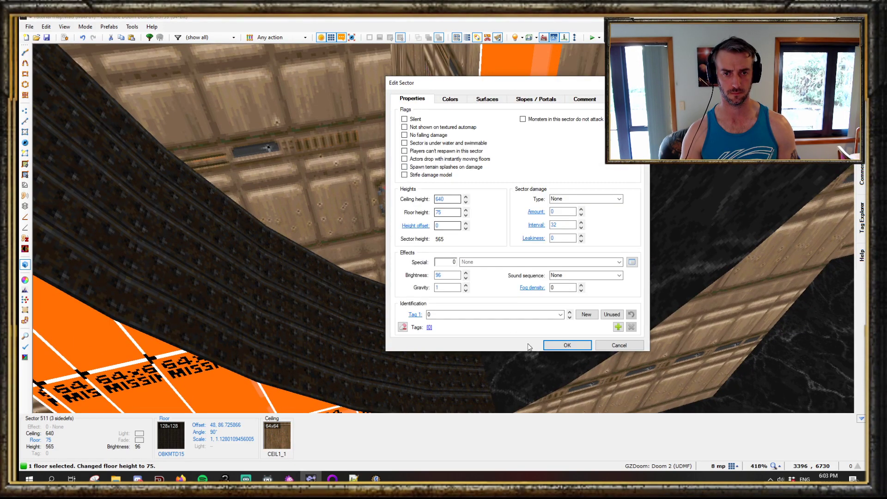
pyautogui.click(617, 345)
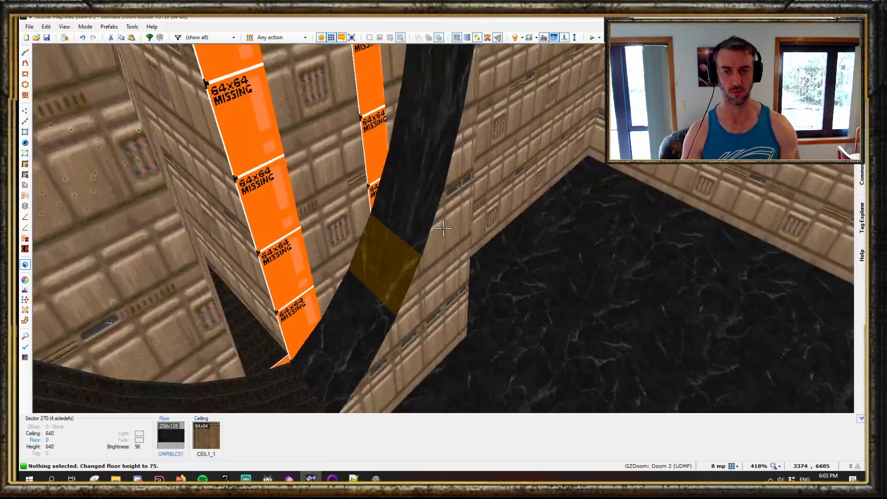
# - Fly around the room in visual mode to inspect the dome, pillars and surrounding walls
pyautogui.press('e')
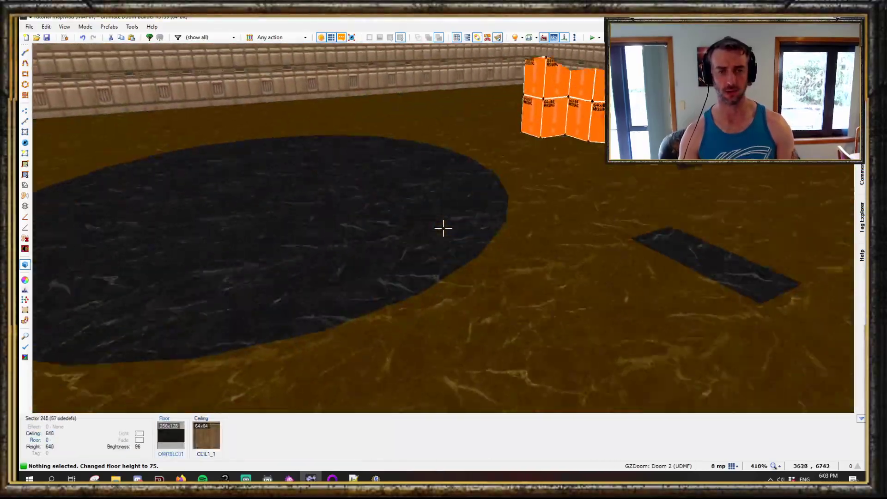
pyautogui.press('d')
pyautogui.press('s')
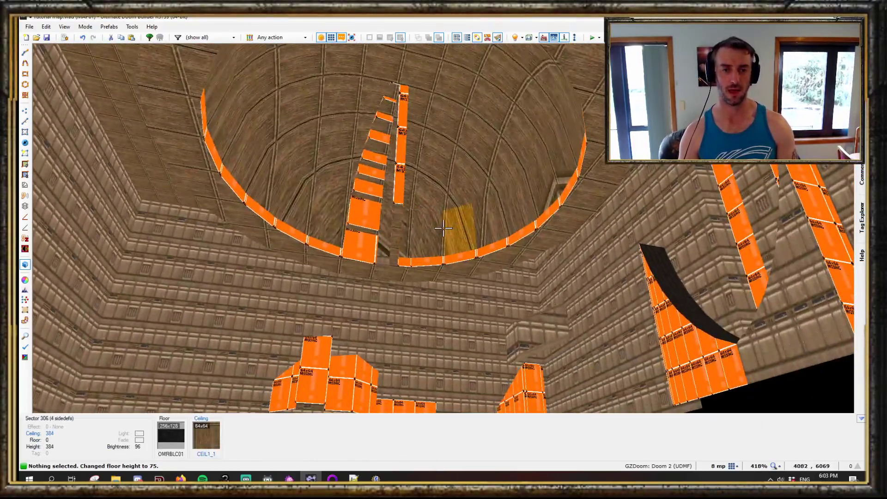
pyautogui.press('f')
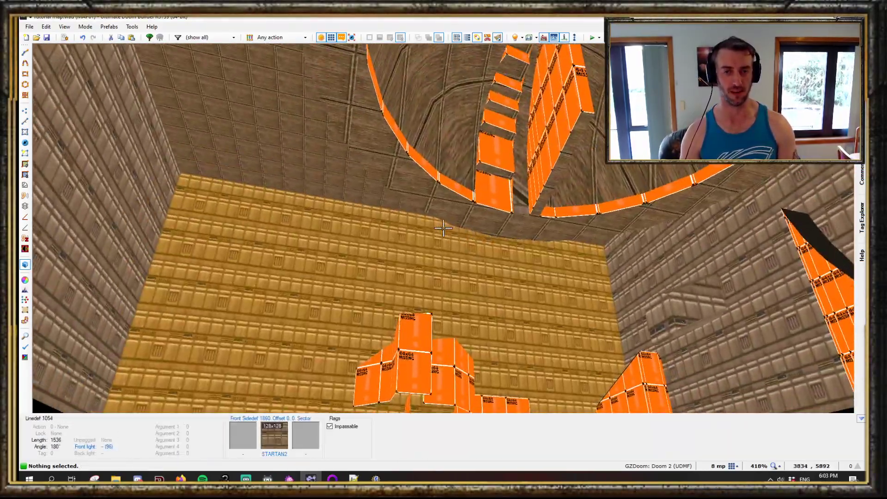
pyautogui.press('s')
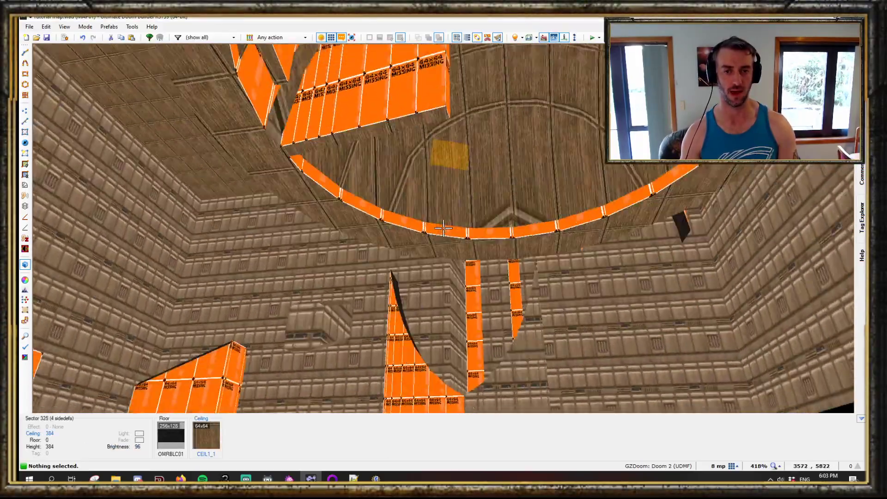
pyautogui.press('e')
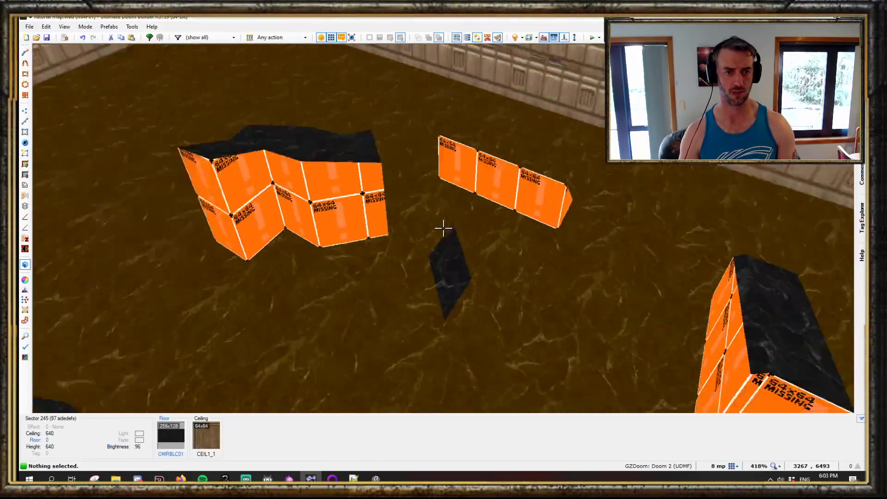
pyautogui.press('e')
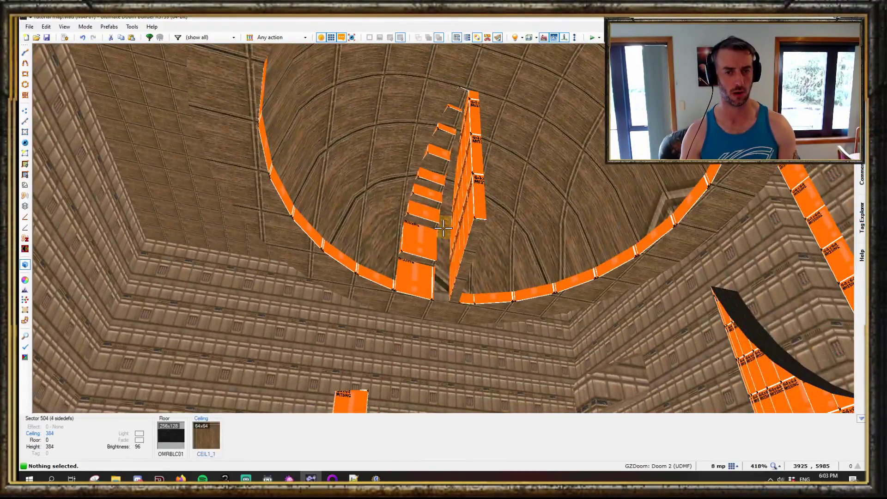
pyautogui.press('s')
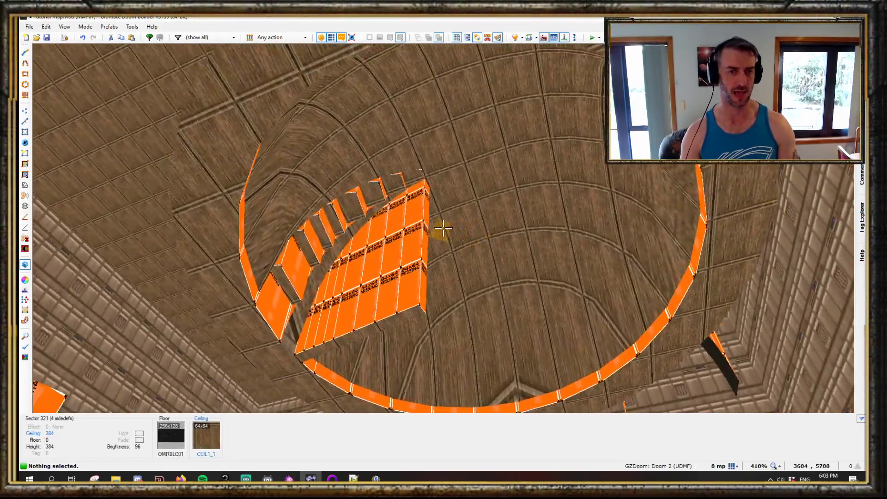
pyautogui.press('e')
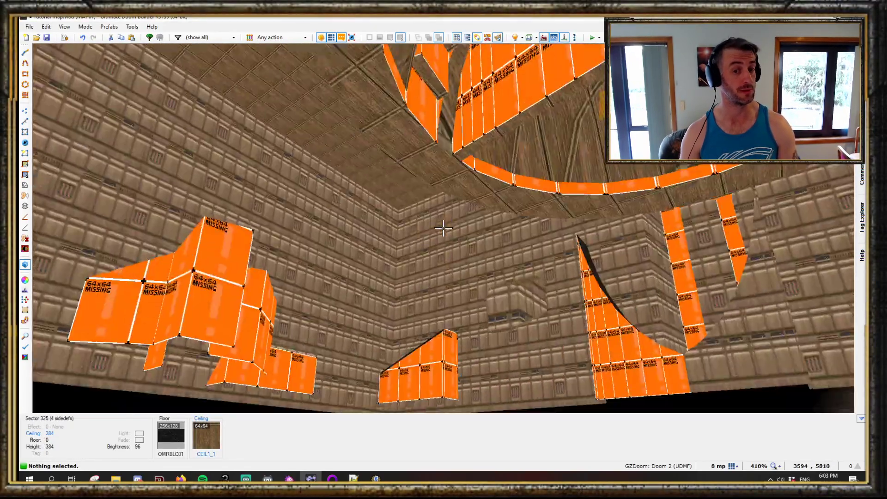
pyautogui.press('d')
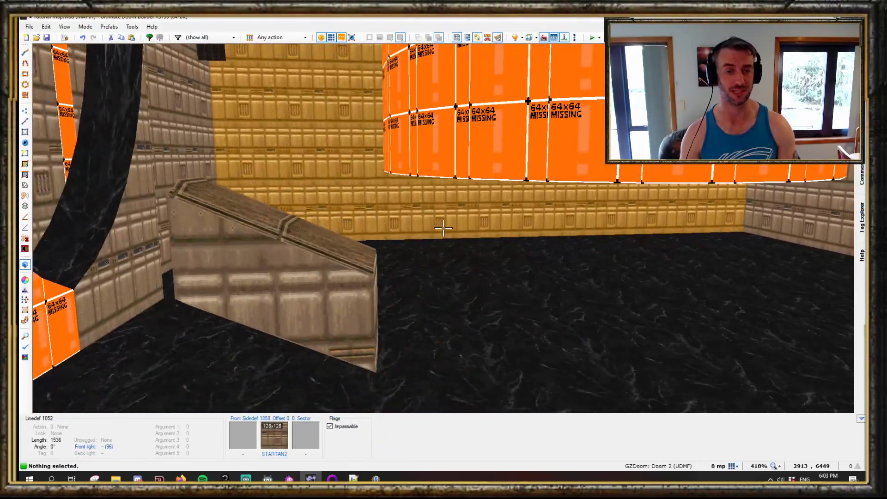
pyautogui.press('e')
pyautogui.press('e')
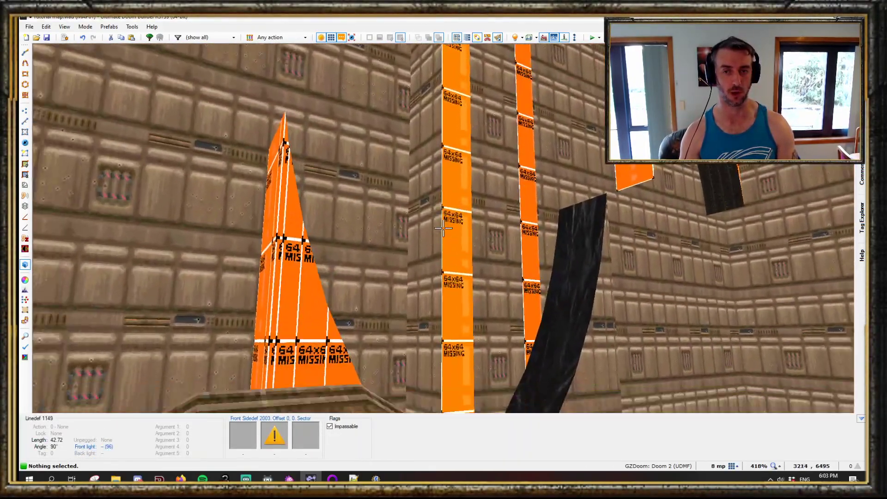
pyautogui.press('e')
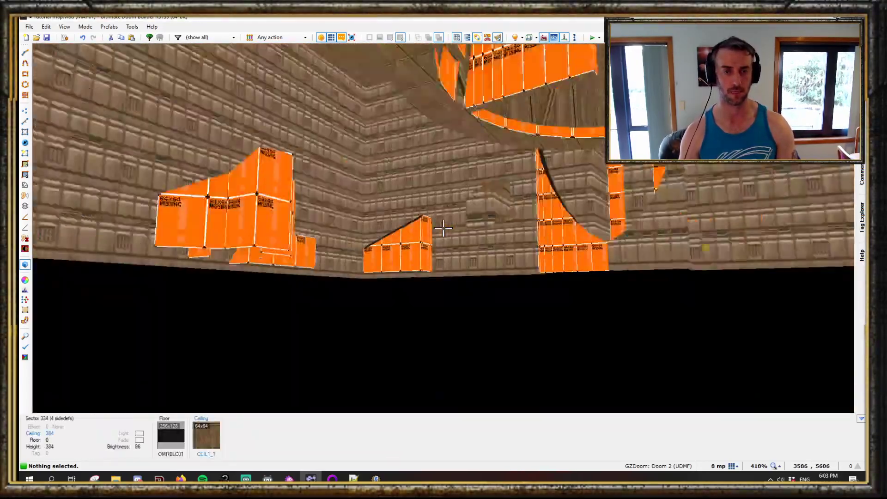
pyautogui.press('e')
pyautogui.press('e')
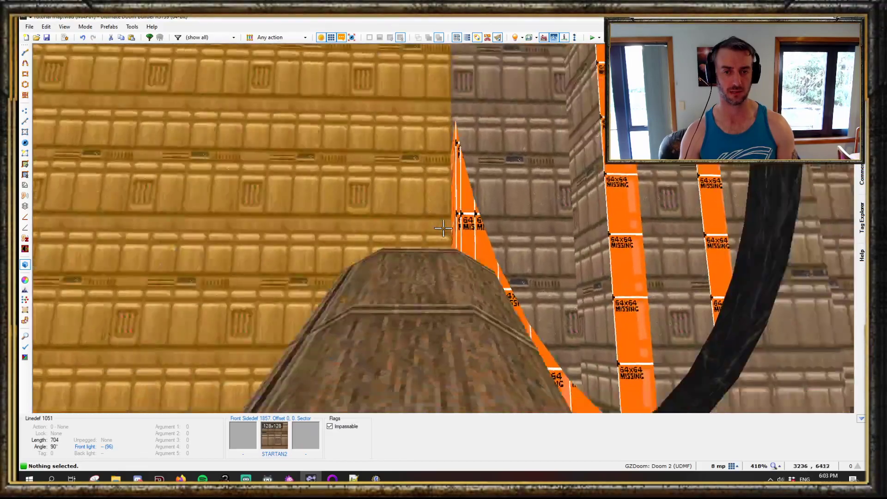
pyautogui.press('w')
pyautogui.press('b')
pyautogui.press('space')
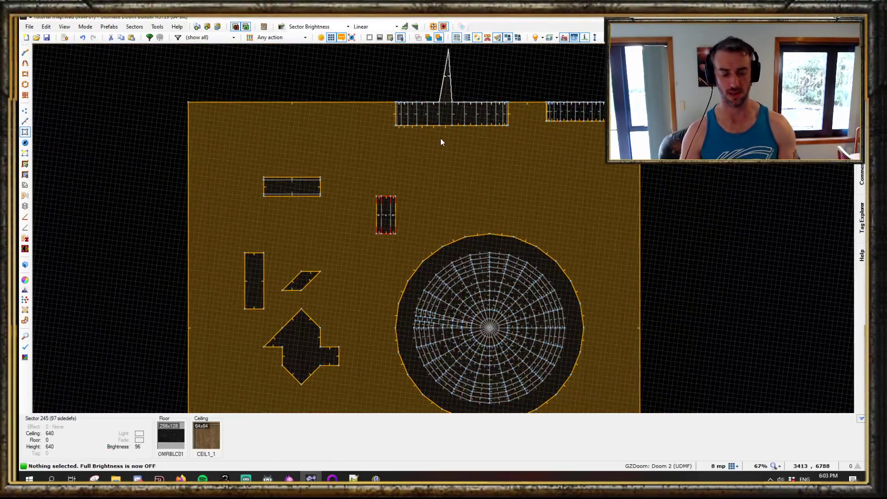
pyautogui.scroll(1, 440, 137)
pyautogui.scroll(2, 514, 213)
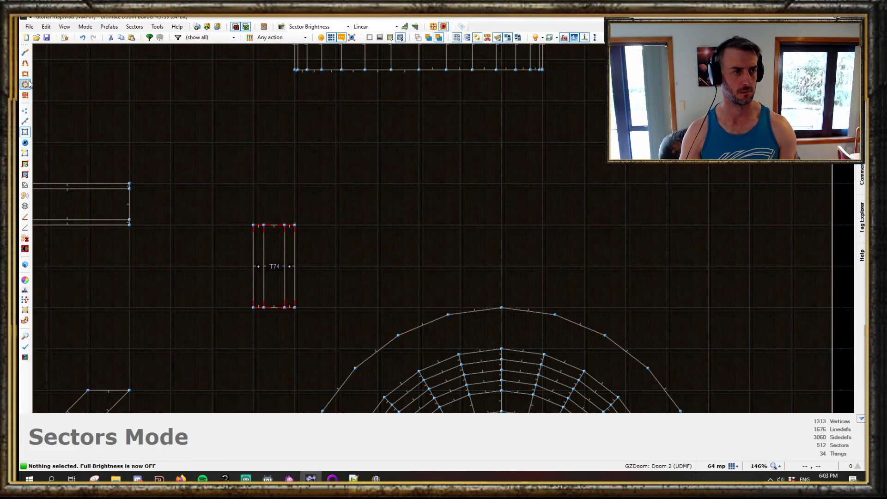
pyautogui.click(25, 95)
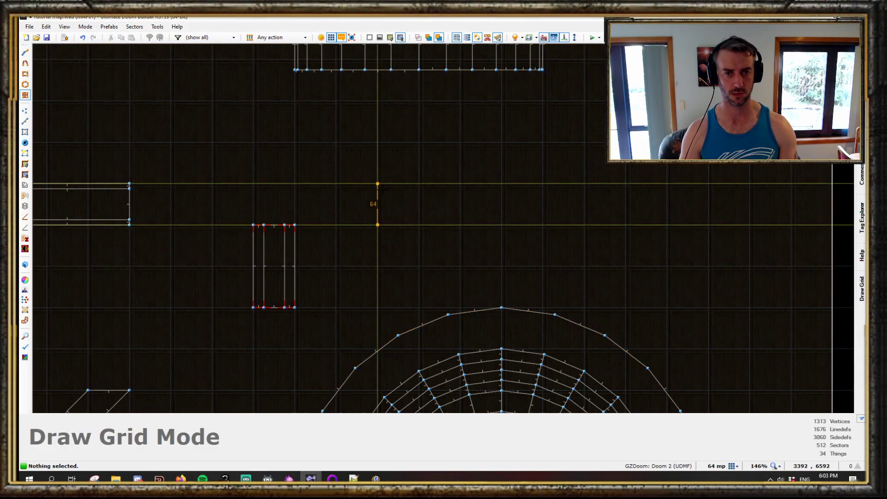
pyautogui.moveTo(377, 225); pyautogui.dragTo(378, 184)
pyautogui.hotkey('ctrl', 'z')
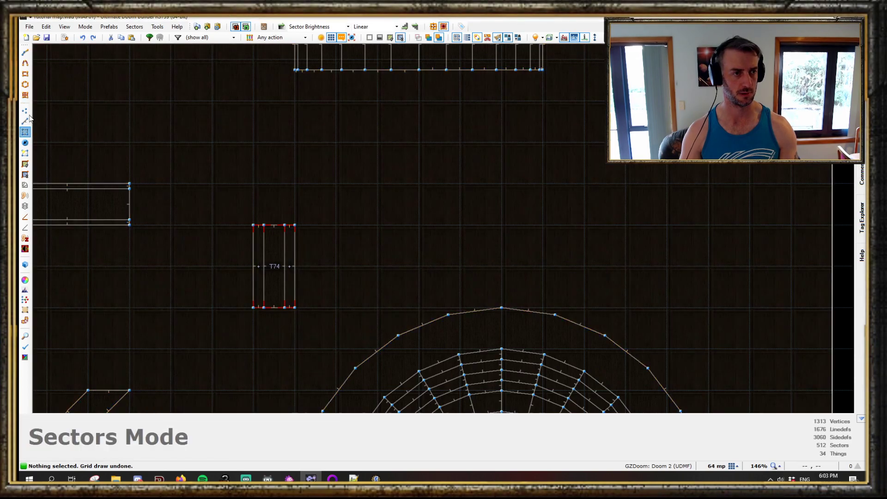
pyautogui.click(382, 190)
pyautogui.hotkey('ctrl', 'z')
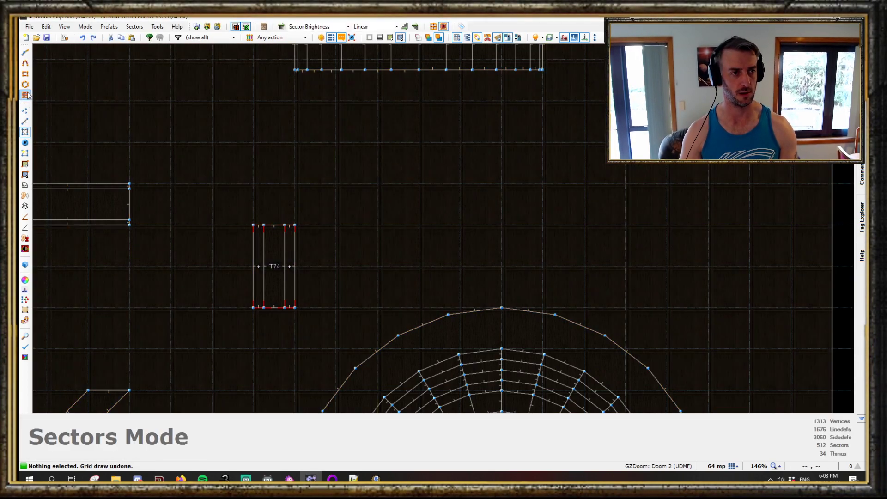
# - Draw a grid of six sectors, 256 by 64 units, beside the tagged sector below the top wall
pyautogui.click(25, 95)
pyautogui.click(378, 225)
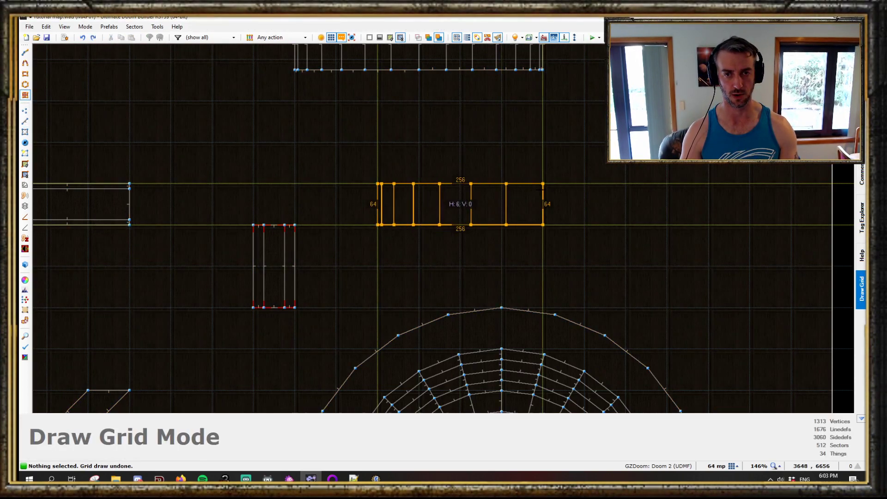
pyautogui.click(519, 246)
# - Select the new grid sectors and add a 3D floor to them with a 128 top and adjusted bottom
pyautogui.scroll(8, 527, 259)
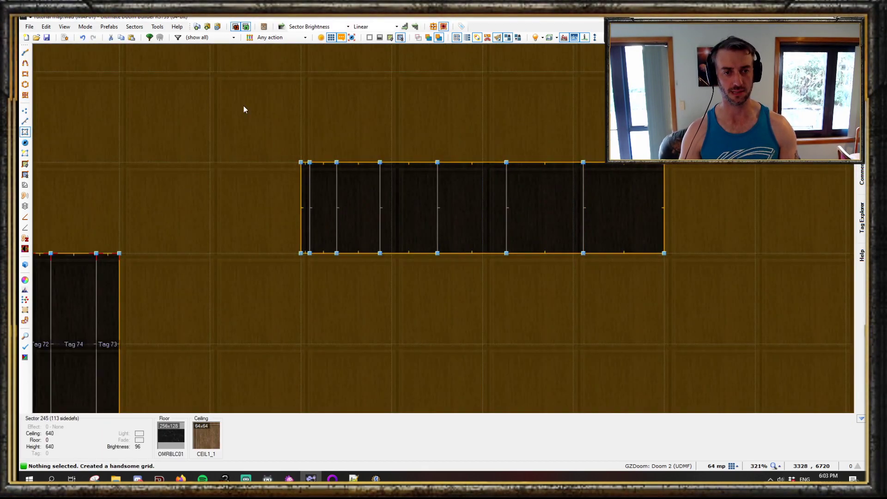
pyautogui.moveTo(244, 107); pyautogui.dragTo(723, 314)
pyautogui.press('3')
pyautogui.rightClick(610, 223)
pyautogui.click(457, 250)
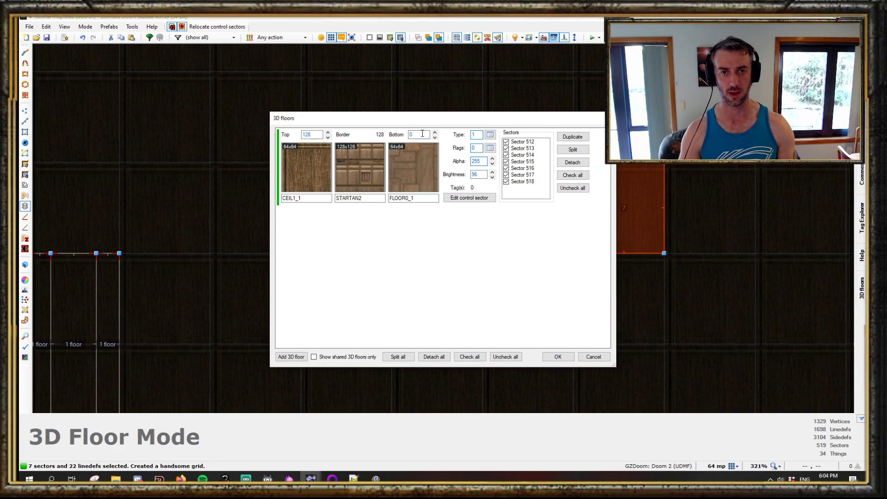
pyautogui.click(436, 132)
pyautogui.click(435, 133)
pyautogui.click(435, 132)
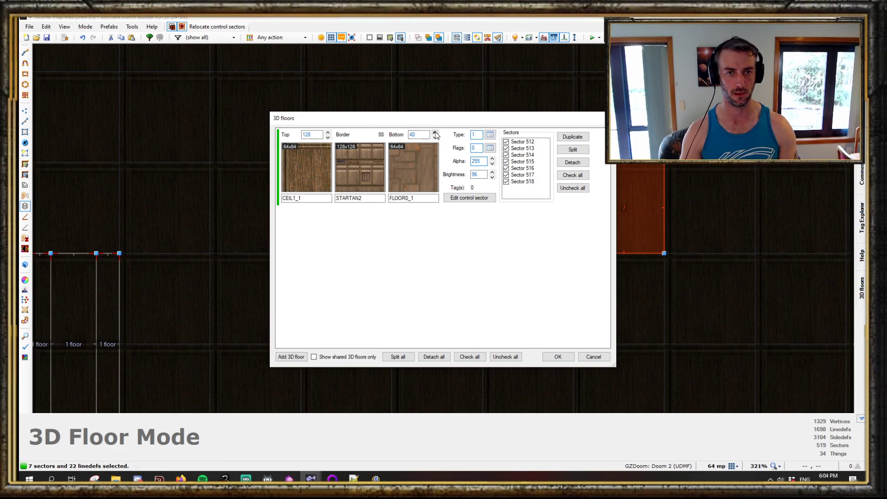
pyautogui.click(550, 358)
# - Adjust the 3D floor block's ceiling height to 128 in visual mode
pyautogui.press('q')
pyautogui.press('b')
pyautogui.click(443, 229)
pyautogui.scroll(1, 444, 229)
pyautogui.scroll(-1, 444, 228)
pyautogui.press('e')
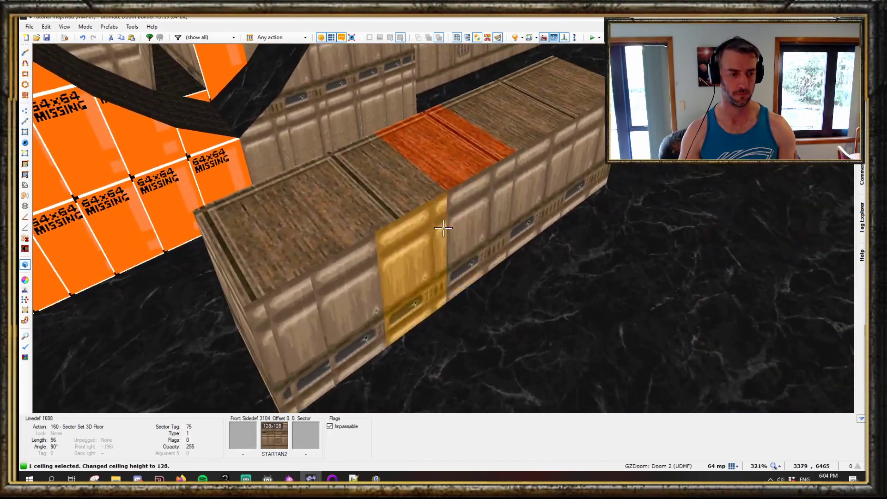
pyautogui.scroll(1, 444, 228)
pyautogui.scroll(-1, 444, 228)
# - Select all seven 3D floor tops and bottoms in visual mode and raise them to a 384 top
pyautogui.press('c')
pyautogui.press('e')
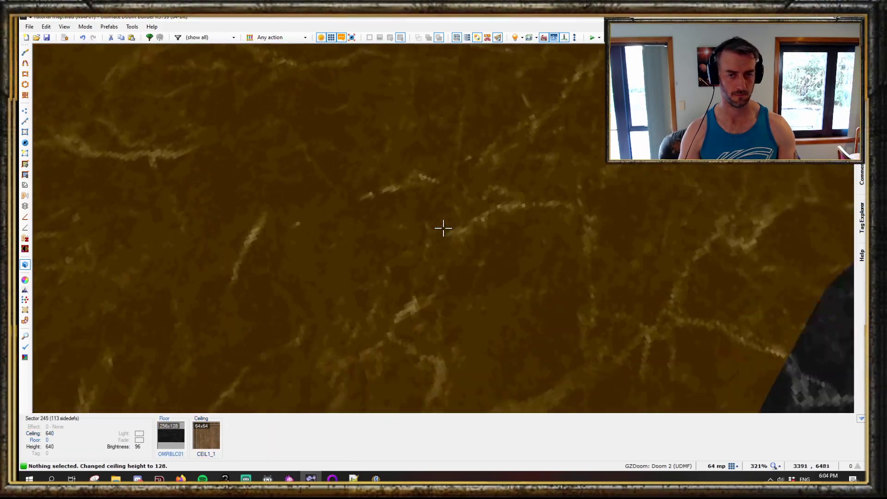
pyautogui.keyDown('shift'); pyautogui.click(444, 228); pyautogui.keyUp('shift')
pyautogui.press('e')
pyautogui.press('d')
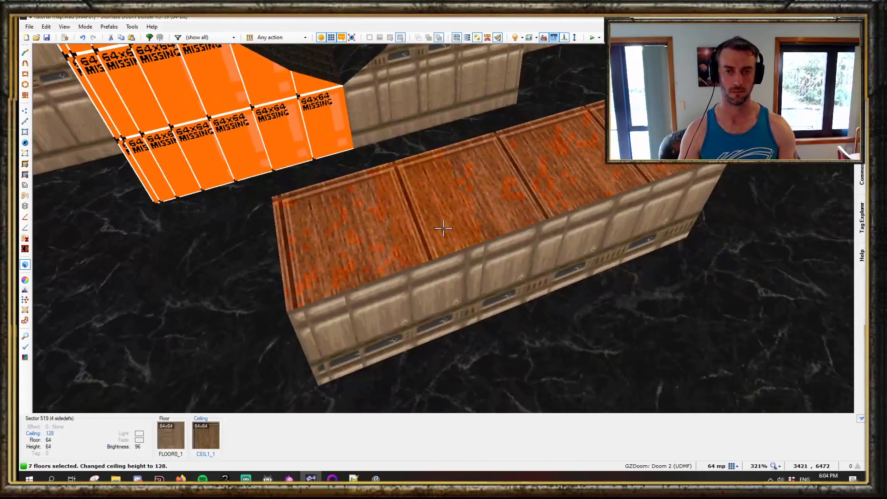
pyautogui.keyDown('shift'); pyautogui.click(444, 229); pyautogui.keyUp('shift')
pyautogui.scroll(16, 444, 228)
pyautogui.press('d')
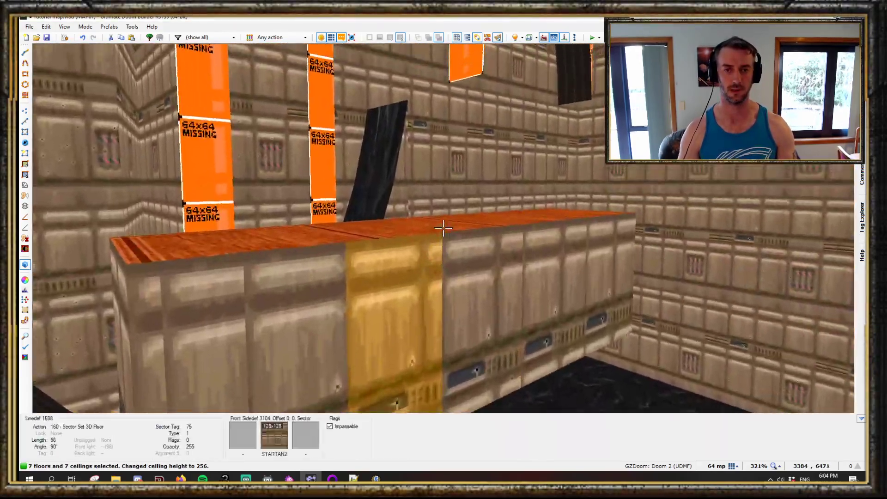
pyautogui.scroll(16, 444, 228)
pyautogui.press('c')
pyautogui.press('q')
# - Select the whole domed circular area and move it further down the map
pyautogui.scroll(-8, 450, 234)
pyautogui.moveTo(337, 82); pyautogui.dragTo(554, 361)
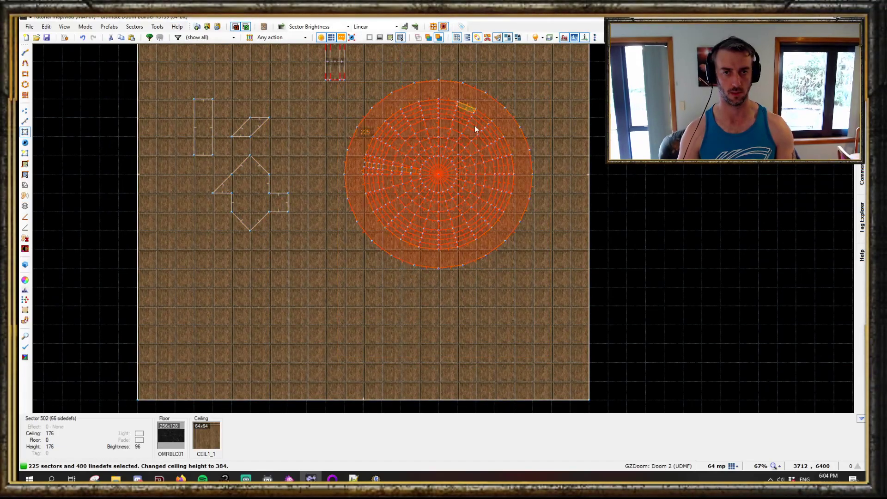
pyautogui.press('e')
pyautogui.moveTo(440, 271); pyautogui.dragTo(438, 368)
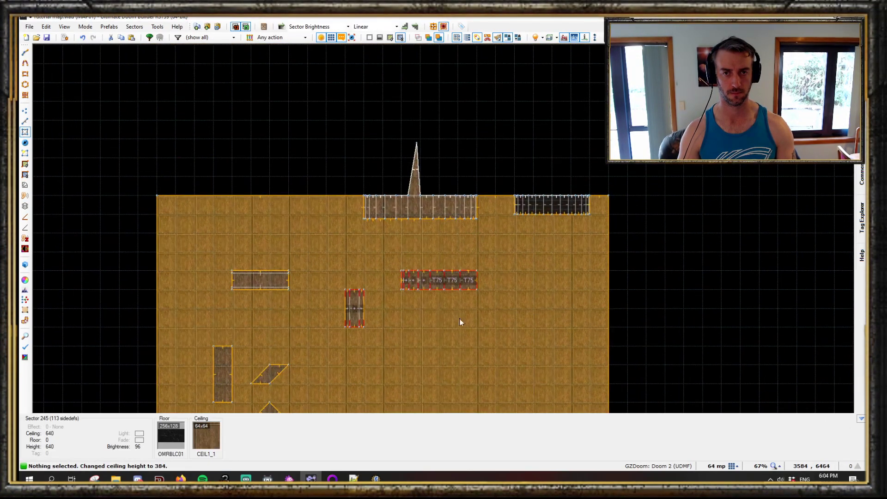
pyautogui.scroll(3, 435, 285)
pyautogui.moveTo(375, 235); pyautogui.dragTo(514, 351)
pyautogui.press('e')
pyautogui.moveTo(576, 407); pyautogui.dragTo(542, 226, button='middle')
pyautogui.press('Return')
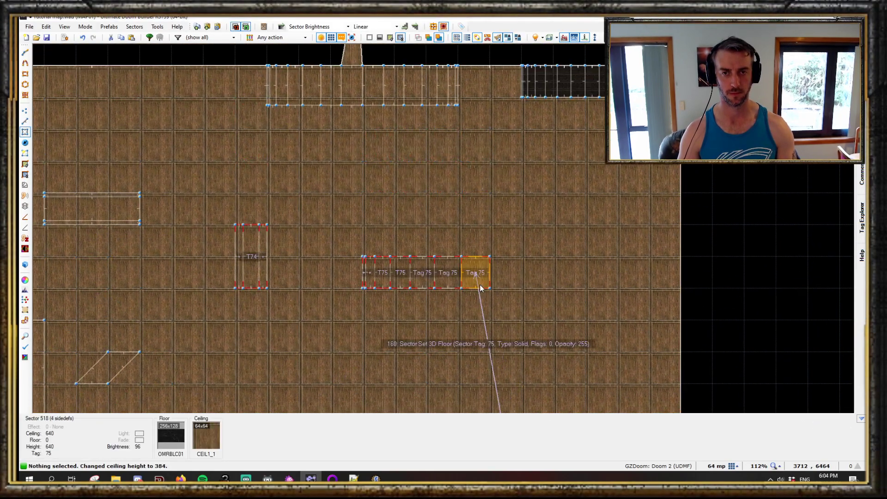
# - Select the seven 3D floor sectors and split their shared 3D floor into separate ones
pyautogui.scroll(2, 342, 280)
pyautogui.moveTo(368, 231); pyautogui.dragTo(602, 306)
pyautogui.scroll(-3, 358, 354)
pyautogui.scroll(2, 394, 337)
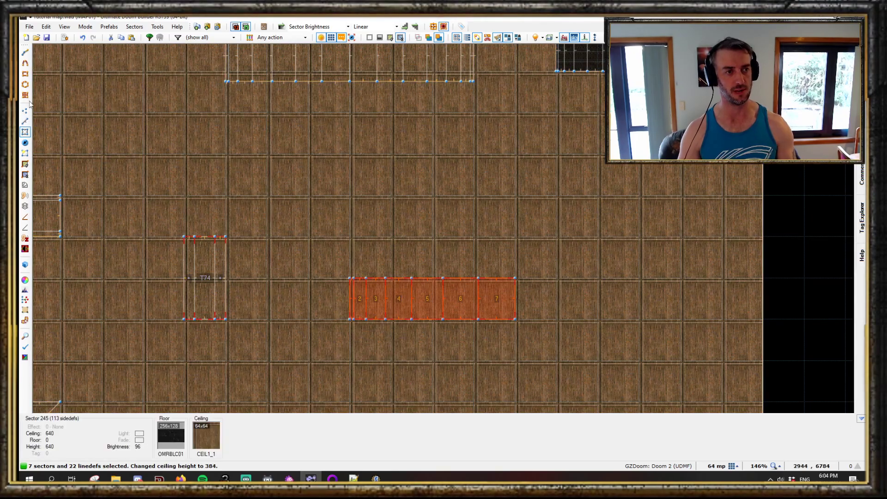
pyautogui.click(25, 206)
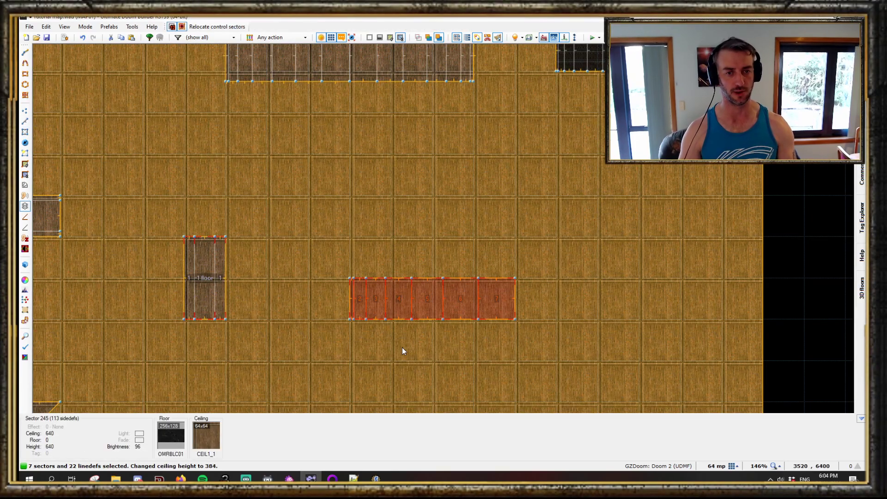
pyautogui.rightClick(418, 313)
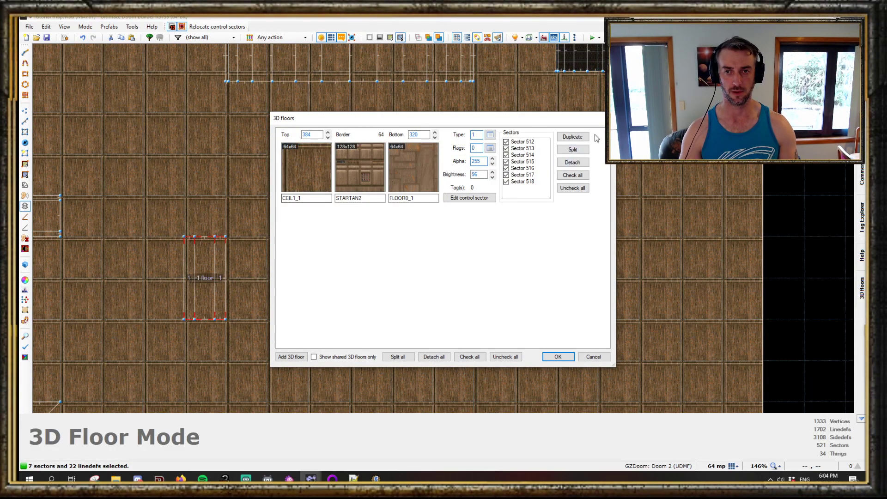
pyautogui.click(574, 150)
pyautogui.click(558, 357)
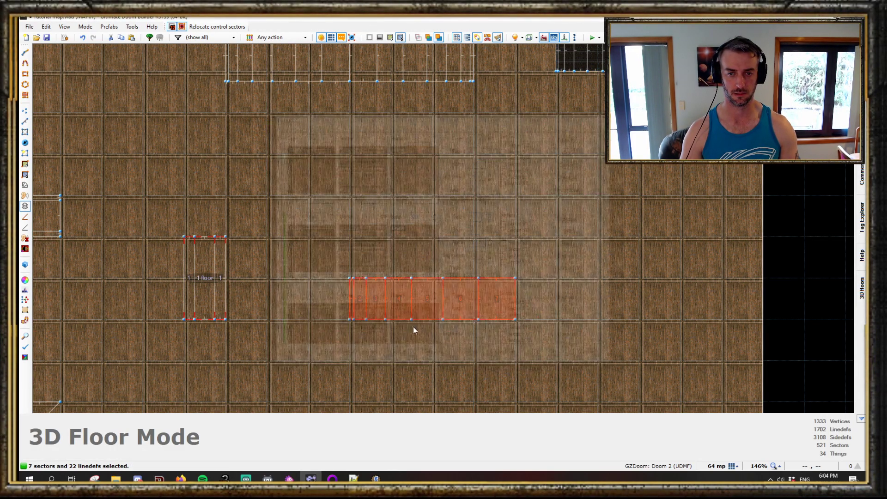
# - Select the seven 3D floor tops in visual mode and raise them to a ceiling height of 504
pyautogui.press('q')
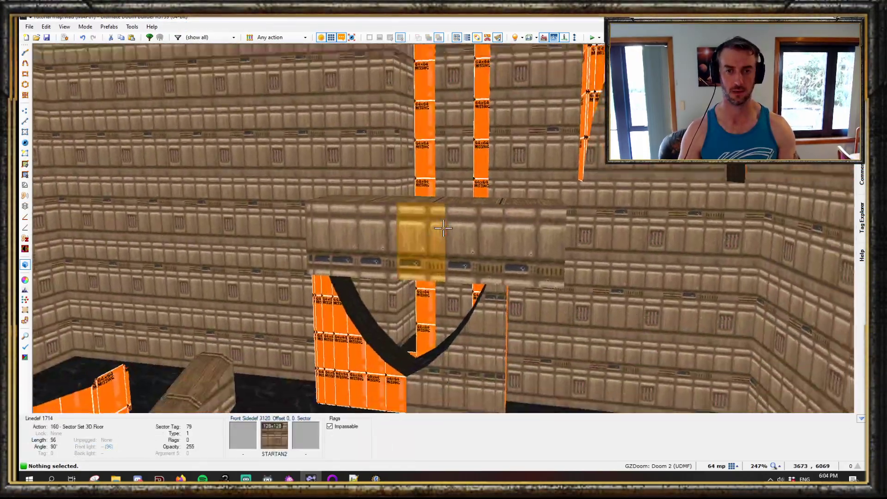
pyautogui.press('w')
pyautogui.press('s')
pyautogui.click(444, 228)
pyautogui.scroll(1, 444, 228)
pyautogui.scroll(-1, 443, 228)
pyautogui.click(444, 227)
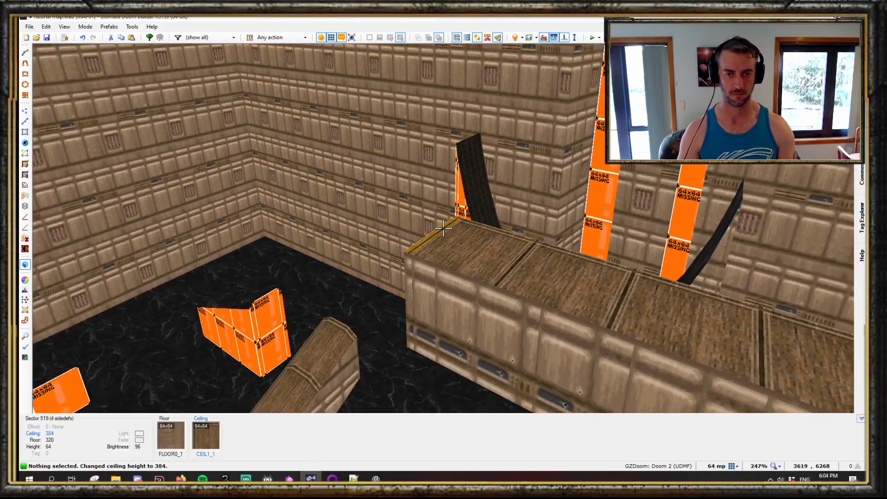
pyautogui.moveTo(444, 228); pyautogui.dragTo(443, 228)
pyautogui.scroll(7, 443, 228)
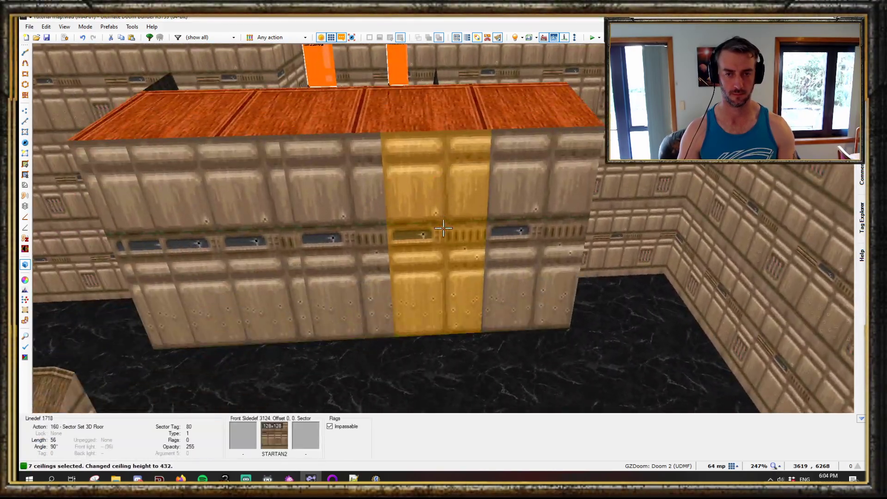
pyautogui.scroll(8, 444, 228)
pyautogui.press('c')
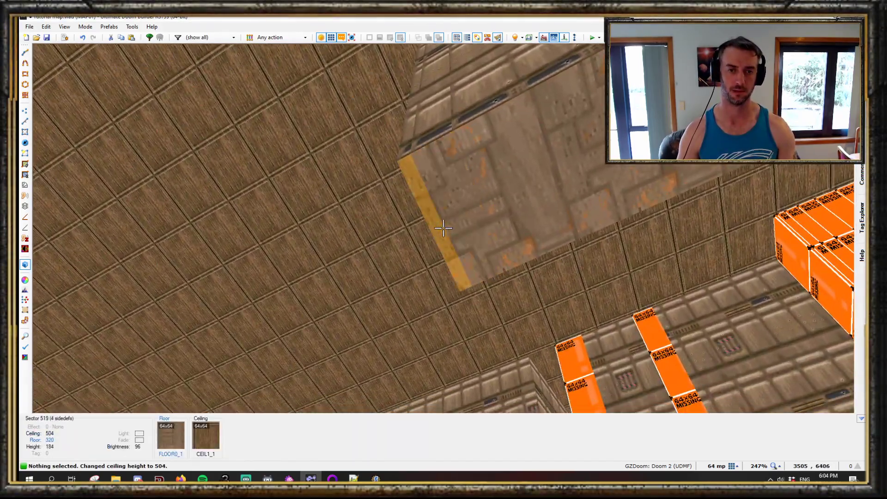
# - Select the seven 3D floor bottoms and arch them between slope handles with a 90° angle and -128 height offset
pyautogui.moveTo(443, 228); pyautogui.dragTo(443, 227)
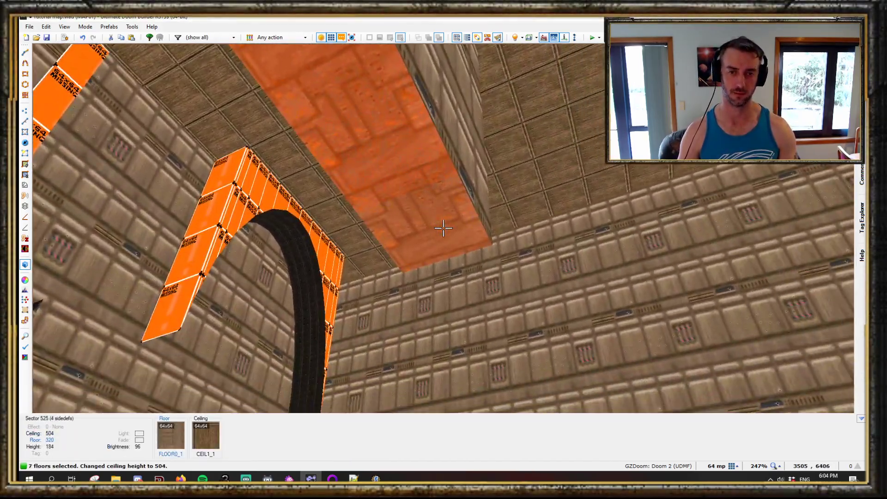
pyautogui.press('w')
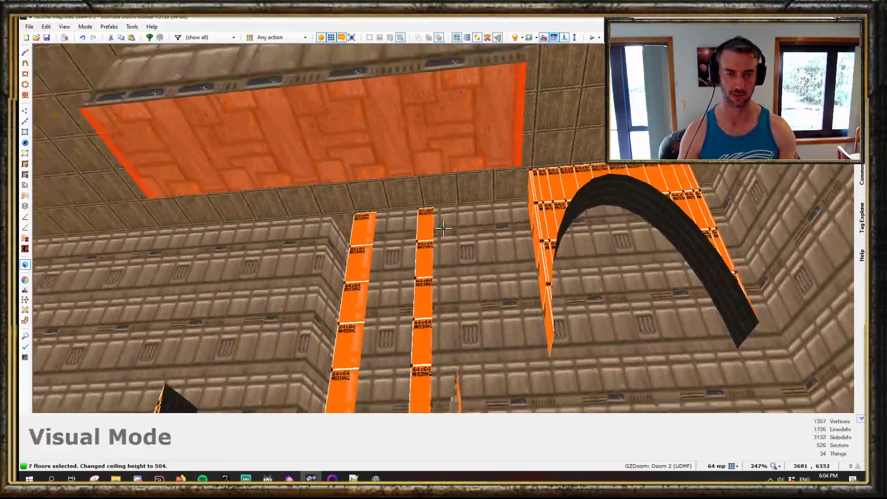
pyautogui.press('w')
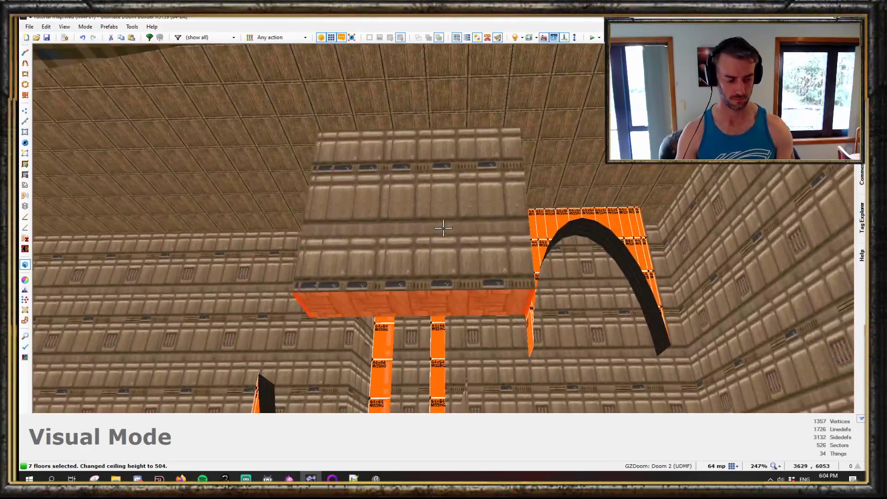
pyautogui.hotkey('alt', 'a')
pyautogui.click(712, 179)
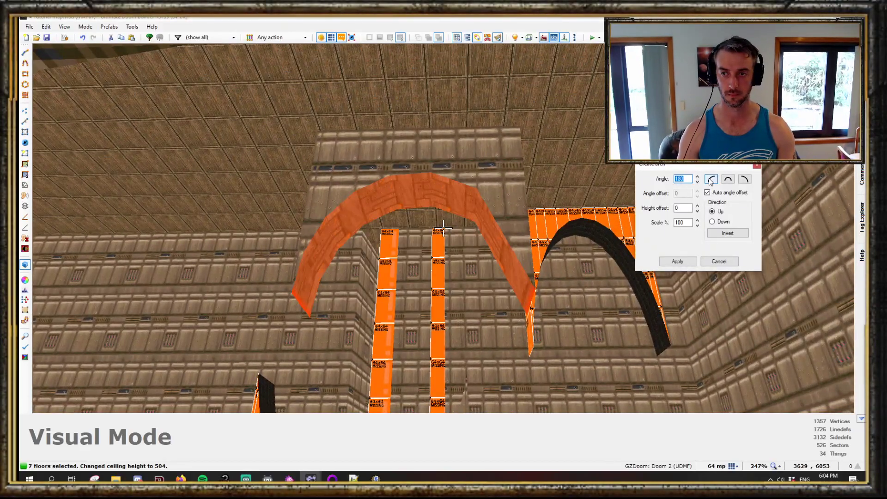
pyautogui.click(698, 211)
pyautogui.click(698, 210)
pyautogui.click(698, 210)
pyautogui.click(698, 210)
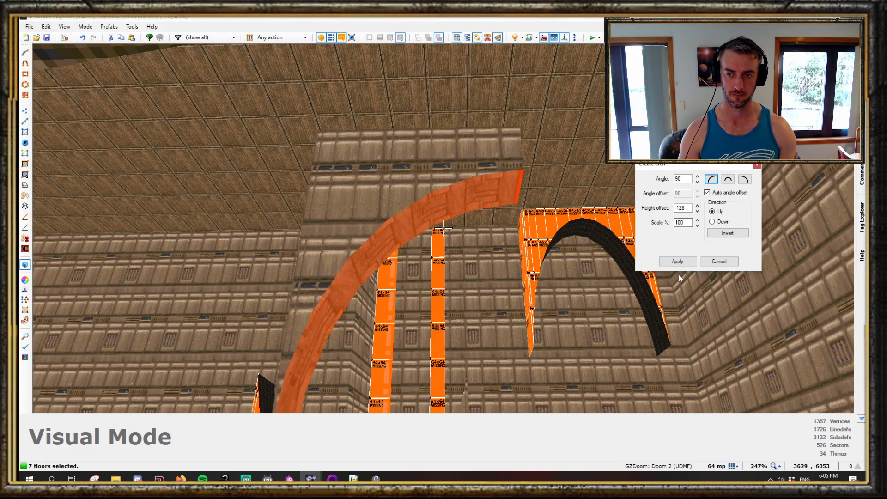
pyautogui.click(677, 262)
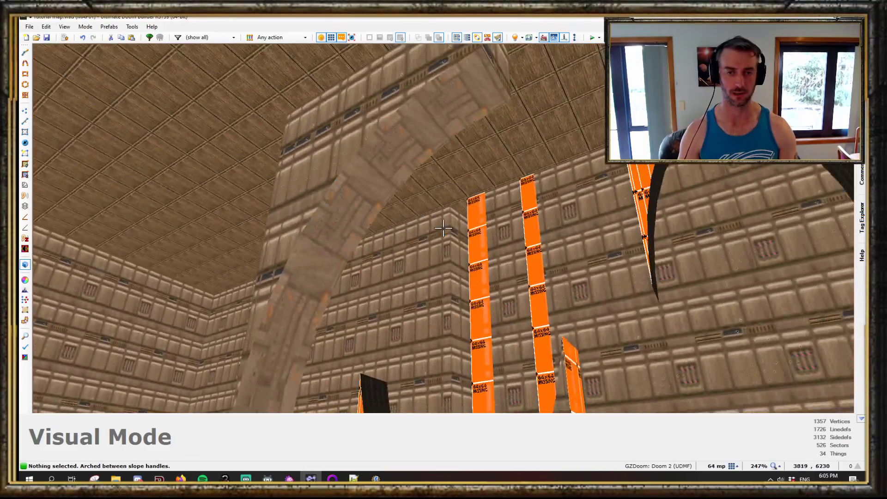
pyautogui.press('s')
pyautogui.press('s')
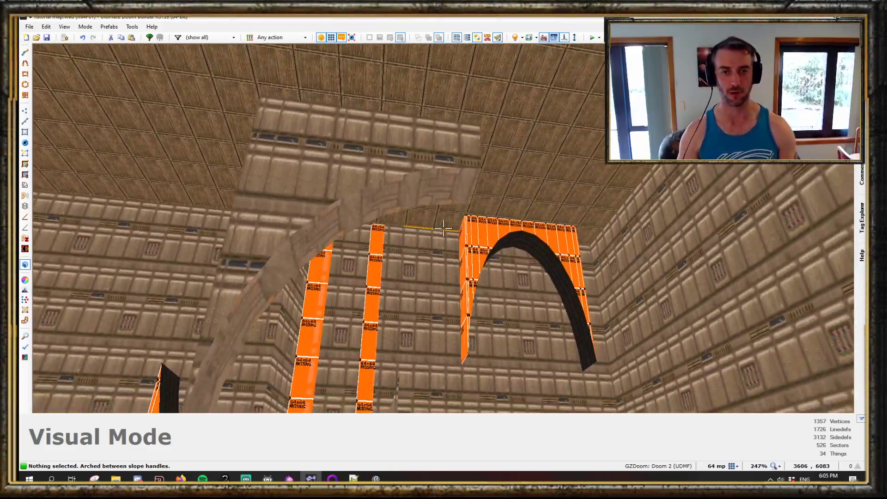
pyautogui.press('w')
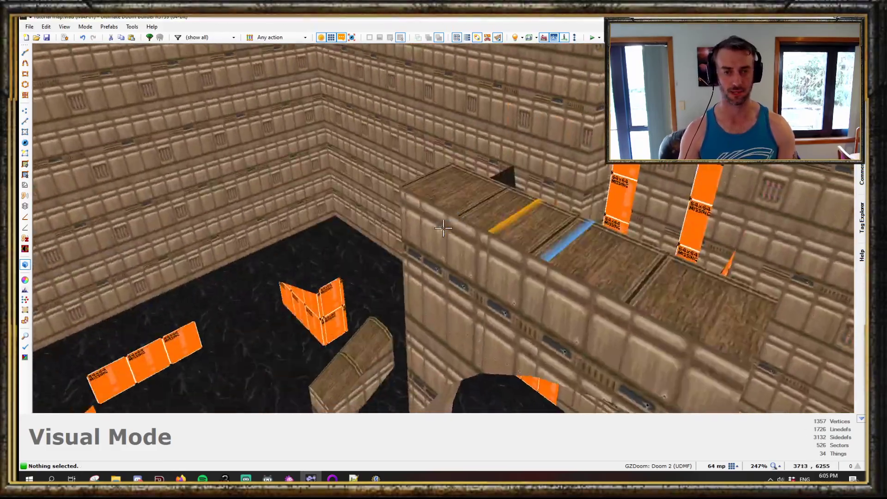
pyautogui.press('w')
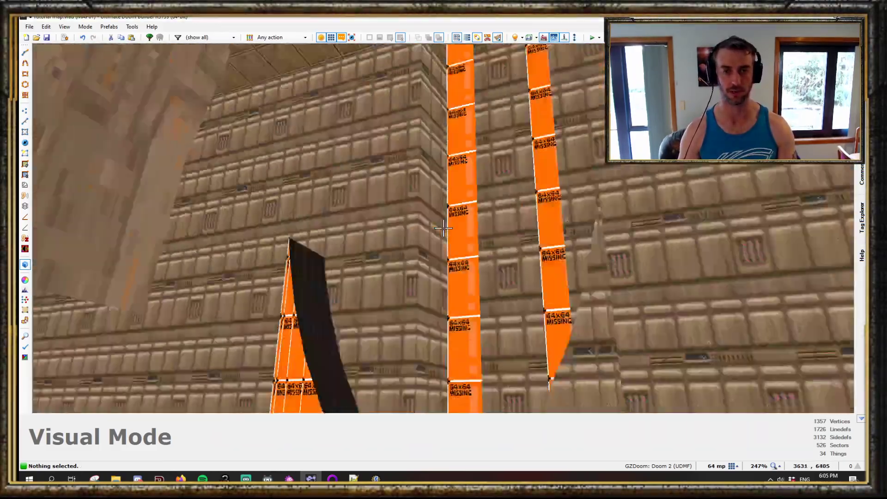
pyautogui.press('w')
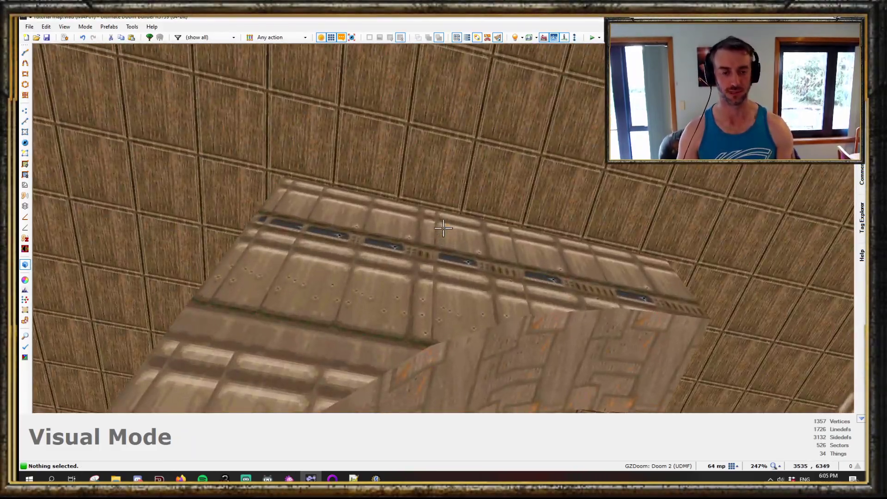
# - Select the seven 3D floor sectors on the map and paste a copy of them below the originals
pyautogui.press('q')
pyautogui.scroll(-5, 445, 228)
pyautogui.scroll(3, 457, 201)
pyautogui.press('s')
pyautogui.scroll(3, 433, 232)
pyautogui.moveTo(353, 184); pyautogui.dragTo(551, 280)
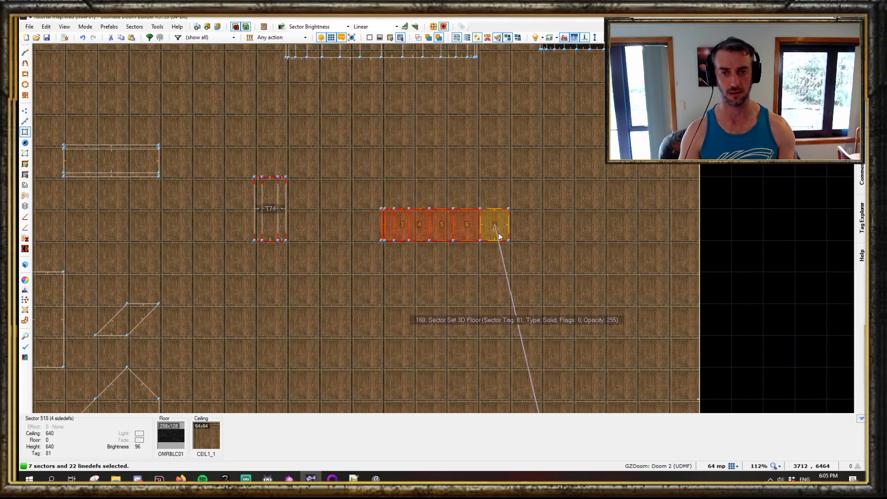
pyautogui.press('q')
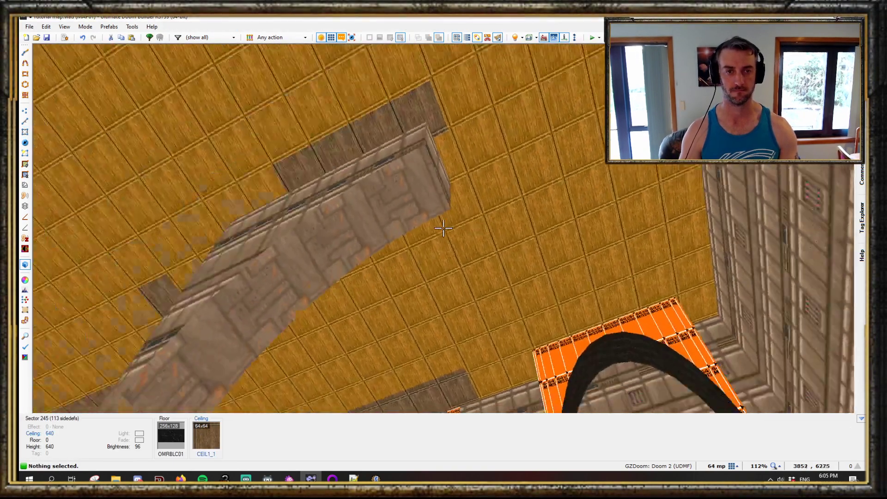
pyautogui.press('q')
pyautogui.scroll(-4, 431, 193)
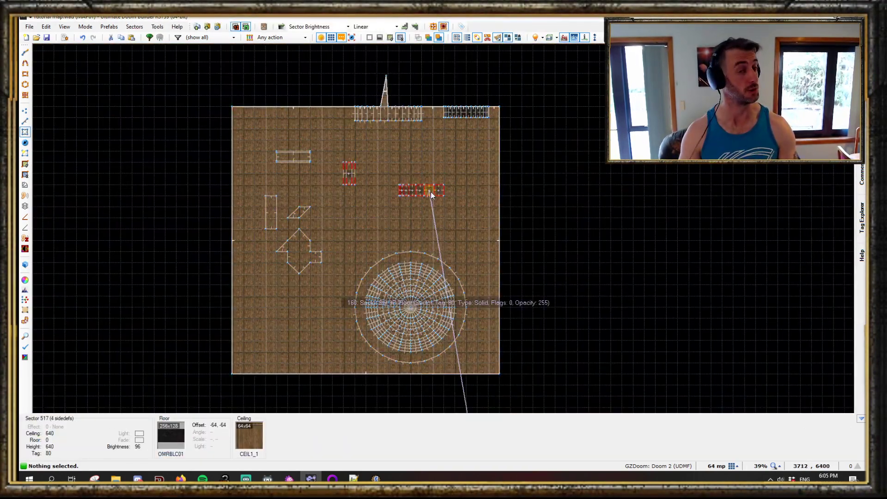
pyautogui.scroll(3, 431, 192)
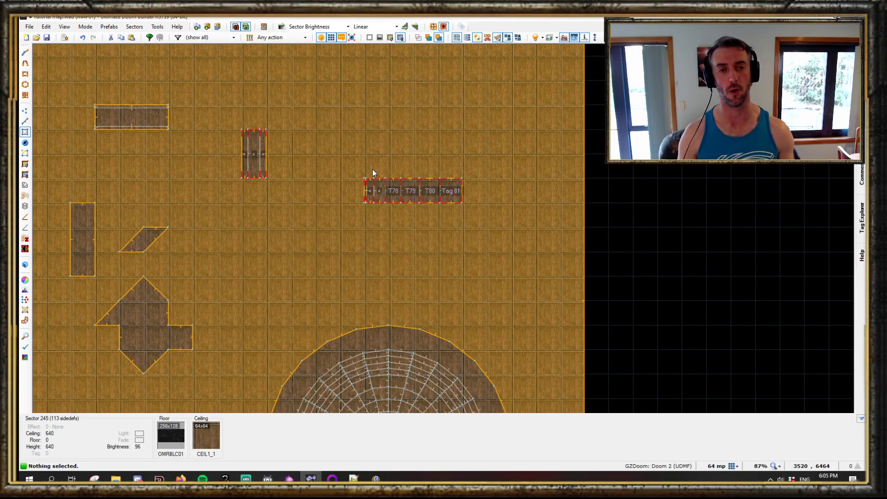
pyautogui.scroll(-3, 373, 171)
pyautogui.scroll(3, 373, 171)
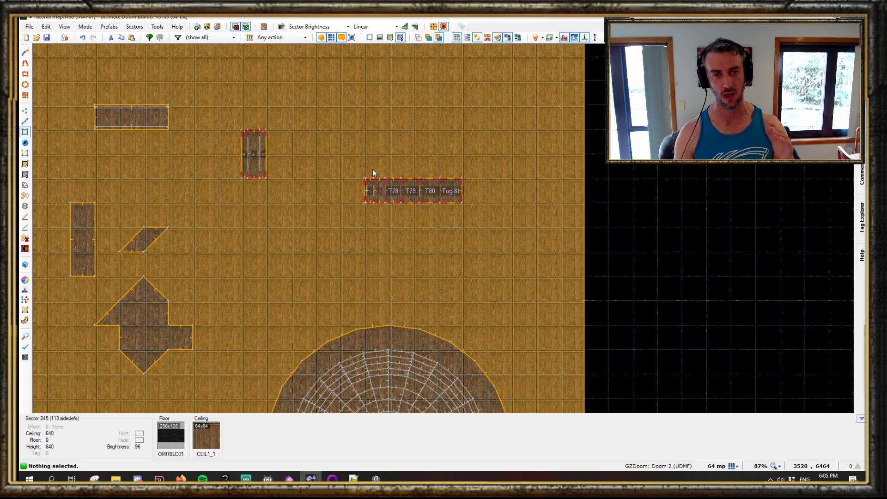
pyautogui.scroll(3, 455, 193)
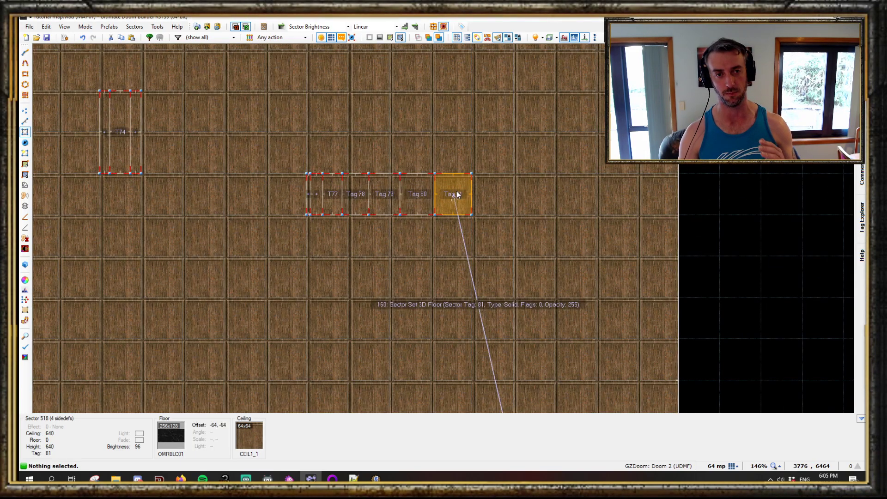
pyautogui.scroll(-5, 457, 194)
pyautogui.scroll(3, 414, 187)
pyautogui.scroll(2, 398, 163)
pyautogui.moveTo(373, 165); pyautogui.dragTo(558, 259)
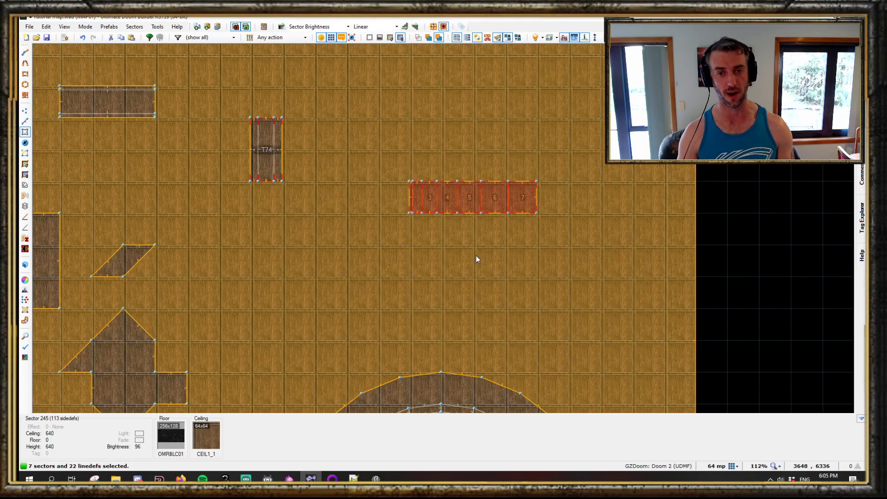
pyautogui.hotkey('ctrl', 'v')
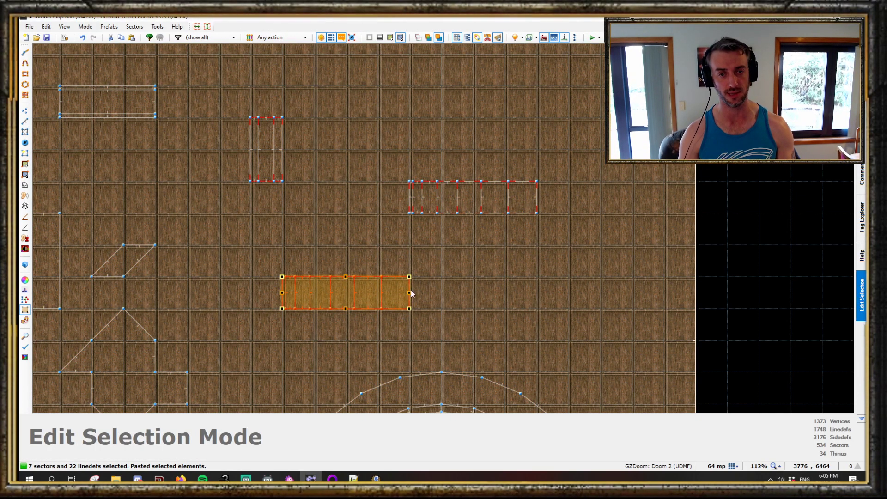
# - Inspect the pasted copy in visual mode and nudge it slightly on the map
pyautogui.press('w')
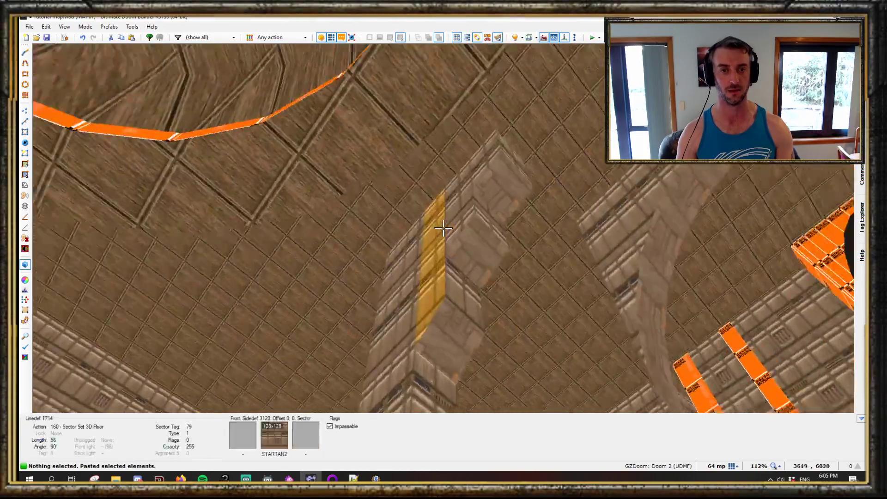
pyautogui.press('e')
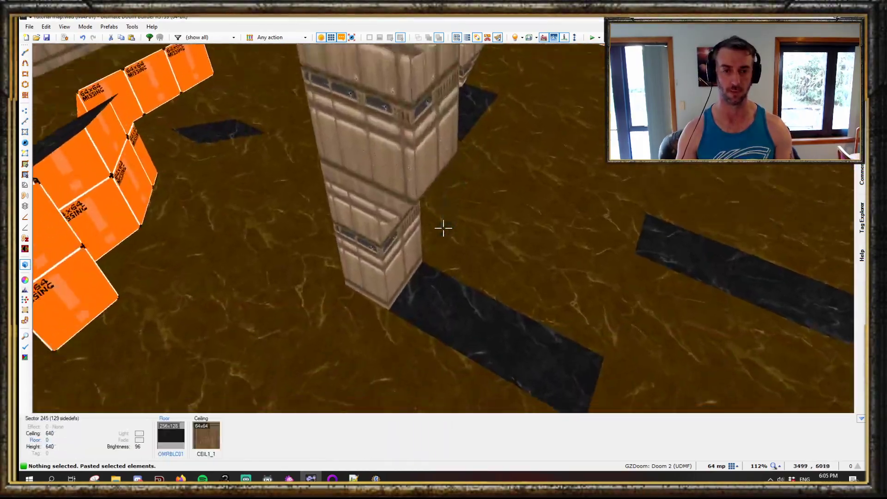
pyautogui.press('f')
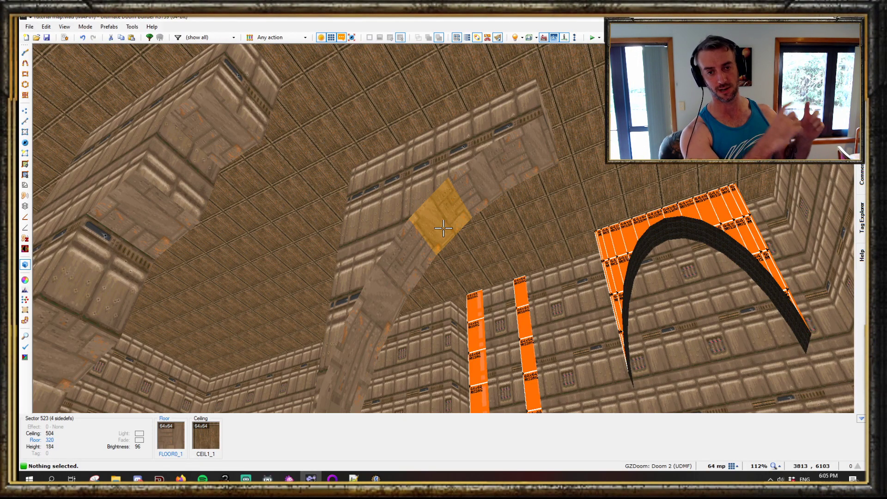
pyautogui.press('d')
pyautogui.press('e')
pyautogui.press('q')
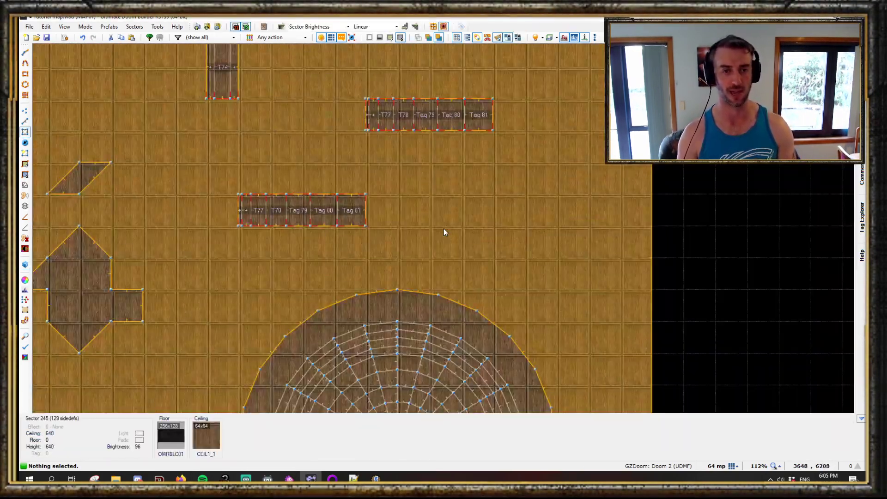
pyautogui.moveTo(444, 230); pyautogui.dragTo(513, 237, button='middle')
pyautogui.moveTo(296, 191); pyautogui.dragTo(483, 303)
pyautogui.press('e')
pyautogui.moveTo(434, 201); pyautogui.dragTo(424, 234)
# - Examine the moved copy in visual mode and undo the paste
pyautogui.press('q')
pyautogui.press('d')
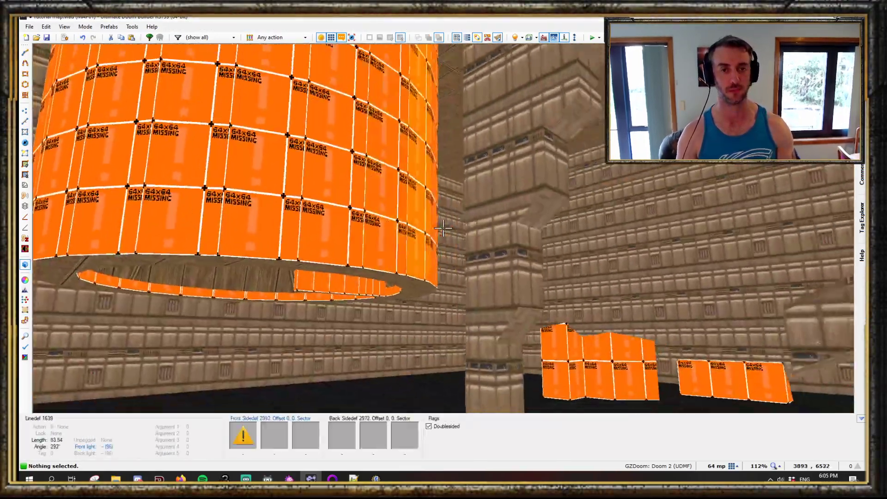
pyautogui.press('e')
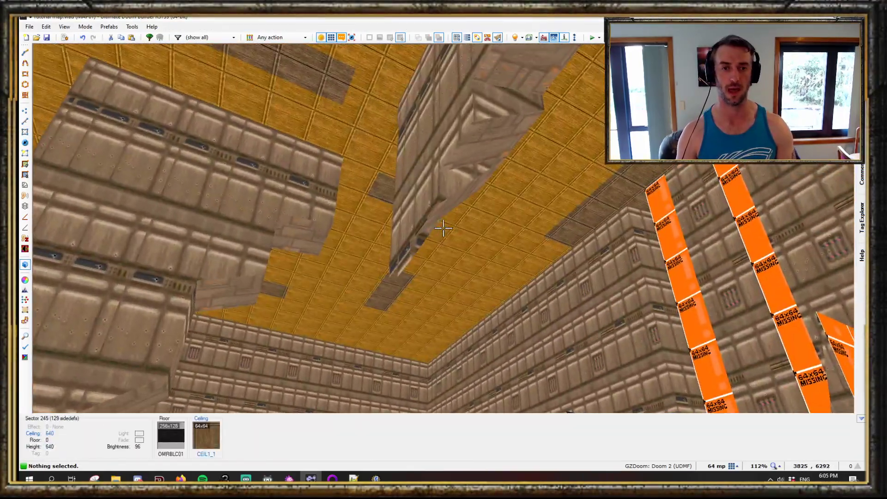
pyautogui.press('e')
pyautogui.press('d')
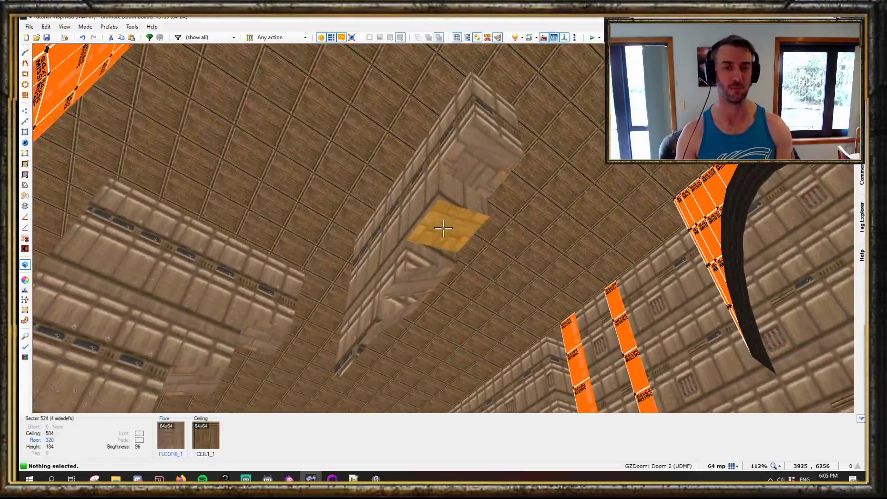
pyautogui.press('e')
pyautogui.press('e')
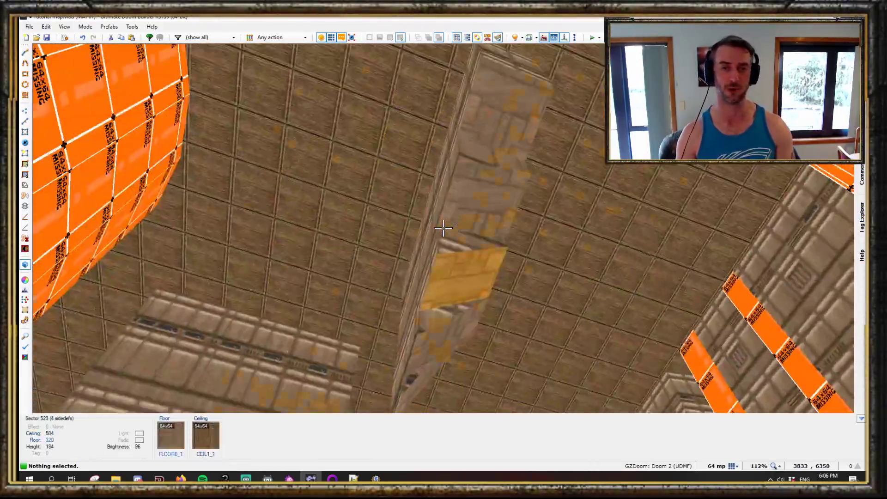
pyautogui.press('q')
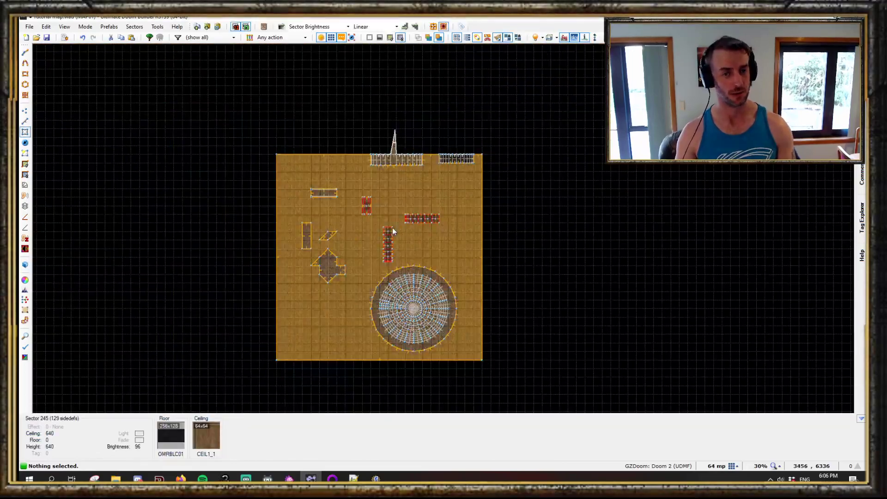
pyautogui.scroll(7, 402, 237)
pyautogui.hotkey('ctrl', 'z')
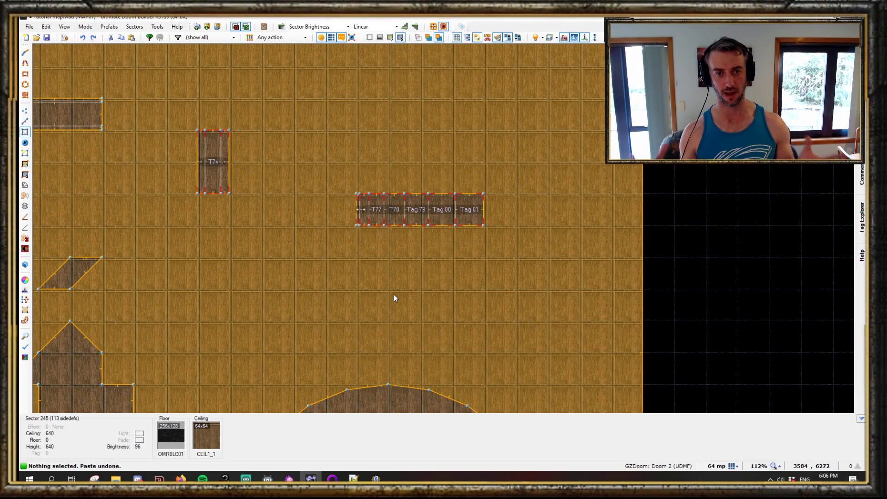
# - Open the preferences and filter the controls list by "arc" to find the arch shortcut
pyautogui.scroll(-3, 395, 296)
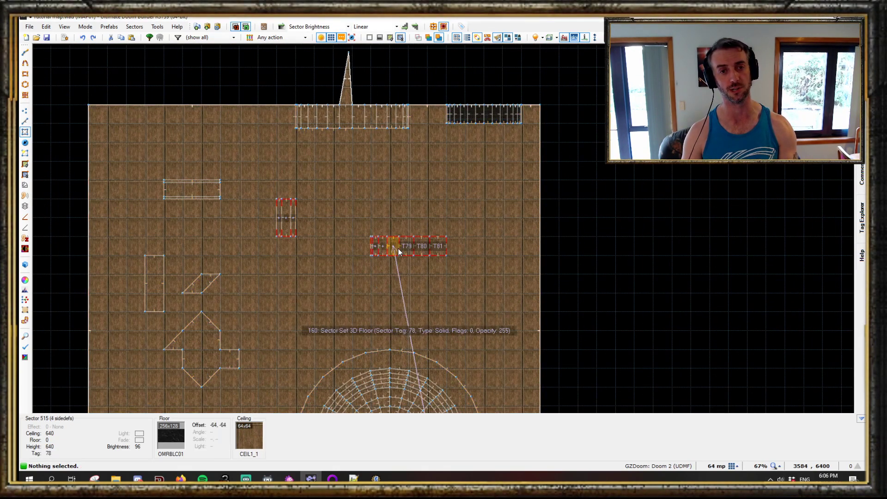
pyautogui.press('F5')
pyautogui.click(480, 161)
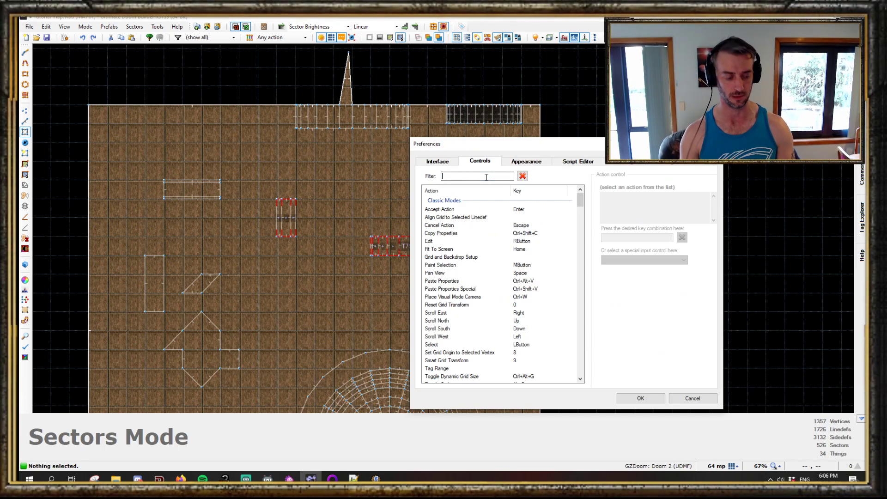
pyautogui.write('arc')
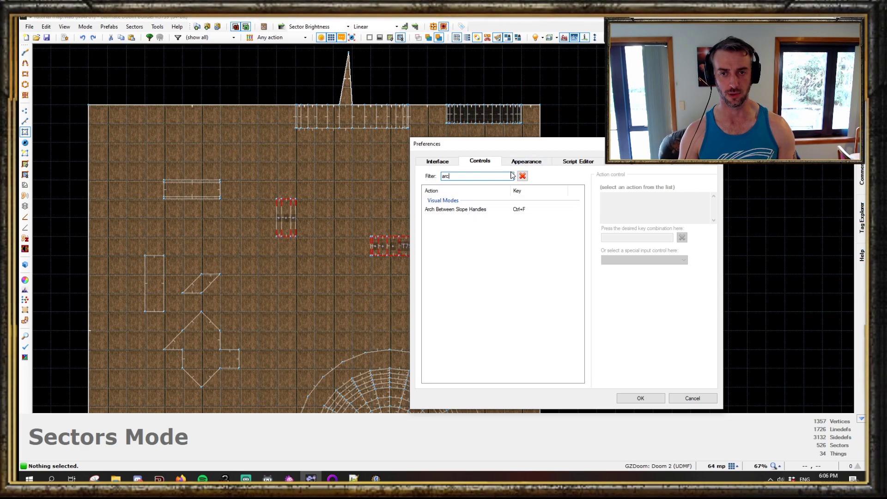
# - Search the controls list for the copy and geometry shortcuts, then close the preferences
pyautogui.write('copy')
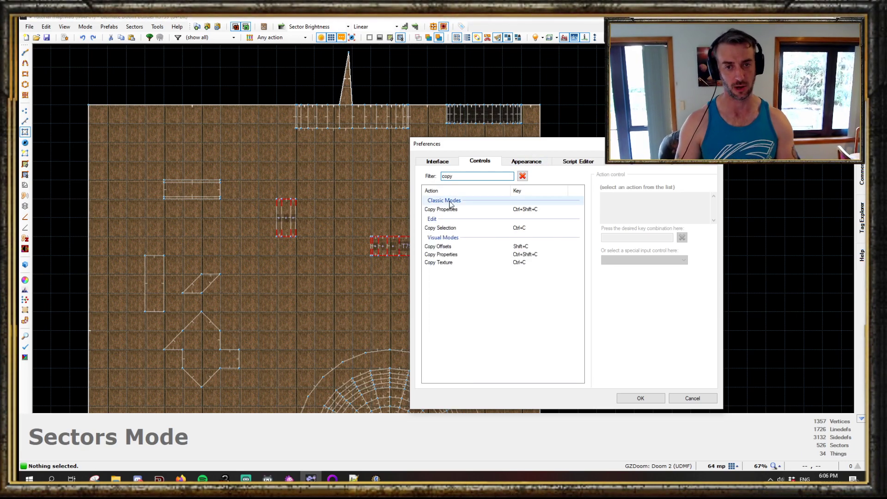
pyautogui.write(' g')
pyautogui.press('BackSpace')
pyautogui.press('BackSpace')
pyautogui.press('BackSpace')
pyautogui.press('BackSpace')
pyautogui.press('BackSpace')
pyautogui.write('ge')
pyautogui.press('BackSpace')
pyautogui.press('BackSpace')
pyautogui.press('BackSpace')
pyautogui.write('geo')
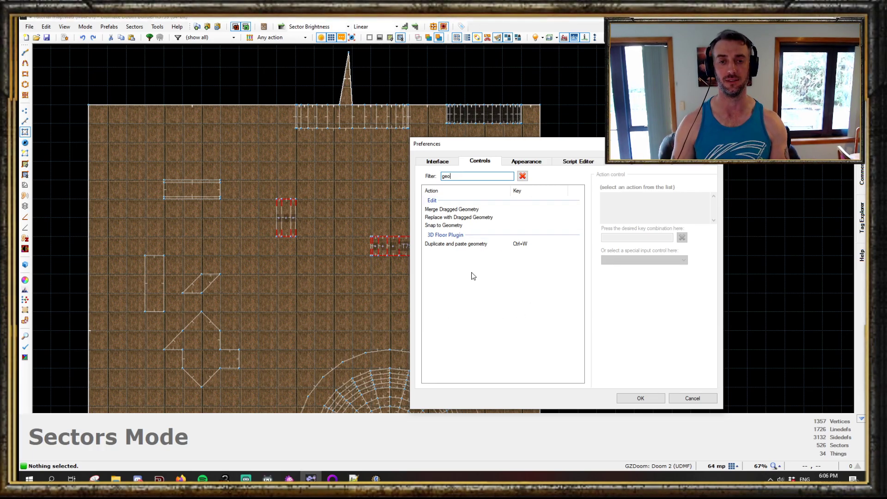
pyautogui.click(703, 398)
# - Select the seven 3D floor sectors in 3D floor mode, copy and paste them, move the copy, and undo the paste
pyautogui.scroll(4, 432, 250)
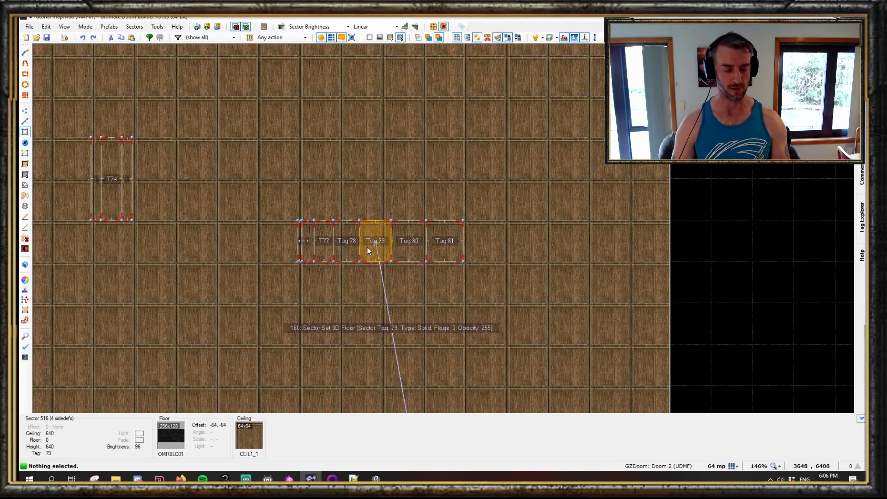
pyautogui.scroll(-1, 368, 247)
pyautogui.moveTo(272, 184); pyautogui.dragTo(519, 328)
pyautogui.press('3')
pyautogui.scroll(2, 423, 250)
pyautogui.press('c')
pyautogui.press('s')
pyautogui.moveTo(227, 185); pyautogui.dragTo(458, 301)
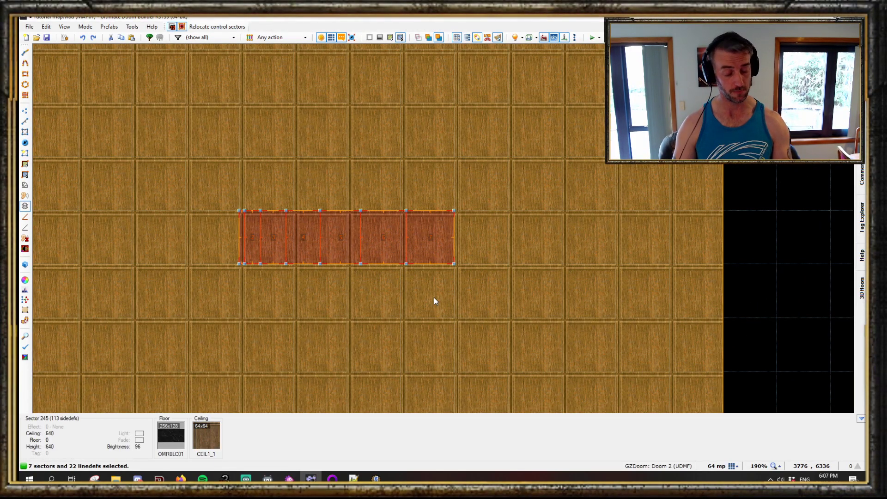
pyautogui.press('3')
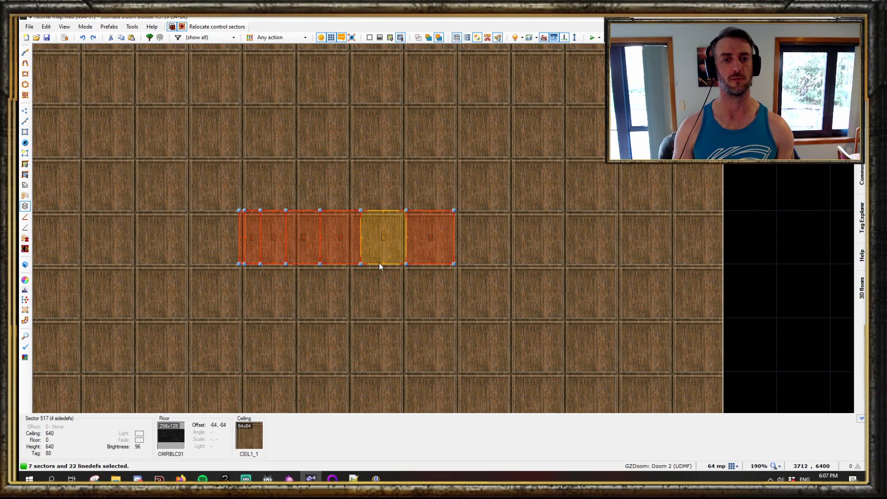
pyautogui.scroll(-3, 409, 275)
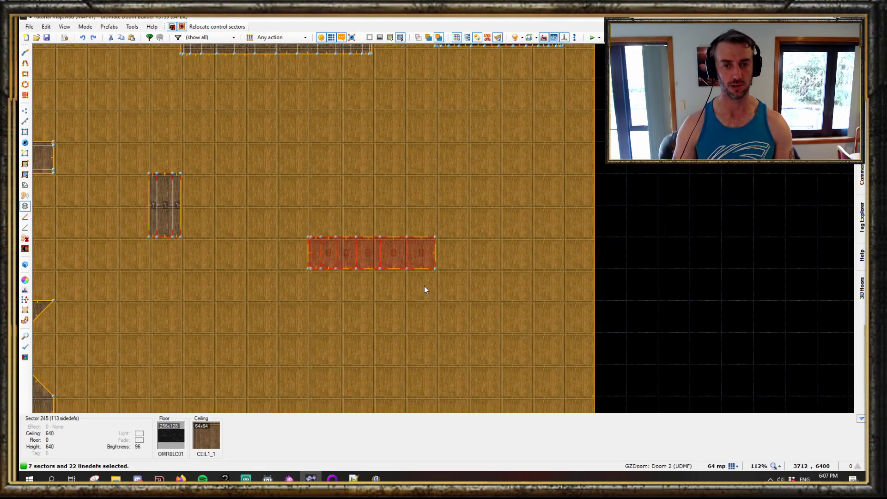
pyautogui.hotkey('ctrl', 'c')
pyautogui.hotkey('ctrl', 'v')
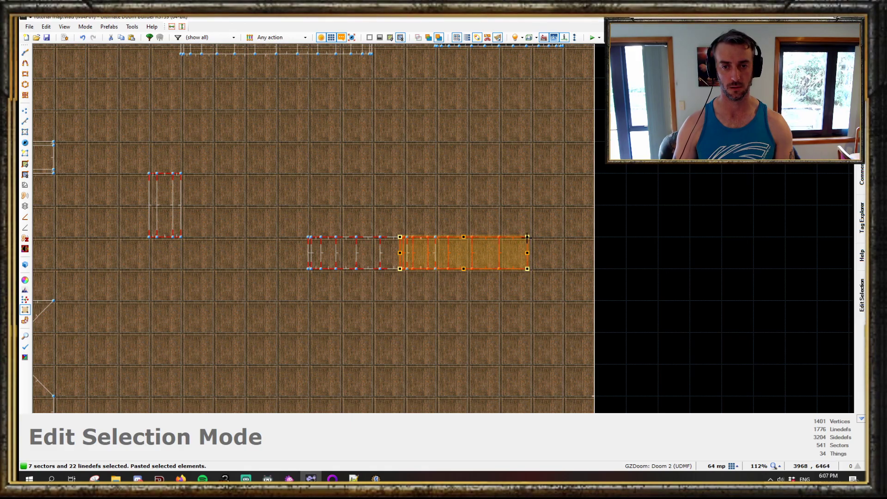
pyautogui.moveTo(526, 238); pyautogui.dragTo(390, 299)
pyautogui.click(388, 294)
pyautogui.hotkey('ctrl', 'z')
# - Reselect the 3D floor strip and paste another copy placed beside the originals
pyautogui.hotkey('ctrl', 'd')
pyautogui.press('s')
pyautogui.moveTo(289, 234); pyautogui.dragTo(479, 327)
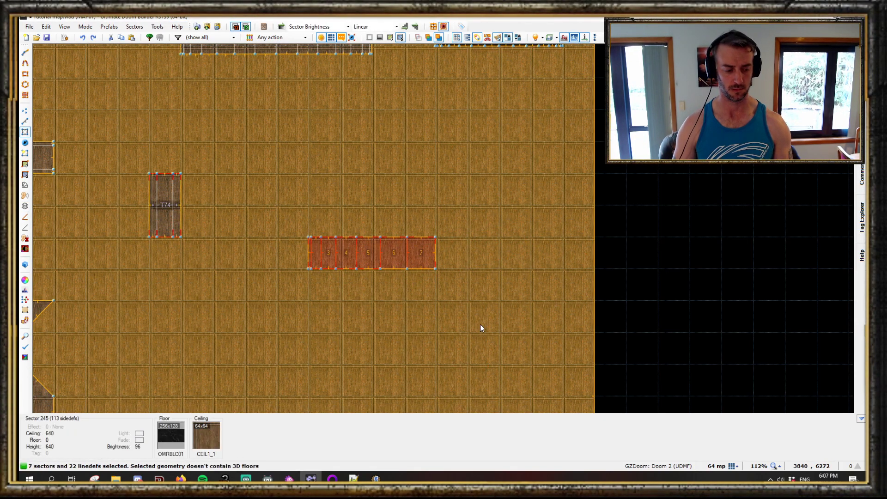
pyautogui.scroll(-1, 487, 284)
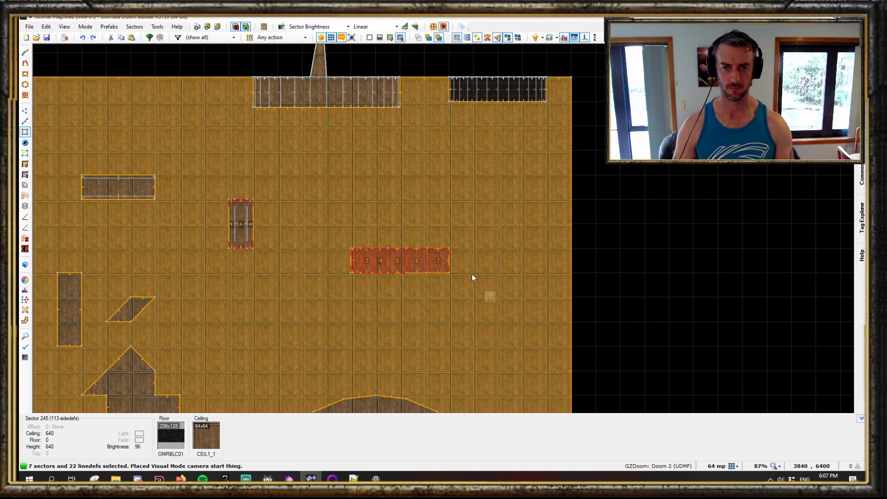
pyautogui.press('3')
pyautogui.scroll(1, 472, 274)
pyautogui.hotkey('ctrl', 'v')
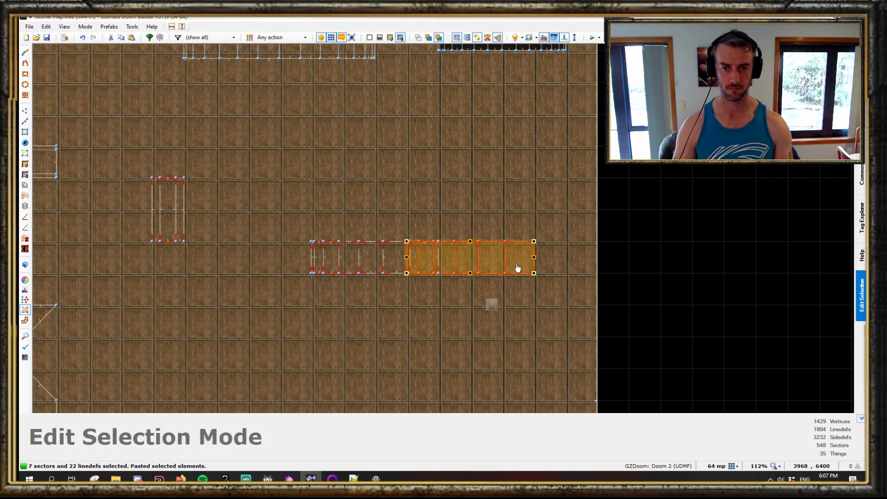
pyautogui.moveTo(533, 240); pyautogui.dragTo(383, 280)
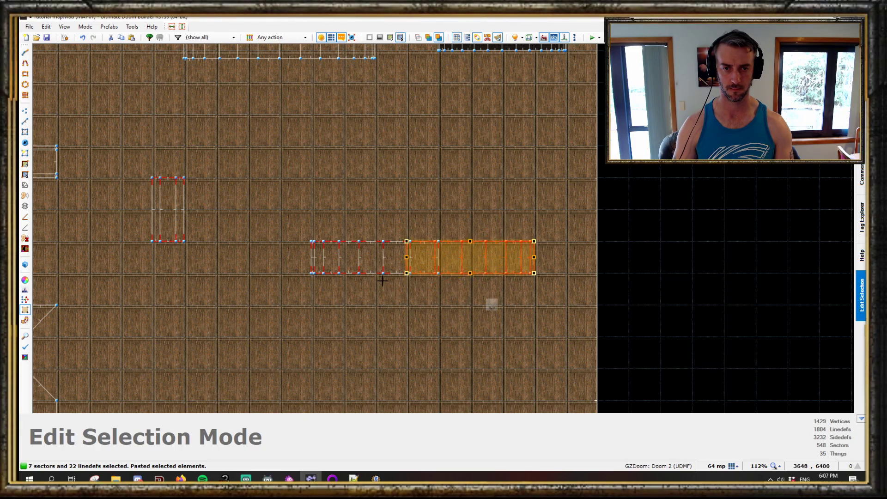
pyautogui.moveTo(413, 253); pyautogui.dragTo(444, 252)
pyautogui.click(426, 342)
# - Inspect the pasted copy under the arch in visual mode and undo the paste
pyautogui.press('q')
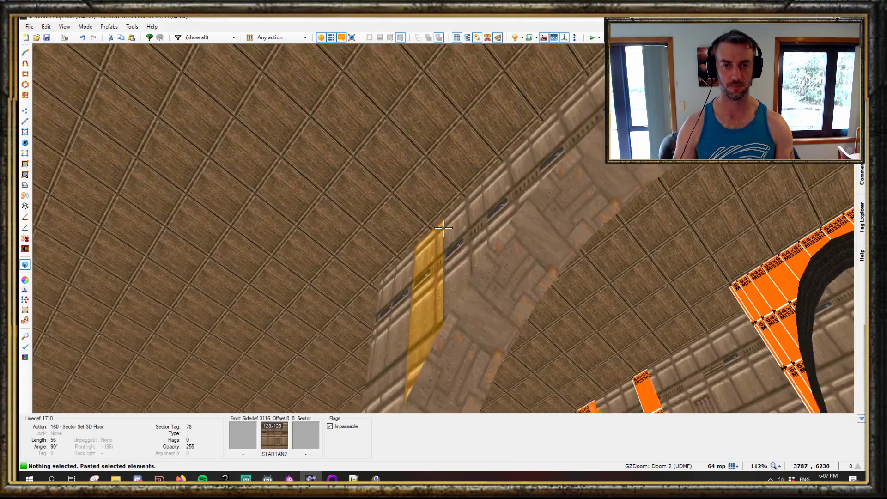
pyautogui.press('e')
pyautogui.press('d')
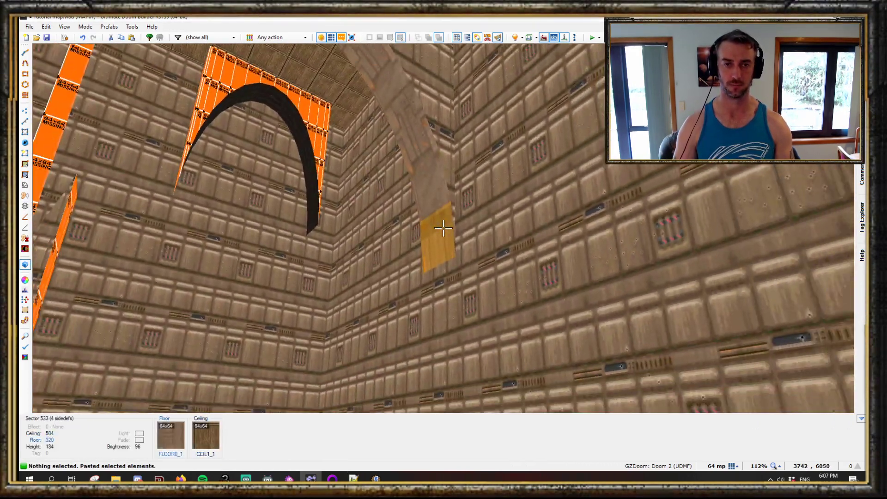
pyautogui.press('e')
pyautogui.press('d')
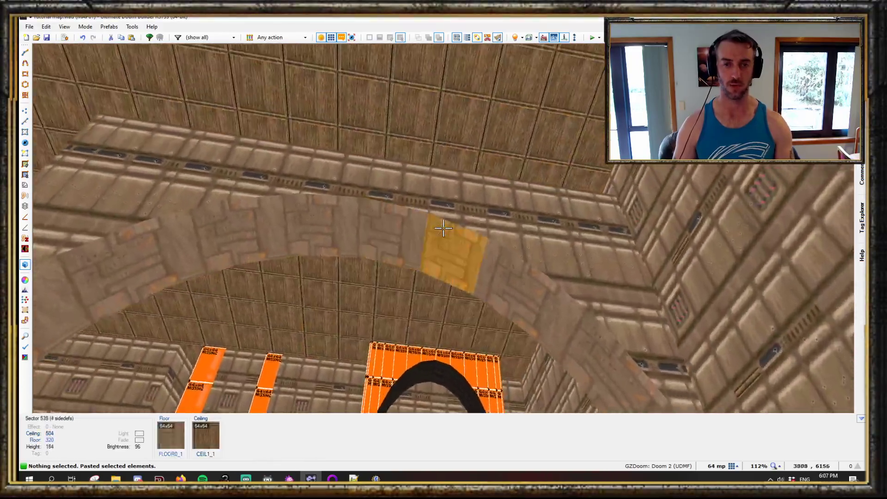
pyautogui.press('e')
pyautogui.press('d')
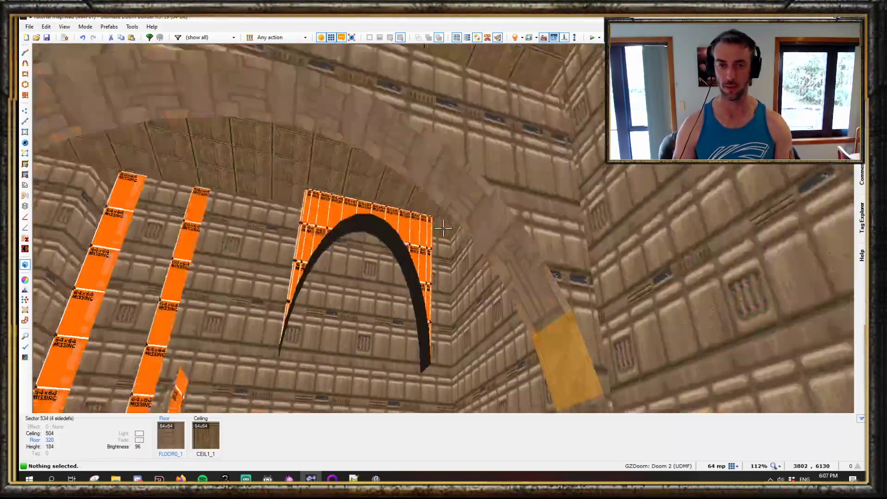
pyautogui.press('w')
pyautogui.scroll(-3, 445, 229)
pyautogui.hotkey('ctrl', 'z')
# - Copy the strip again, paste it to the right of the originals, preview it in visual mode and undo
pyautogui.scroll(4, 451, 179)
pyautogui.moveTo(211, 171); pyautogui.dragTo(406, 263)
pyautogui.hotkey('ctrl', 'c')
pyautogui.hotkey('ctrl', 'v')
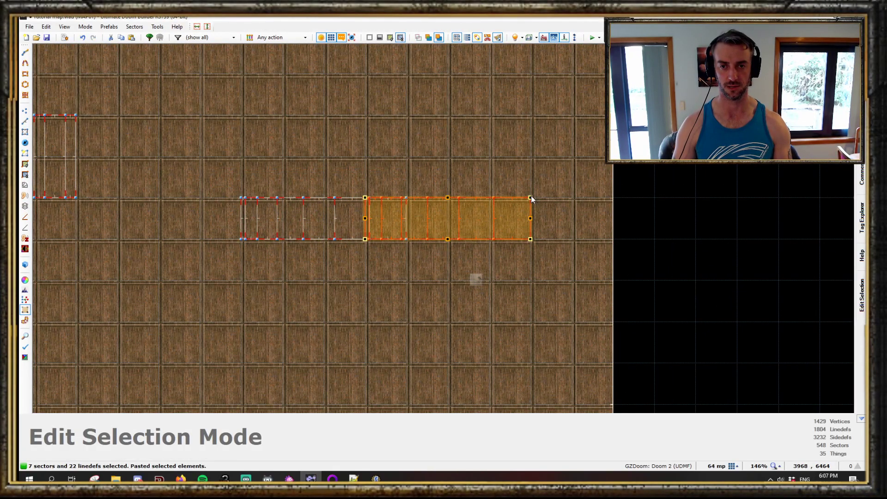
pyautogui.click(531, 198)
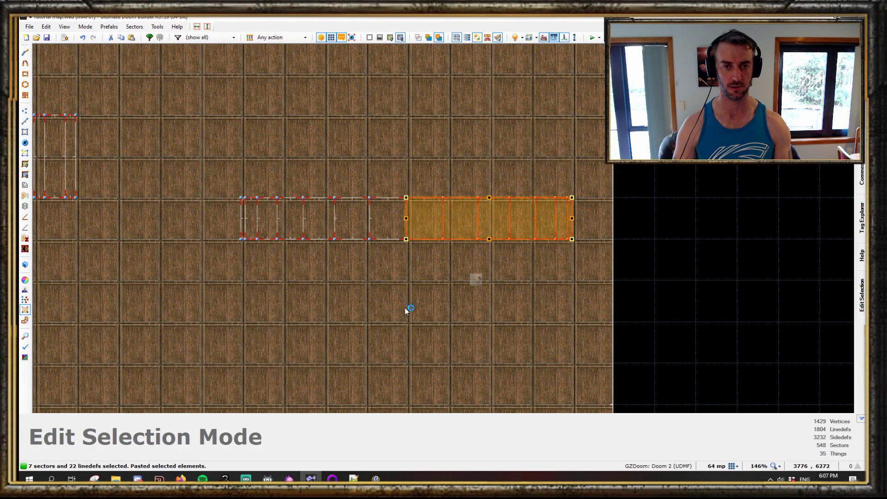
pyautogui.press('w')
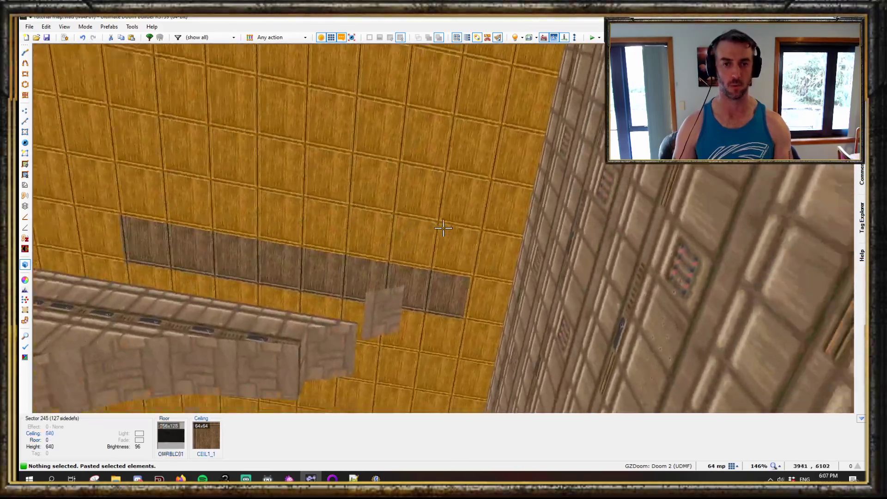
pyautogui.press('w')
pyautogui.scroll(-2, 436, 193)
pyautogui.scroll(2, 435, 192)
pyautogui.hotkey('ctrl', 'z')
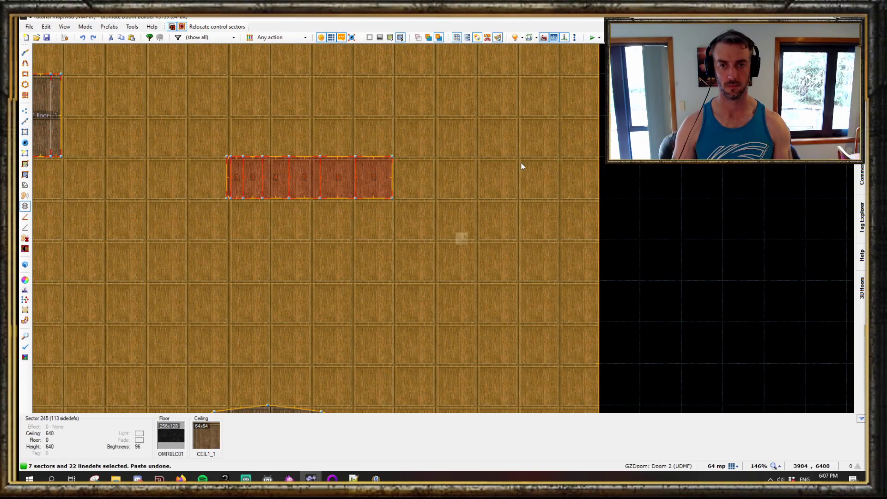
# - Paste and place the copy once more, check it in visual mode, and undo the paste
pyautogui.hotkey('ctrl', 'v')
pyautogui.moveTo(557, 157); pyautogui.dragTo(393, 199)
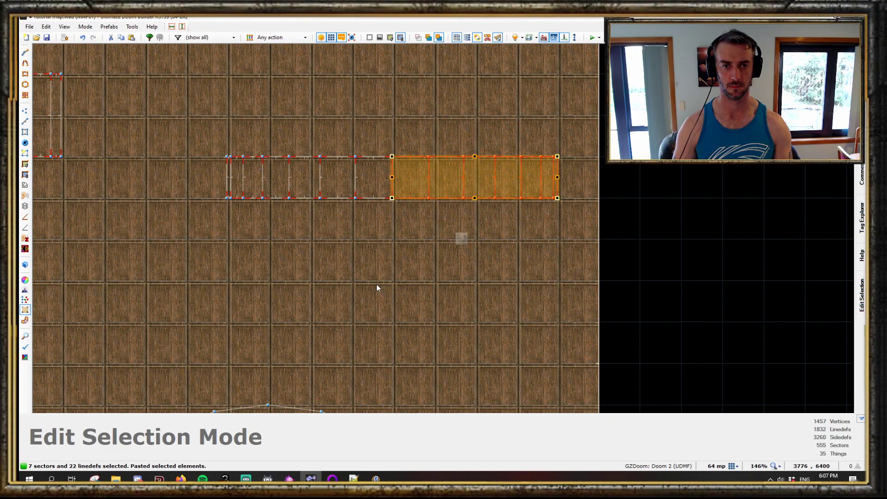
pyautogui.press('w')
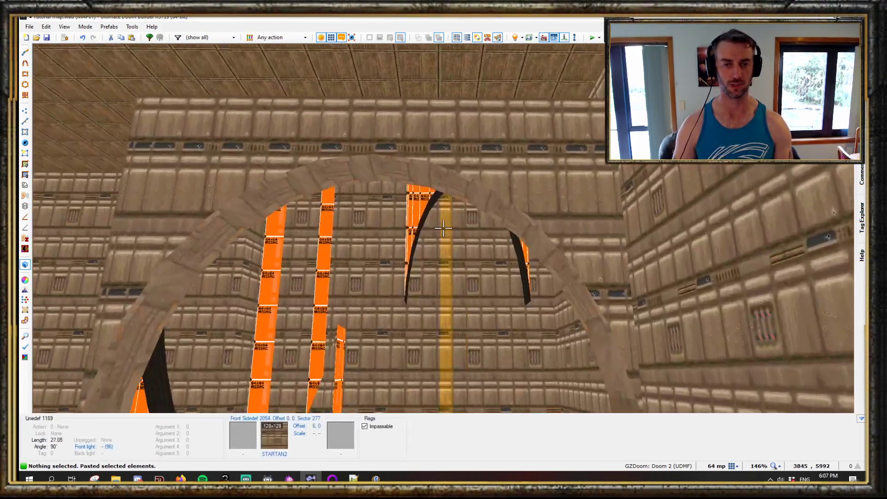
pyautogui.press('w')
pyautogui.hotkey('ctrl', 'z')
pyautogui.scroll(5, 418, 163)
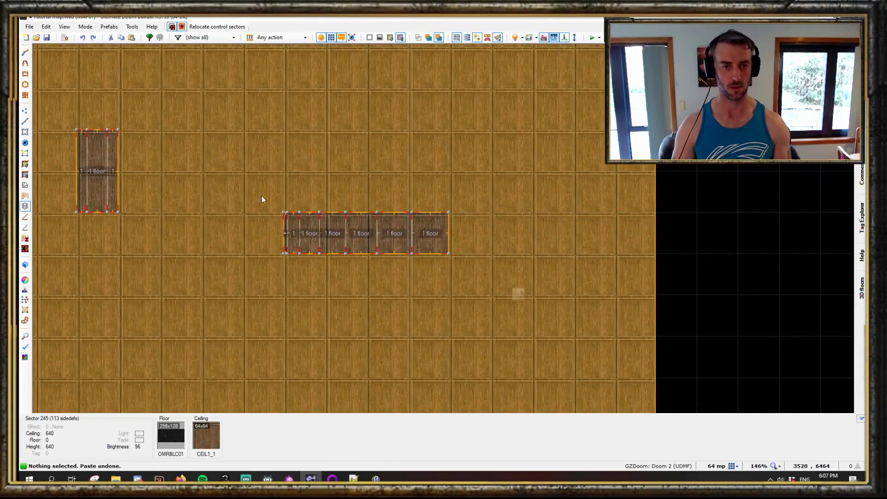
# - Duplicate the 3D floor strip with new tags and rotate the pasted copy to an angle above the original row
pyautogui.press('s')
pyautogui.moveTo(265, 195); pyautogui.dragTo(509, 305)
pyautogui.moveTo(432, 184); pyautogui.dragTo(439, 228, button='middle')
pyautogui.hotkey('ctrl', 'w')
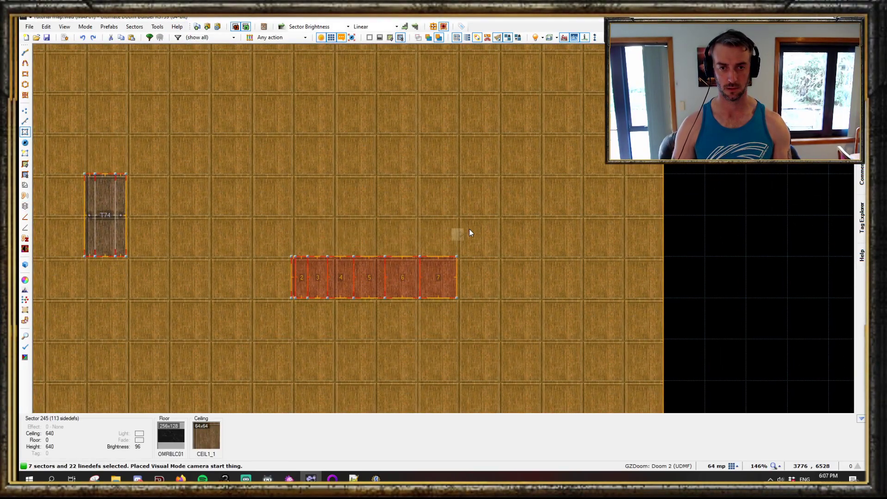
pyautogui.press('d')
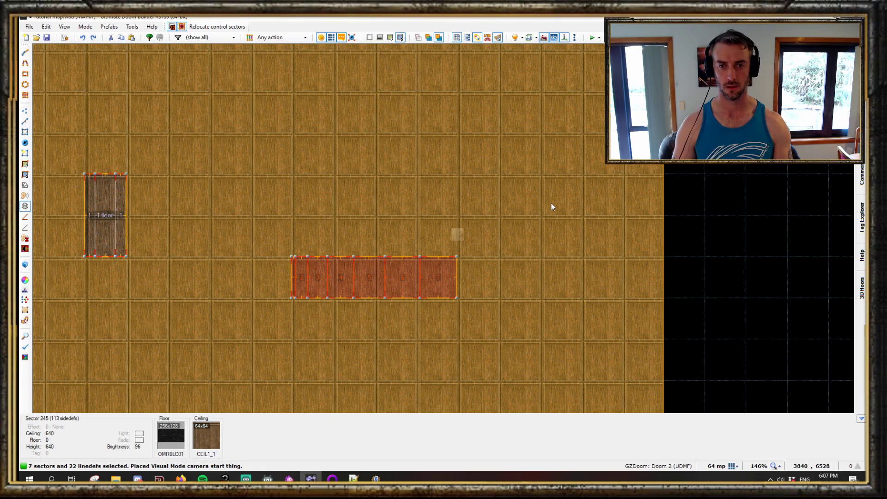
pyautogui.hotkey('ctrl', 'v')
pyautogui.moveTo(581, 174); pyautogui.dragTo(457, 237)
pyautogui.click(454, 169)
pyautogui.moveTo(454, 167); pyautogui.dragTo(491, 258, button='middle')
# - Paste a further copy of the strip and rotate it to a steeper angle beside the first rotated copy
pyautogui.press('s')
pyautogui.moveTo(313, 345); pyautogui.dragTo(511, 411)
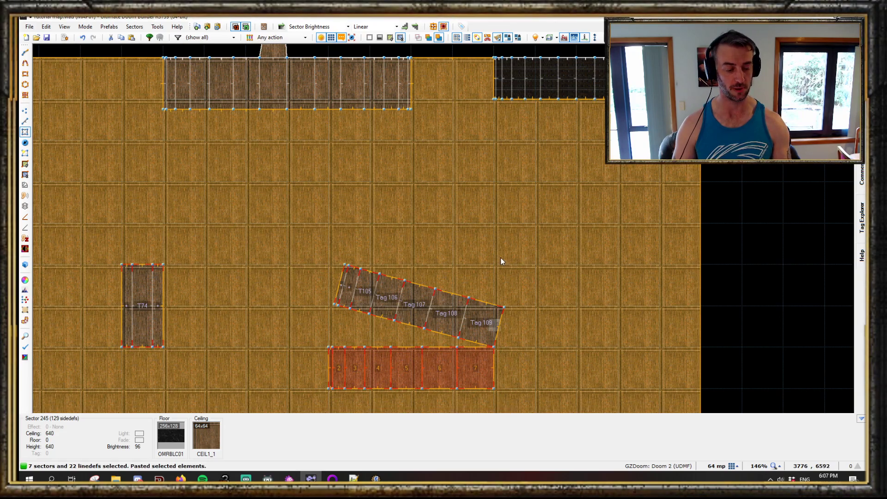
pyautogui.press('3')
pyautogui.hotkey('ctrl', 'v')
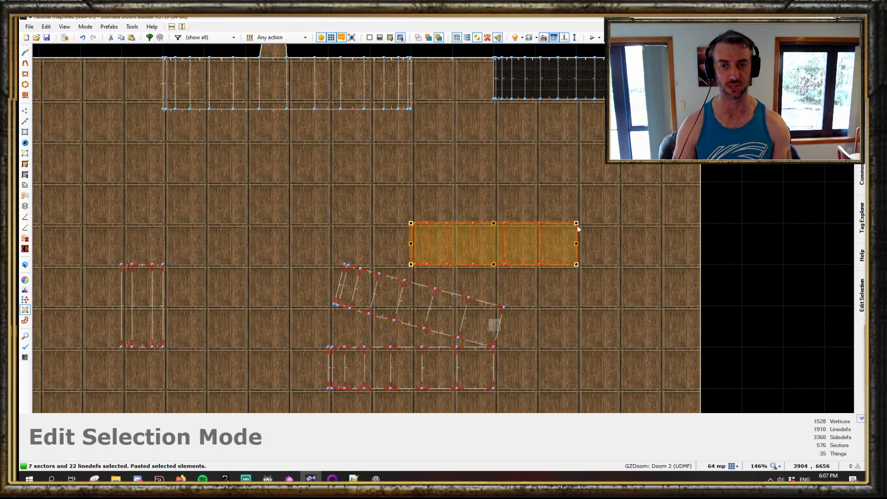
pyautogui.moveTo(578, 227); pyautogui.dragTo(570, 260)
pyautogui.moveTo(560, 290); pyautogui.dragTo(509, 294)
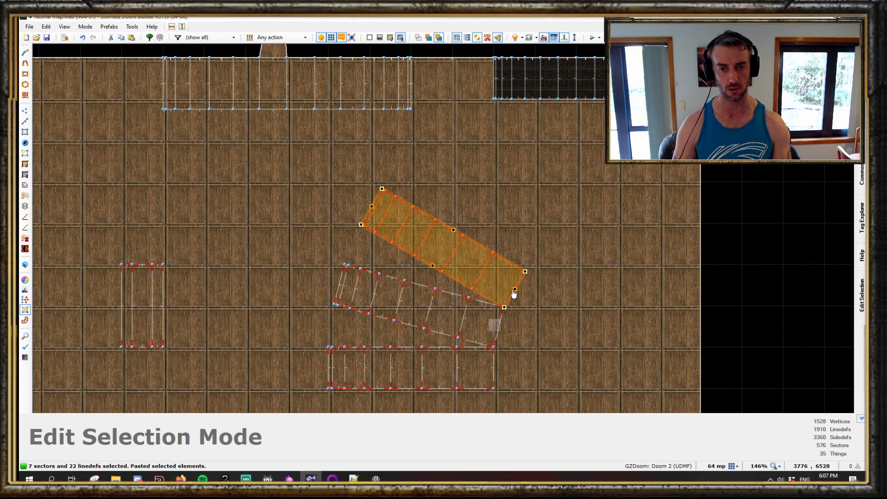
pyautogui.press('Return')
# - Paste a fourth copy, rotate it steeper still to complete the fan, and view the arches in visual mode
pyautogui.hotkey('ctrl', 'v')
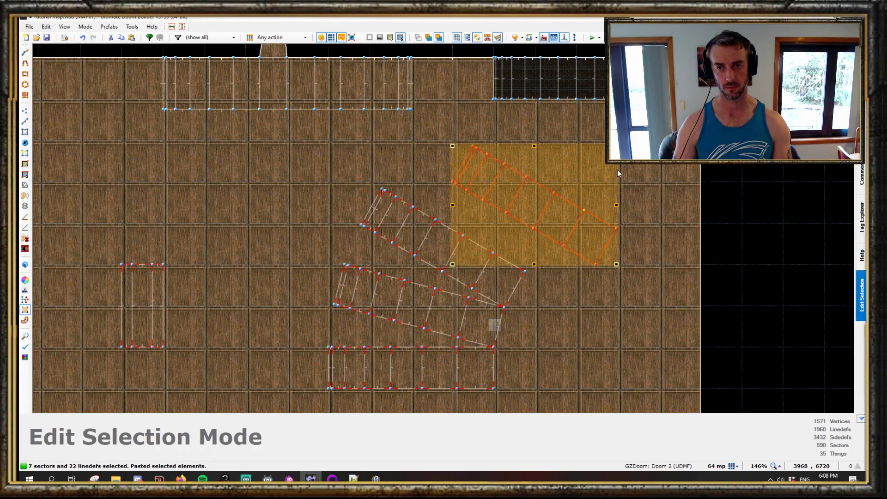
pyautogui.moveTo(616, 265); pyautogui.dragTo(531, 263)
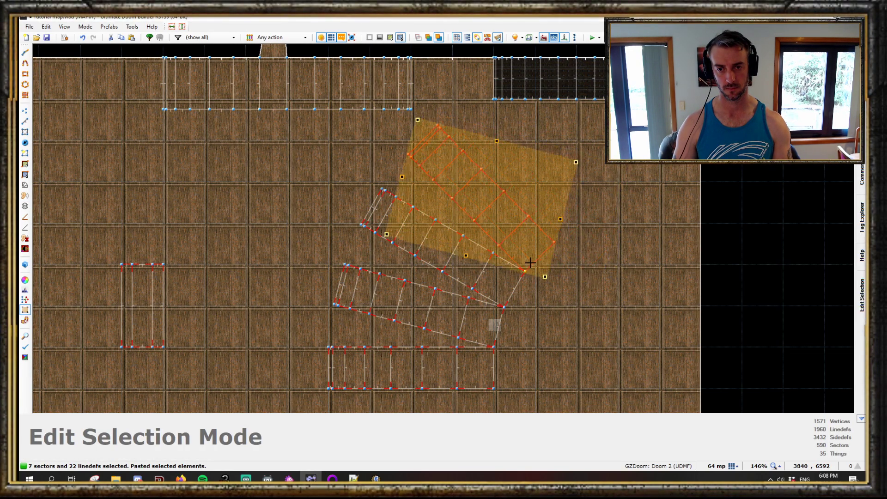
pyautogui.press('Return')
pyautogui.press('q')
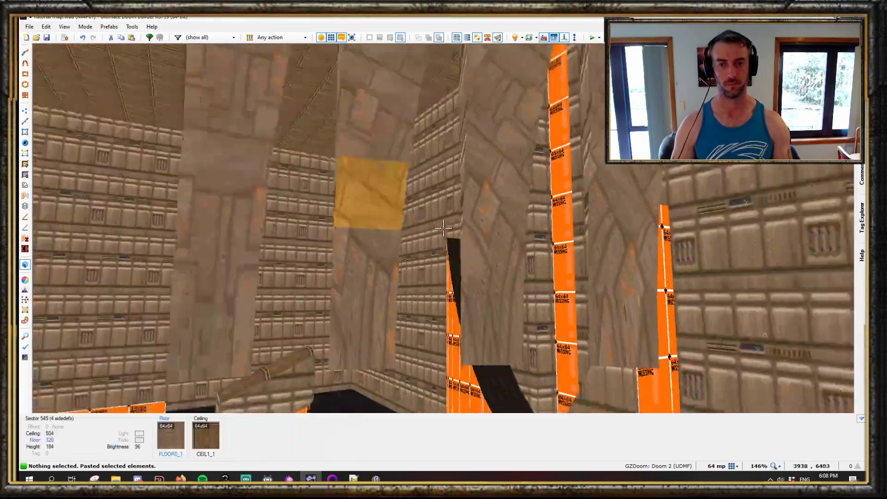
pyautogui.press('q')
# - Select the whole fan of four strips, paste a copy rotated further around the dome, and view it in visual mode
pyautogui.scroll(2, 396, 149)
pyautogui.press('s')
pyautogui.moveTo(388, 123); pyautogui.dragTo(448, 185, button='middle')
pyautogui.moveTo(356, 160); pyautogui.dragTo(432, 204, button='middle')
pyautogui.click(474, 300)
pyautogui.press('space')
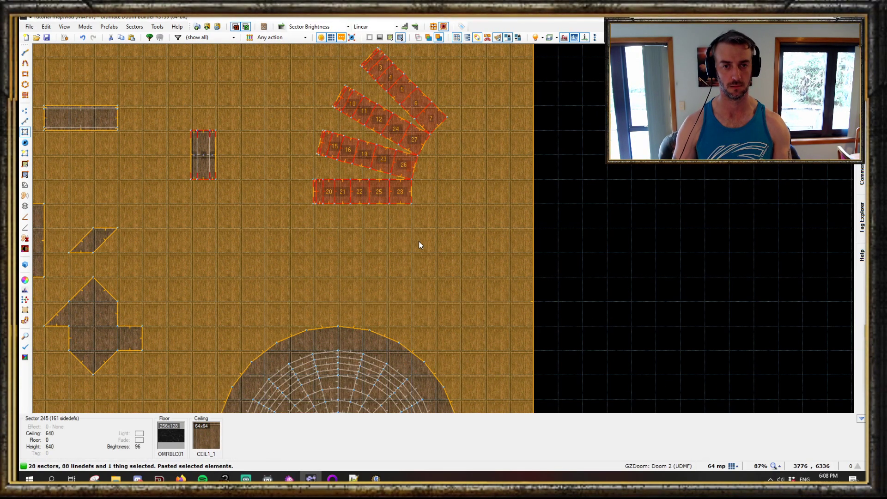
pyautogui.press('3')
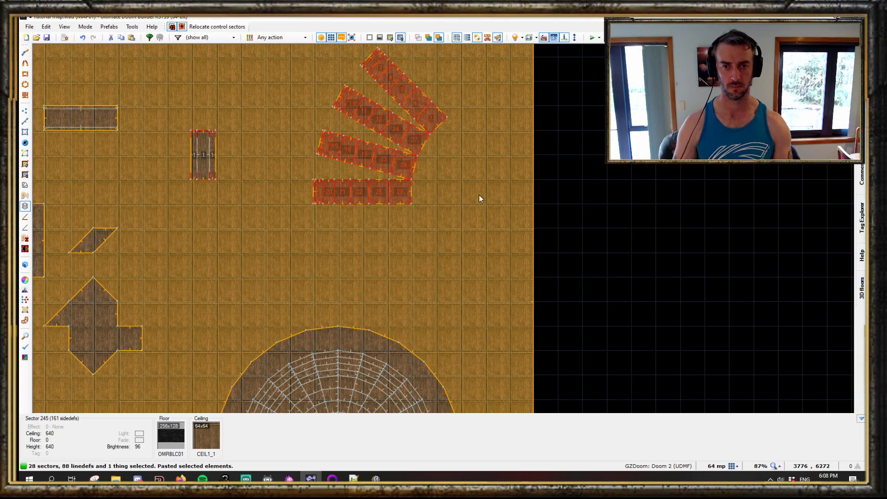
pyautogui.scroll(-3, 442, 240)
pyautogui.scroll(4, 442, 241)
pyautogui.moveTo(509, 151); pyautogui.dragTo(405, 188)
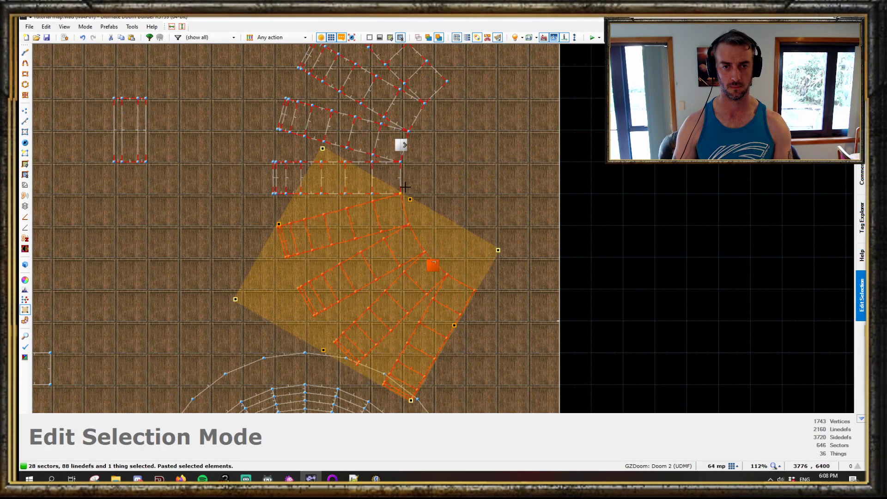
pyautogui.press('w')
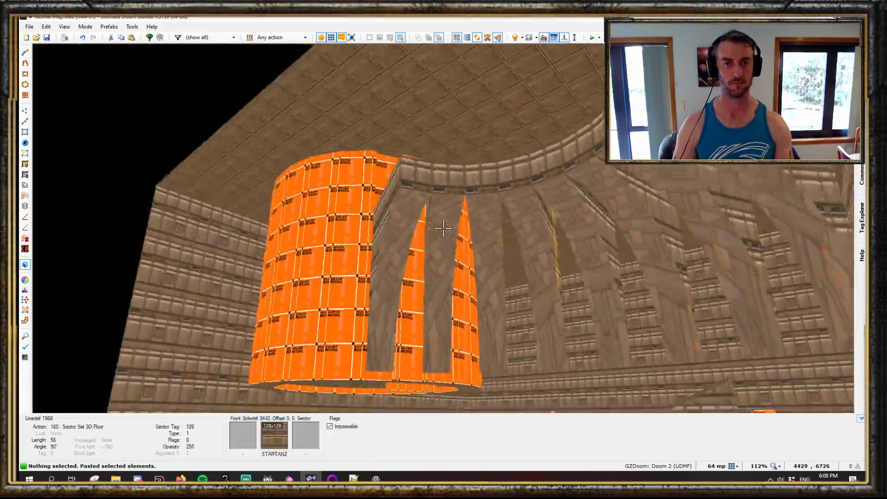
pyautogui.press('w')
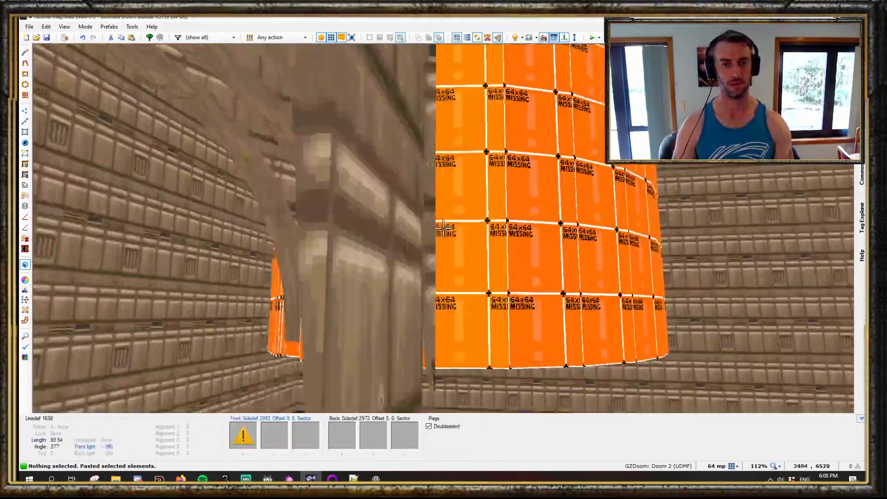
# - Fly around the new arch fan in visual mode to inspect the domed ceiling, then return to the 2D map
pyautogui.press('e')
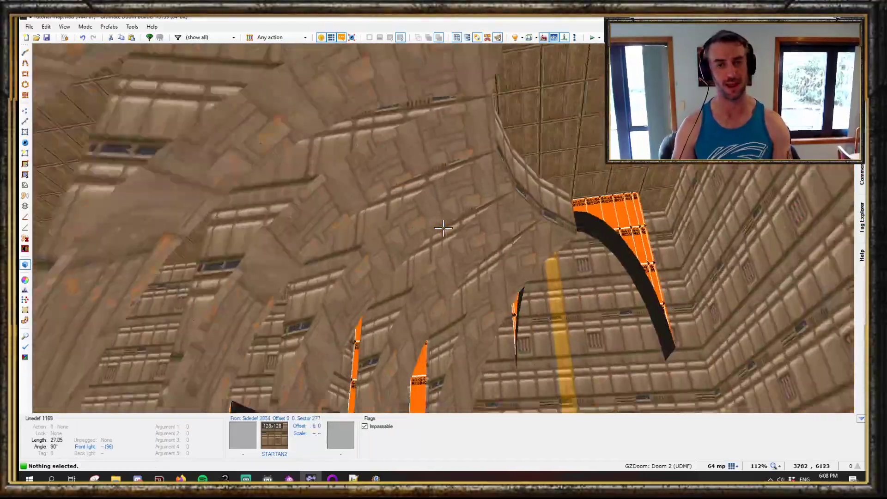
pyautogui.press('e')
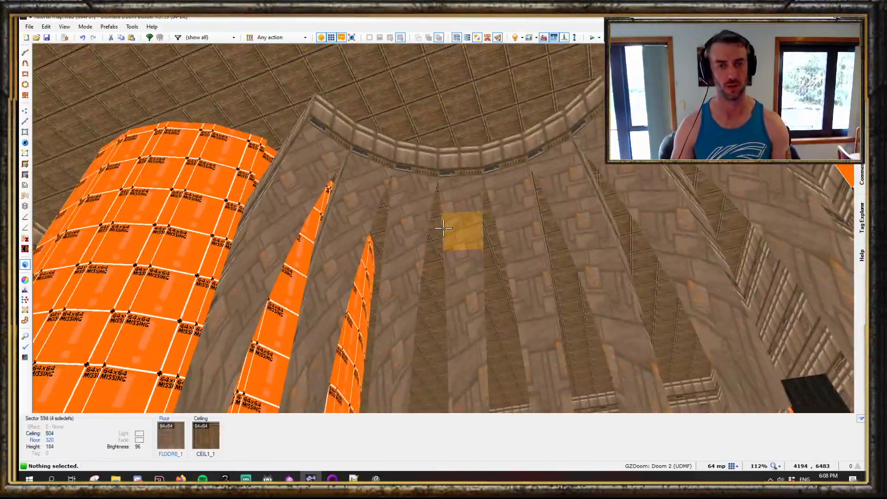
pyautogui.press('d')
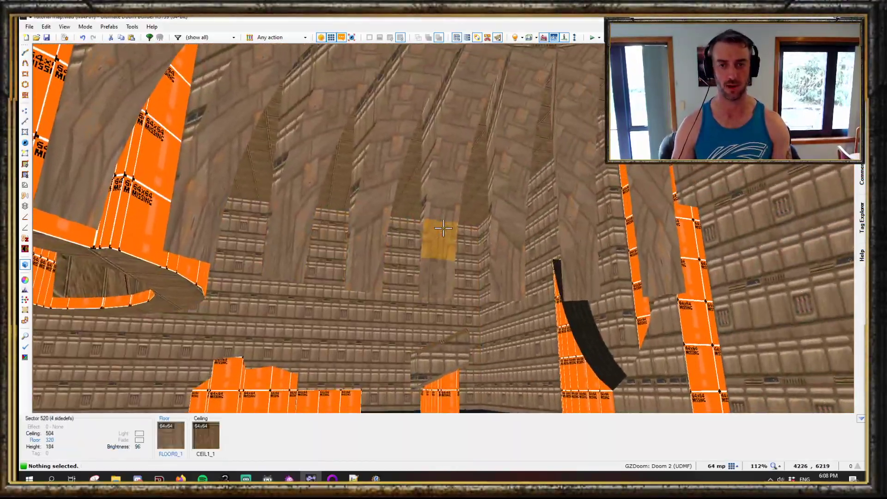
pyautogui.press('e')
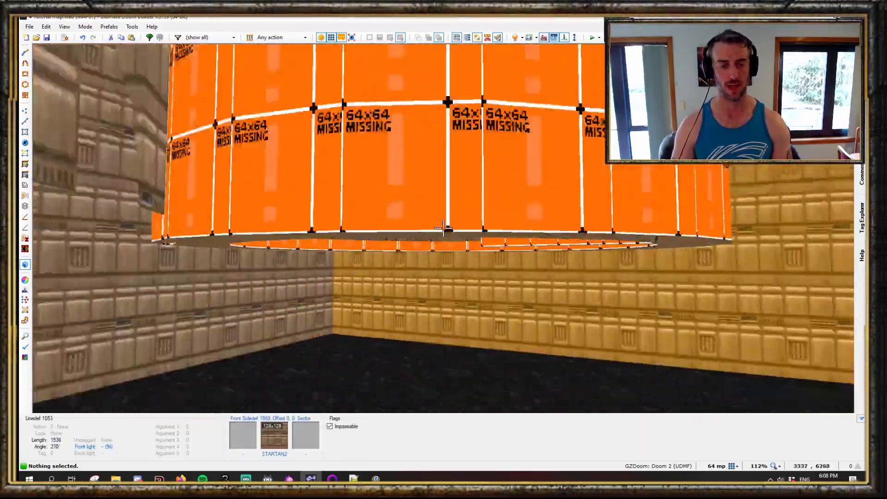
pyautogui.press('d')
pyautogui.press('e')
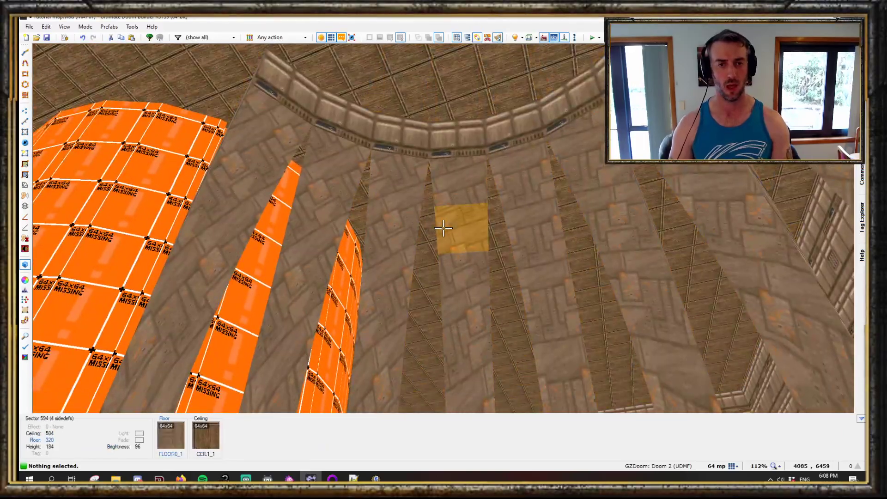
pyautogui.press('q')
pyautogui.scroll(-7, 445, 232)
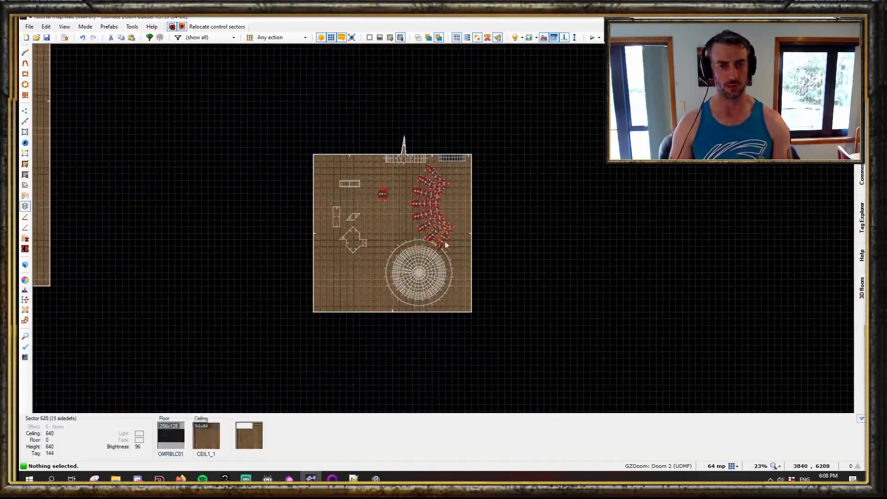
# - Save the tutorial map and open a different map from the Age of Hell maps folder
pyautogui.click(29, 26)
pyautogui.click(52, 47)
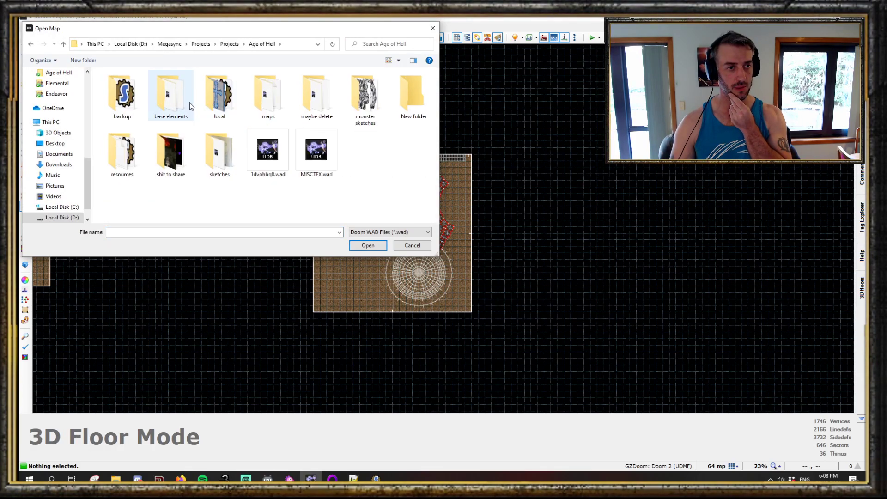
pyautogui.doubleClick(268, 97)
pyautogui.doubleClick(139, 188)
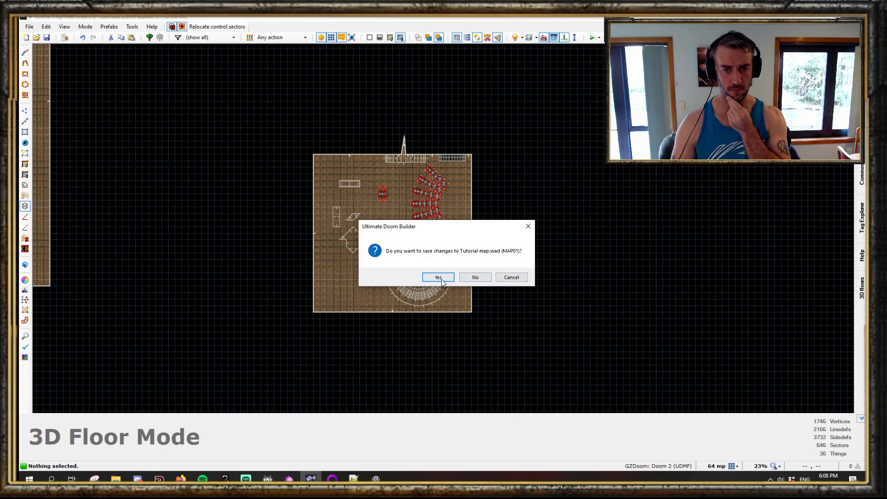
pyautogui.press('Return')
pyautogui.click(748, 407)
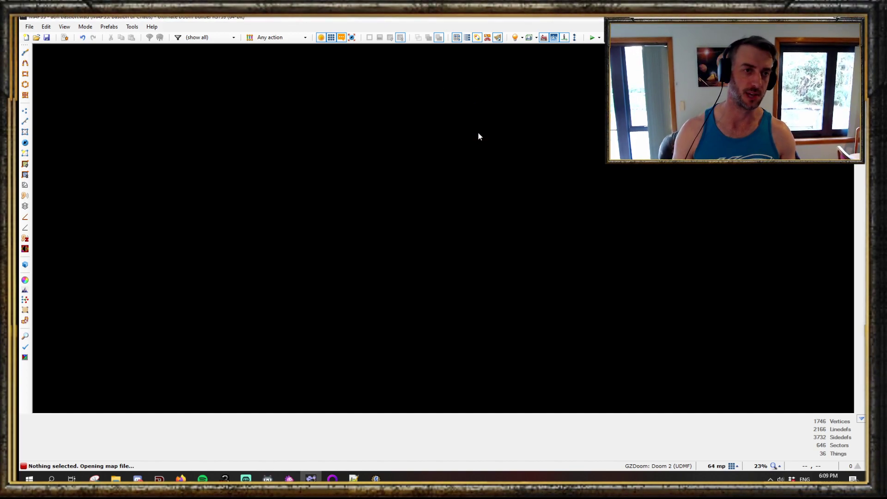
# - Inspect the opened map's arched 3D floor ceilings in visual mode, toggling full brightness and highlighting
pyautogui.scroll(-5, 499, 216)
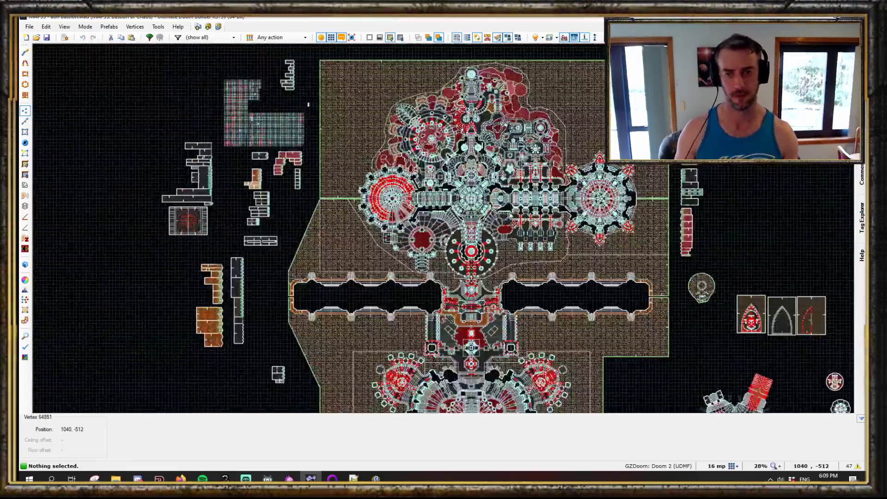
pyautogui.scroll(3, 525, 160)
pyautogui.scroll(4, 525, 161)
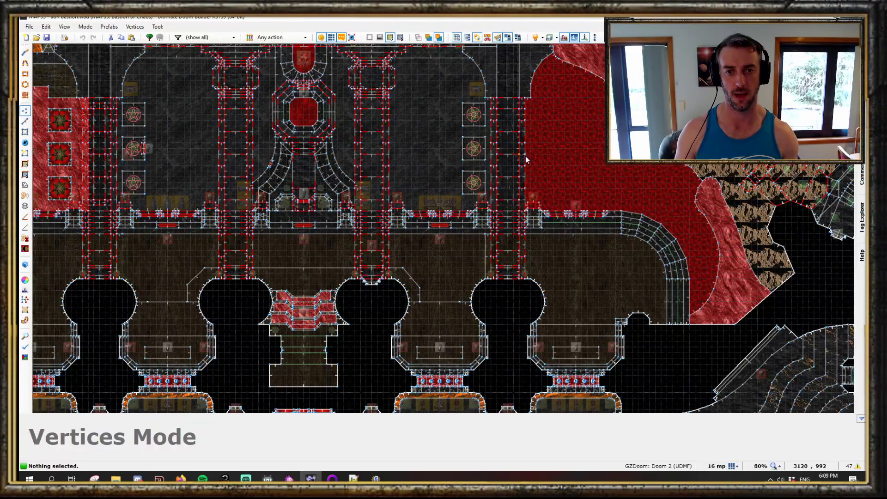
pyautogui.press('w')
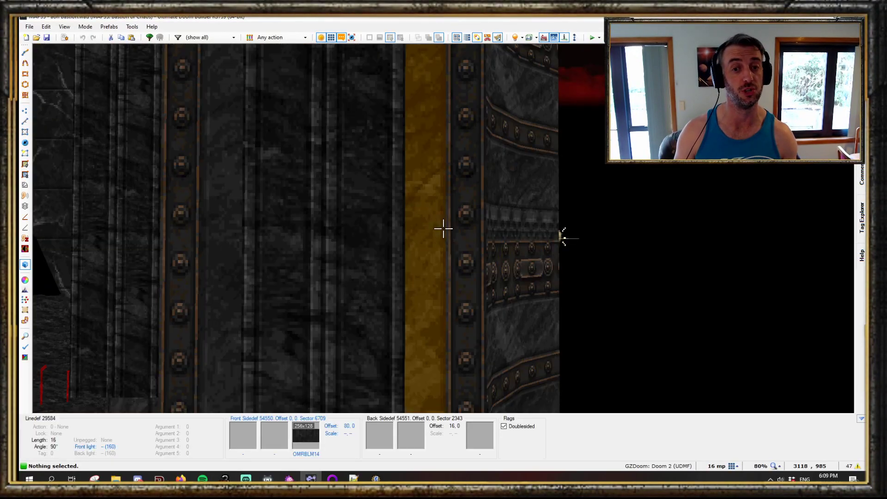
pyautogui.press('b')
pyautogui.press('b')
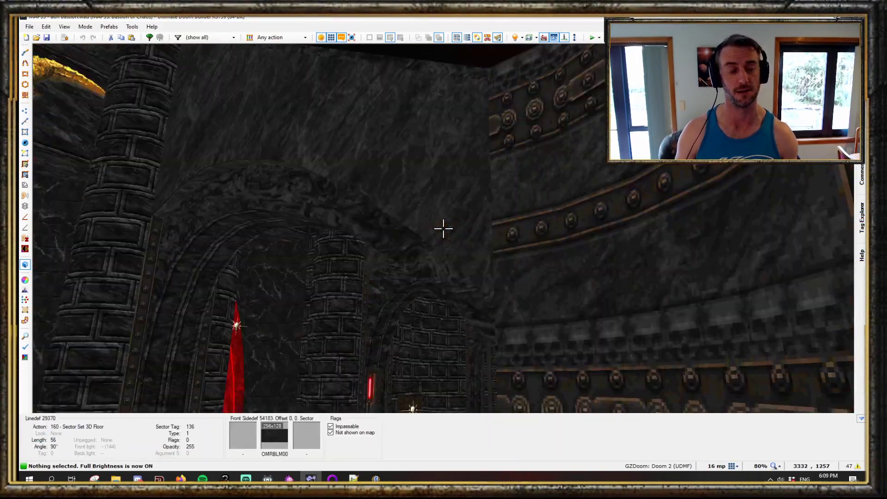
pyautogui.press('h')
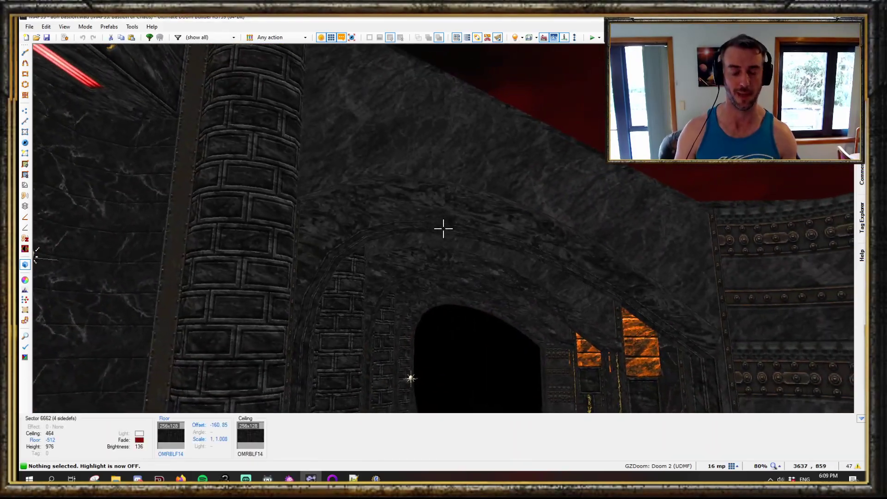
pyautogui.press('e')
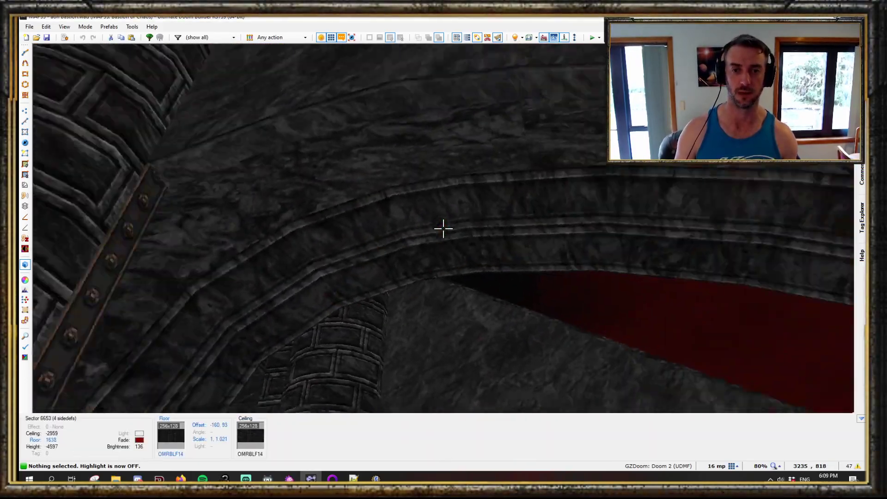
pyautogui.press('f')
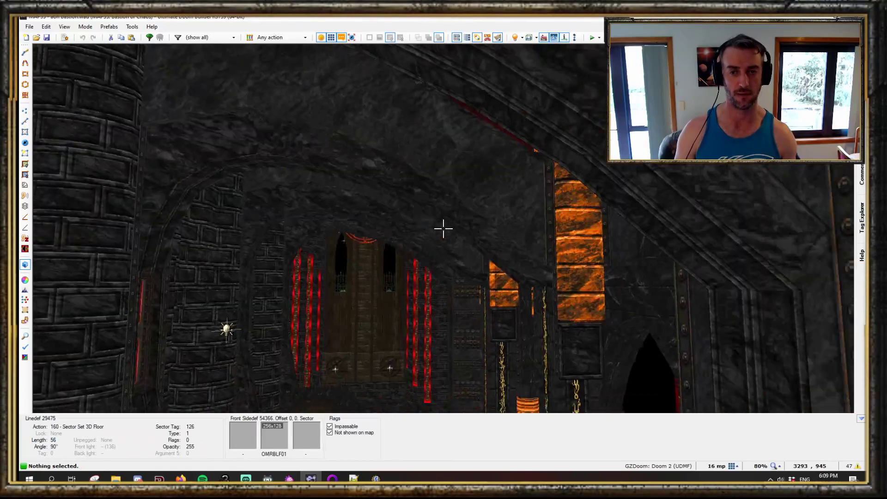
pyautogui.press('e')
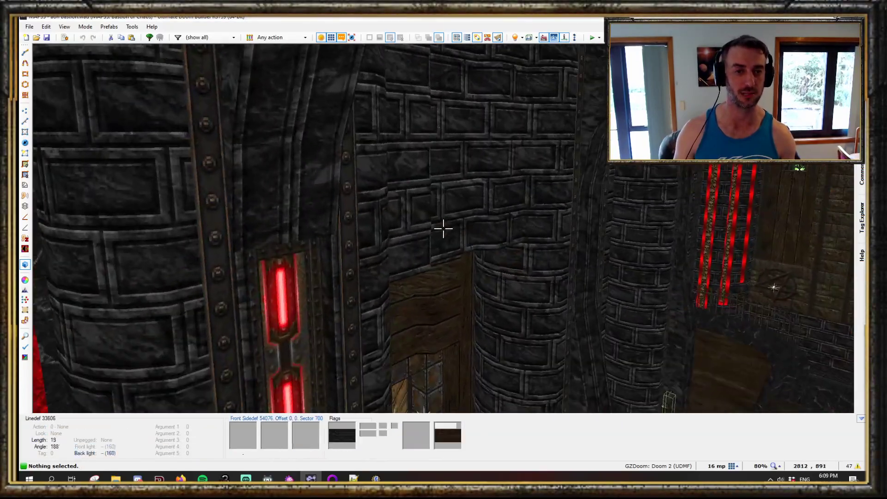
pyautogui.press('d')
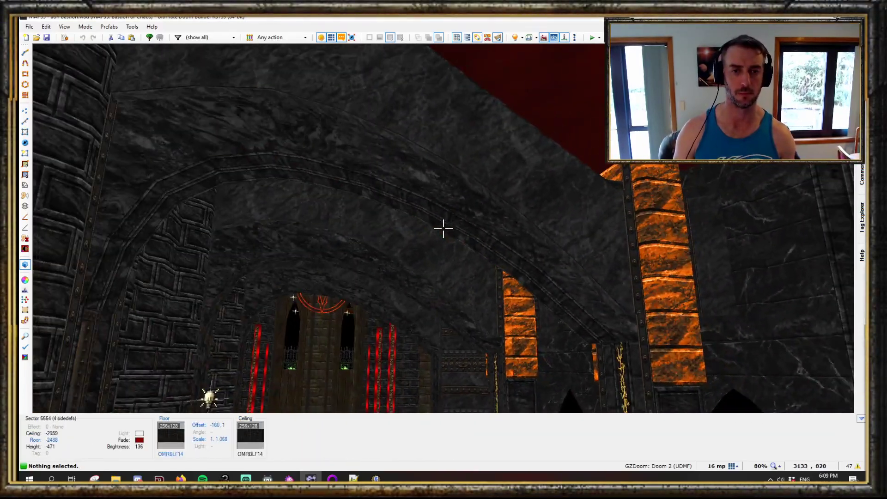
pyautogui.press('e')
# - Navigate to the circular hub and examine its vaulted red-and-black dome and 3D floor arches in visual mode
pyautogui.press('q')
pyautogui.scroll(-10, 444, 231)
pyautogui.moveTo(409, 335); pyautogui.dragTo(511, 18, button='middle')
pyautogui.moveTo(786, 122); pyautogui.dragTo(554, 187, button='middle')
pyautogui.scroll(5, 492, 277)
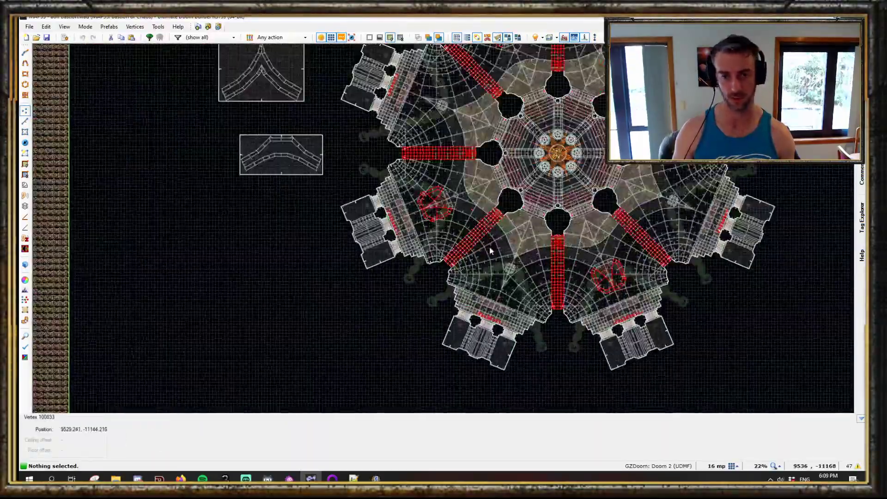
pyautogui.scroll(8, 490, 256)
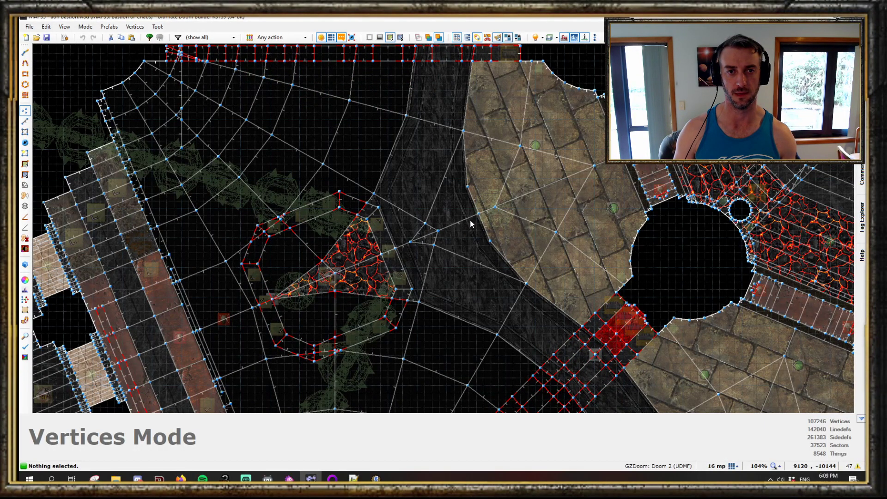
pyautogui.press('q')
pyautogui.press('e')
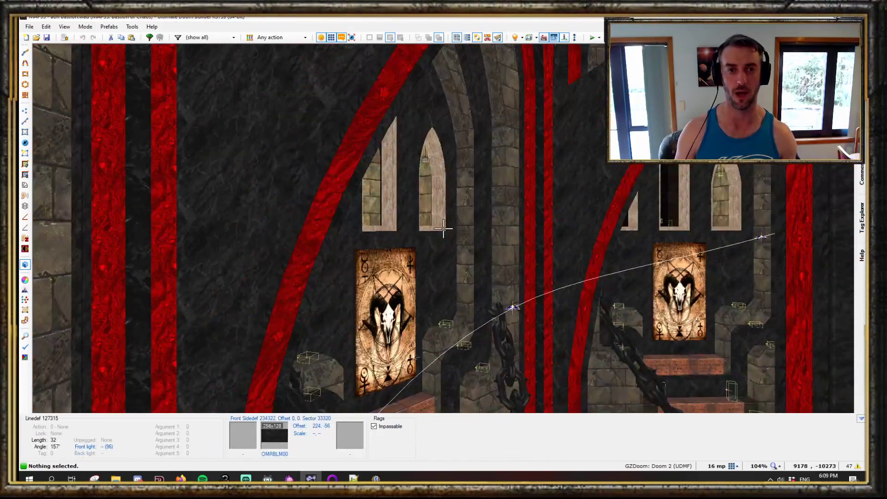
pyautogui.press('e')
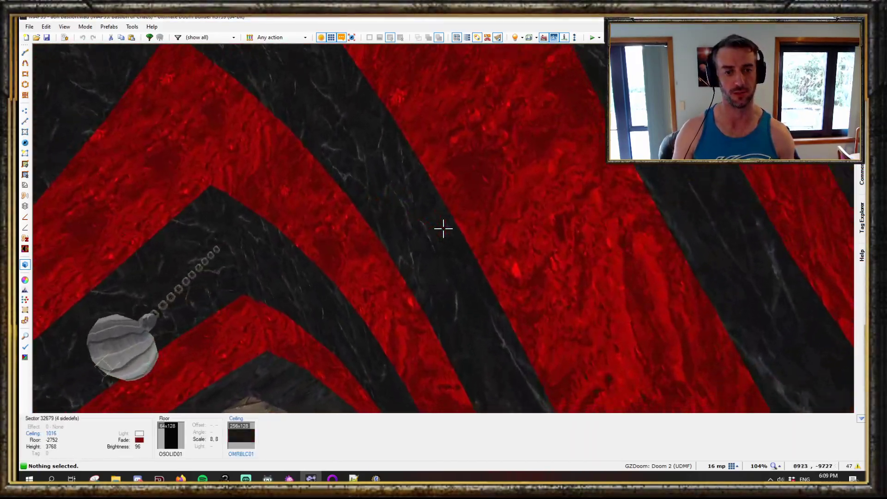
pyautogui.press('e')
pyautogui.press('b')
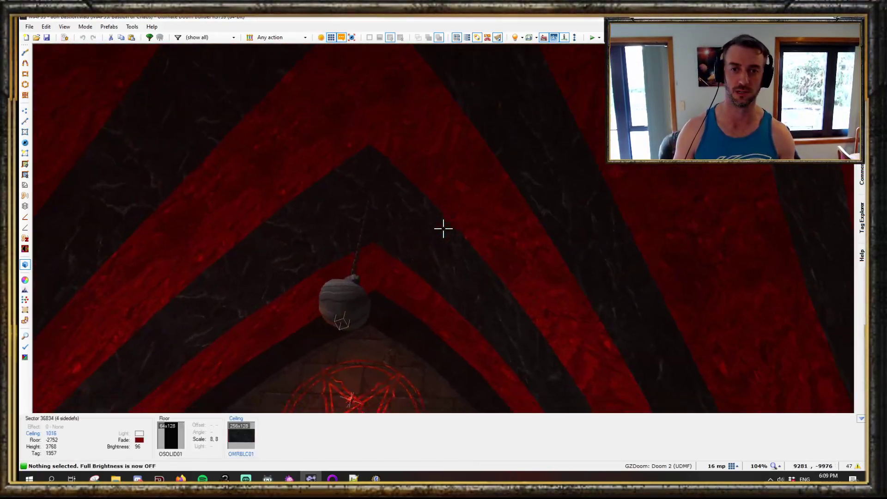
pyautogui.press('e')
pyautogui.press('e')
pyautogui.press('e')
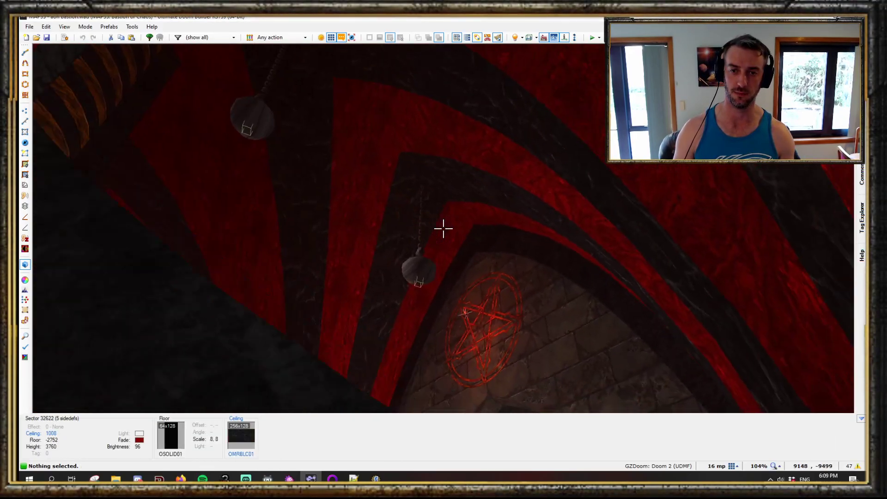
pyautogui.press('e')
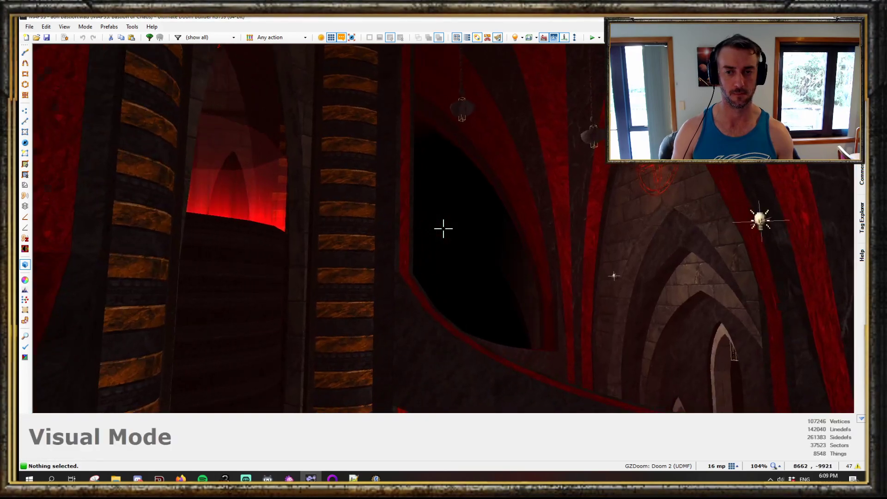
pyautogui.press('e')
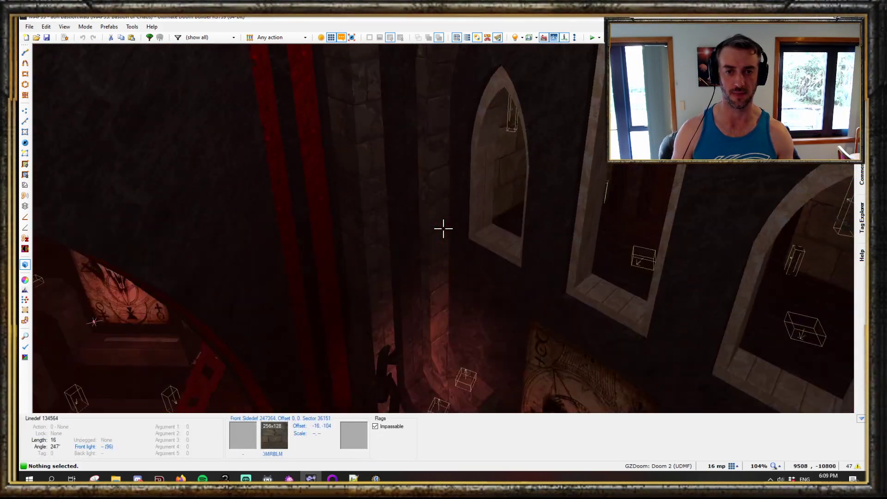
pyautogui.press('e')
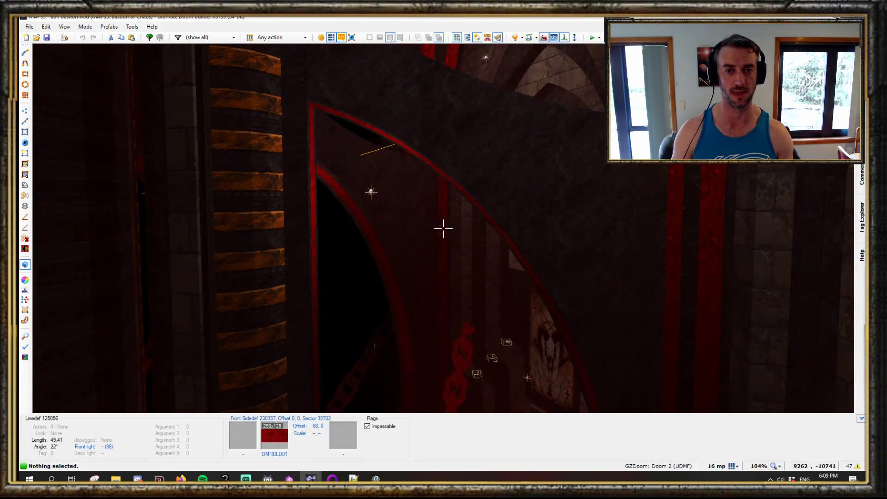
pyautogui.press('d')
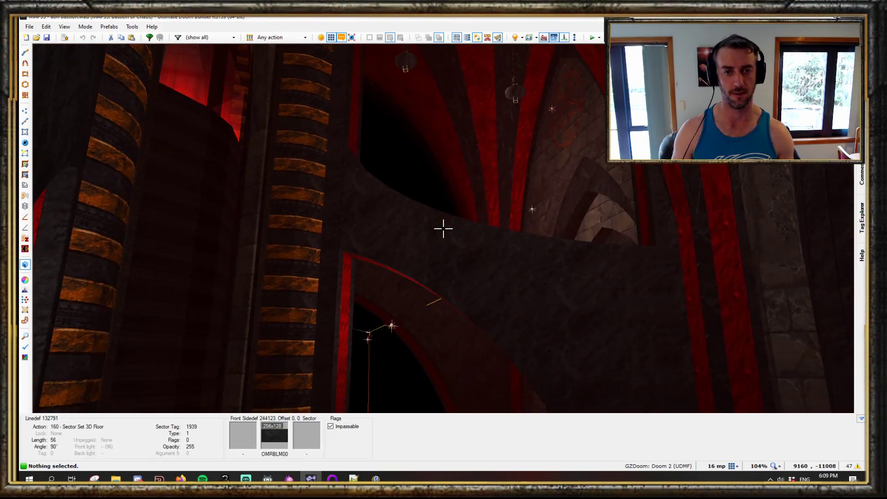
pyautogui.press('e')
pyautogui.press('d')
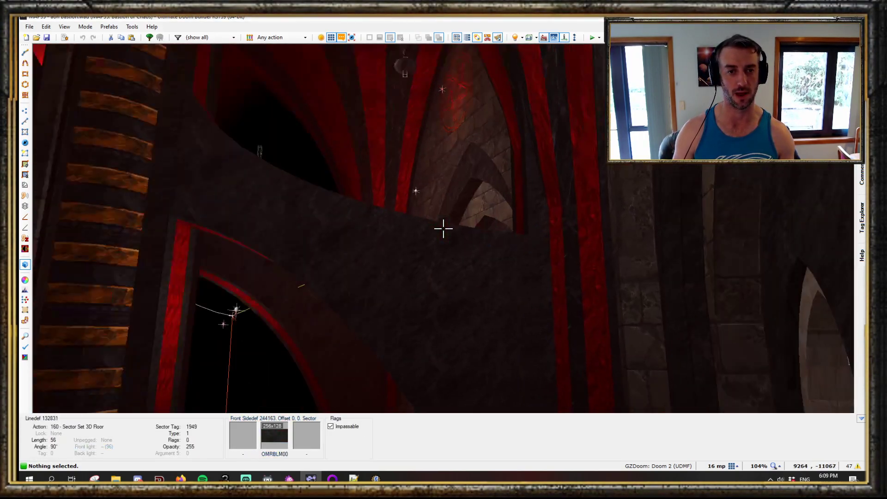
pyautogui.press('e')
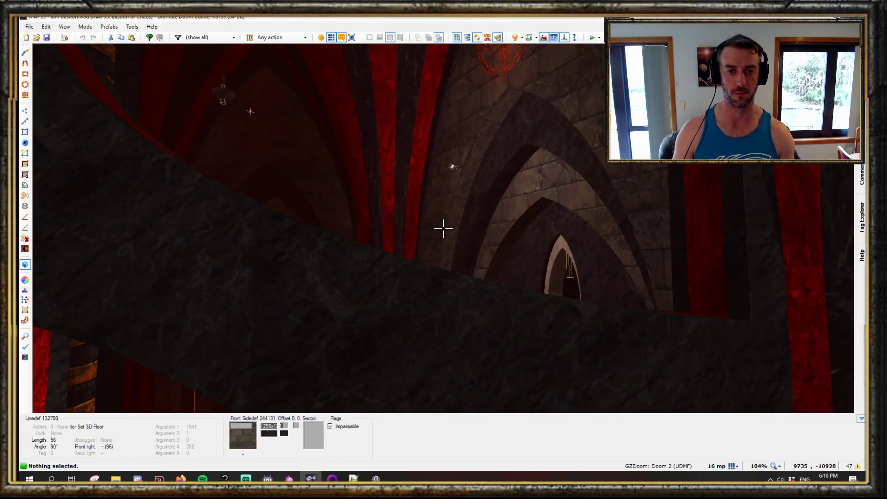
pyautogui.press('e')
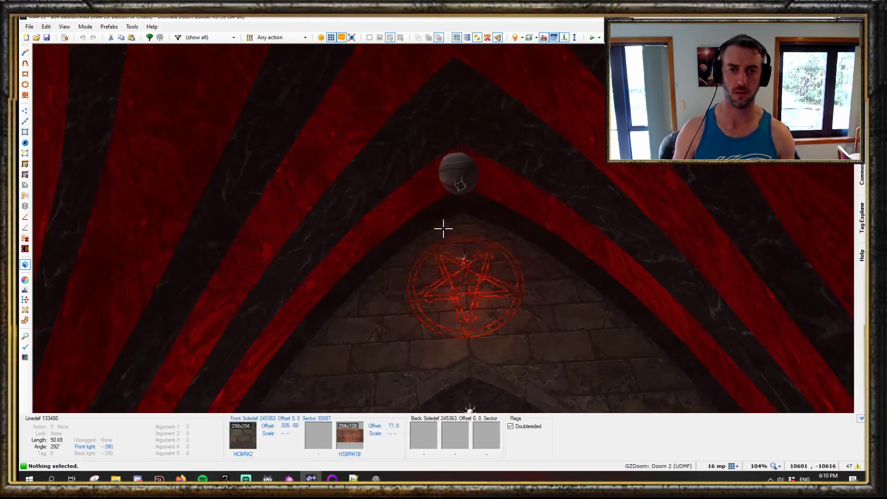
pyautogui.press('e')
# - Return to the 2D map and zoom around the hub's radiating 3D floor strips
pyautogui.press('q')
pyautogui.scroll(-5, 443, 228)
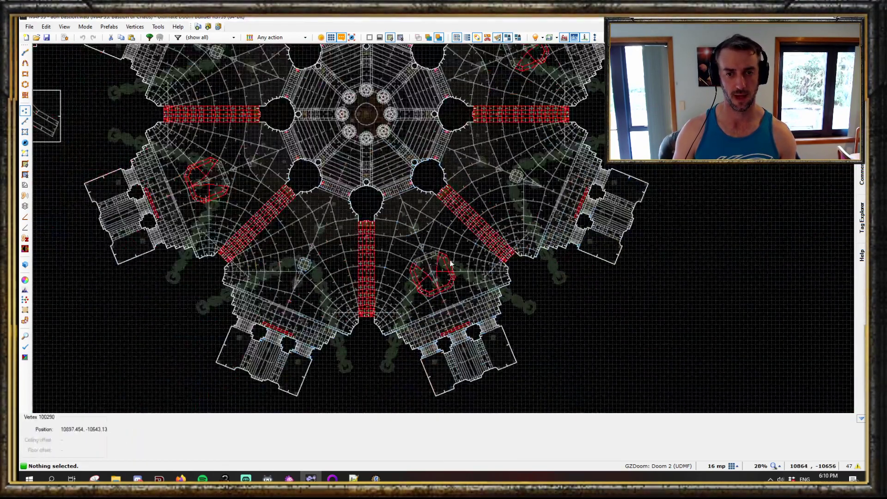
pyautogui.scroll(3, 474, 252)
pyautogui.scroll(2, 535, 284)
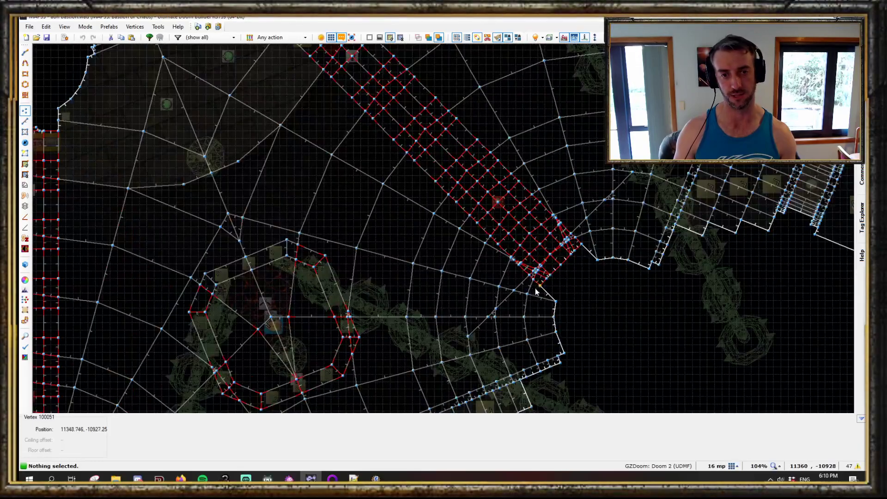
pyautogui.scroll(-2, 332, 249)
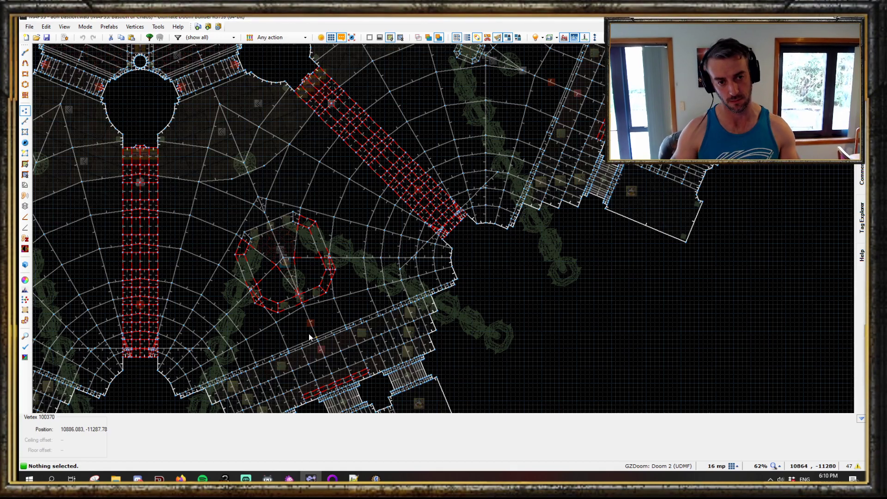
pyautogui.scroll(-3, 308, 334)
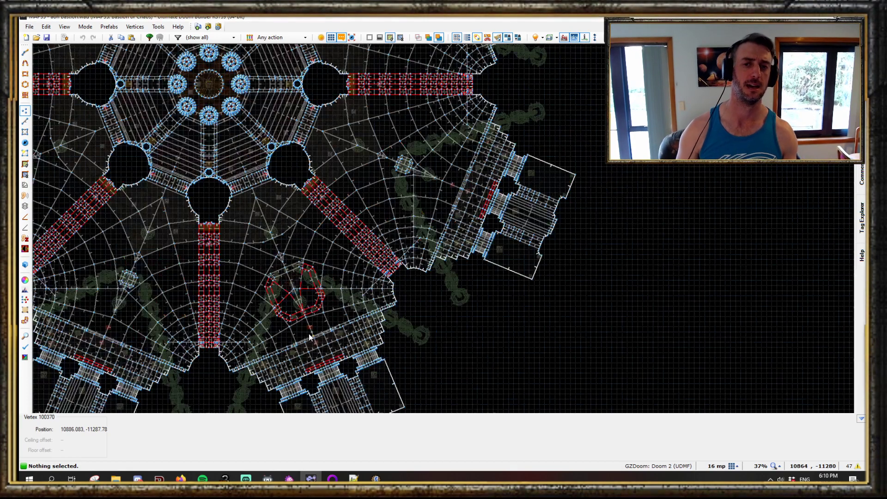
# - Enter visual mode over the circular hub and fly through its pentagram-ringed dome and surrounding arches
pyautogui.scroll(-4, 390, 232)
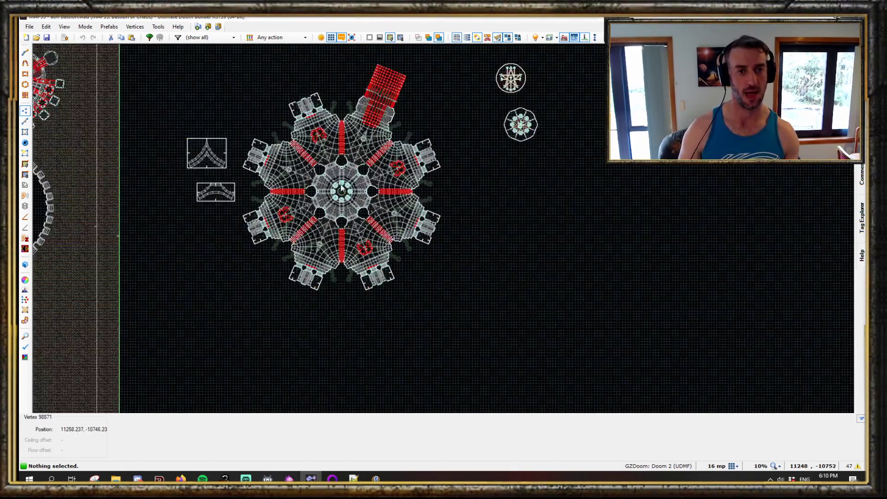
pyautogui.scroll(6, 346, 157)
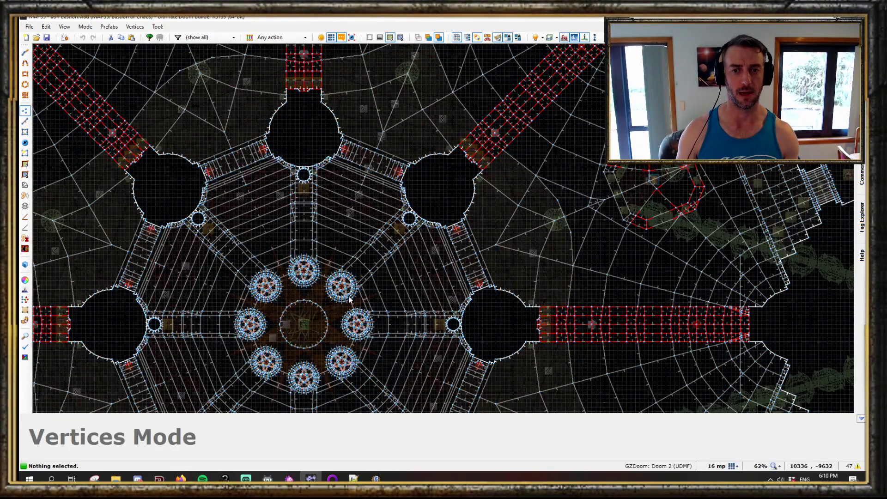
pyautogui.press('q')
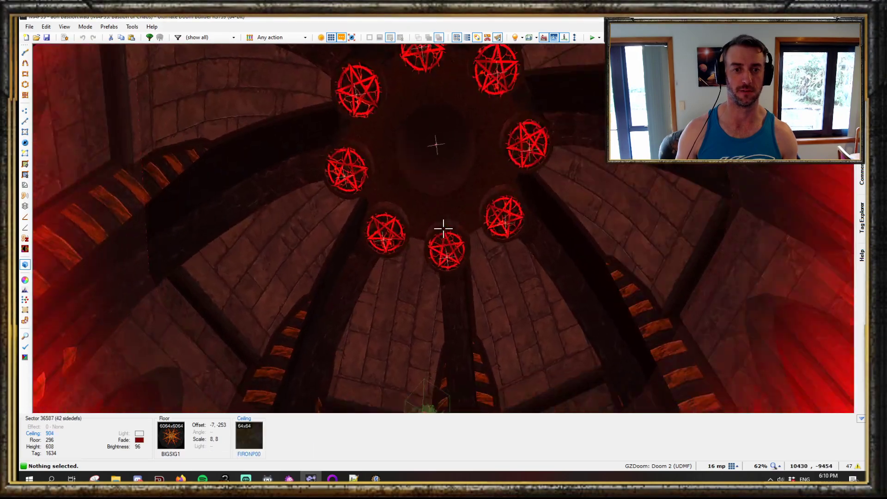
pyautogui.press('w')
pyautogui.press('w')
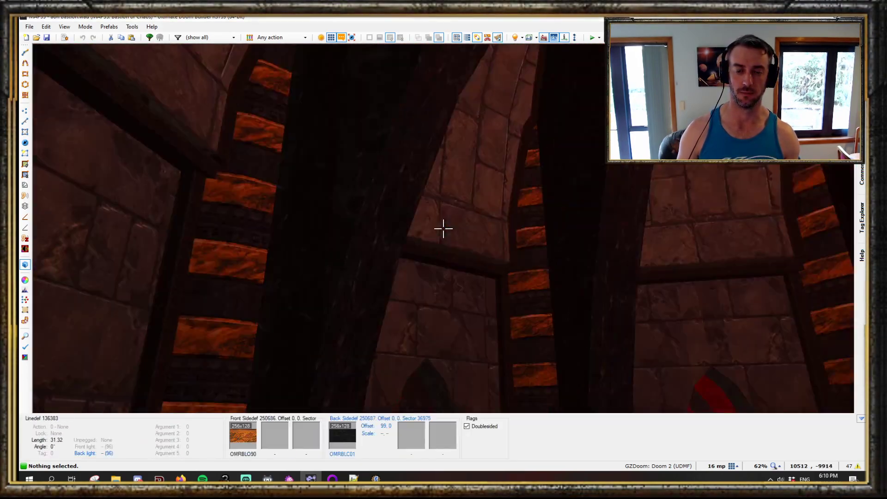
pyautogui.press('w')
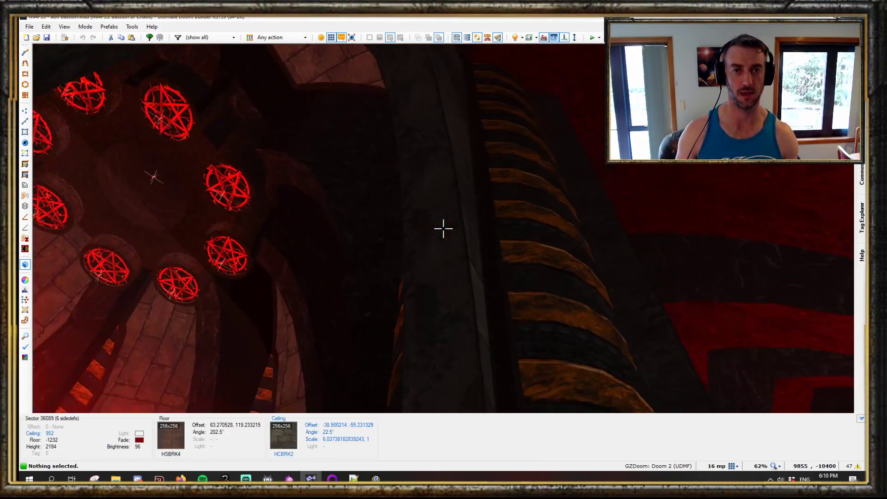
pyautogui.press('w')
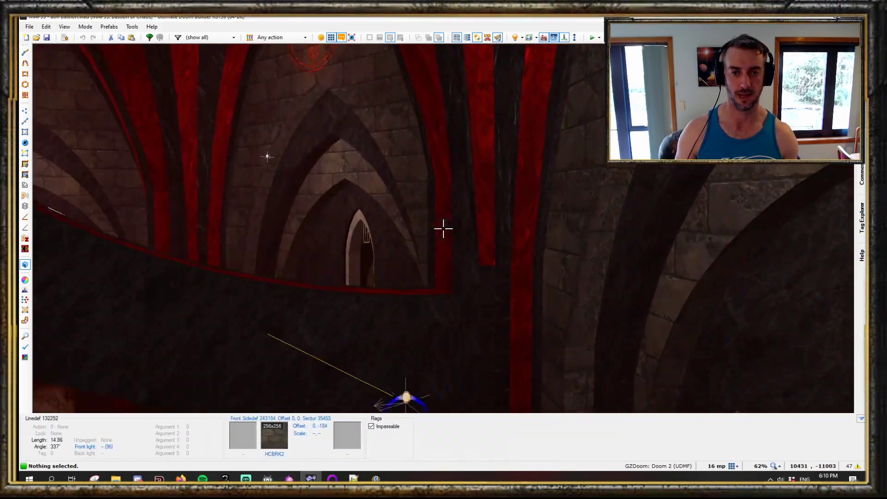
pyautogui.press('w')
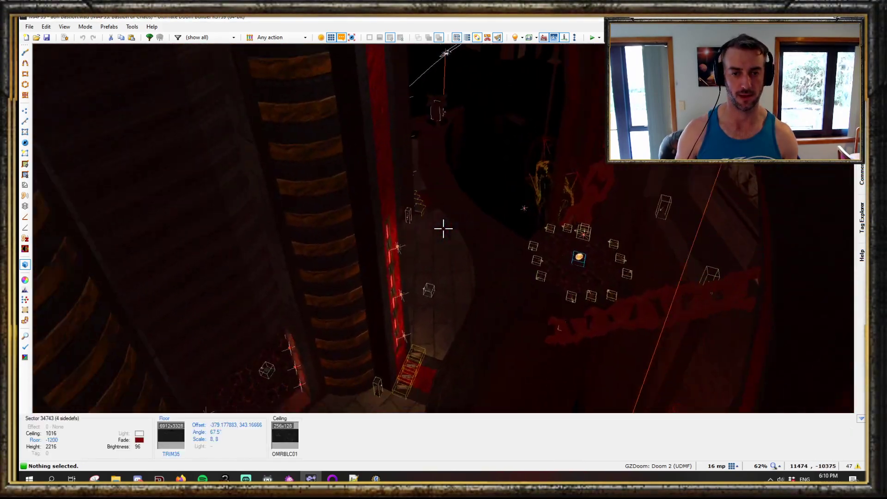
pyautogui.press('w')
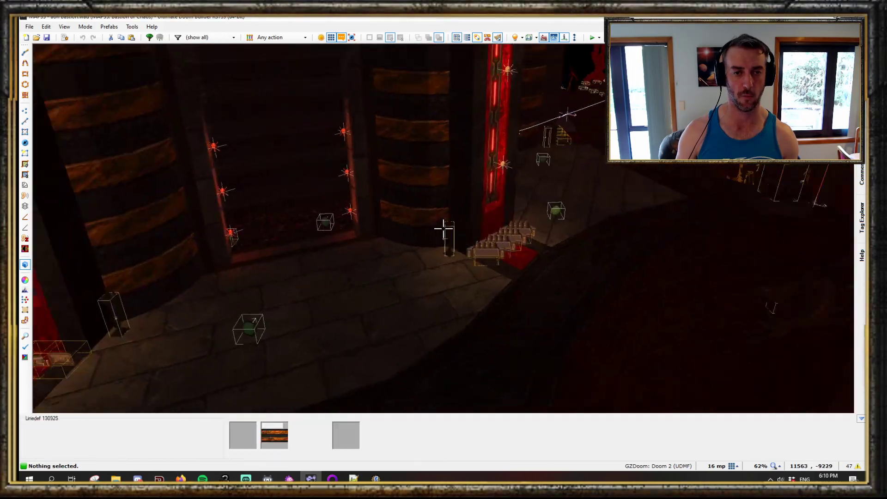
pyautogui.press('q')
# - Survey the whole map layout in 2D, comparing the hub with the main complex and the separate arch pieces beside it
pyautogui.scroll(-12, 446, 234)
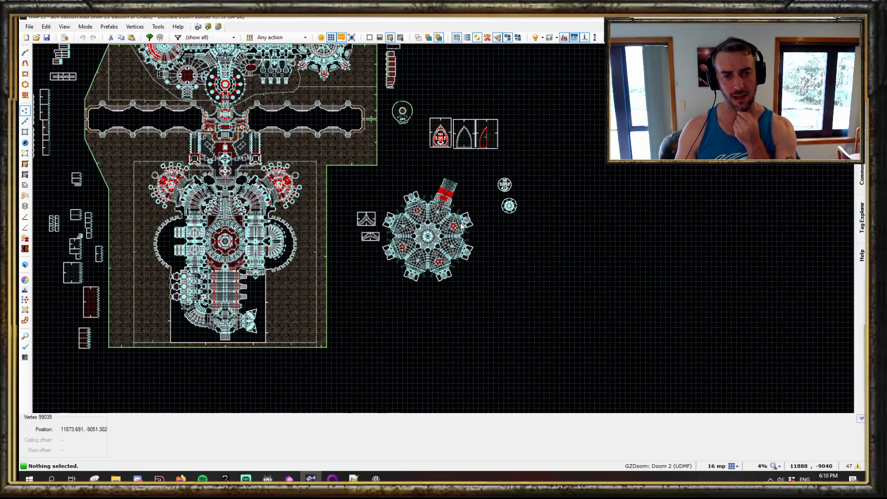
pyautogui.scroll(-1, 471, 224)
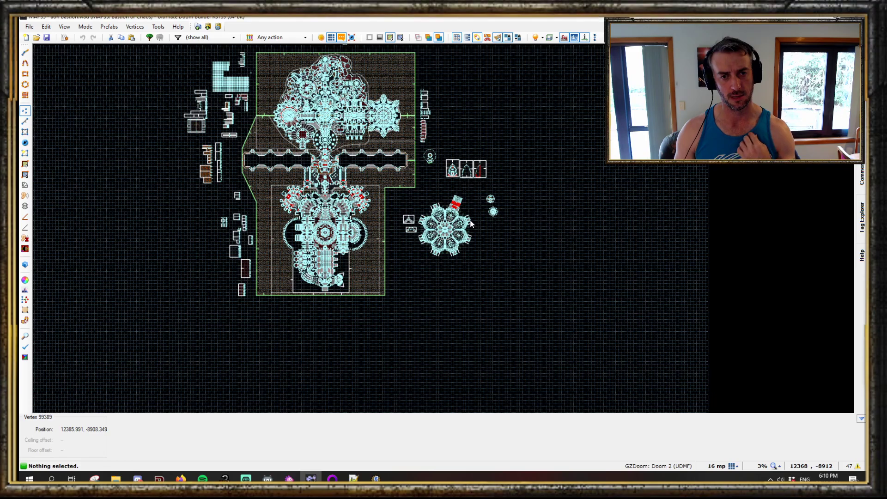
pyautogui.scroll(4, 472, 225)
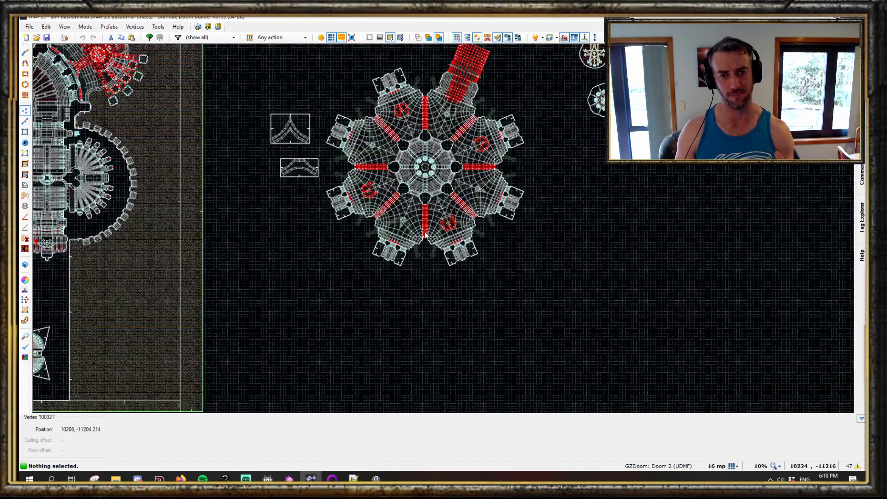
pyautogui.scroll(-1, 425, 236)
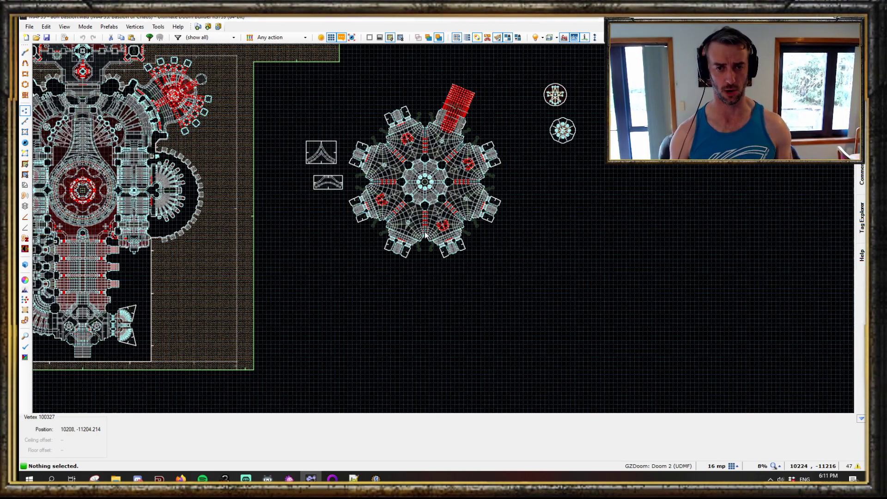
pyautogui.scroll(2, 505, 163)
pyautogui.scroll(-3, 494, 95)
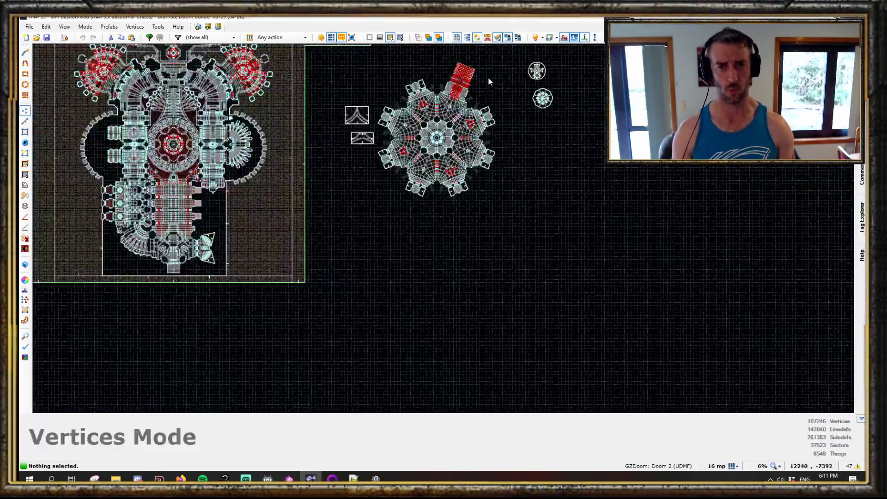
pyautogui.moveTo(491, 63); pyautogui.dragTo(470, 283, button='middle')
pyautogui.scroll(5, 419, 403)
pyautogui.scroll(-3, 415, 276)
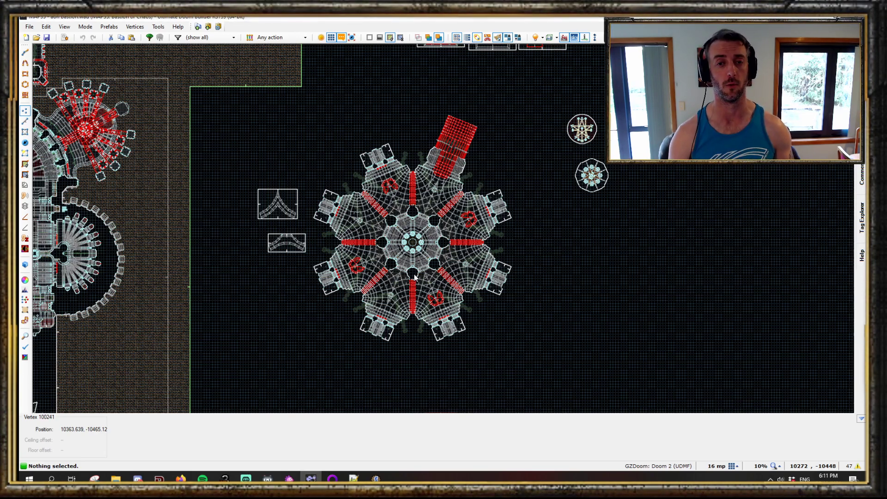
pyautogui.scroll(-1, 434, 231)
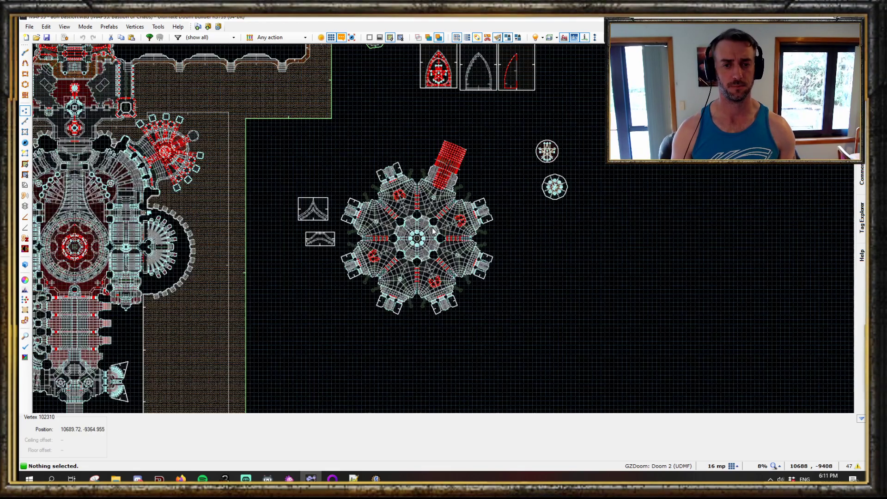